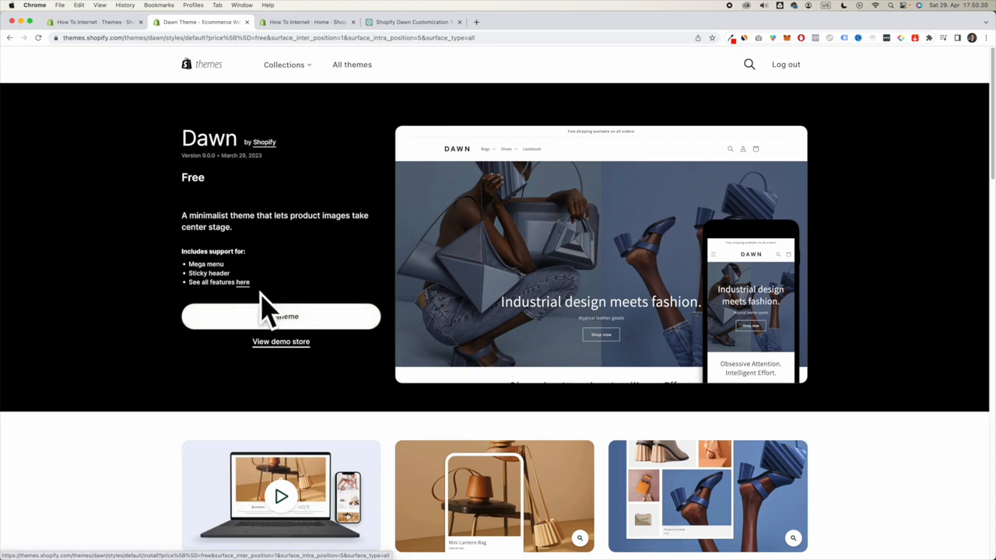
Step: Return to the store's theme admin, close the Dawn theme store page and open the draft Dawn theme for customization
click(123, 26)
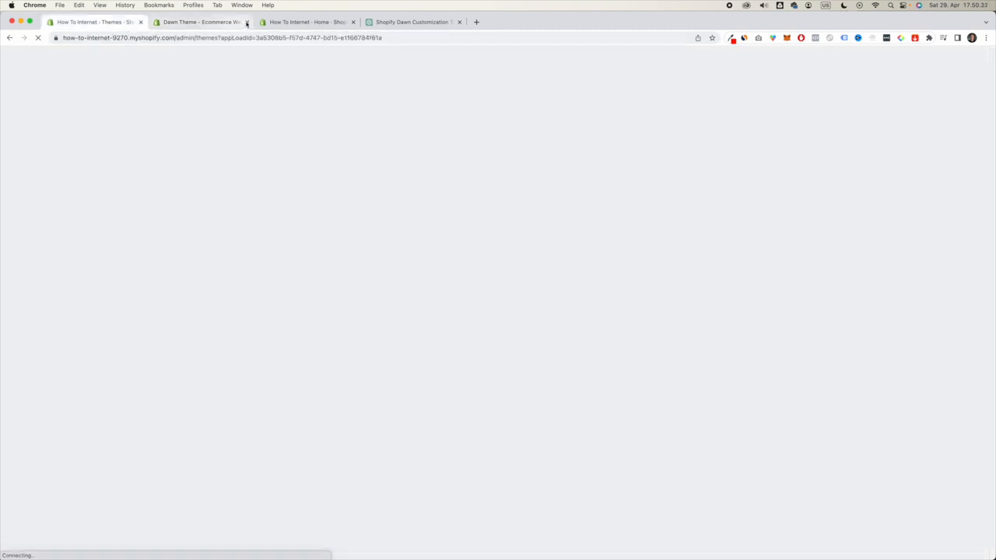
click(247, 23)
click(902, 359)
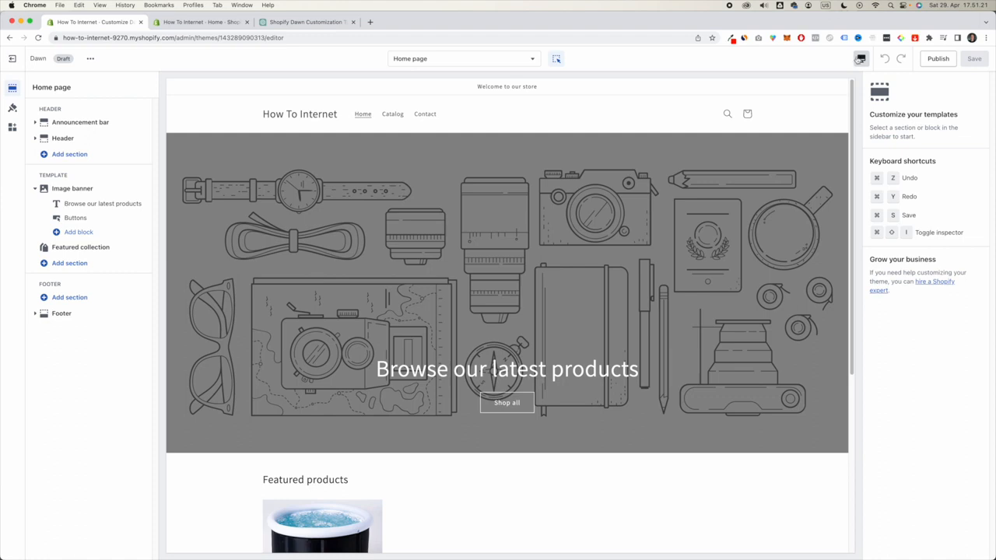
Step: Switch the theme preview to mobile and look through the home page
click(861, 61)
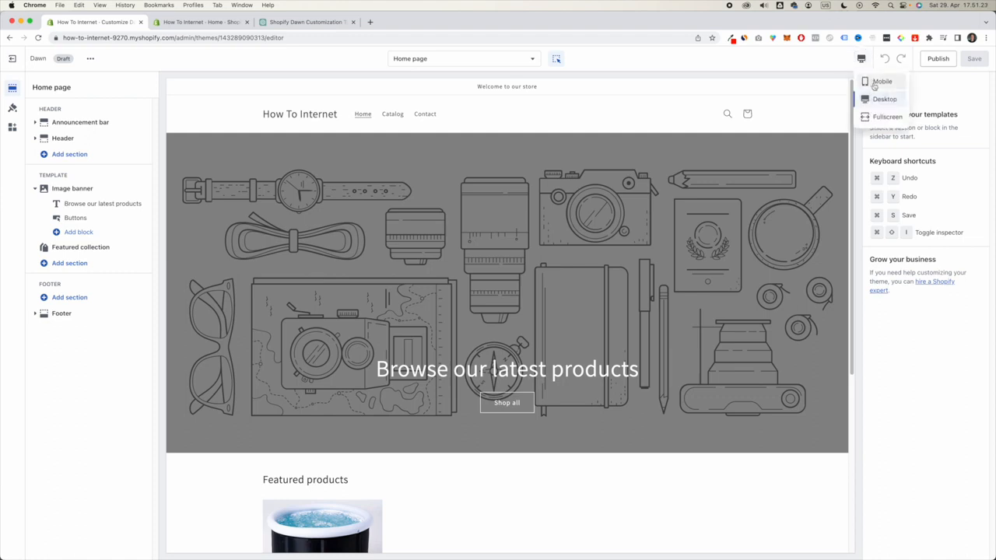
click(877, 81)
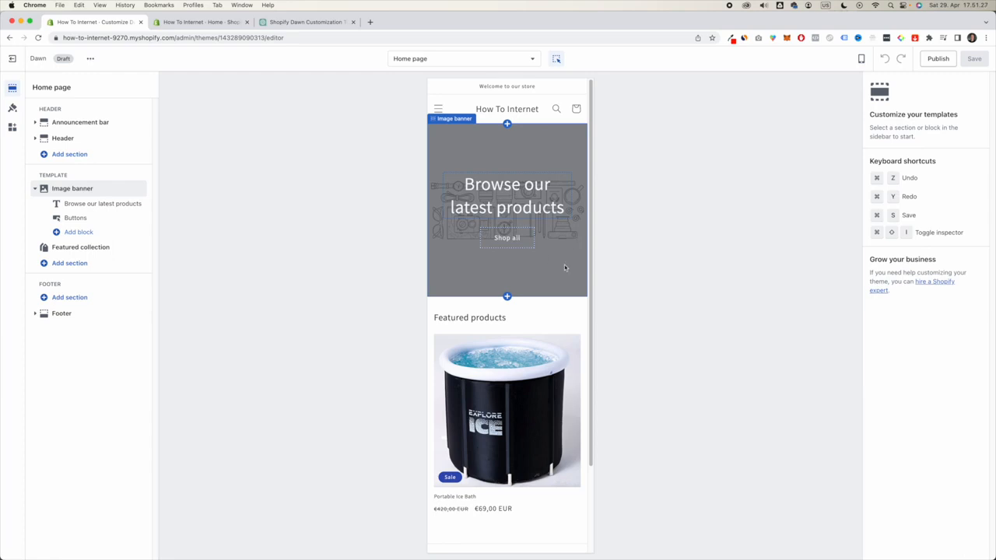
scroll(537, 276, down, 3)
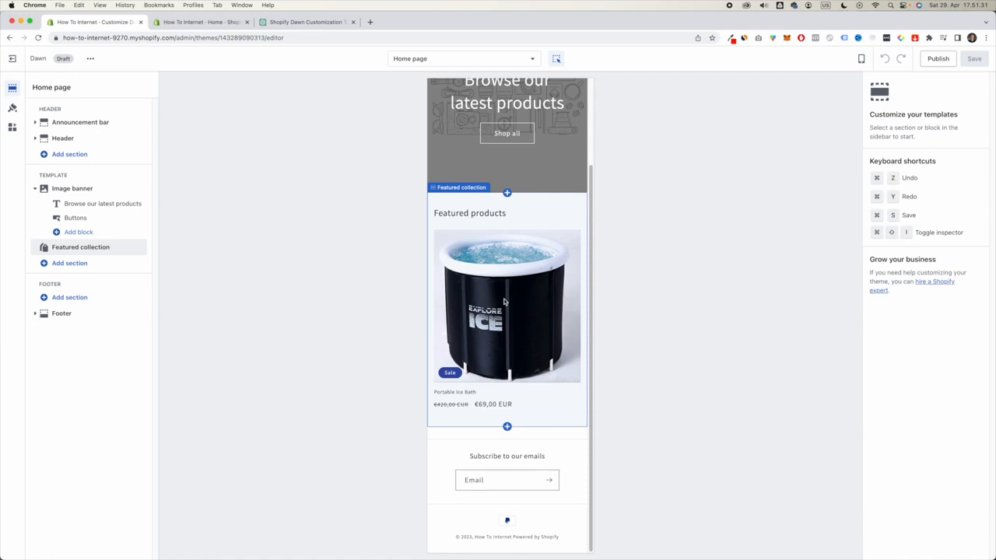
Step: Open the Portable Ice Bath product page in the mobile preview, advance its image gallery and review the product details
click(522, 285)
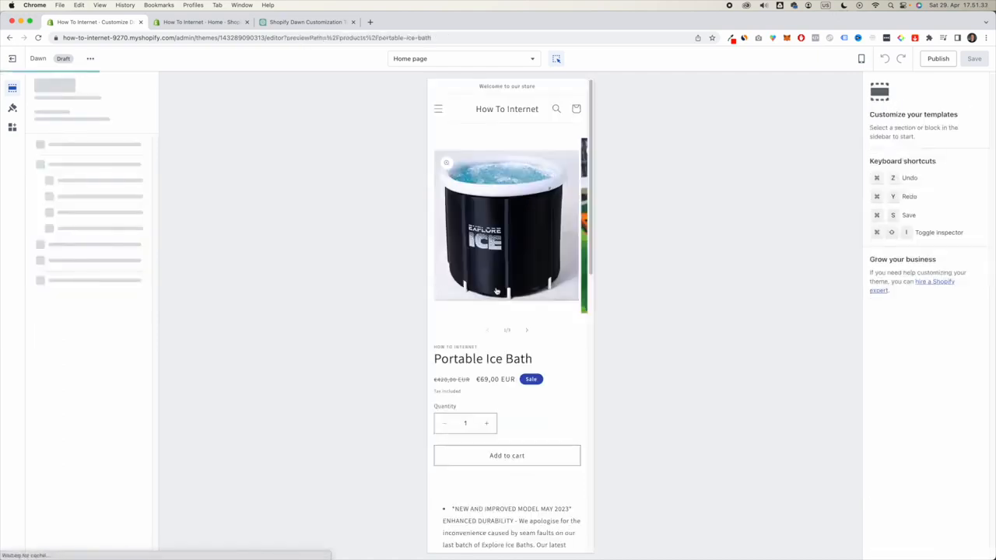
click(533, 279)
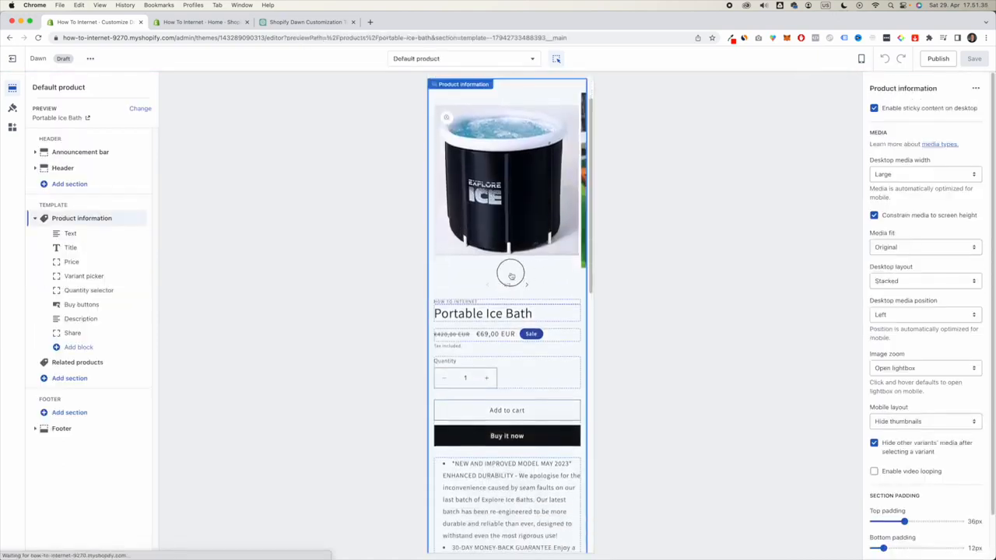
click(527, 287)
scroll(526, 288, up, 1)
scroll(526, 288, down, 15)
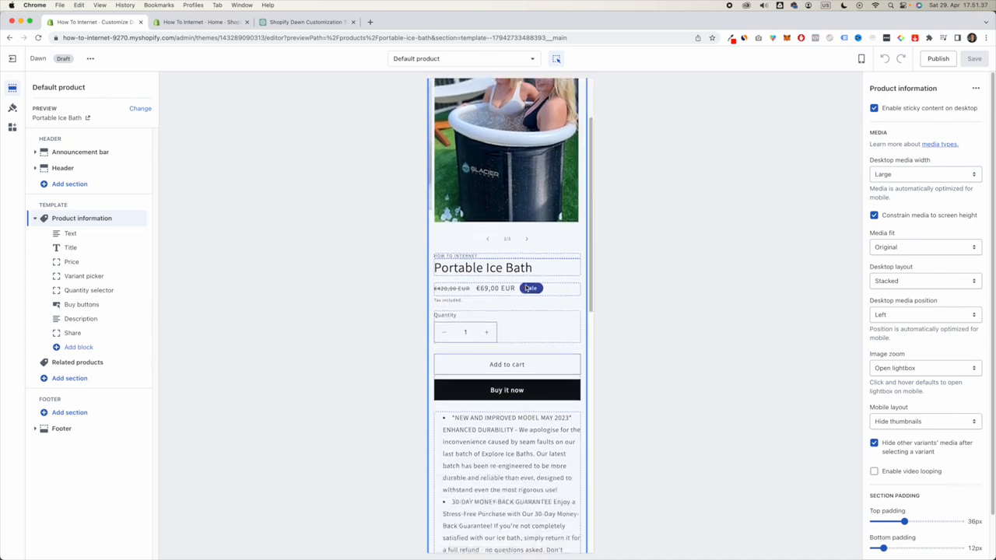
scroll(526, 288, up, 15)
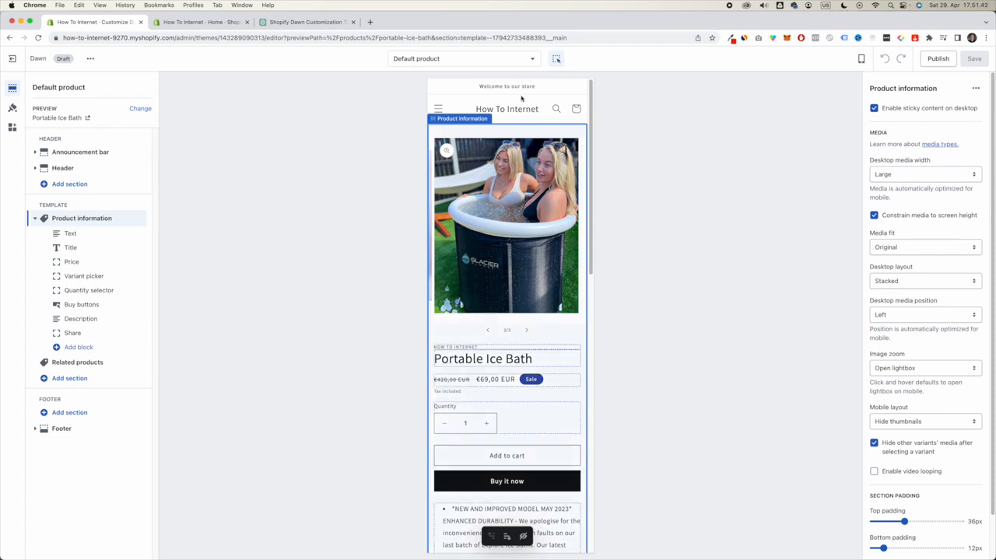
Step: Switch the preview back to desktop and examine the product page's images, description and footer
click(861, 58)
click(880, 98)
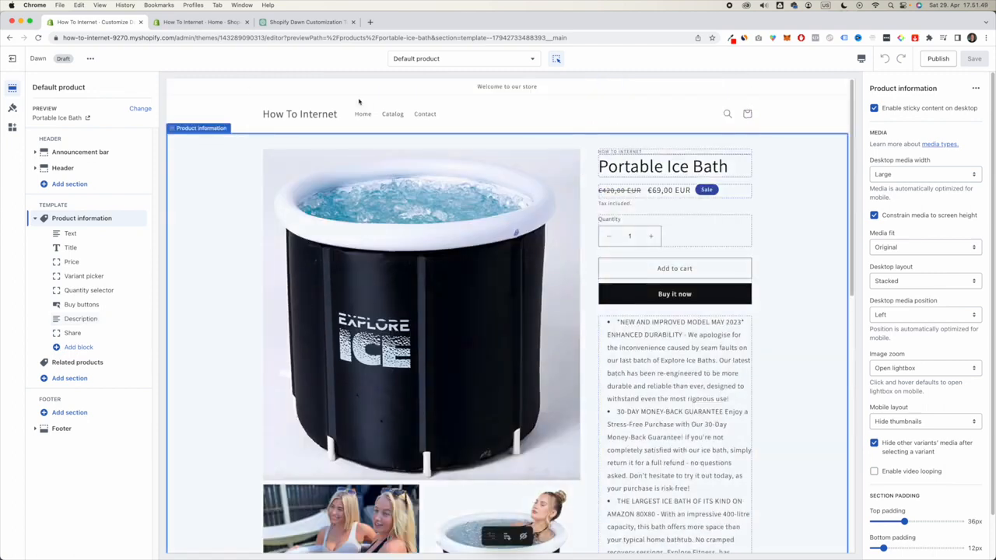
scroll(608, 226, down, 3)
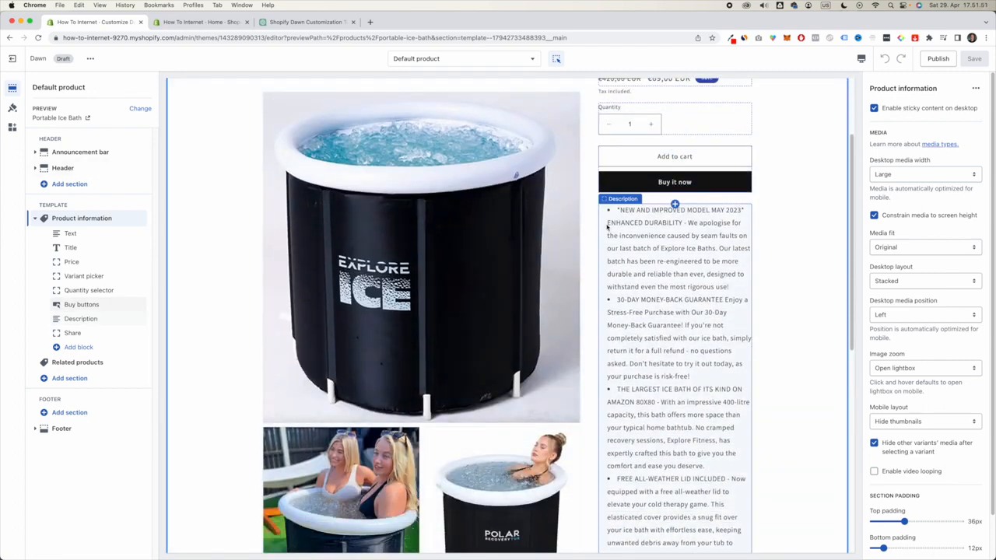
scroll(608, 227, up, 3)
scroll(441, 273, down, 4)
scroll(441, 273, down, 10)
scroll(443, 274, up, 10)
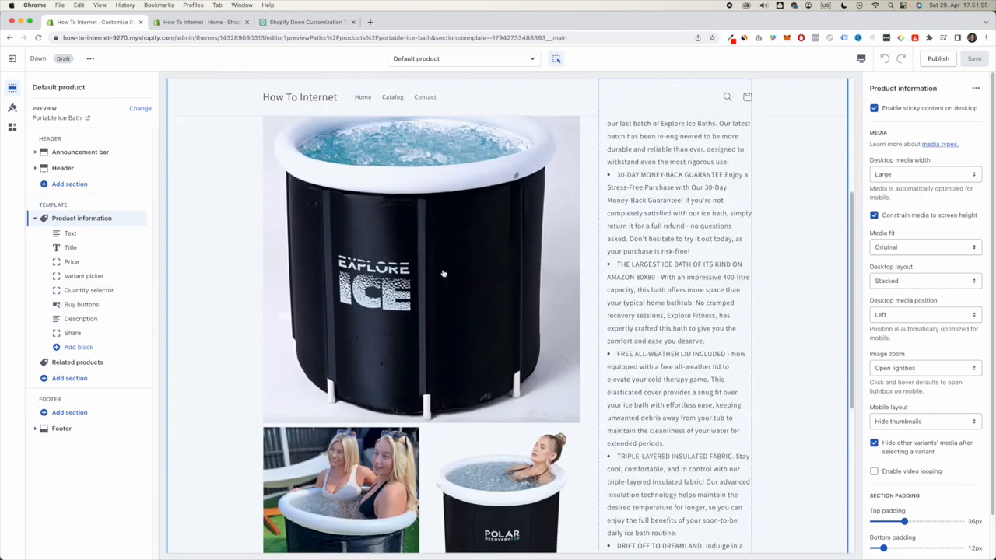
scroll(443, 273, up, 5)
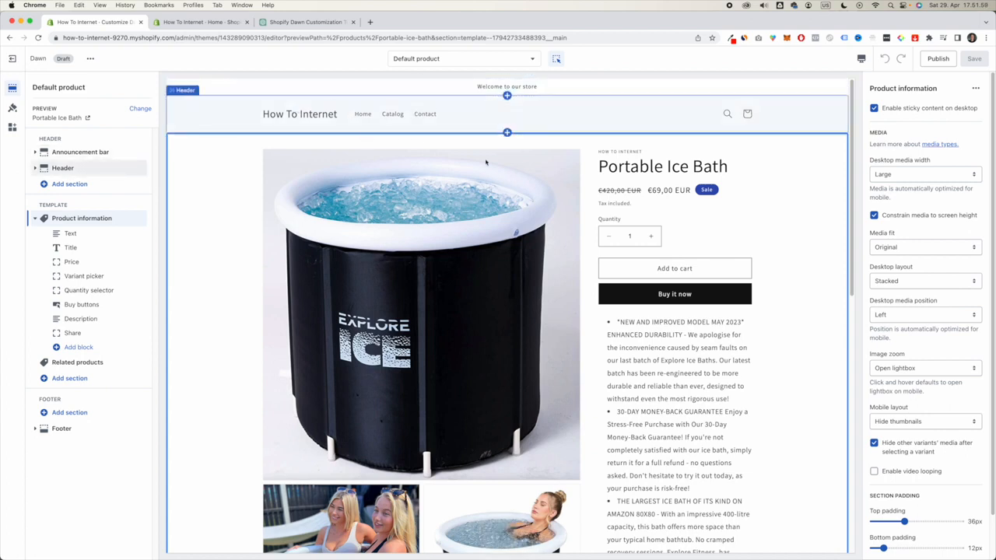
scroll(482, 175, down, 5)
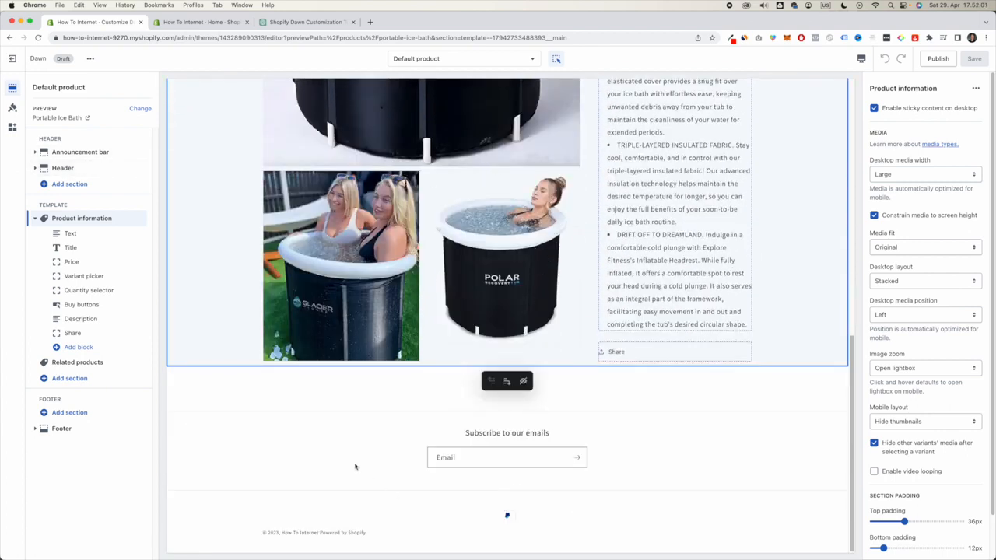
scroll(481, 317, up, 5)
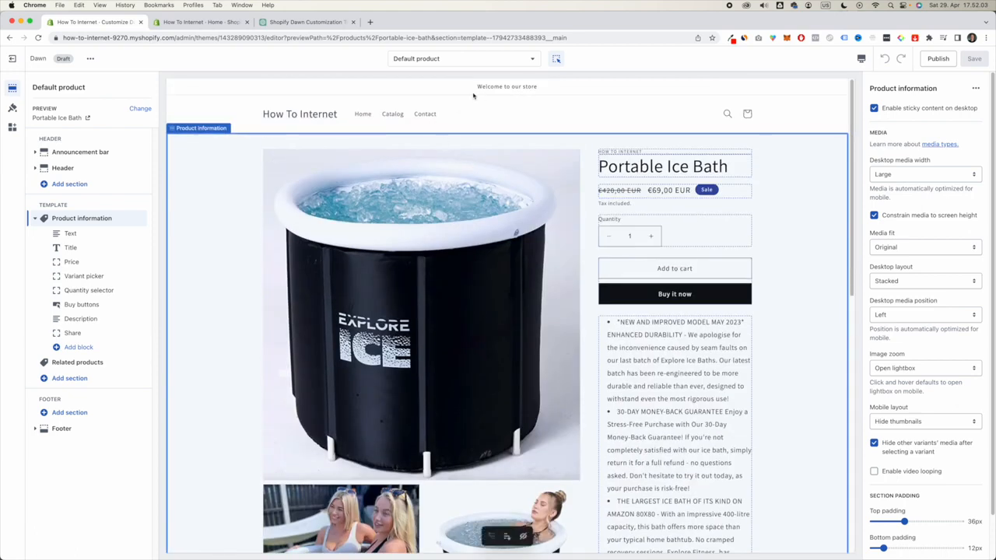
Step: Return to the home page from the previewed store and look through its banner, featured products and footer
click(286, 117)
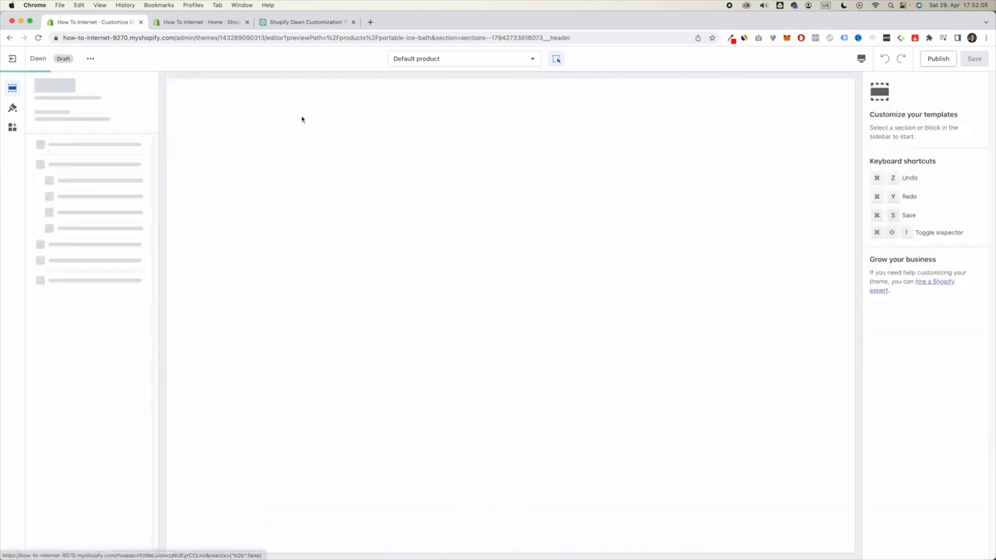
scroll(460, 225, down, 4)
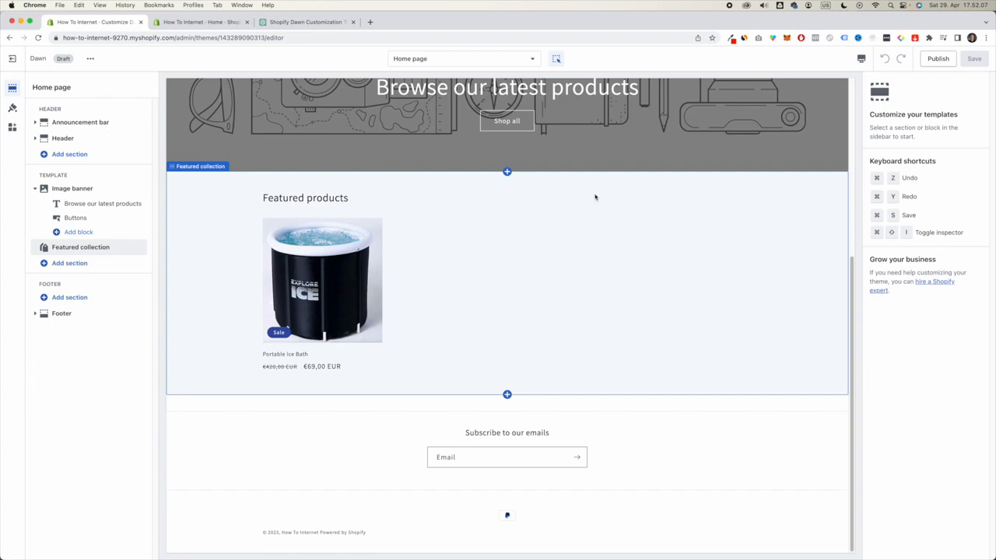
scroll(526, 175, up, 5)
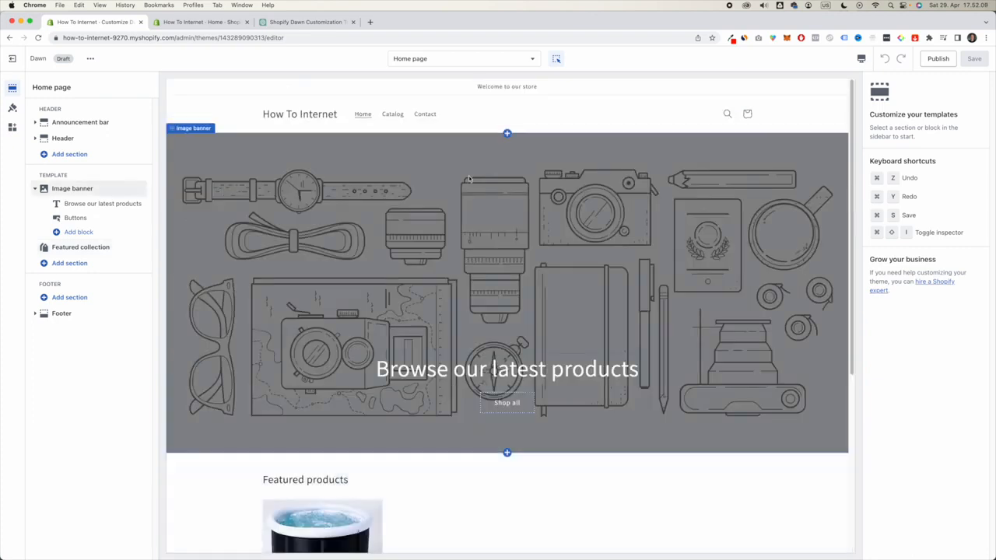
scroll(469, 183, down, 4)
scroll(468, 187, up, 4)
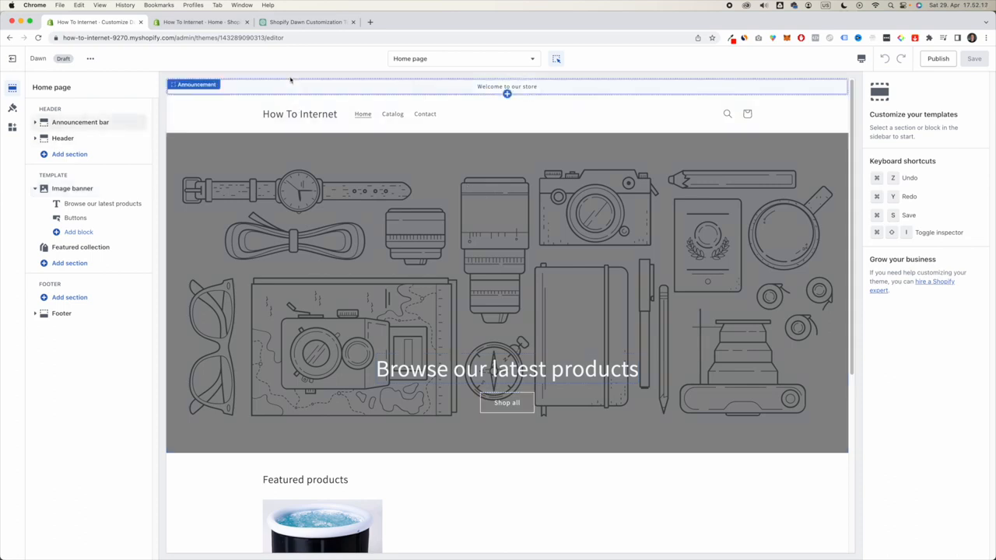
Step: Switch the editor to the Default product template and review its page layout
click(453, 58)
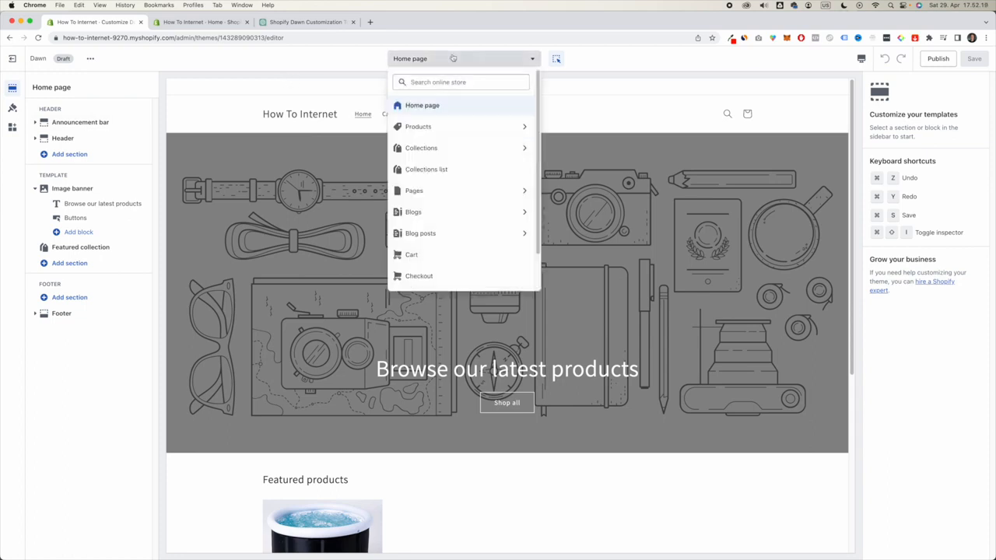
click(421, 126)
click(448, 128)
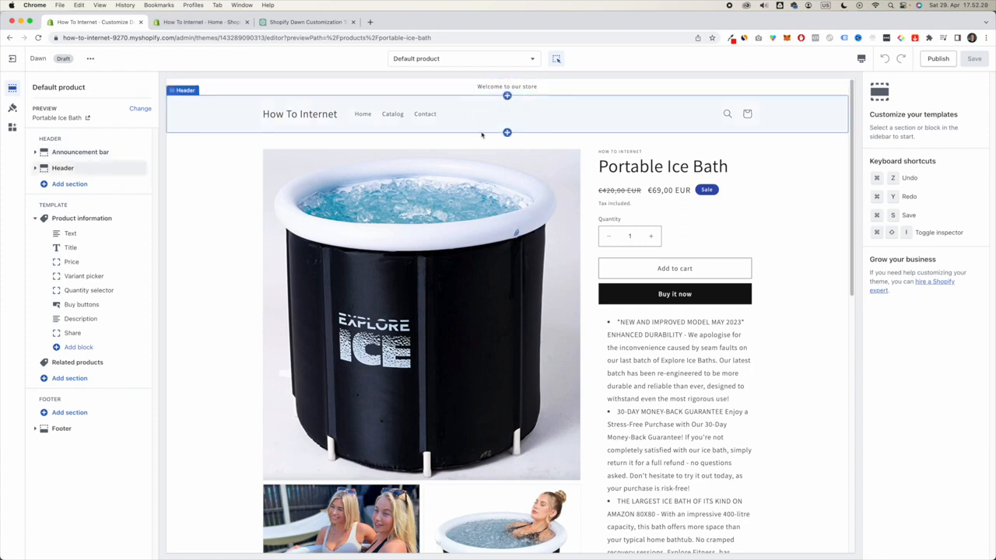
scroll(300, 268, down, 5)
scroll(301, 269, down, 1)
scroll(301, 269, up, 5)
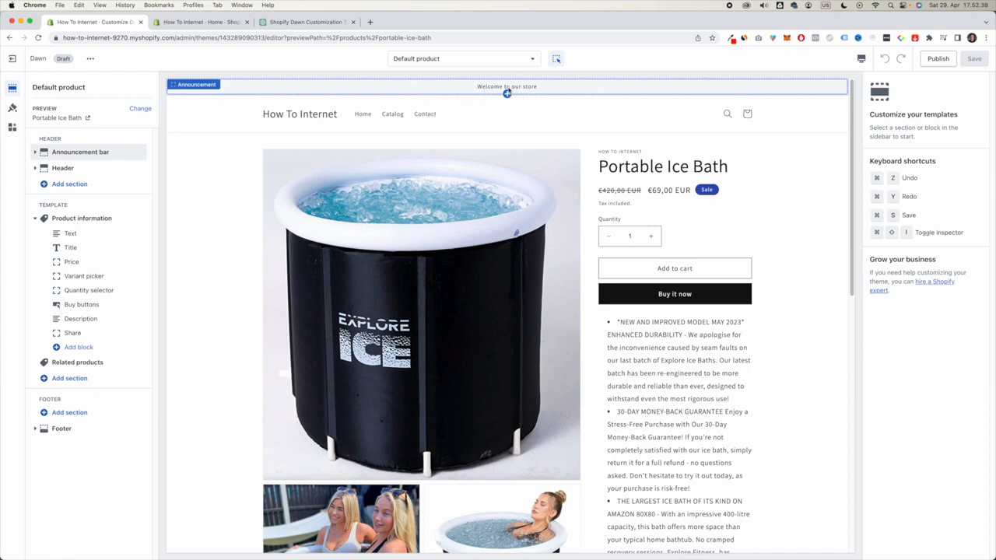
Step: Hide and re-show the announcement bar, and open the settings of its "Welcome to our store" announcement
click(127, 152)
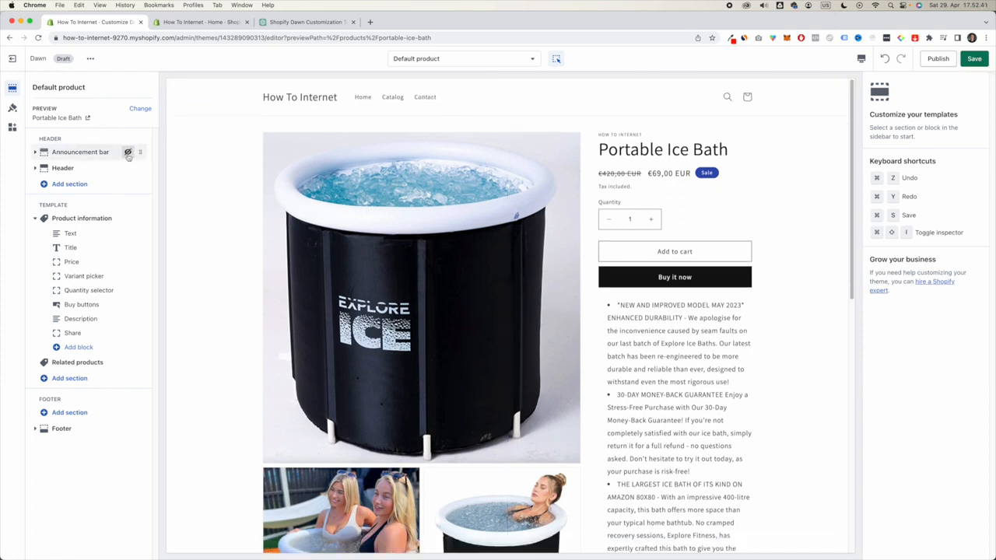
click(127, 153)
click(121, 153)
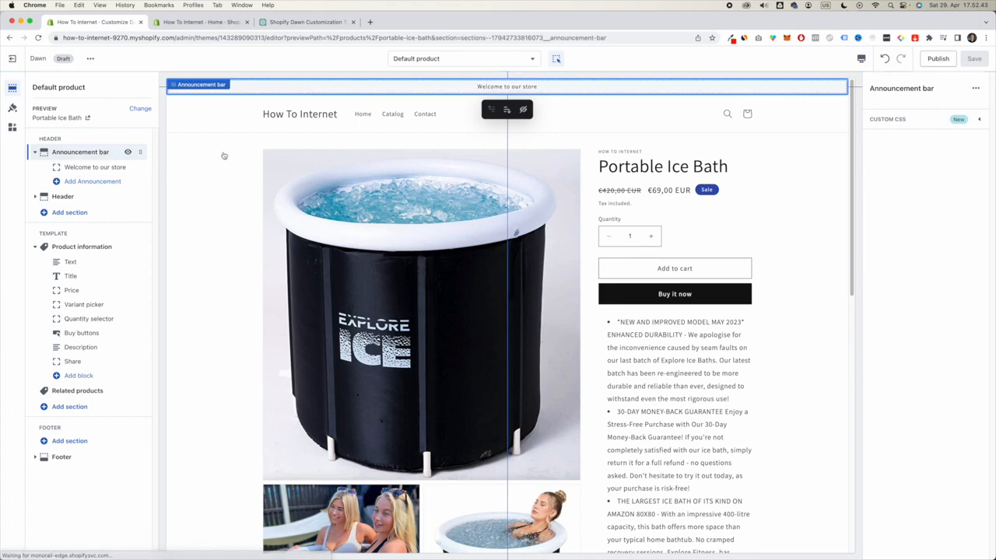
click(128, 168)
click(111, 168)
click(128, 168)
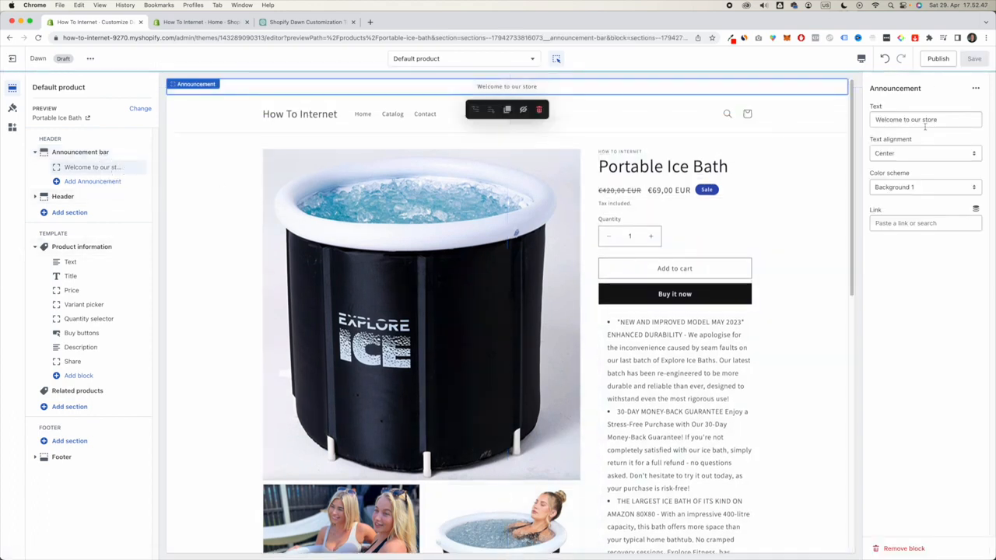
Step: Set the announcement text to "Free Shipping on Orders Over $100"
drag(940, 120, 851, 122)
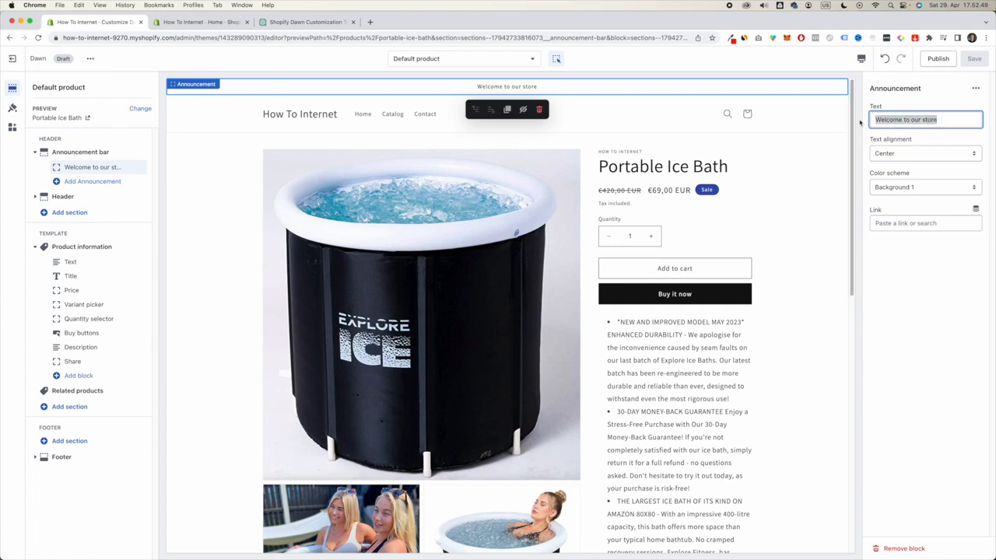
text(Free Shippin)
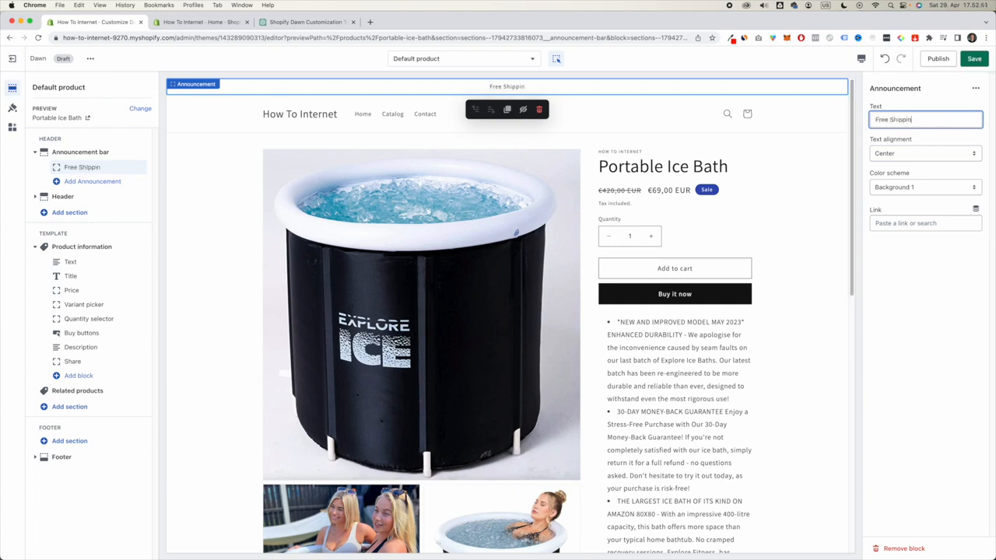
text(g on Orders Over $50)
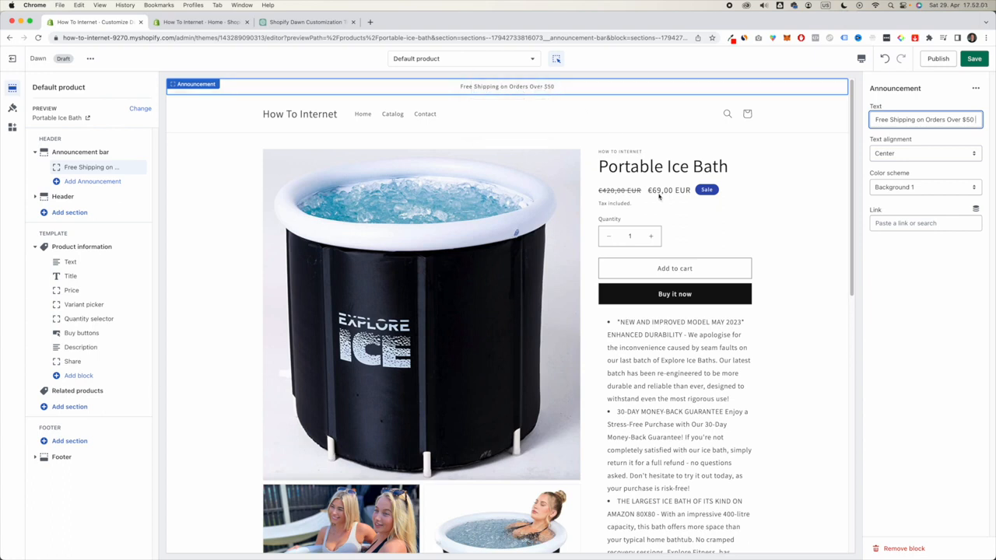
key(BackSpace)
key(BackSpace)
text(100)
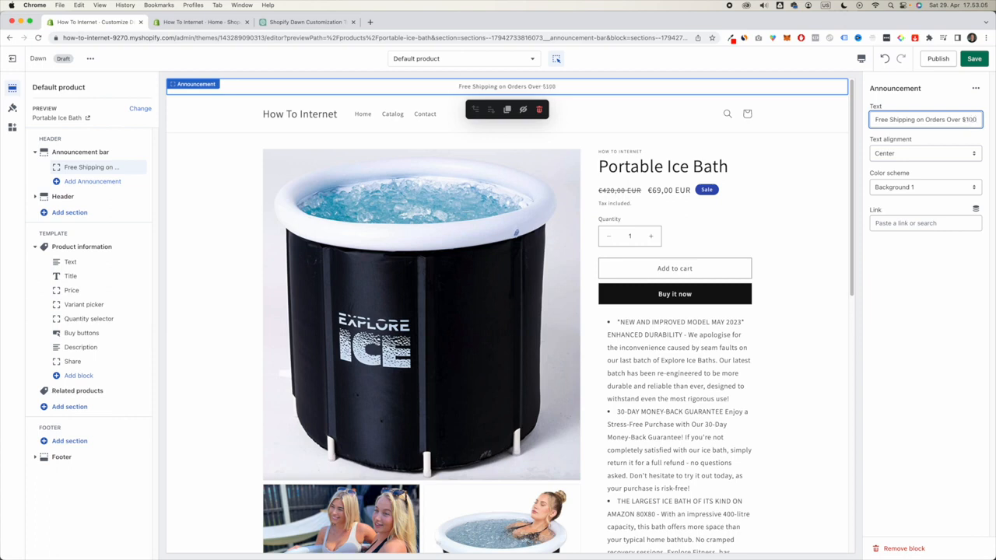
click(946, 274)
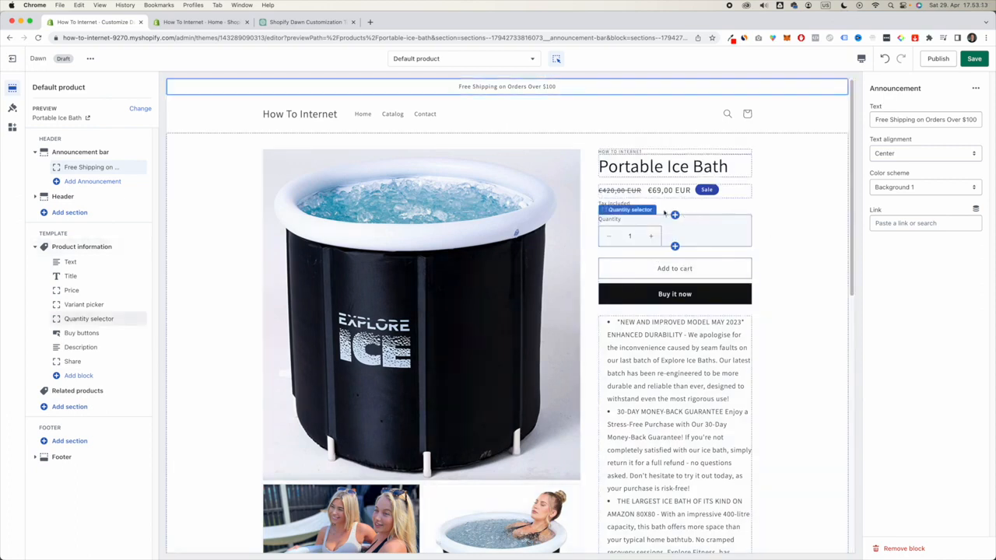
click(457, 90)
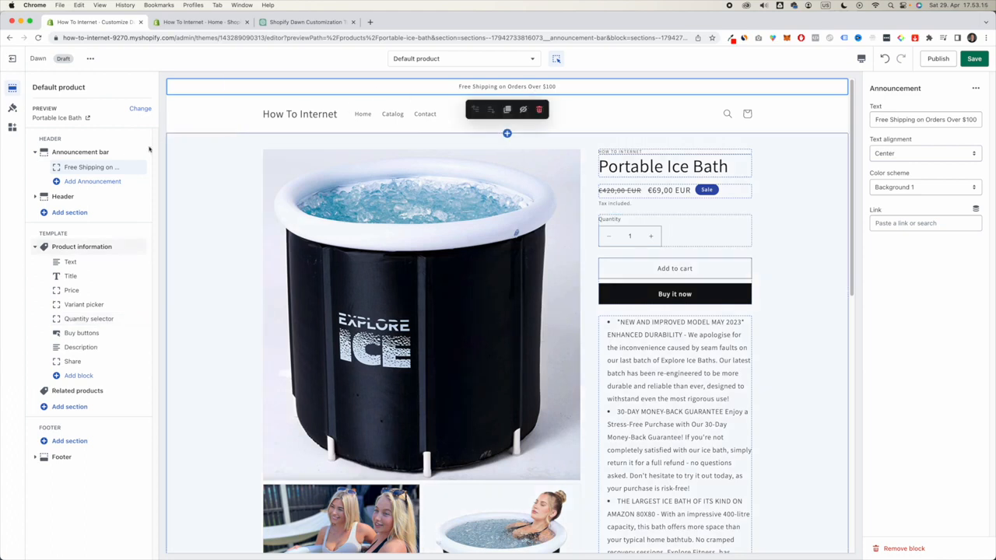
Step: Try "50% off storewise" as the announcement text
click(919, 122)
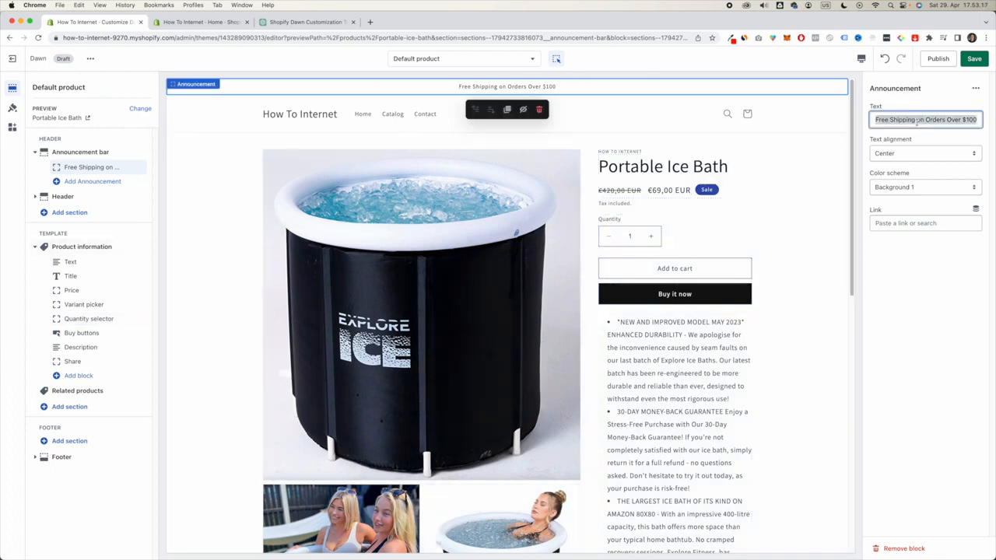
text(50%)
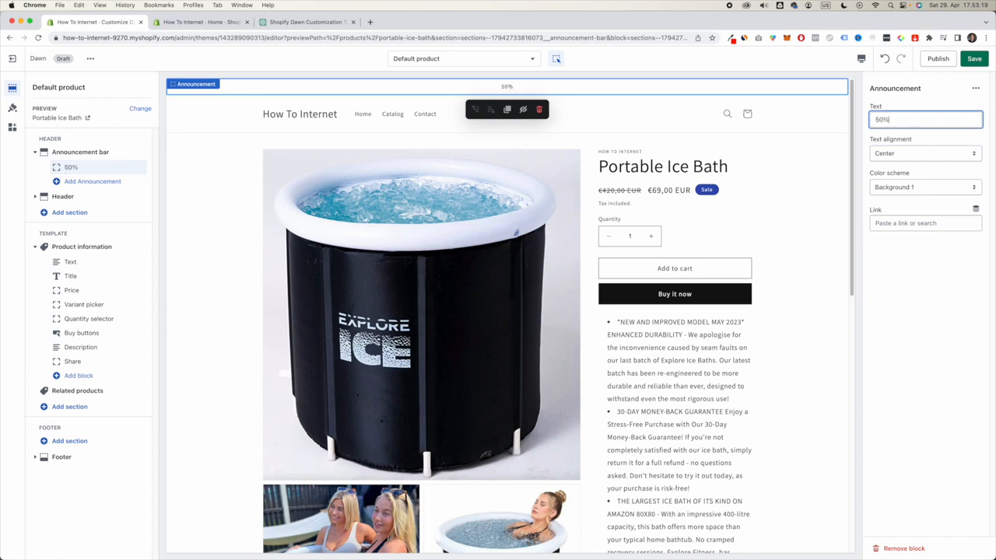
text( off storewise)
Step: Set the announcement text to "Free Shipping On Order Over $100" and save the theme
key(super+a)
key(BackSpace)
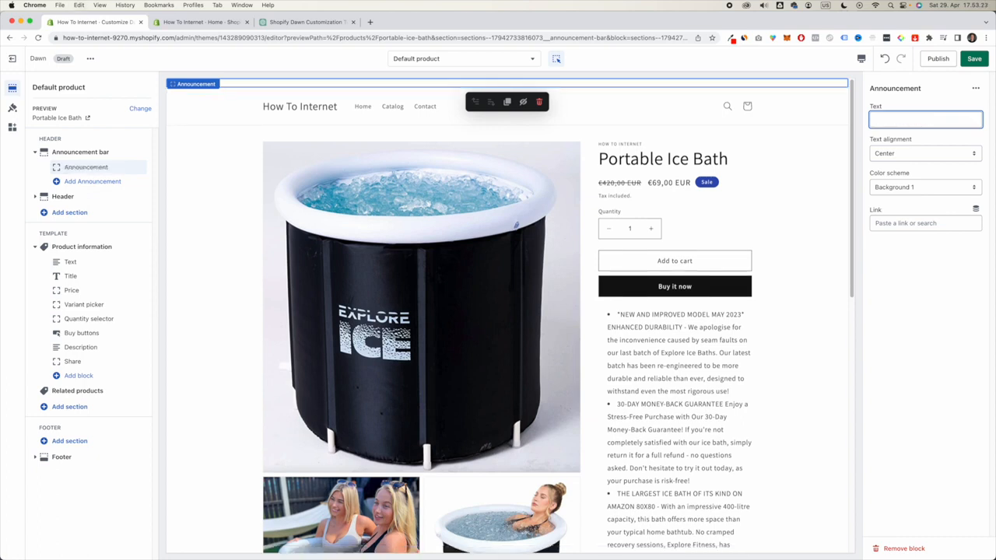
text(Free Shippi)
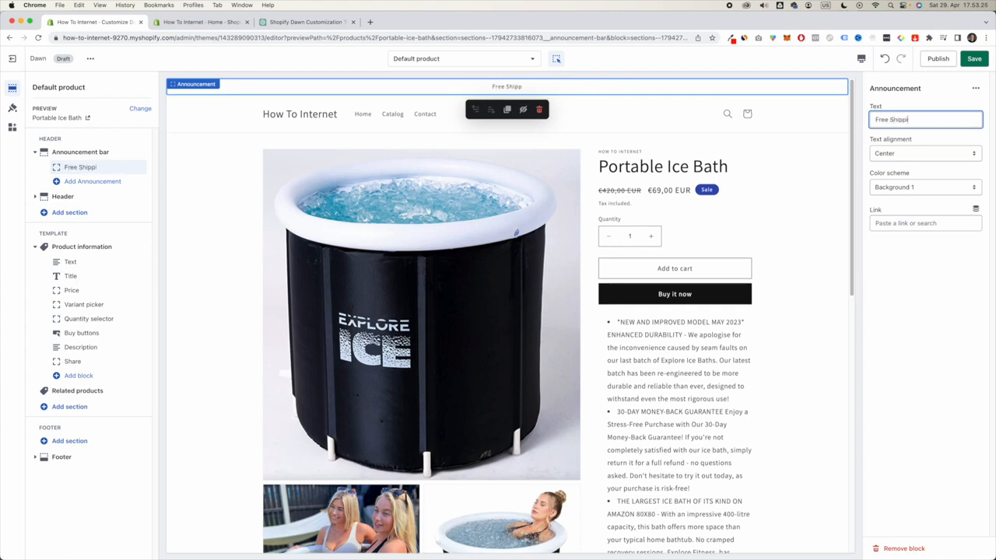
text(ng On Order Over $100)
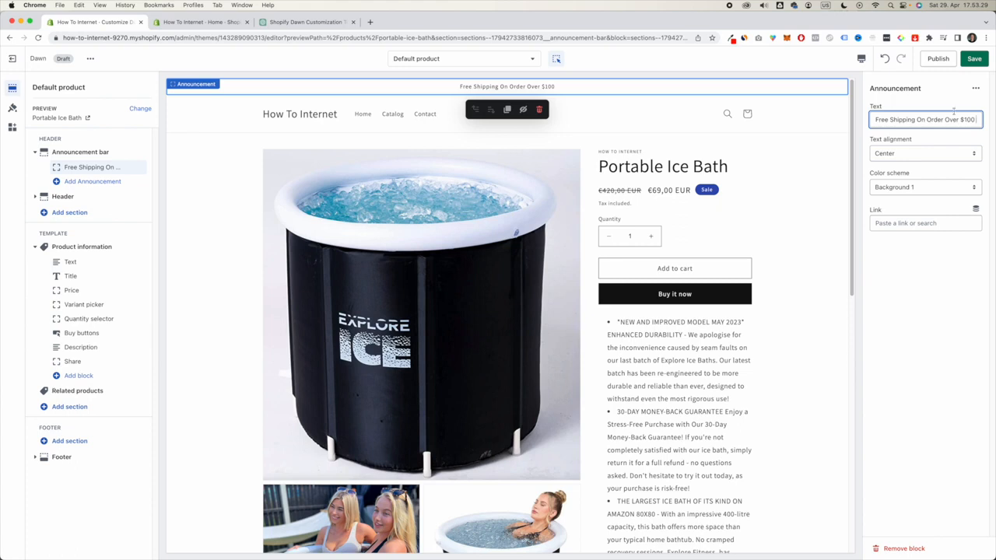
click(974, 59)
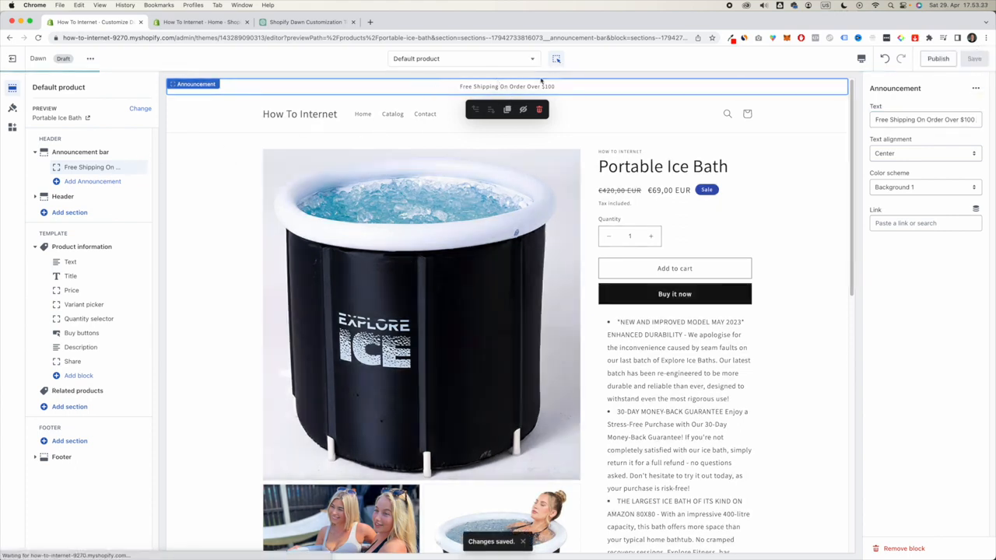
Step: Switch the preview to the mobile view and browse forward and back through the product's image gallery
click(860, 60)
click(883, 92)
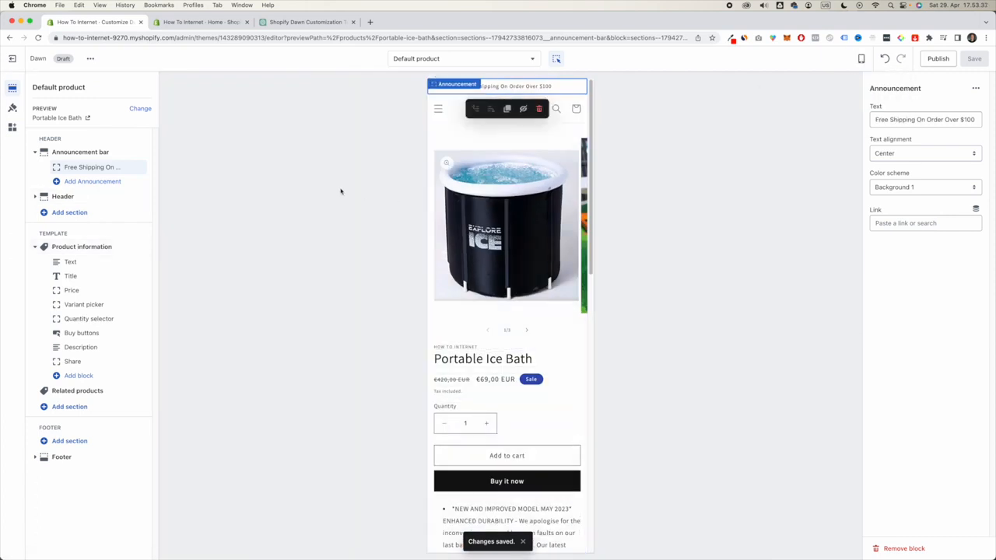
click(529, 327)
click(528, 287)
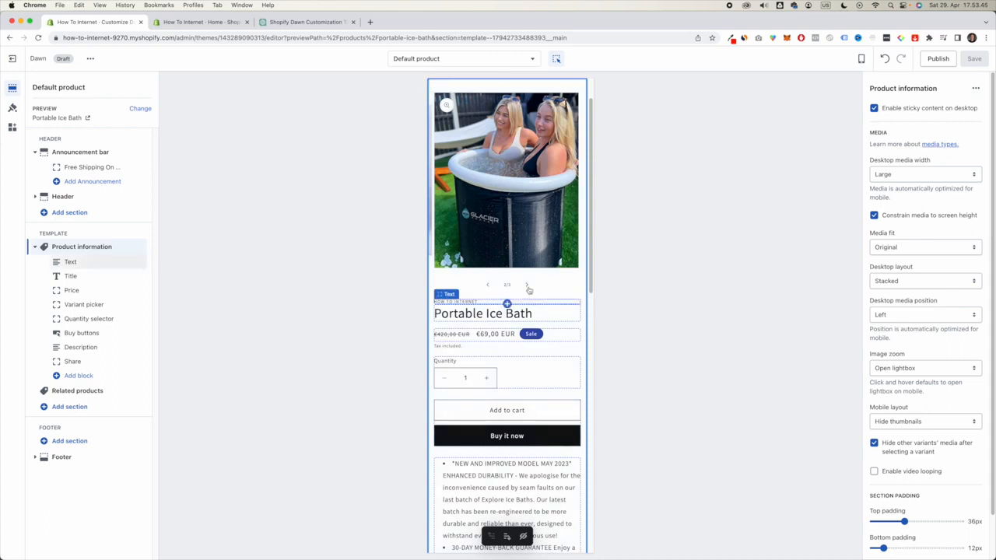
click(528, 286)
click(487, 285)
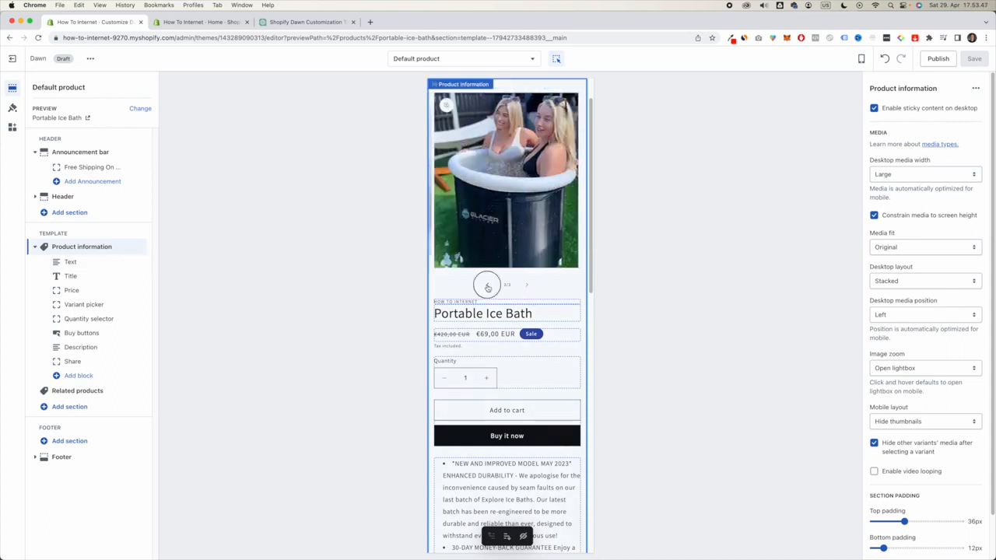
click(488, 286)
scroll(504, 267, up, 2)
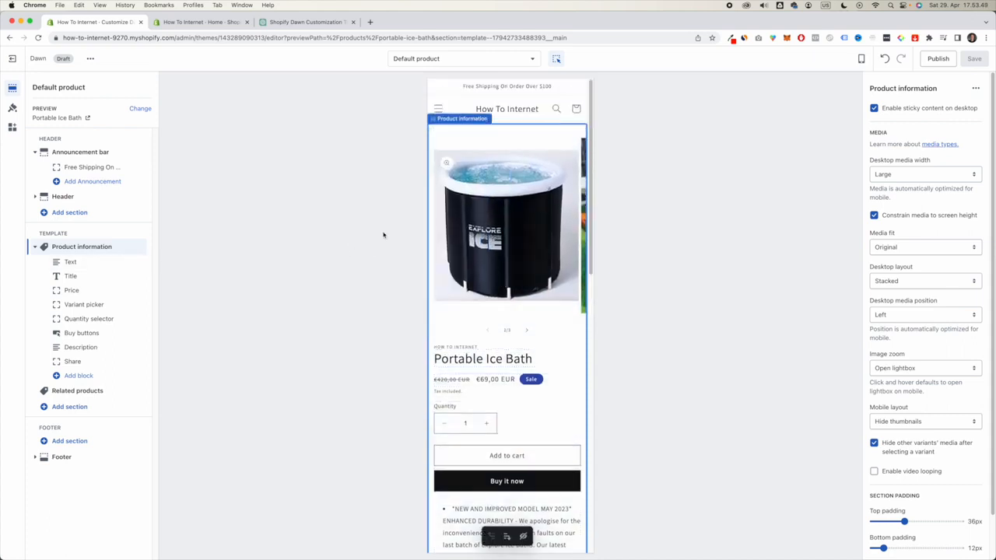
Step: Select the Header section in the preview and open the Logo options of the theme settings
click(520, 111)
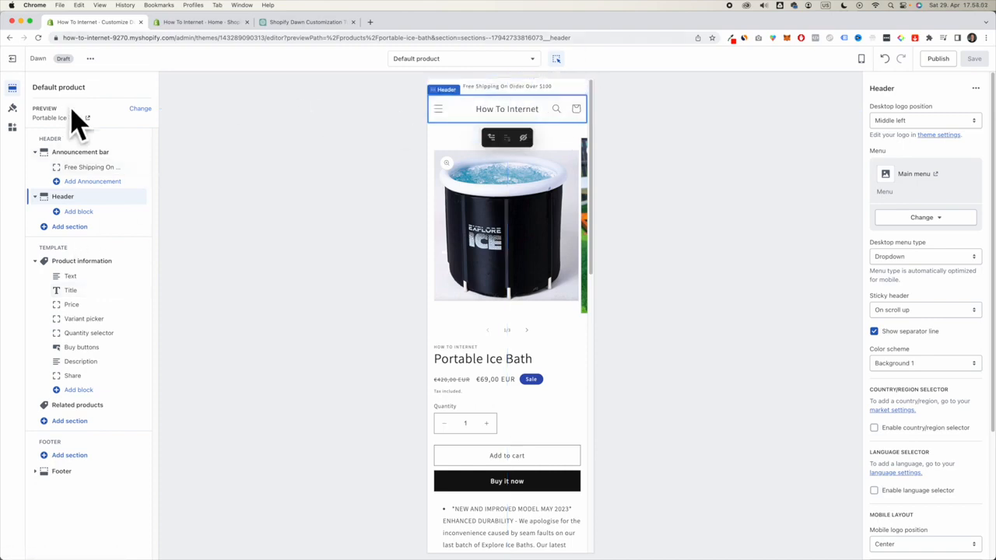
click(12, 109)
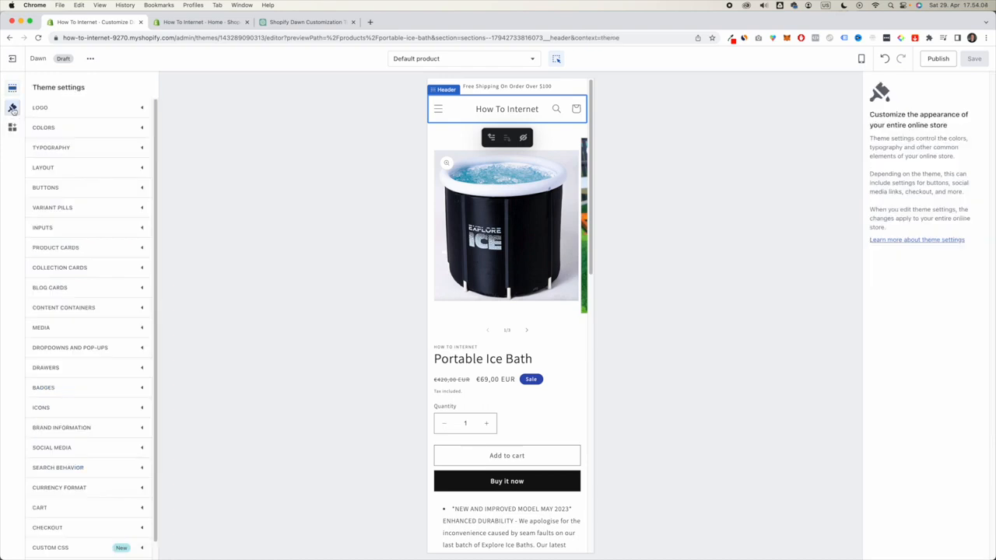
click(142, 108)
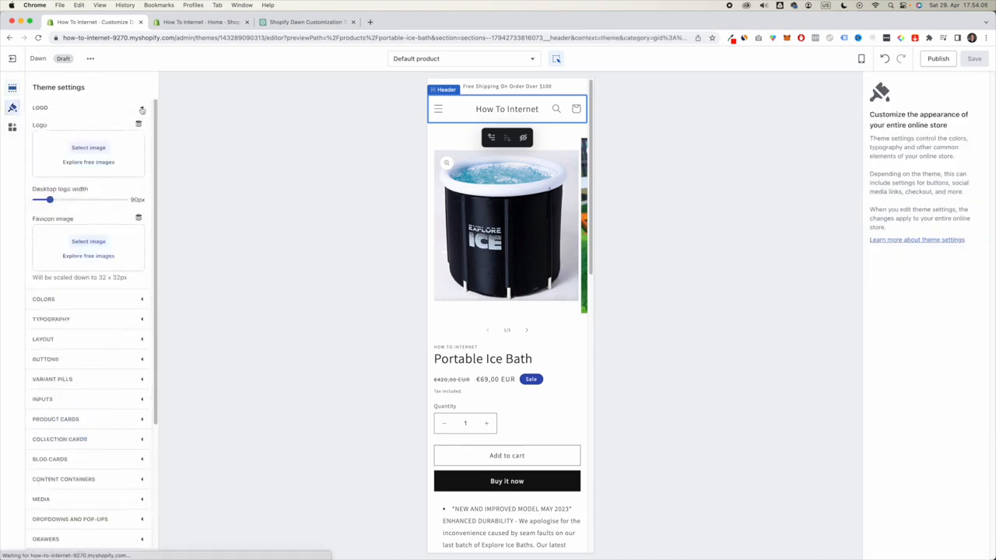
drag(35, 126, 54, 127)
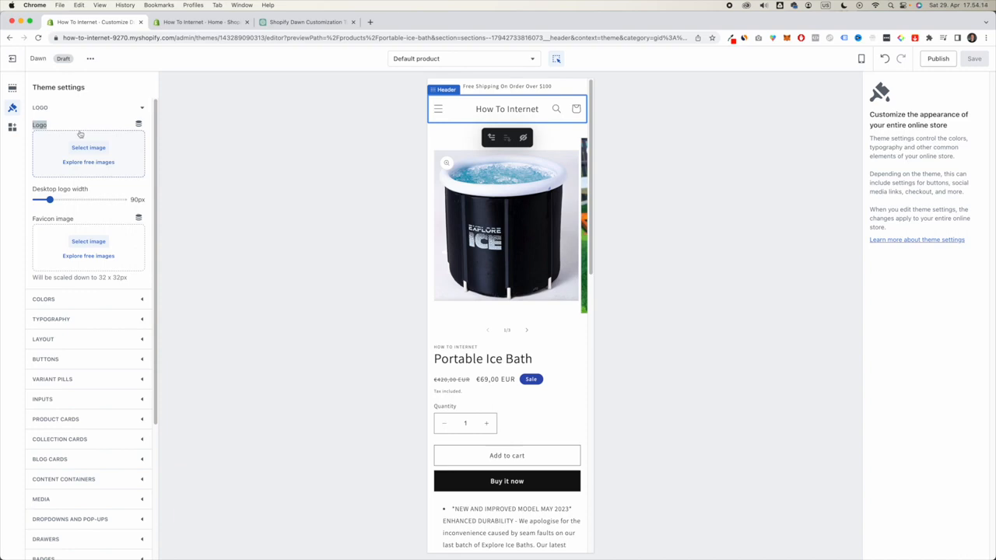
click(183, 98)
Step: Switch to Canva, search for "logo", open the Logo templates and create a blank logo design
mouse_move(418, 554)
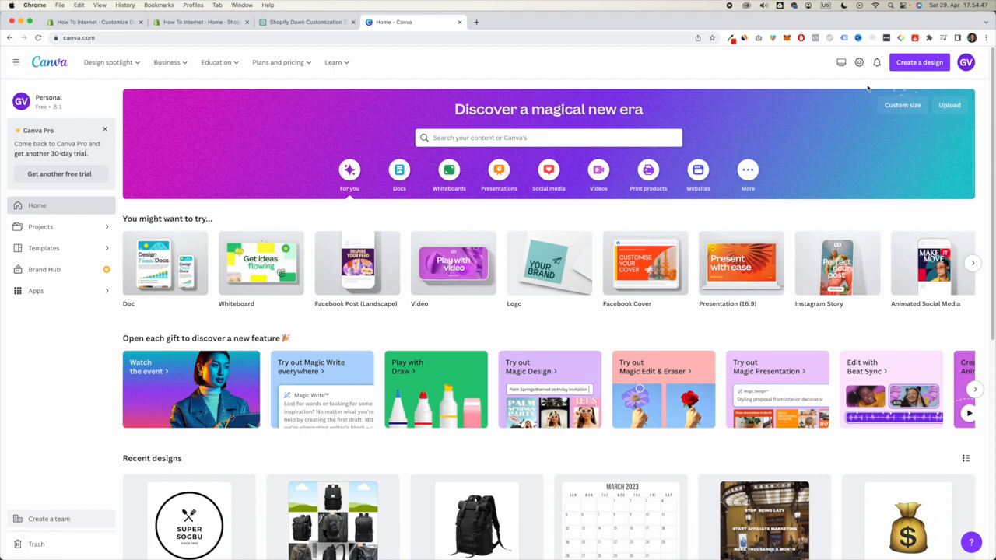
click(532, 140)
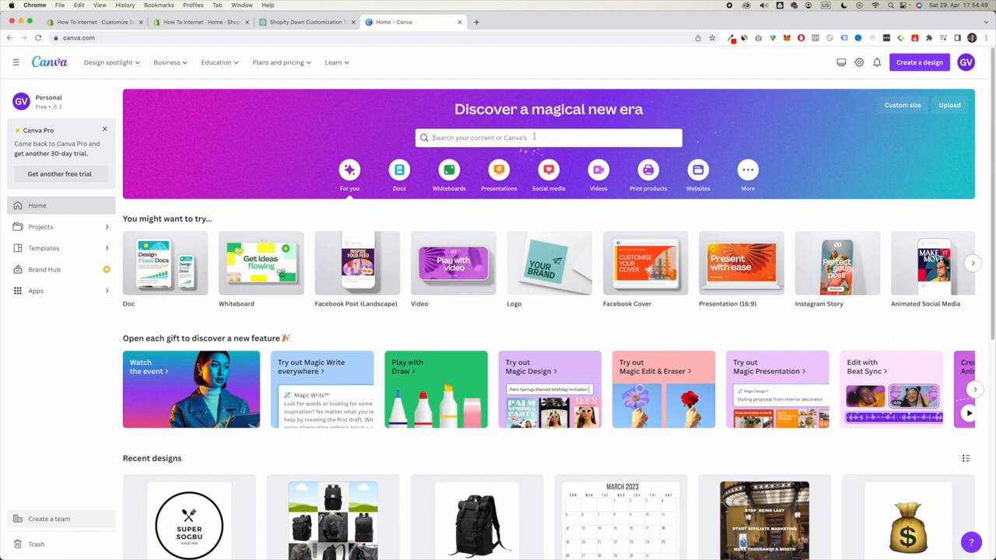
text(logo)
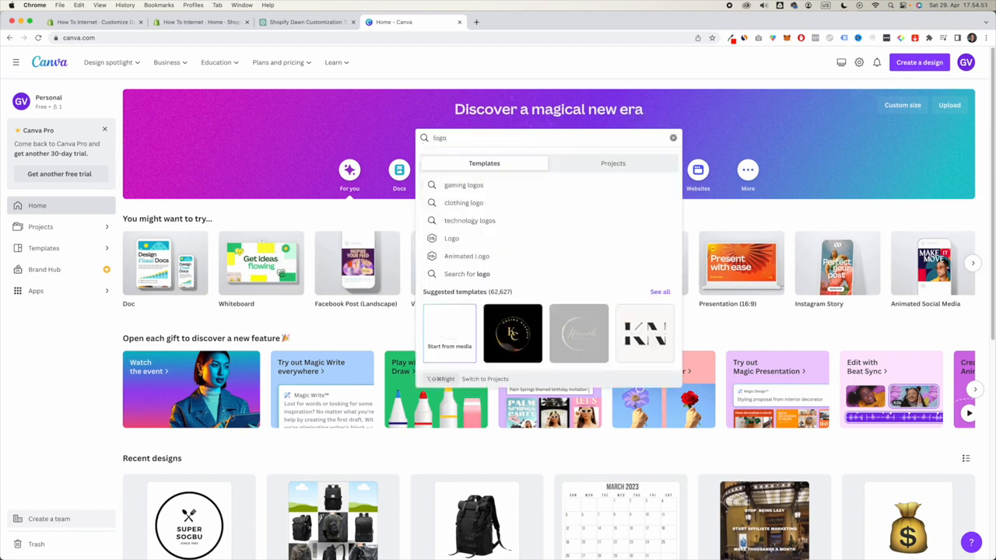
click(466, 241)
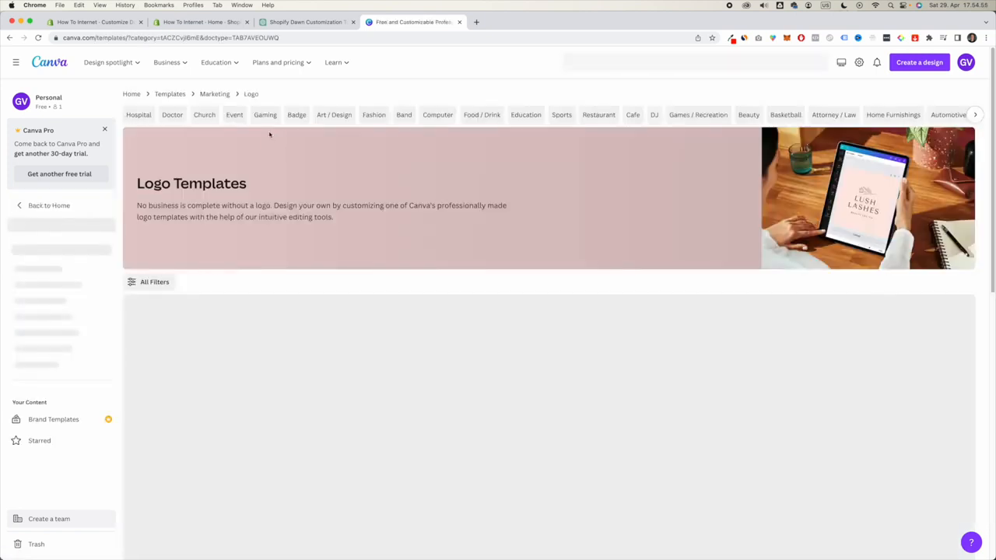
scroll(276, 249, down, 2)
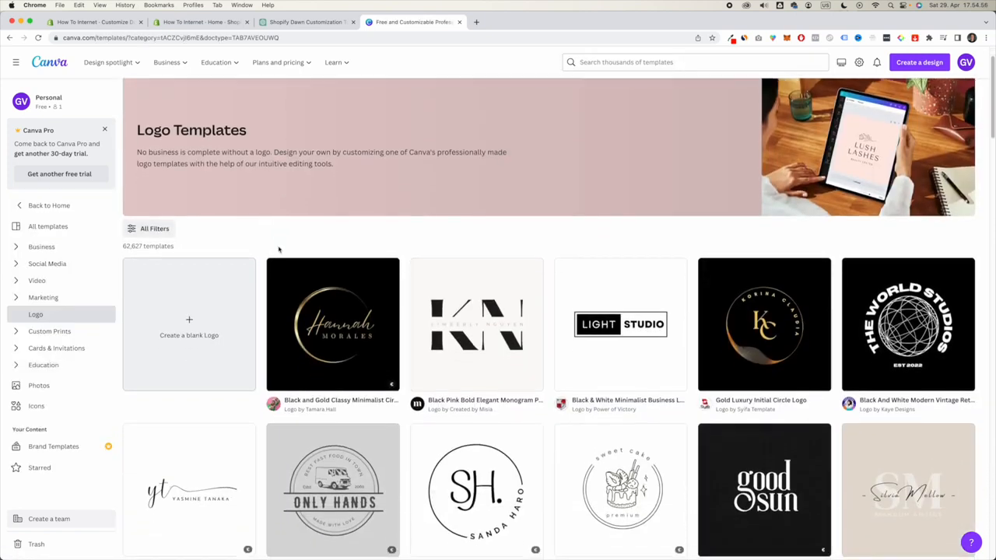
click(201, 331)
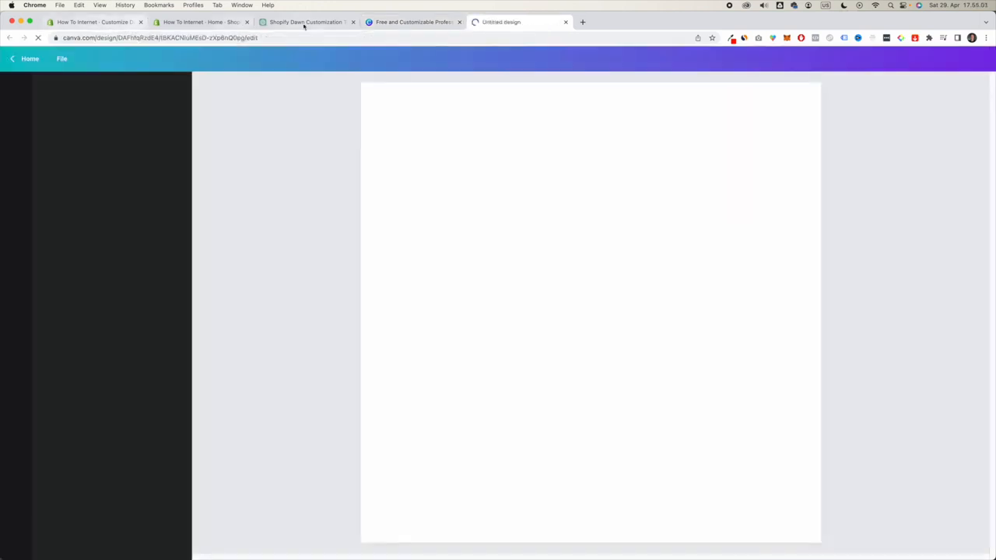
Step: Check the theme's logo settings, return to the Canva design and download the EXPLORE ICE logo as a PNG
click(94, 22)
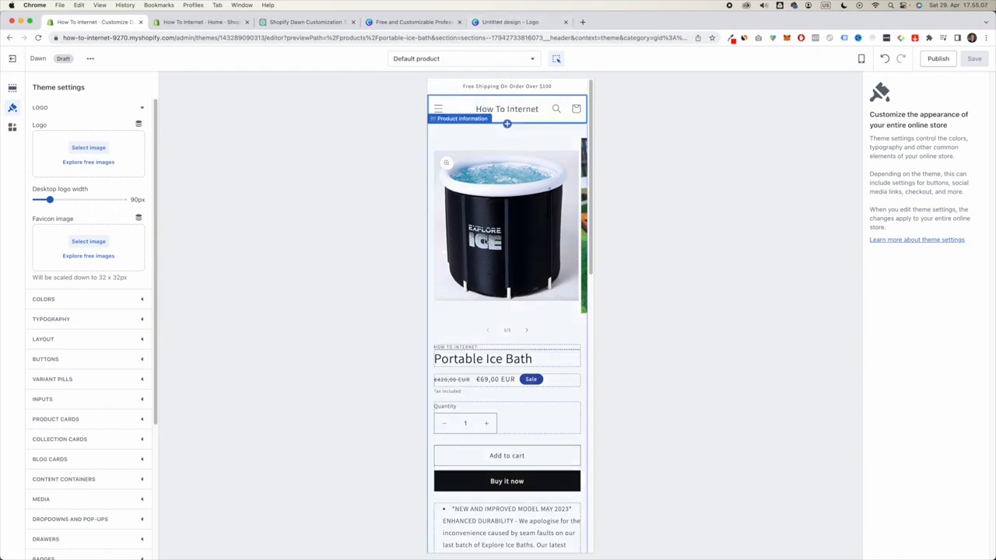
click(514, 23)
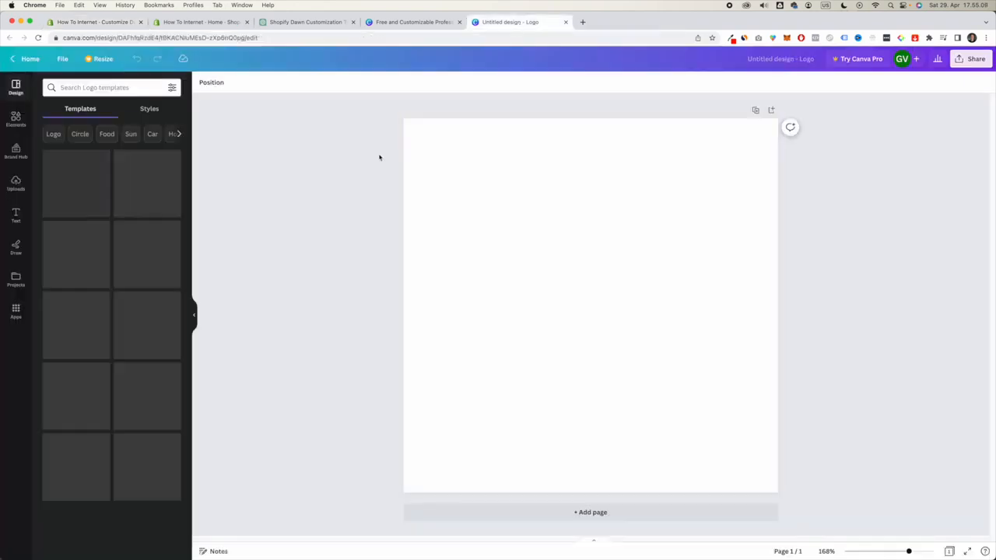
click(970, 60)
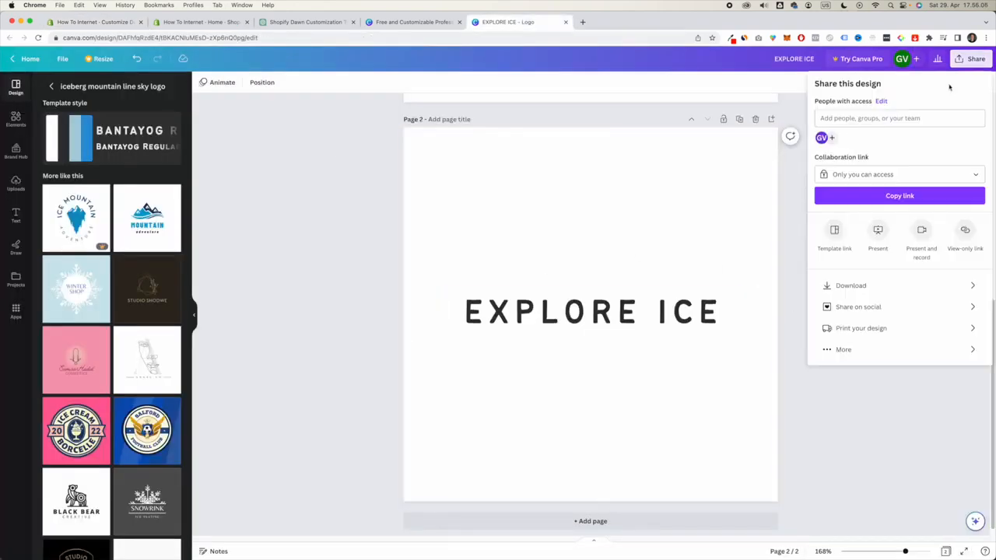
click(858, 287)
click(870, 265)
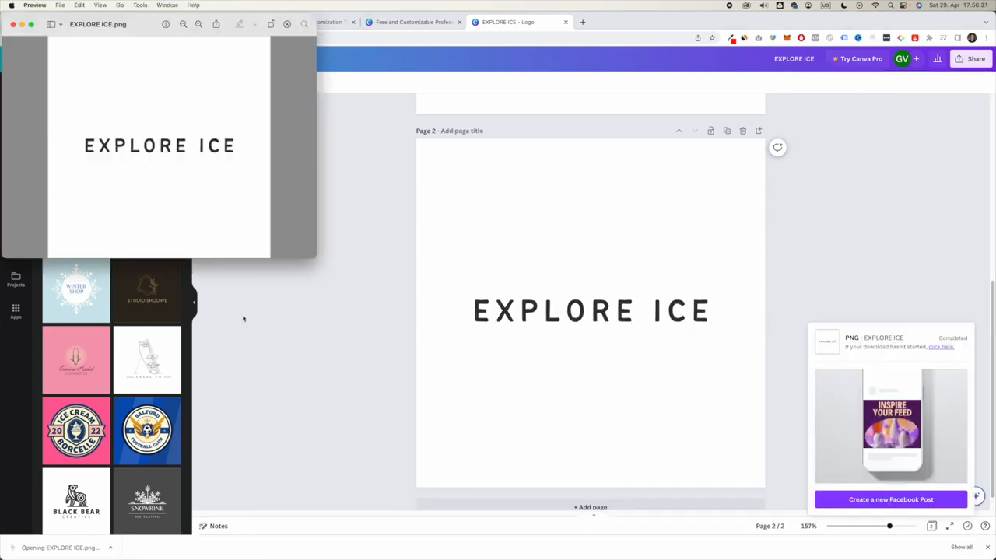
Step: Resize the image viewer window showing EXPLORE ICE.png to inspect the logo and its background
drag(316, 259, 481, 435)
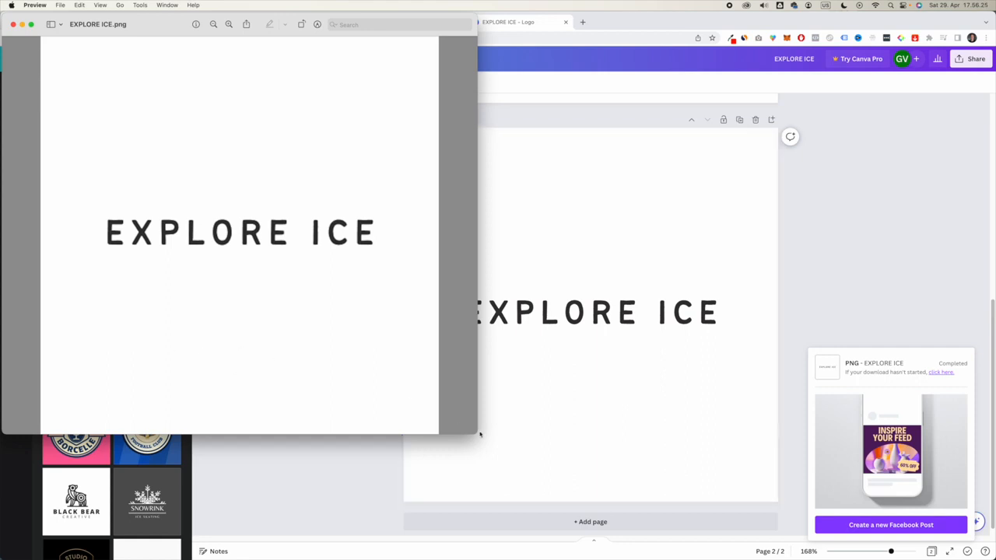
drag(475, 430, 355, 306)
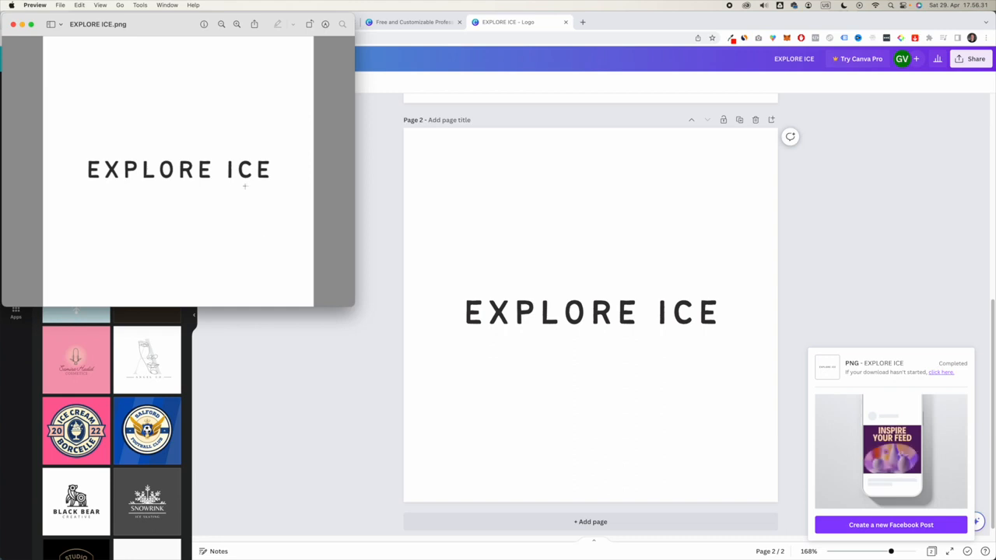
click(284, 322)
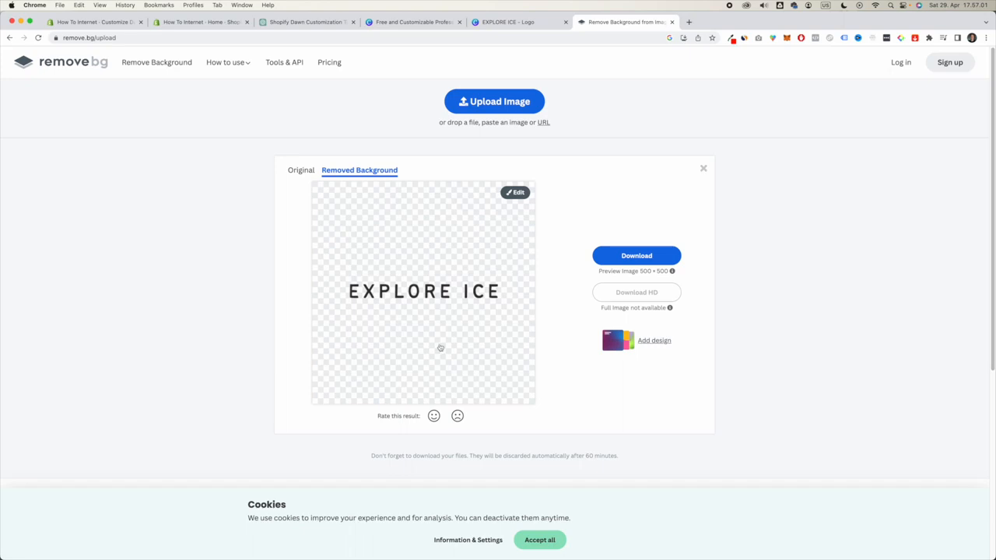
Step: Download the background-free EXPLORE ICE logo from remove.bg and load it into iLoveIMG's Crop IMAGE tool
click(653, 257)
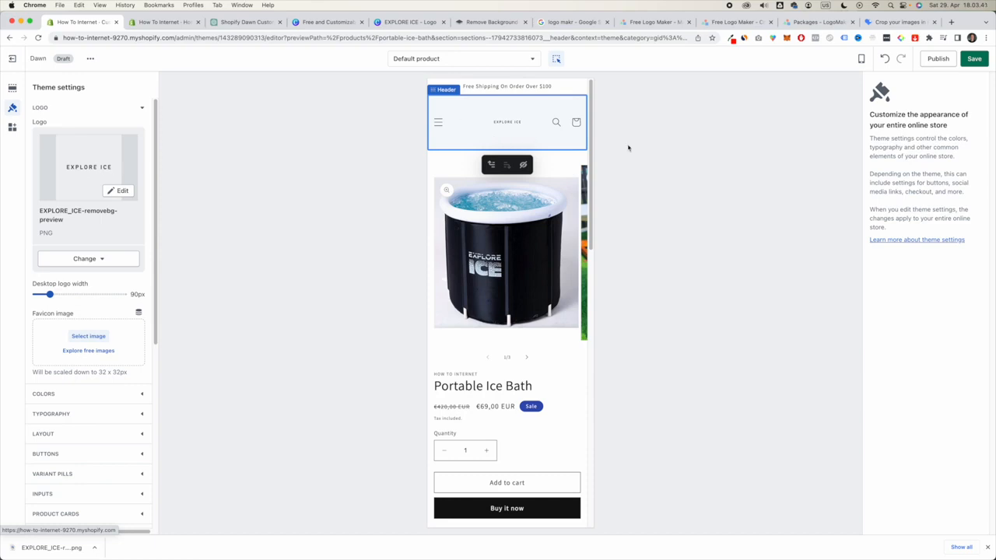
click(890, 23)
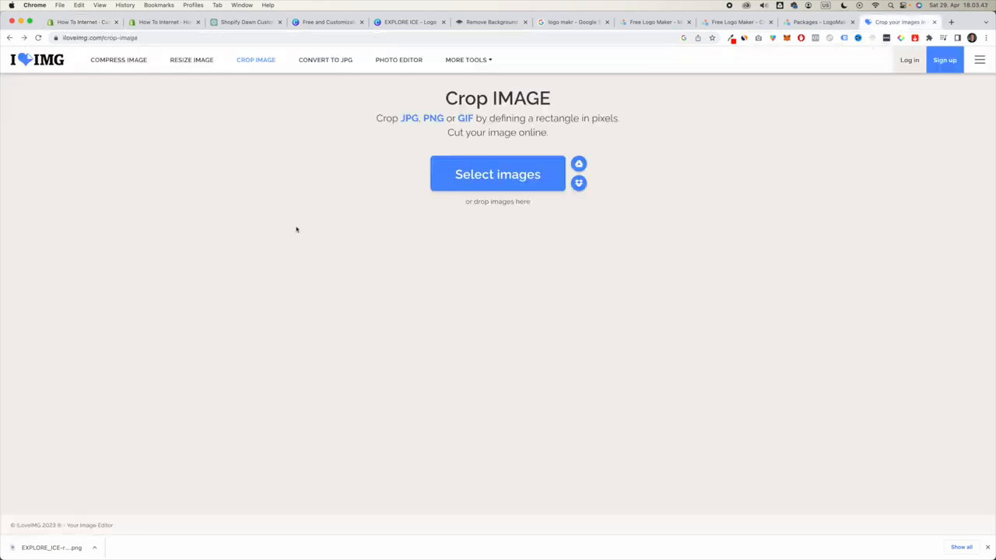
click(487, 176)
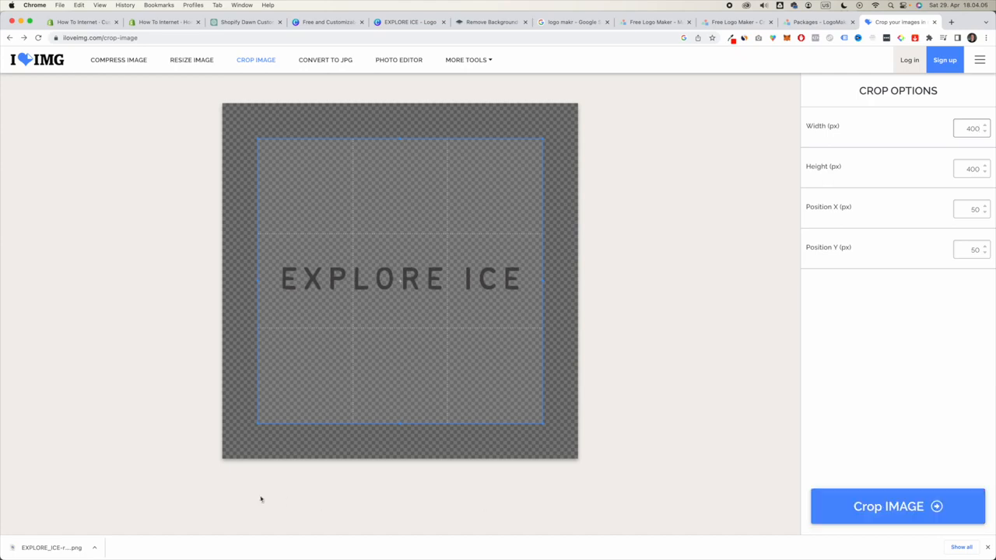
Step: Switch back to the Shopify theme editor, set the desktop logo width to 220px and save the theme
click(78, 22)
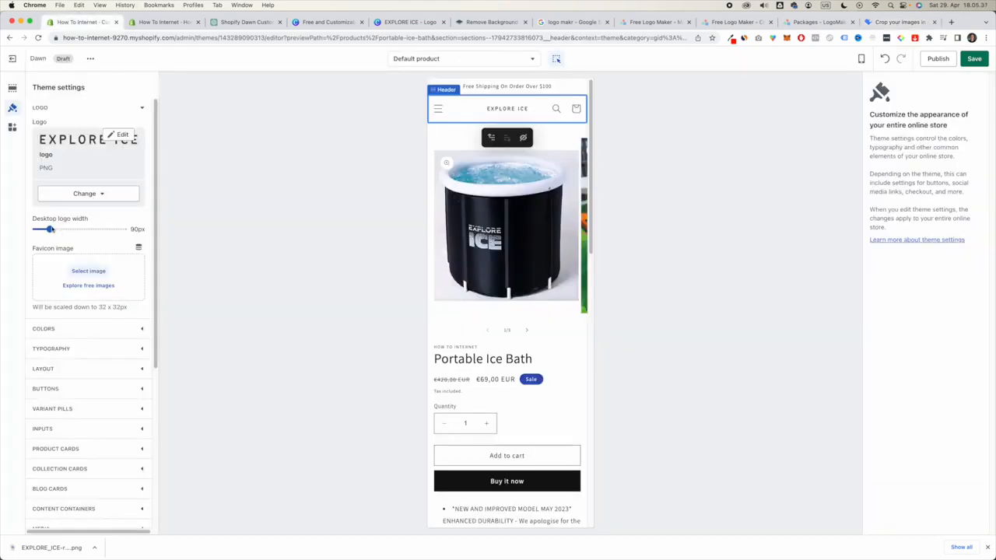
drag(49, 229, 79, 229)
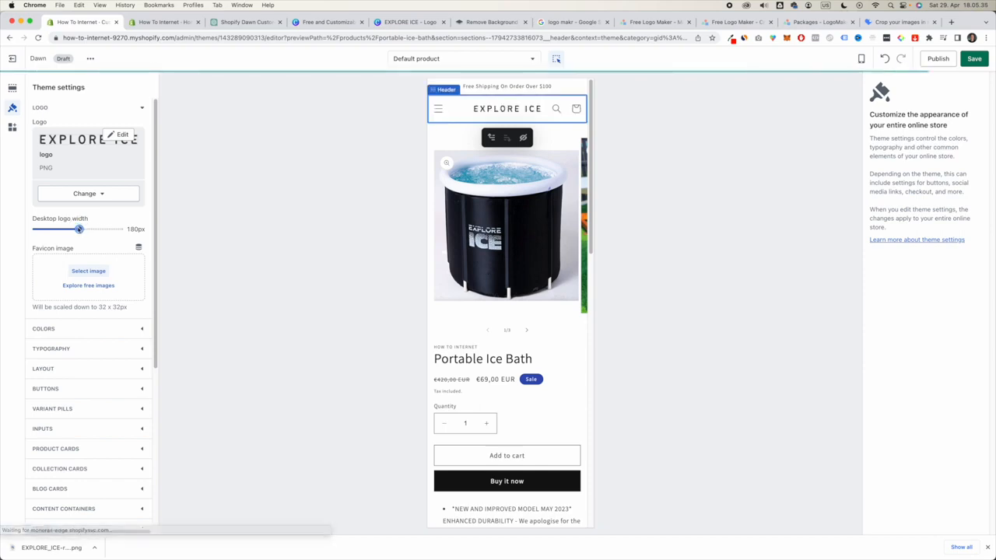
drag(78, 229, 92, 229)
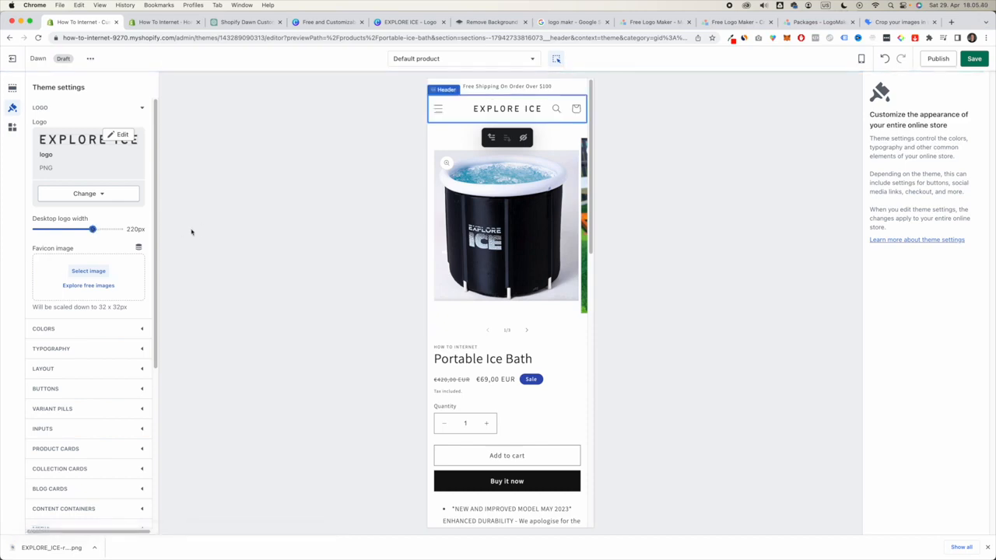
click(975, 58)
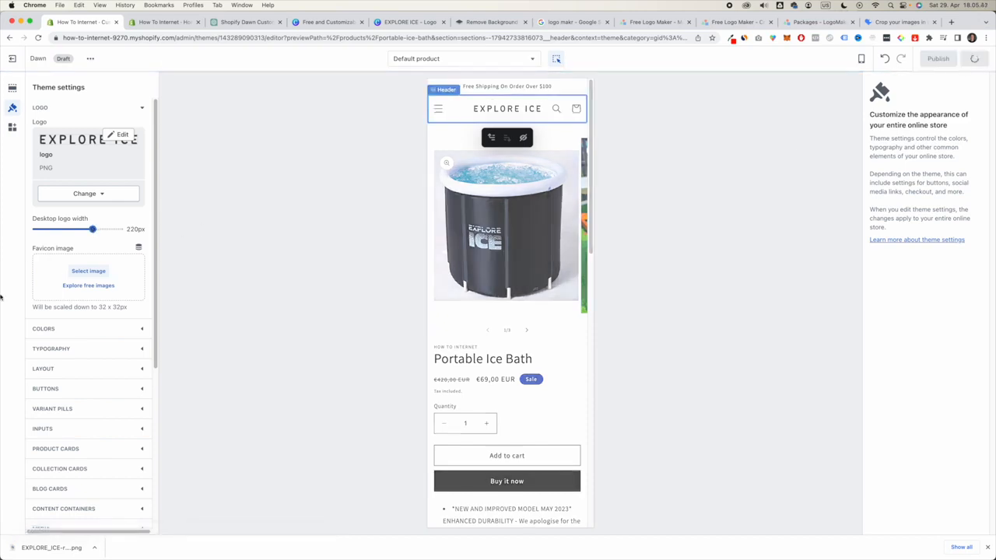
Step: Close the Logo options, open the Colors theme settings and review the primary and secondary colors
click(142, 108)
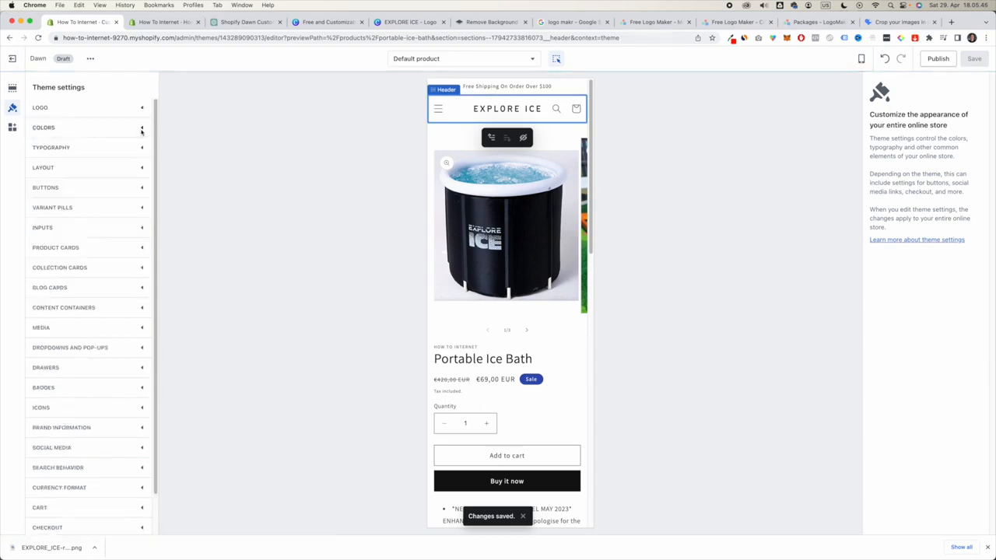
click(142, 128)
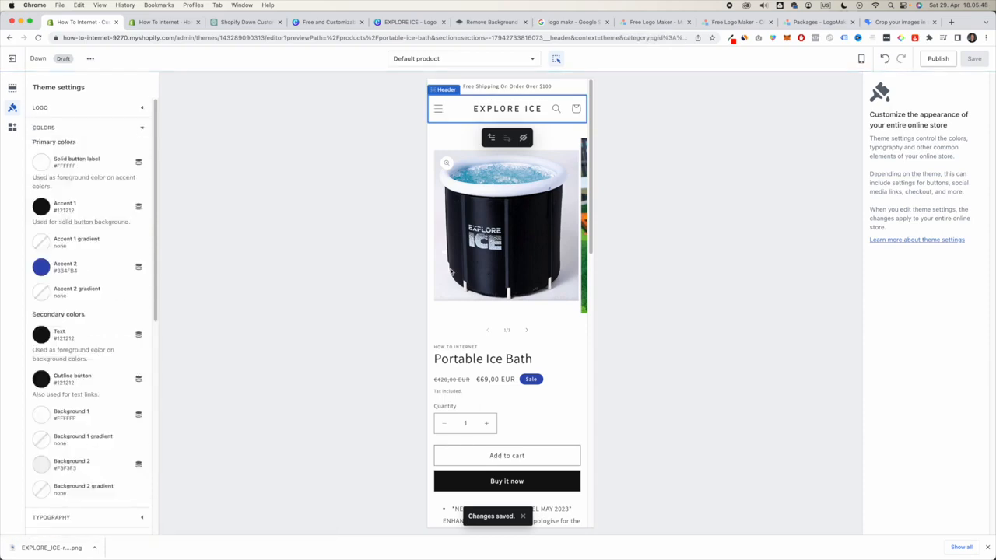
scroll(450, 271, down, 10)
scroll(448, 270, up, 10)
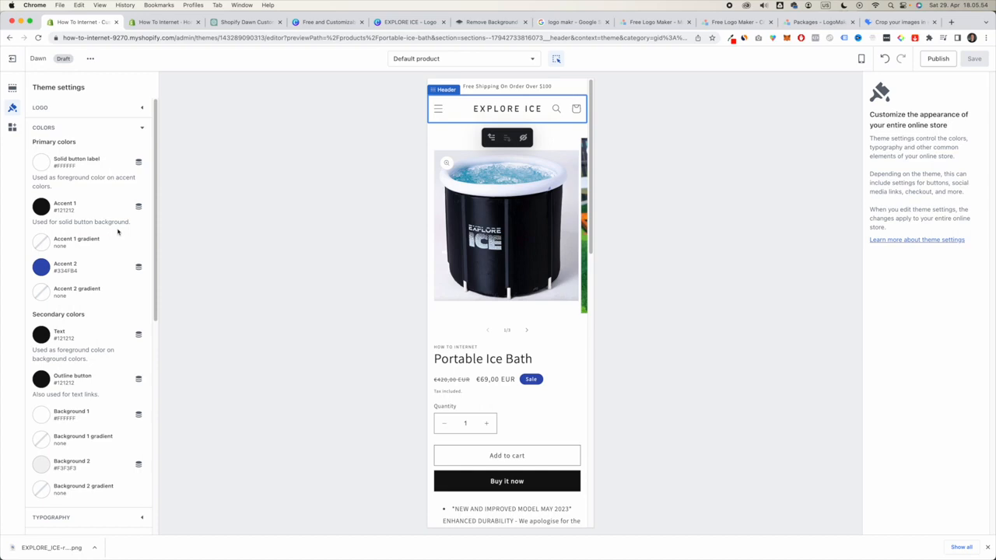
Step: Set the Accent 1 color used for the solid button background to blue #1D7CBA
scroll(484, 445, down, 3)
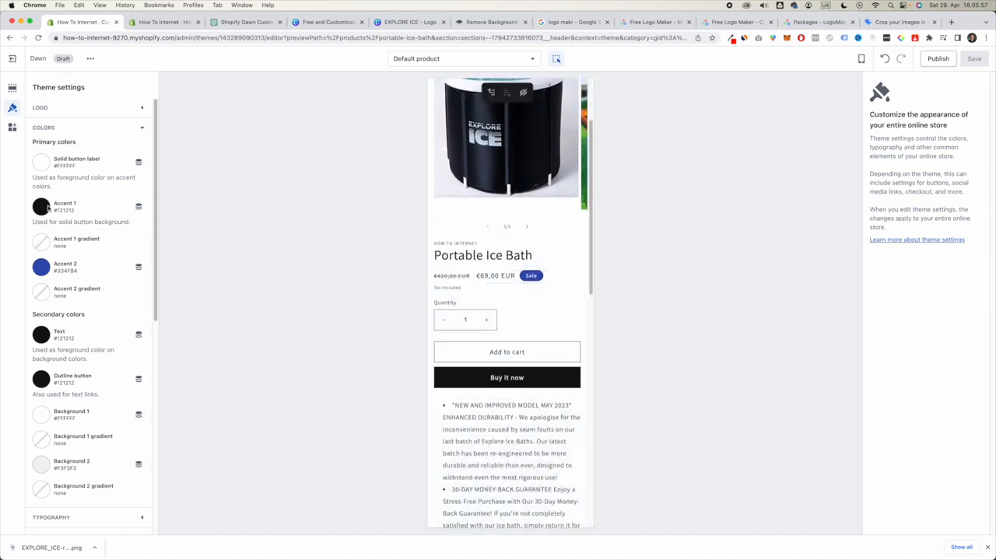
click(50, 208)
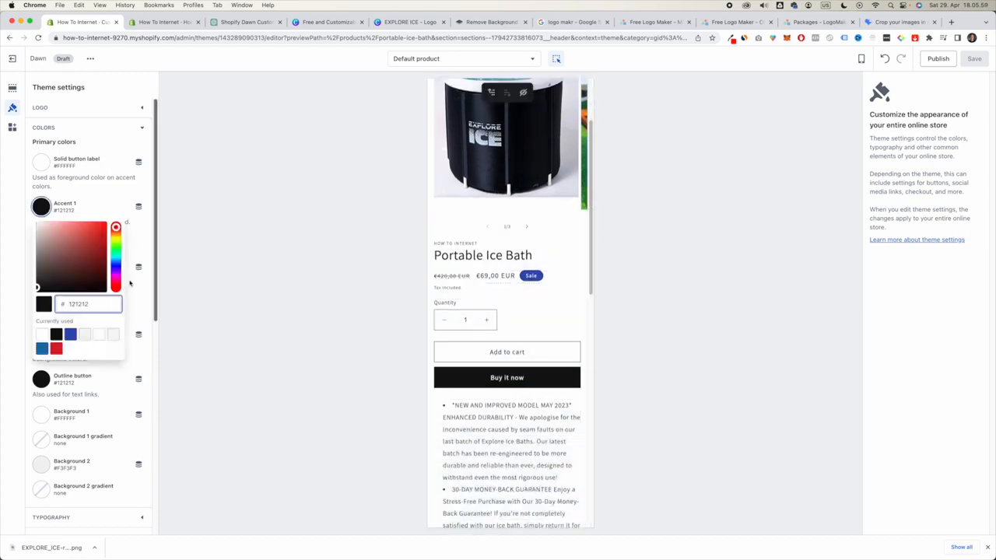
click(43, 350)
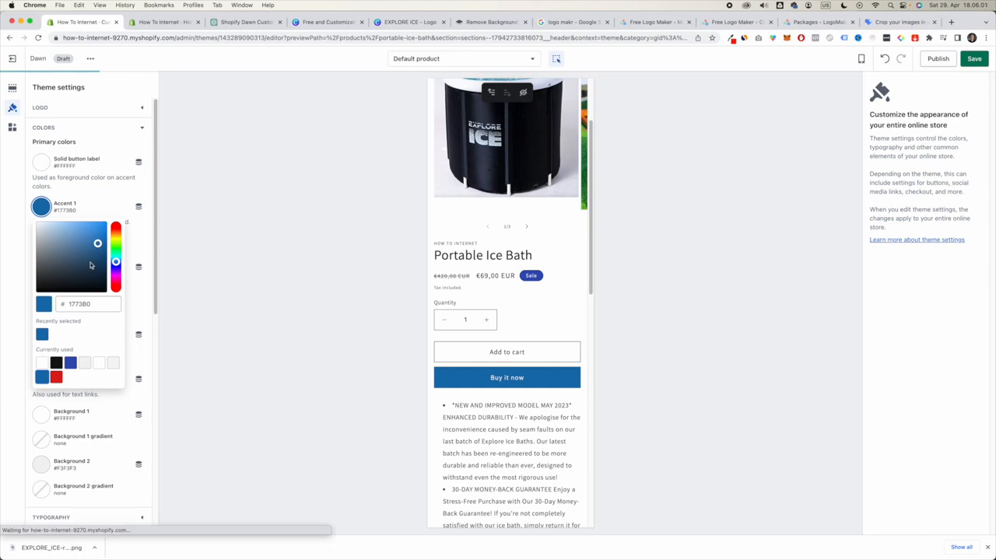
click(85, 231)
click(87, 239)
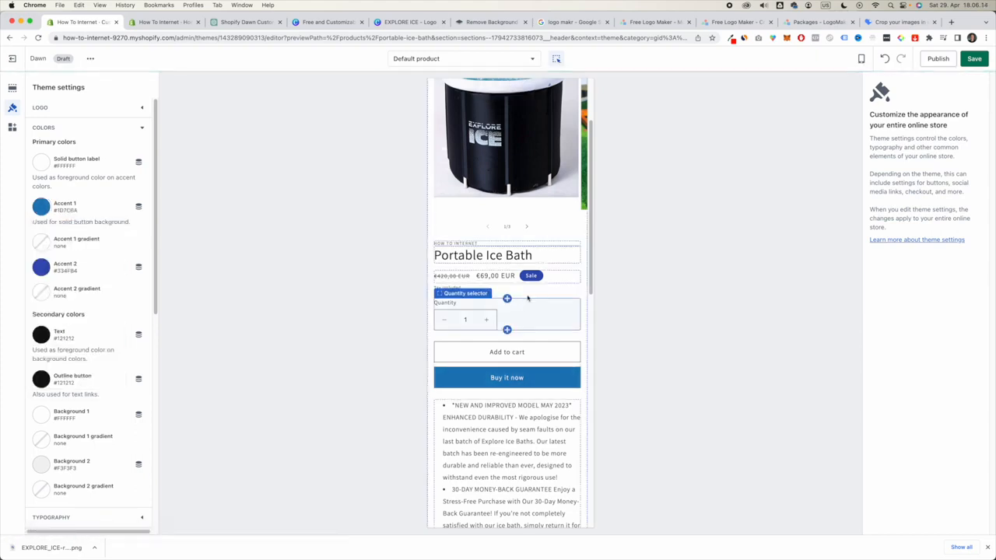
Step: Set the Accent 2 color used for the Sale badge to red #E13030 and save the theme
click(43, 270)
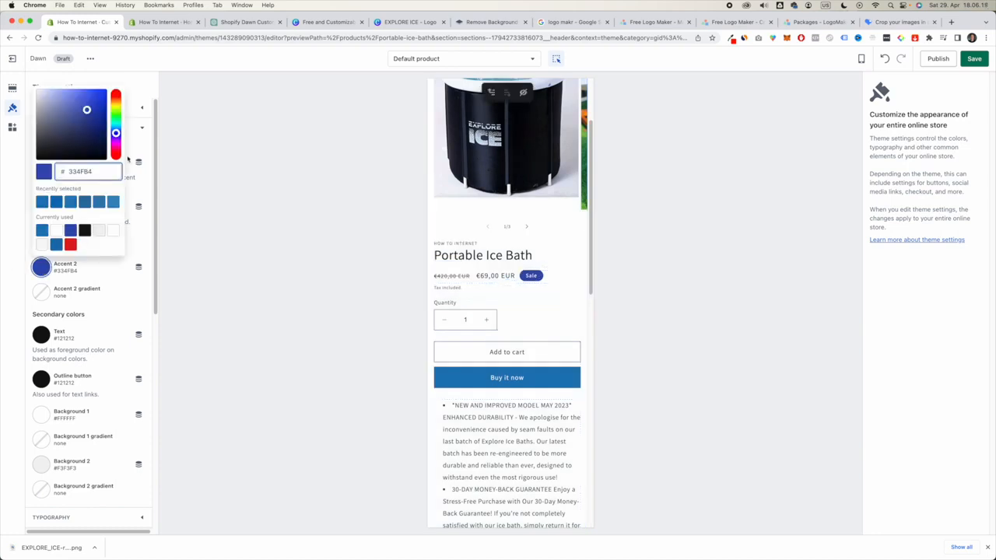
drag(117, 125, 116, 159)
click(237, 494)
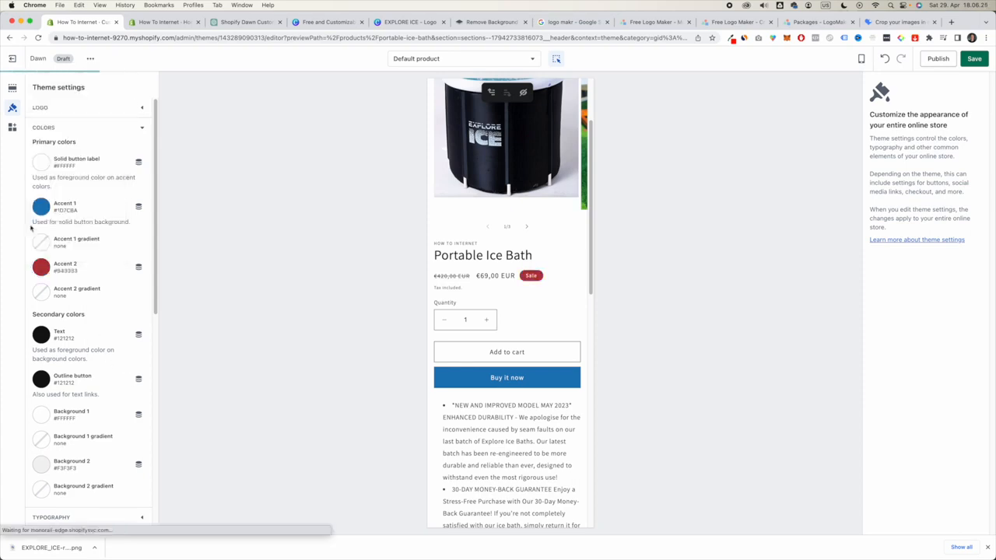
click(41, 267)
drag(96, 117, 91, 97)
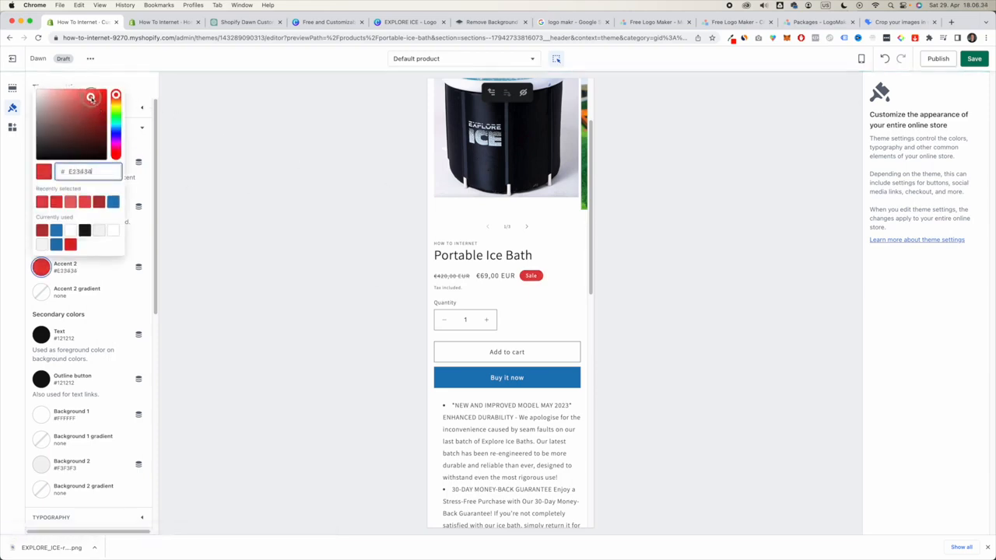
click(975, 61)
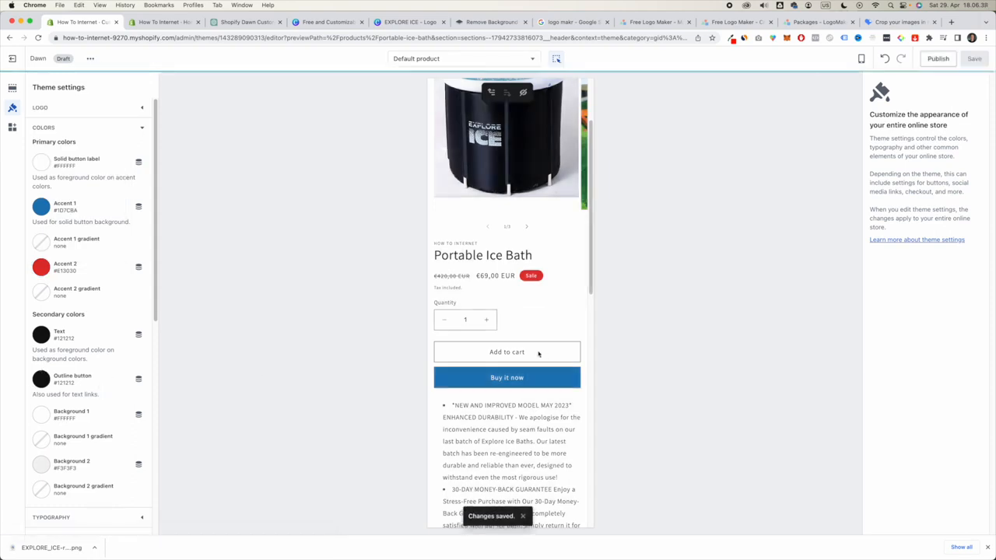
scroll(502, 409, down, 1)
scroll(502, 408, up, 1)
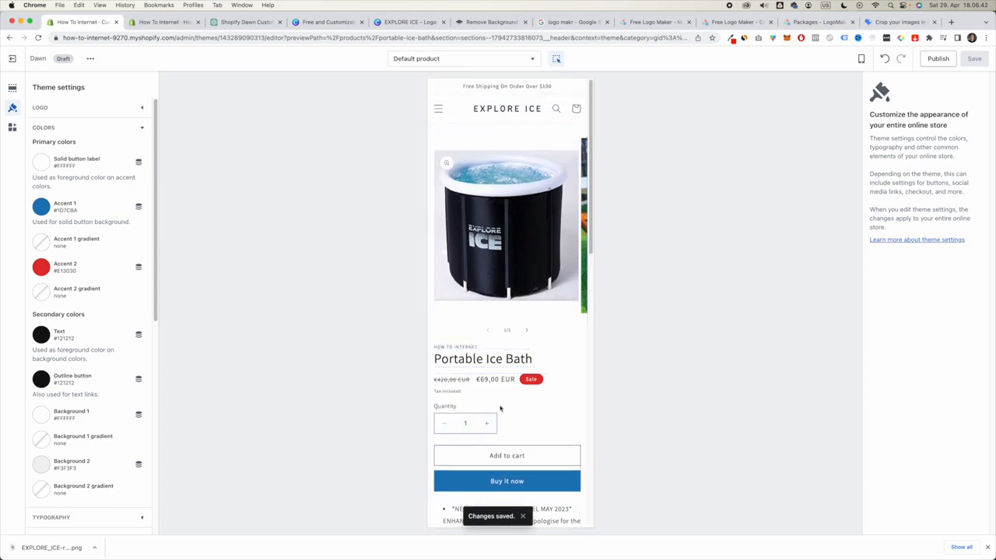
Step: Set the secondary Text color to pure black #000000 and save the theme
click(142, 131)
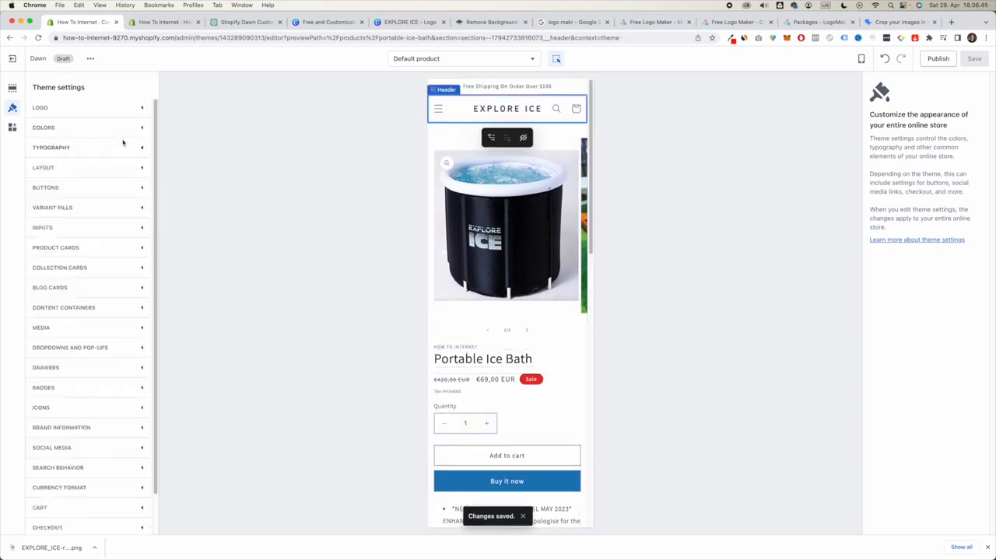
click(142, 130)
scroll(98, 273, down, 3)
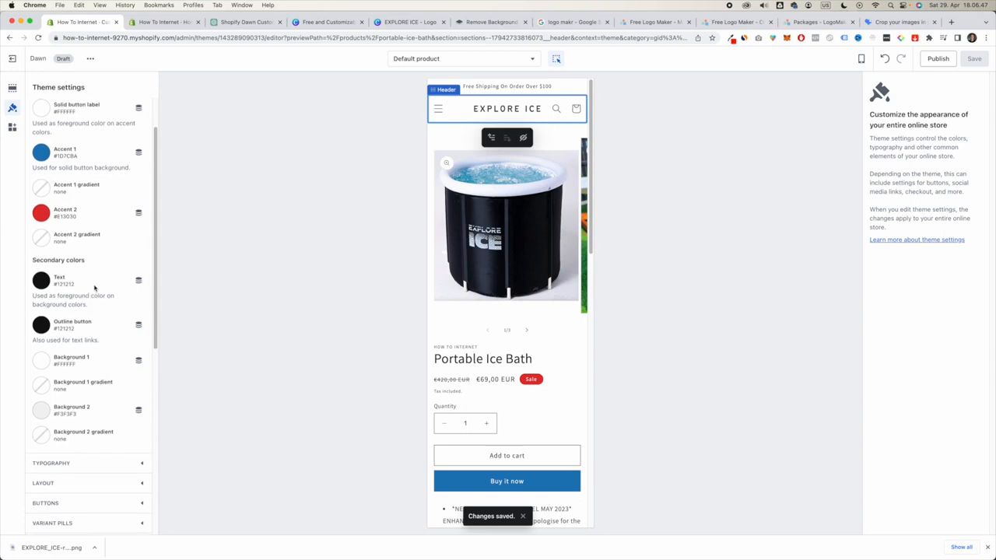
scroll(561, 338, down, 4)
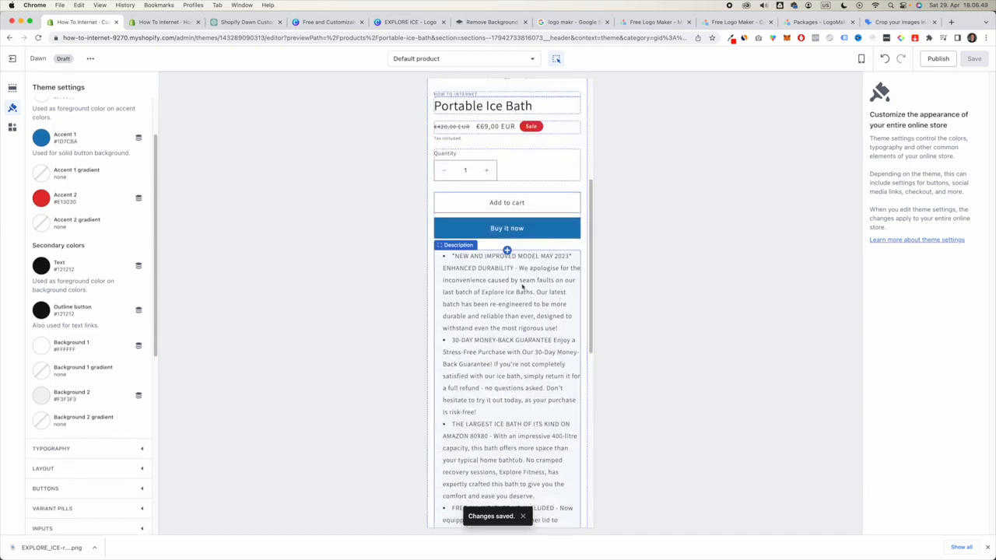
click(44, 267)
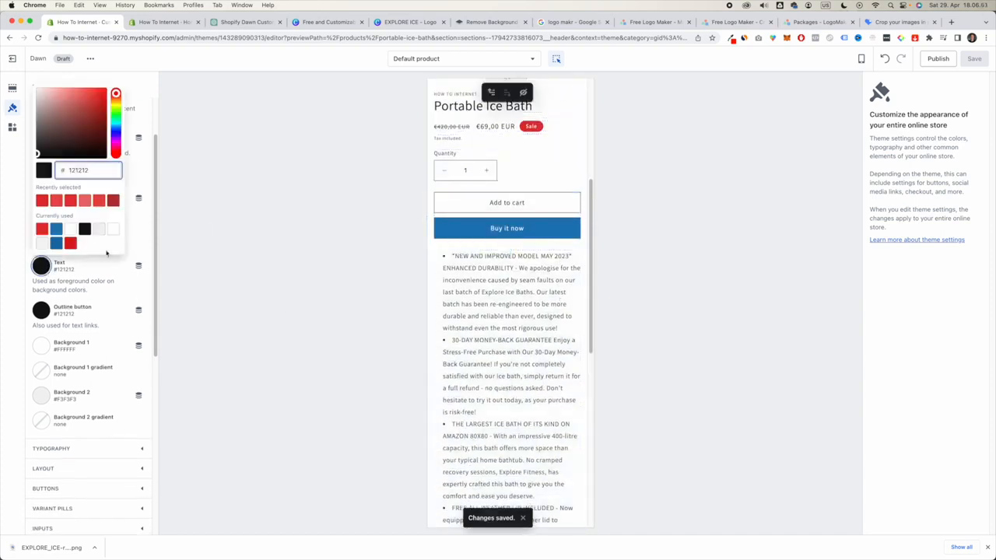
drag(45, 152, 2, 216)
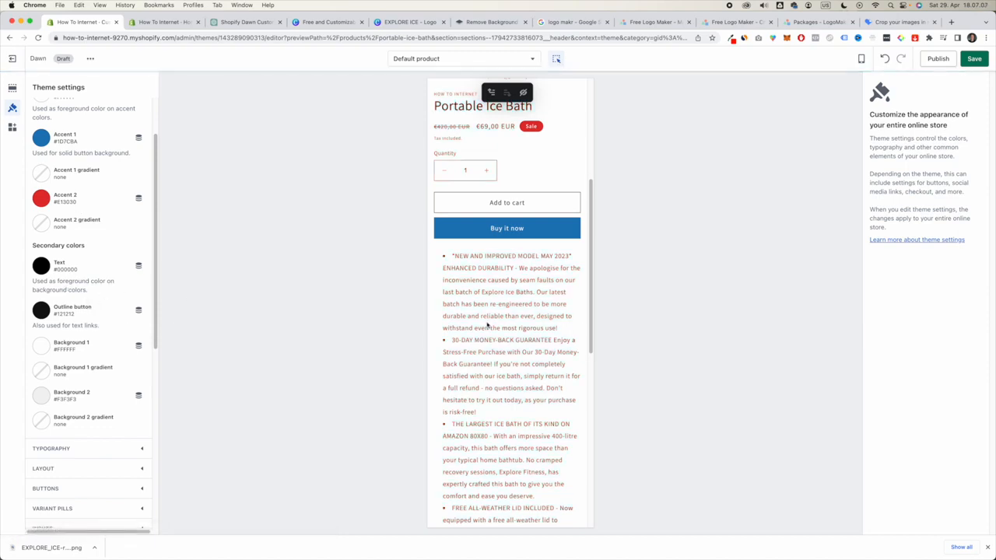
scroll(488, 325, up, 5)
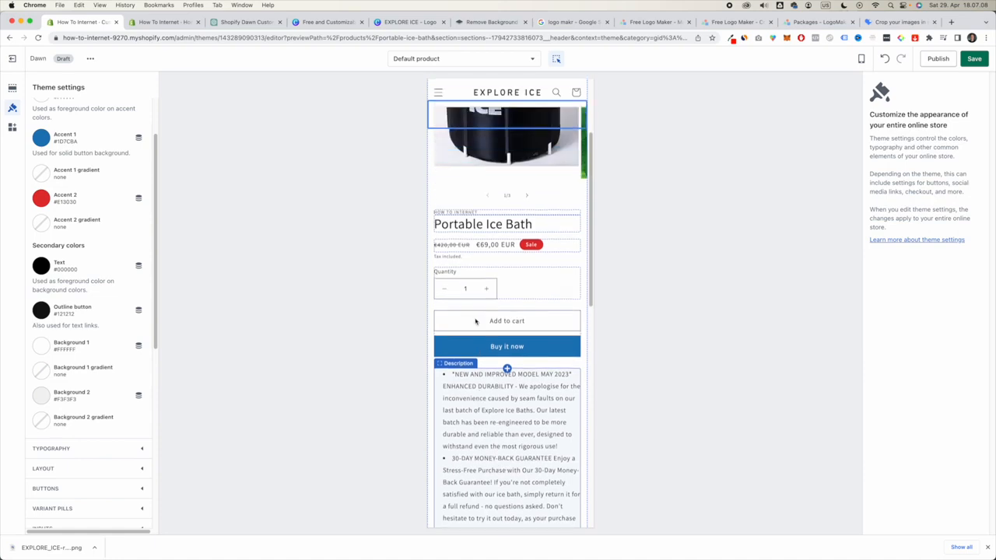
click(974, 55)
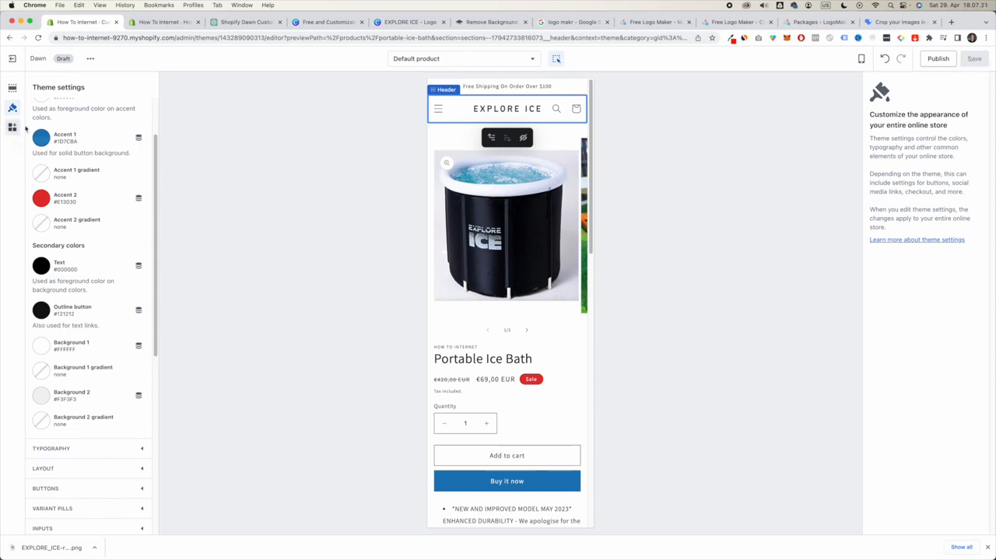
Step: Switch from the Colors to the Typography settings and change the headings font to Montserrat Regular
scroll(46, 134, up, 2)
click(141, 128)
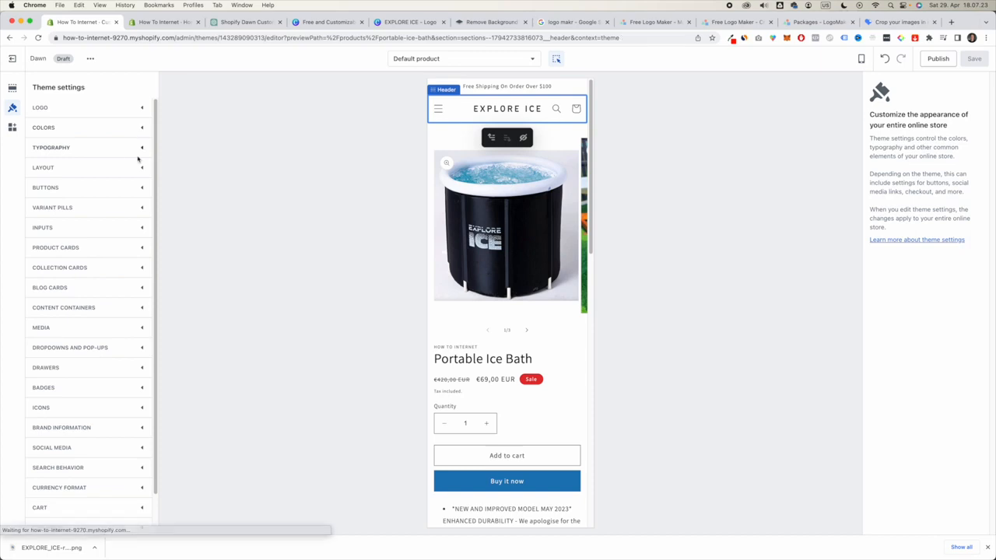
click(140, 149)
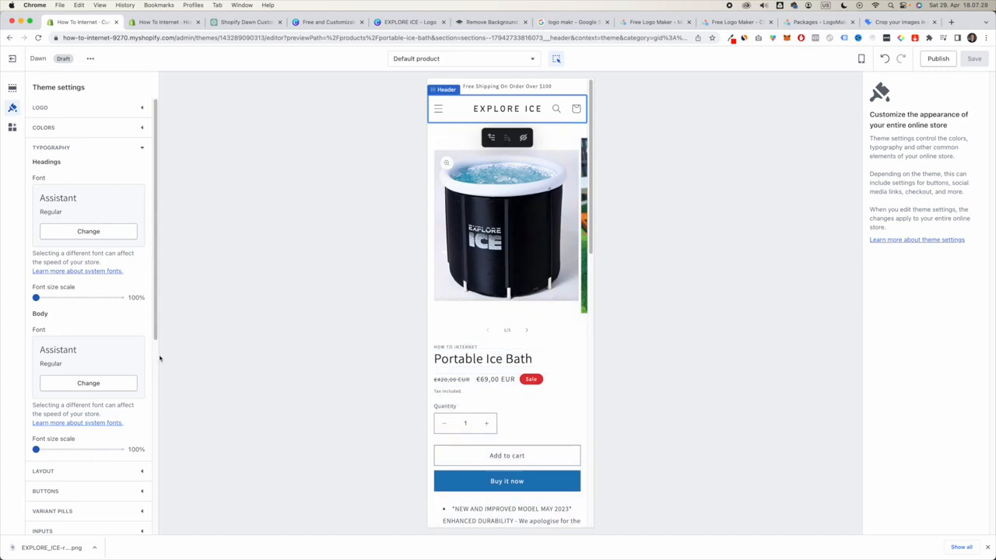
scroll(84, 310, down, 3)
scroll(89, 311, up, 3)
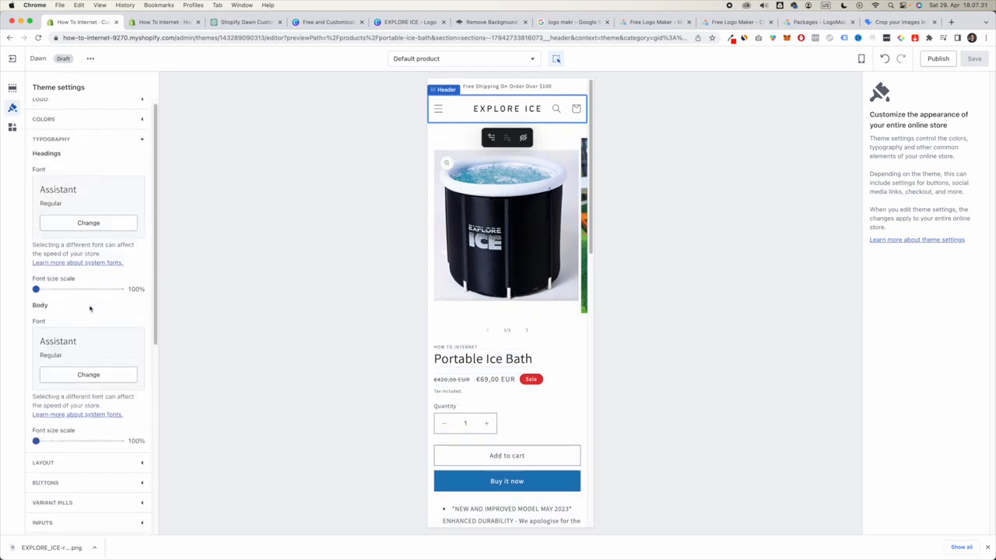
click(89, 227)
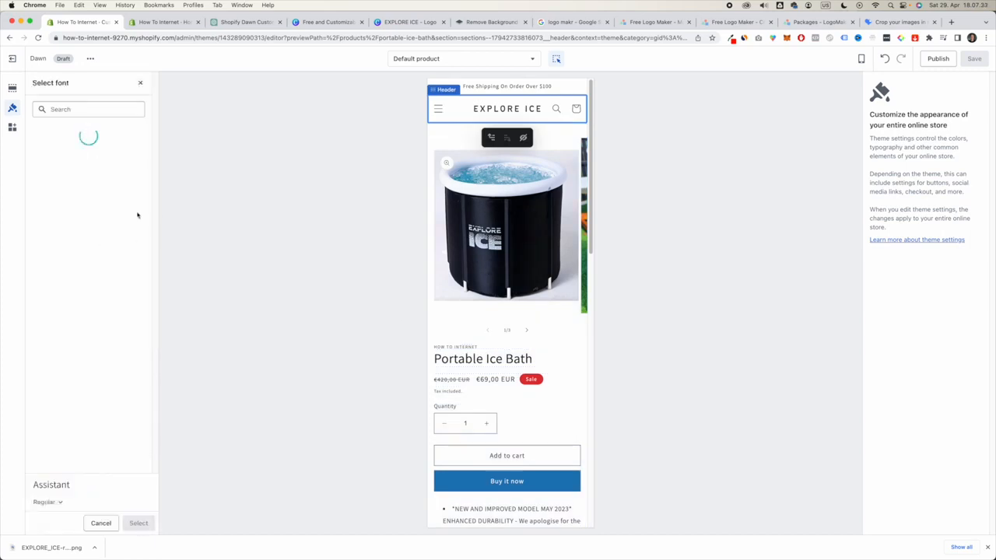
click(97, 110)
text(mori)
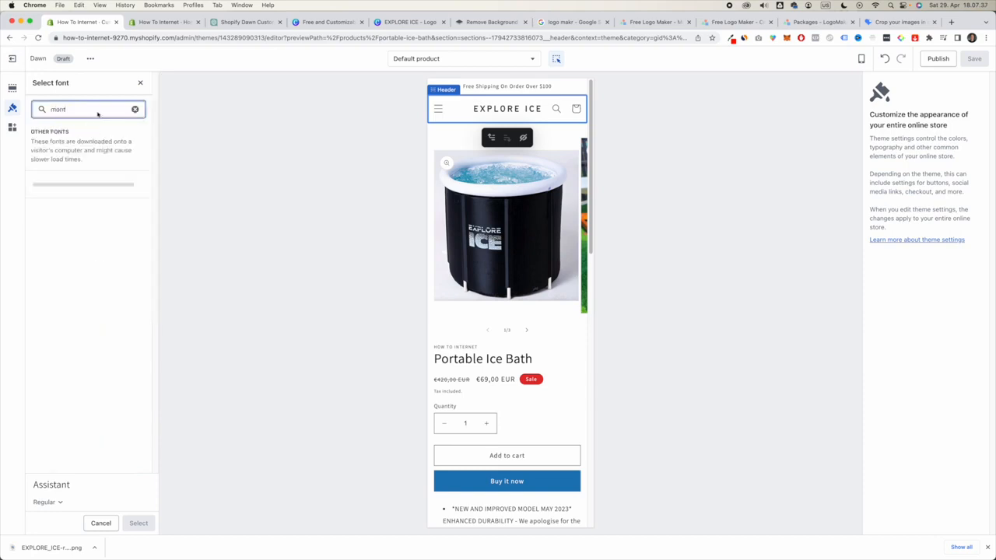
click(91, 187)
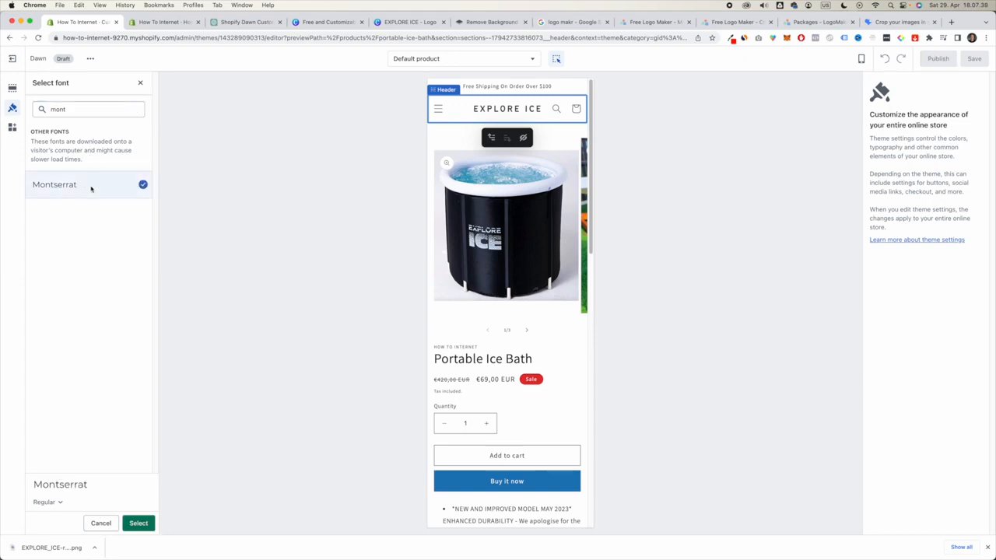
click(136, 518)
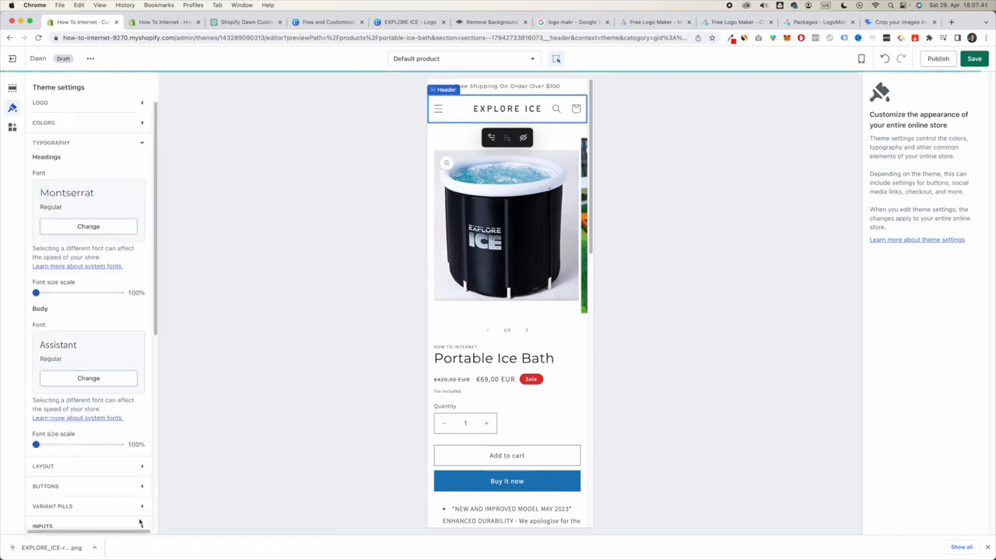
Step: Change the body font to Montserrat Regular and check the product page text in the preview
click(88, 378)
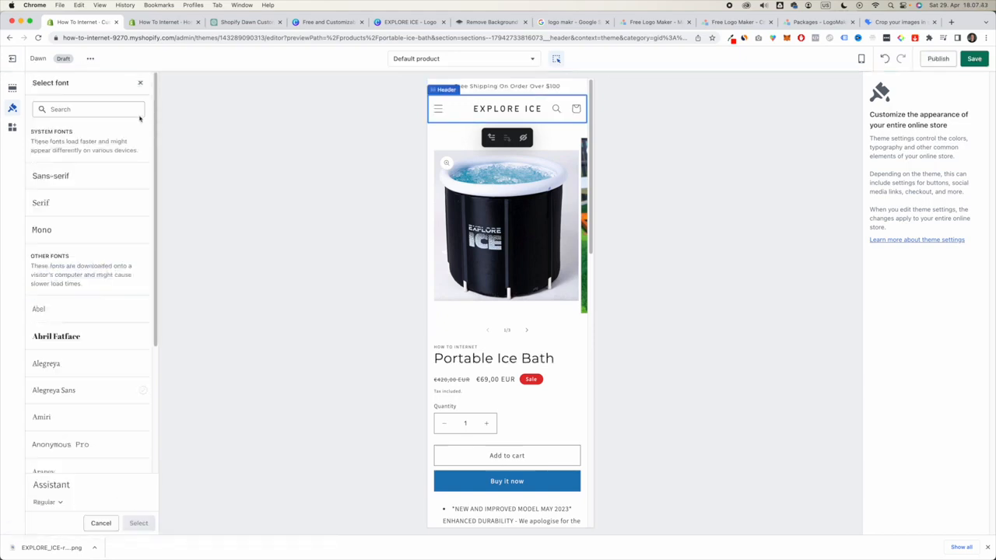
text(mont)
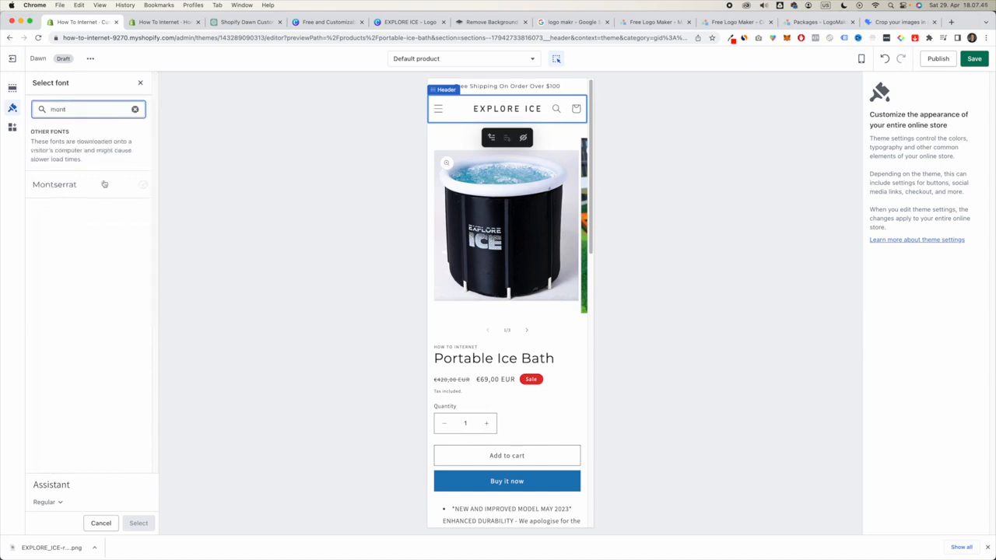
click(77, 184)
click(137, 524)
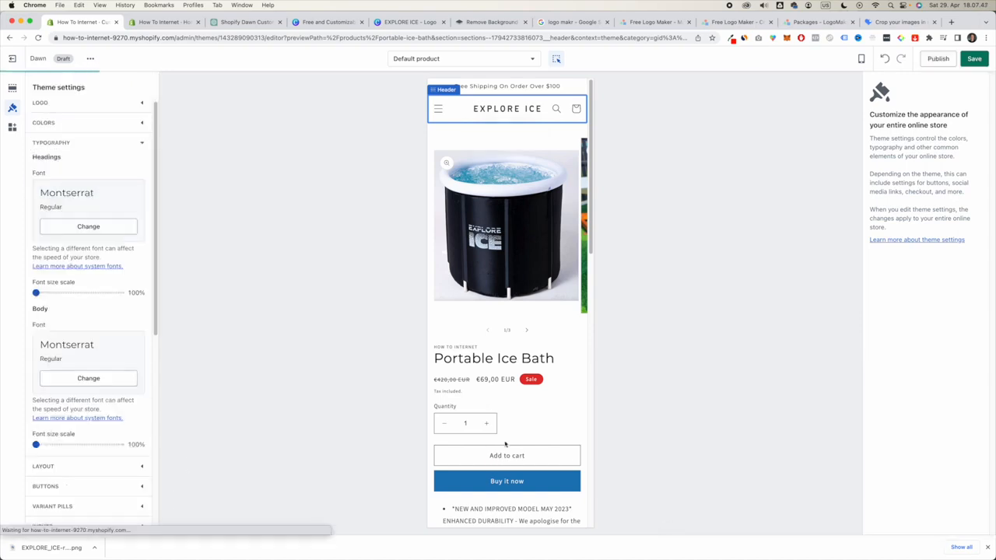
scroll(516, 389, down, 5)
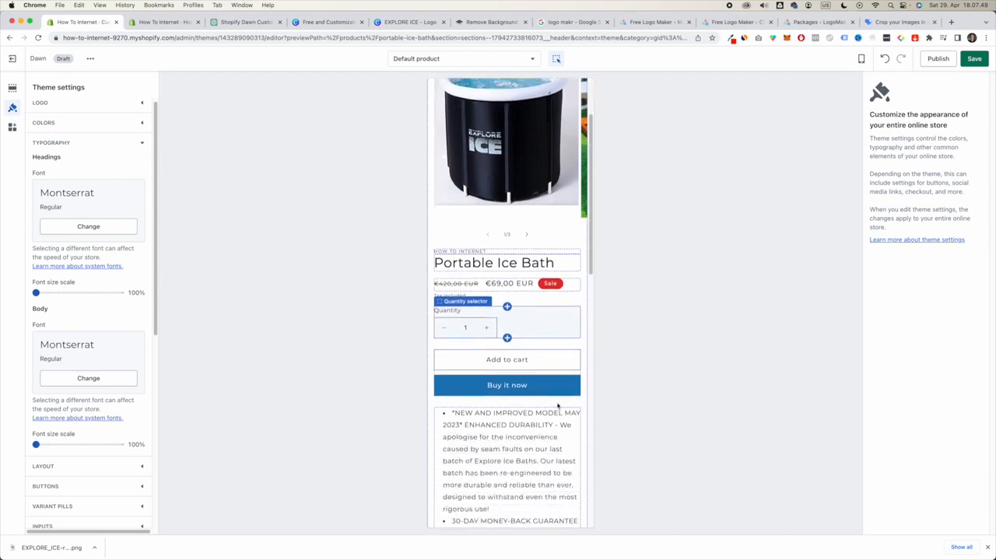
scroll(519, 377, down, 7)
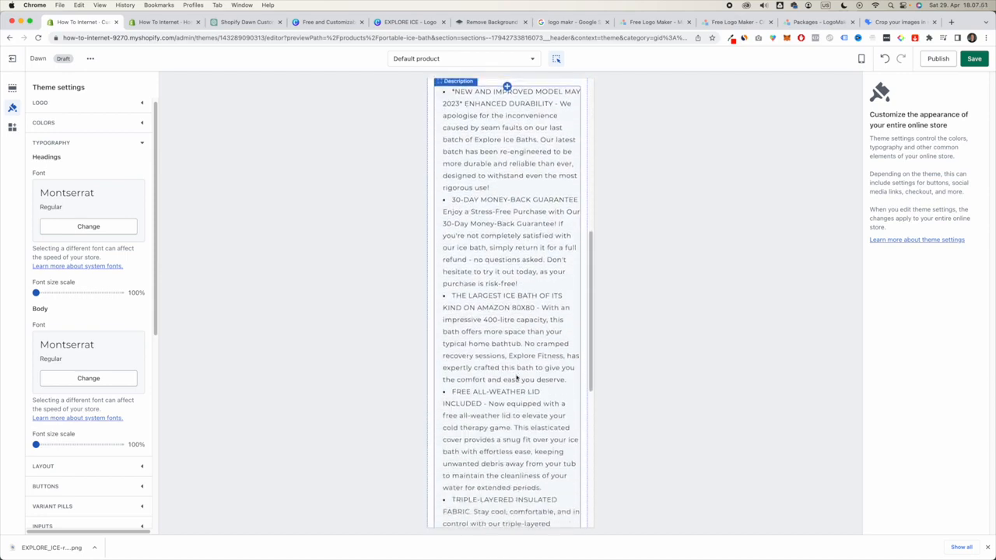
scroll(519, 372, up, 4)
scroll(519, 371, up, 6)
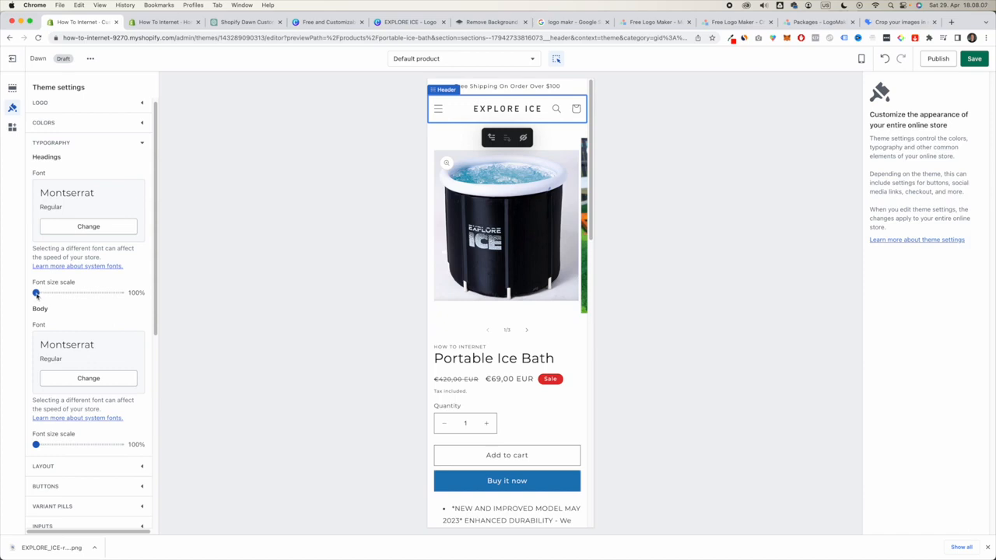
Step: Set the font size scale to 120% for headings and 100% for body text, and save the theme
drag(35, 294, 70, 293)
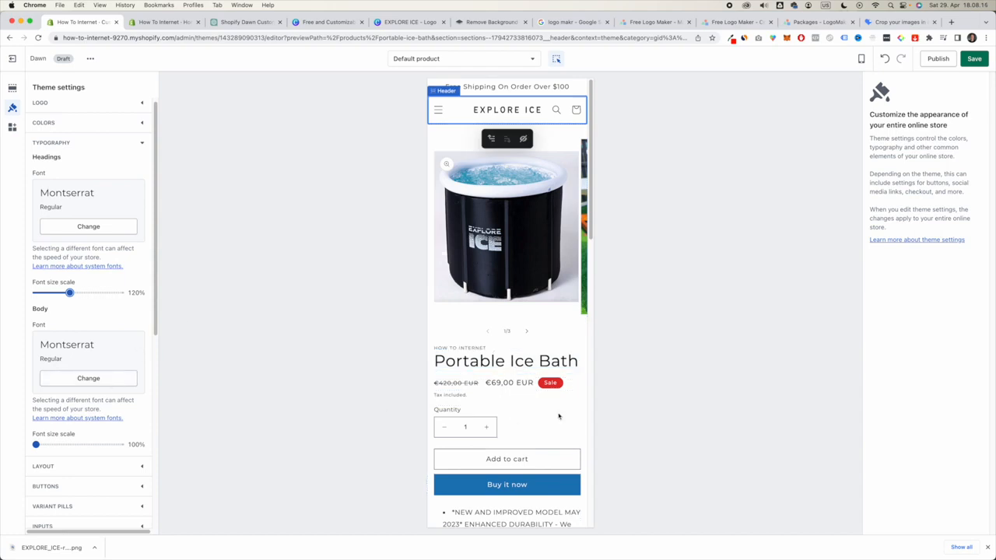
scroll(558, 413, down, 5)
drag(49, 446, 78, 445)
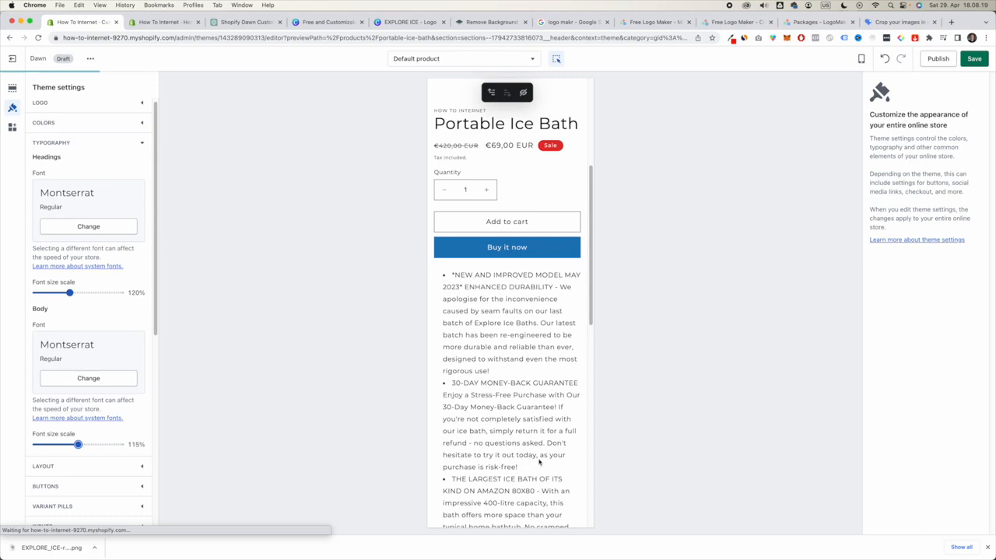
drag(78, 445, 3, 445)
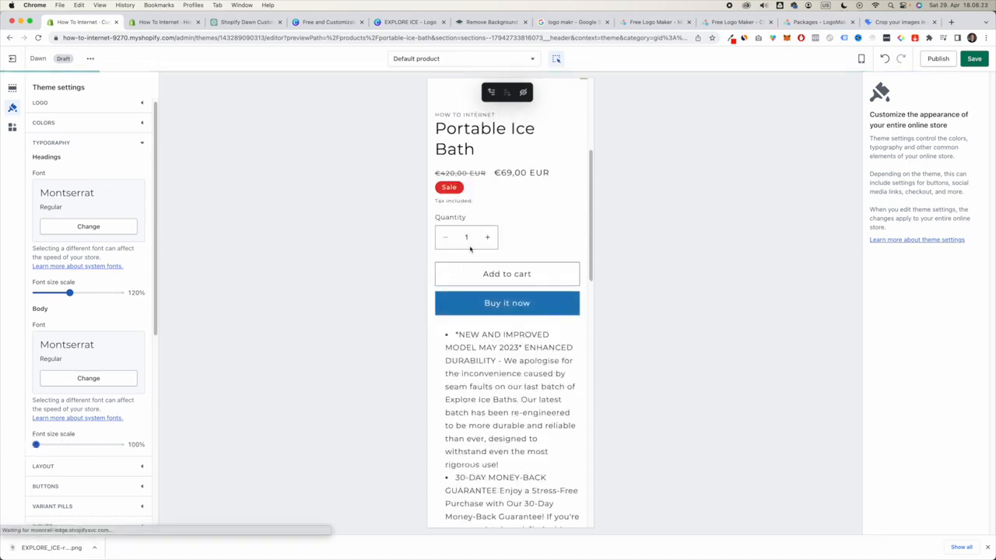
click(974, 59)
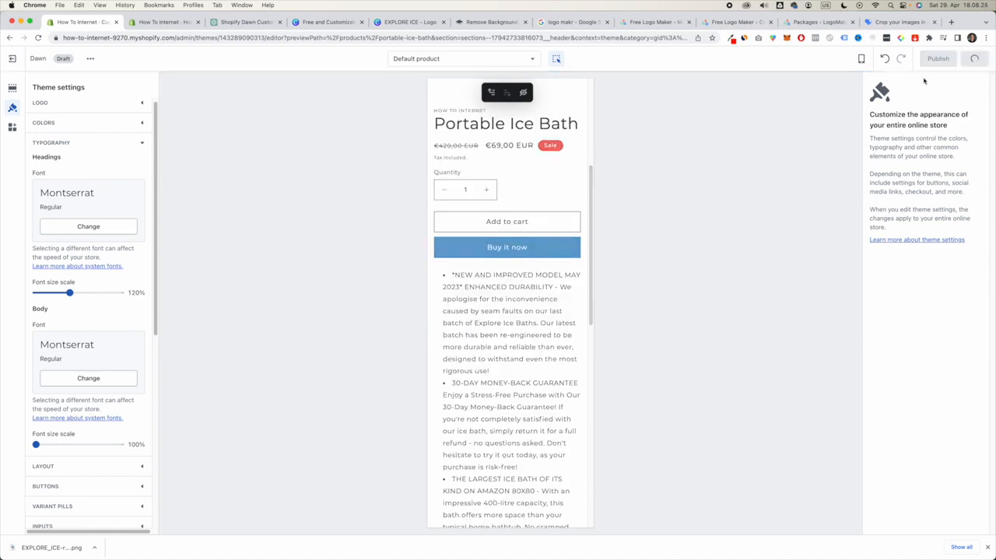
Step: Review the Layout and Buttons sections of the theme settings
click(143, 145)
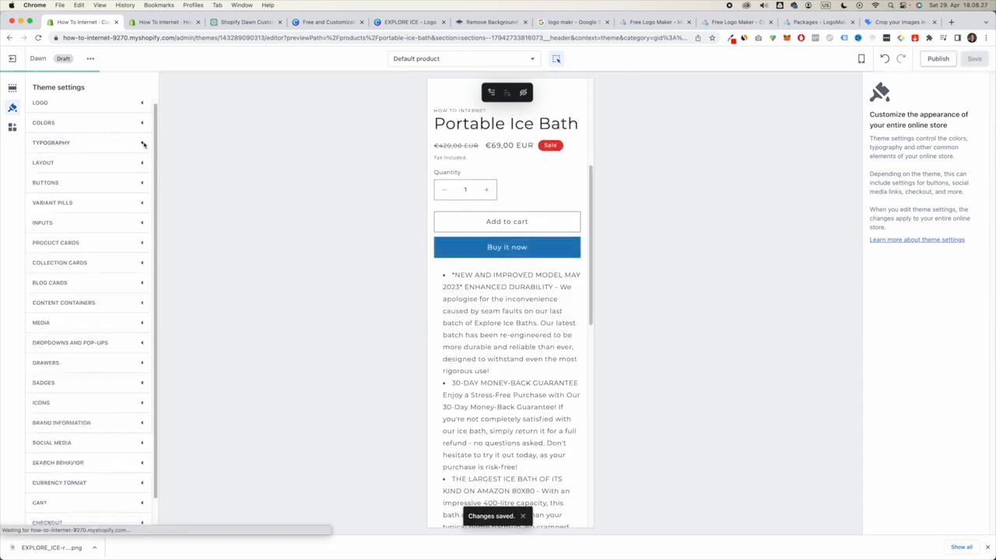
click(144, 164)
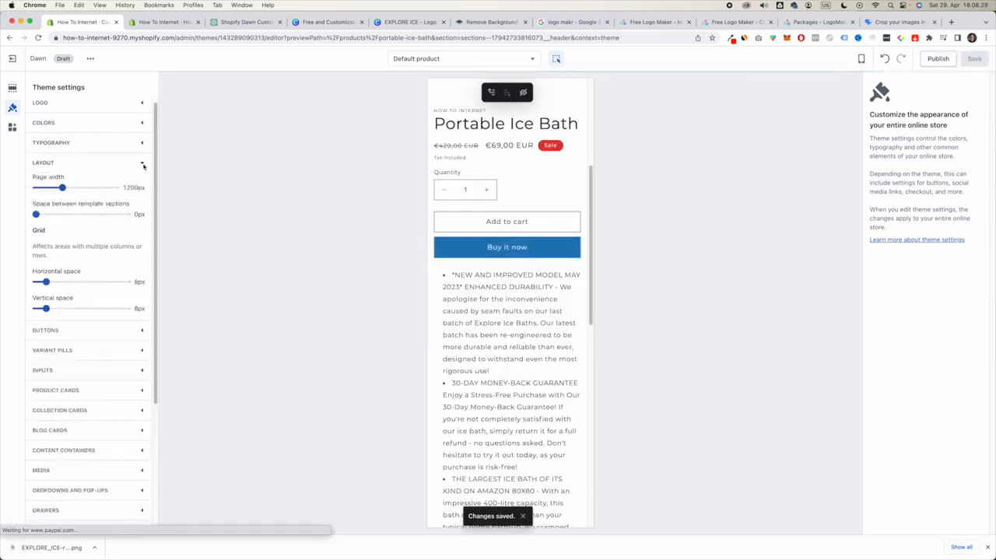
click(143, 165)
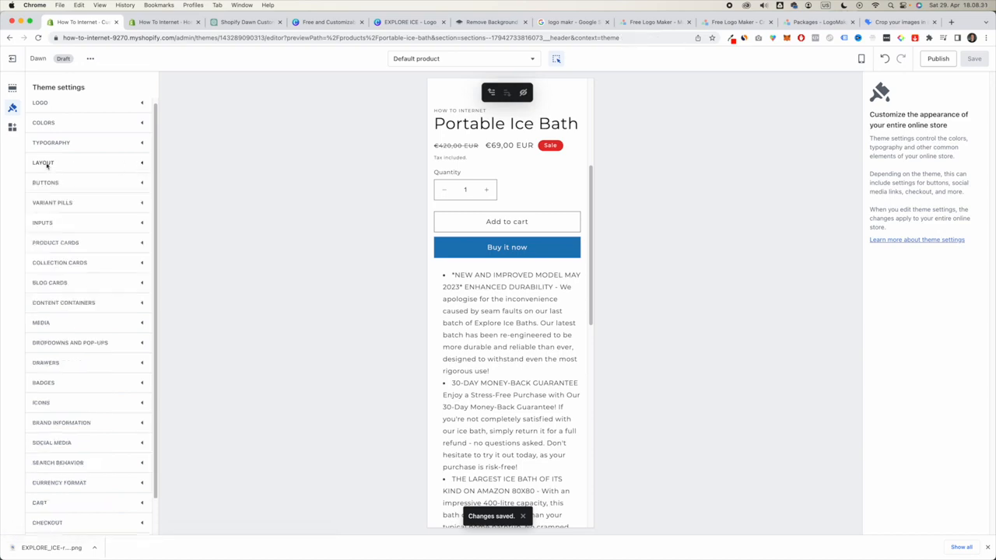
click(143, 183)
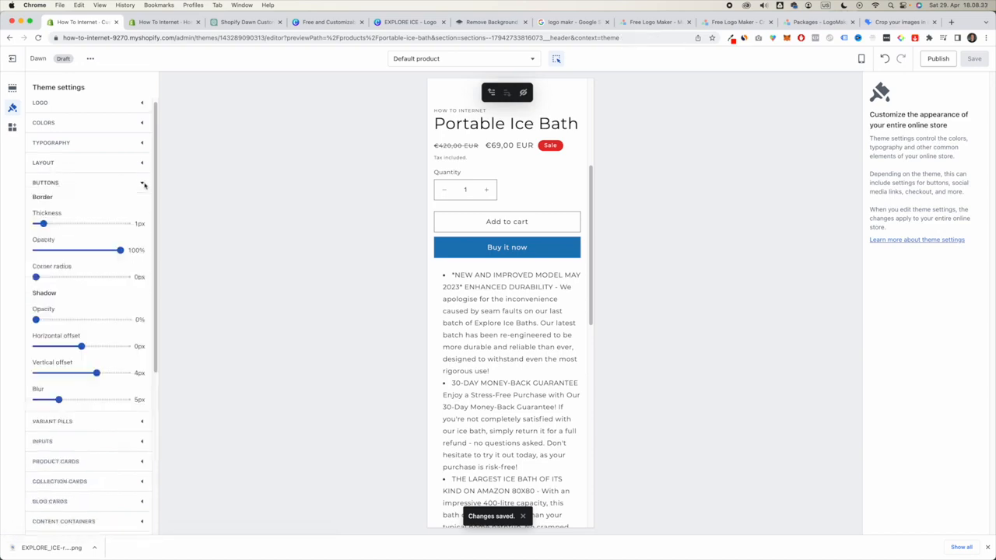
click(142, 184)
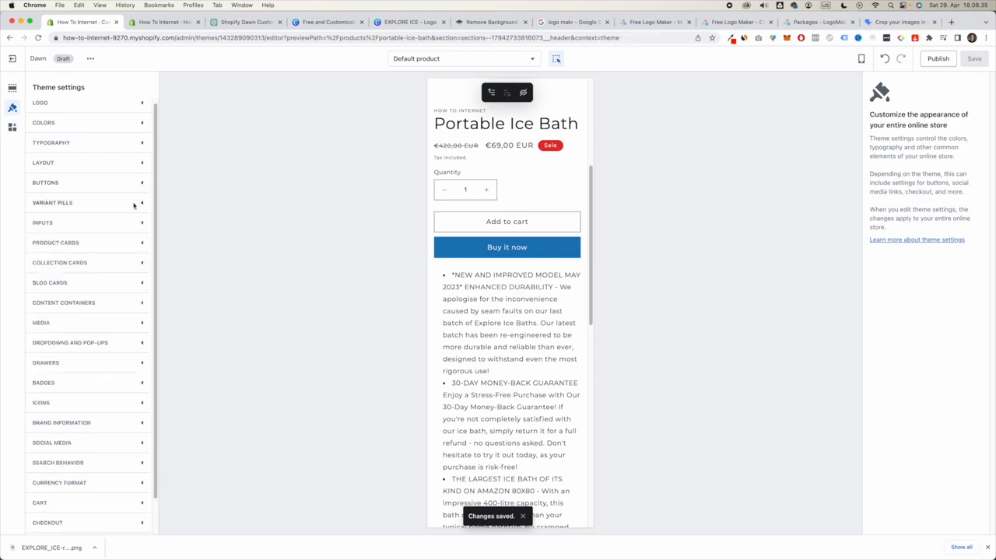
Step: Set the cart type to Page, and check the cart page in the preview before returning to the product page
scroll(124, 210, down, 1)
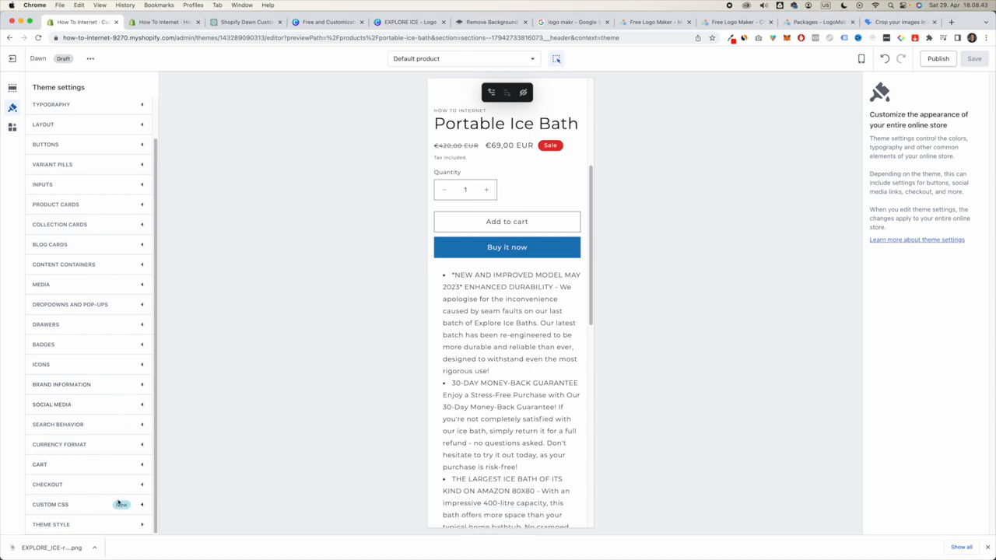
click(143, 466)
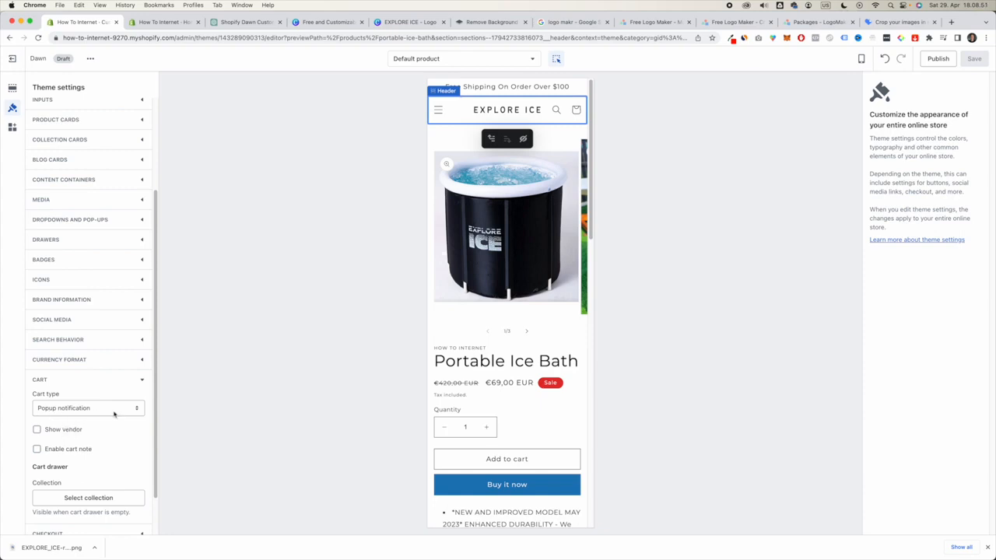
click(113, 413)
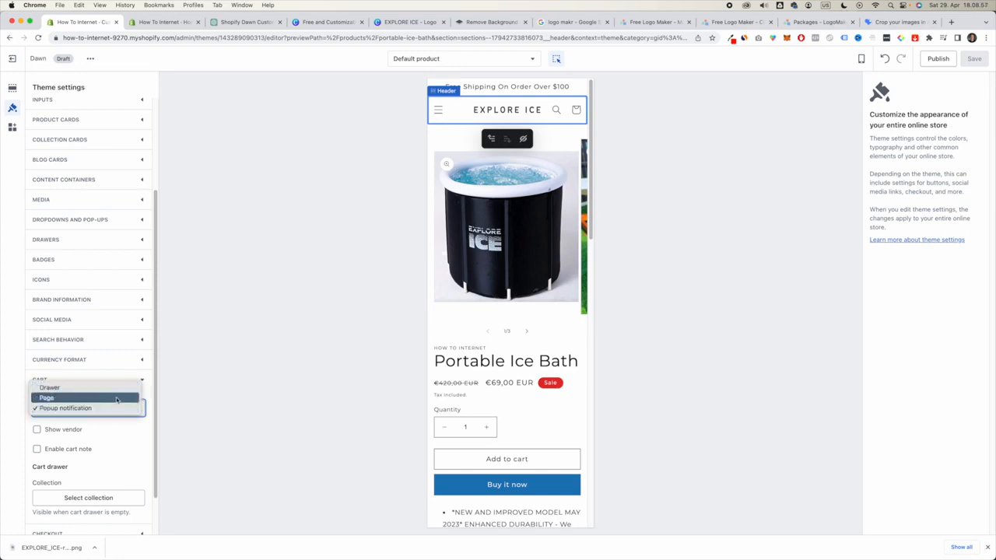
click(116, 399)
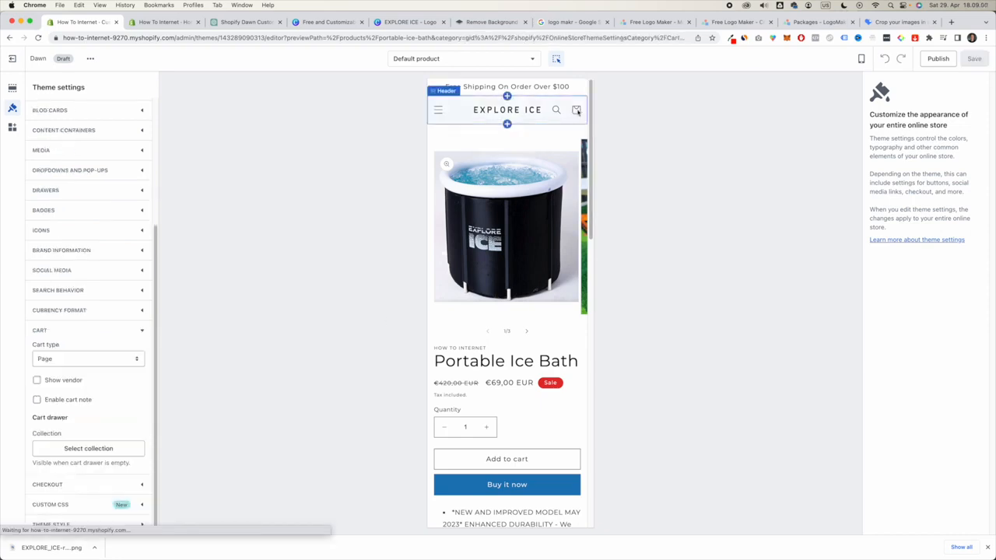
click(578, 112)
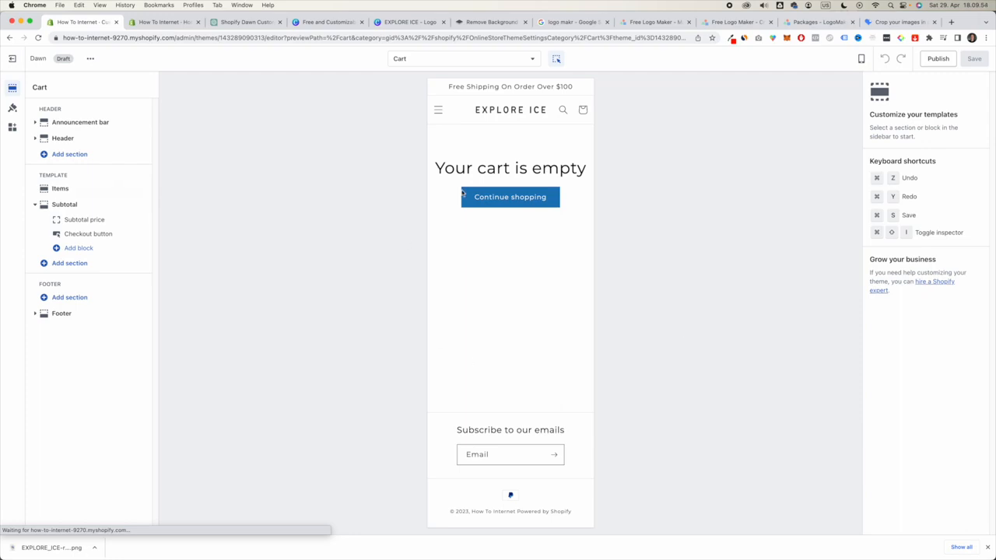
click(10, 39)
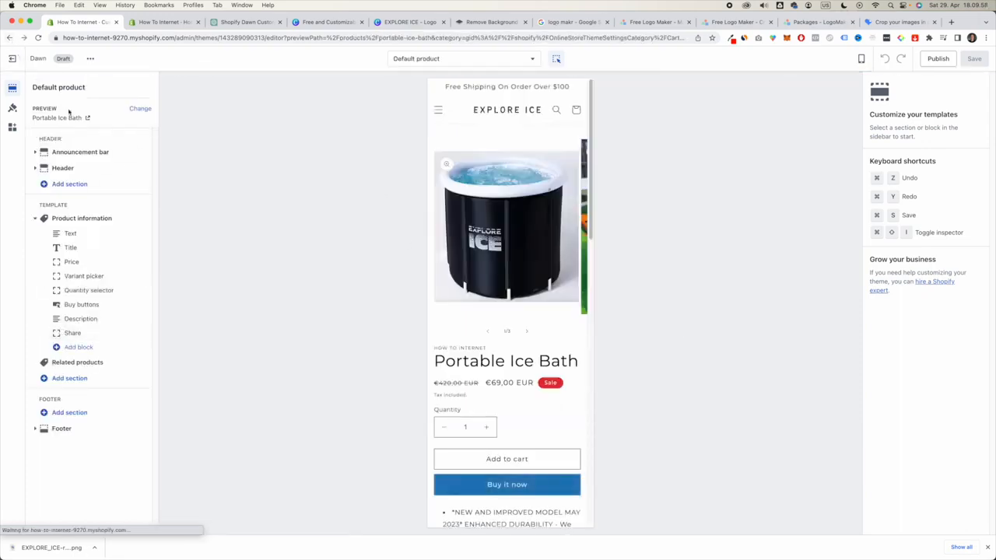
Step: Try the Drawer cart type in the theme settings and open the cart from the preview's header to check it
click(12, 108)
scroll(80, 350, down, 4)
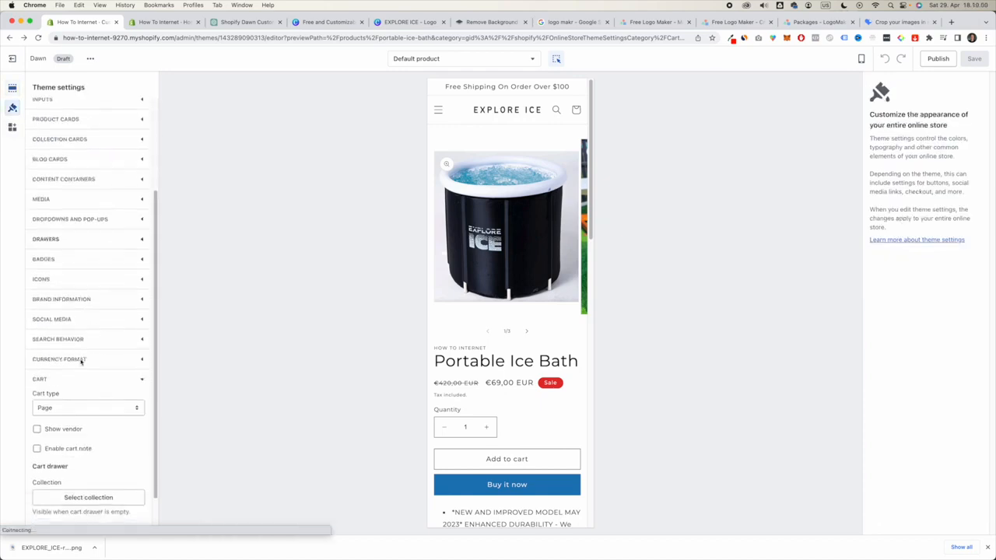
click(100, 411)
click(98, 397)
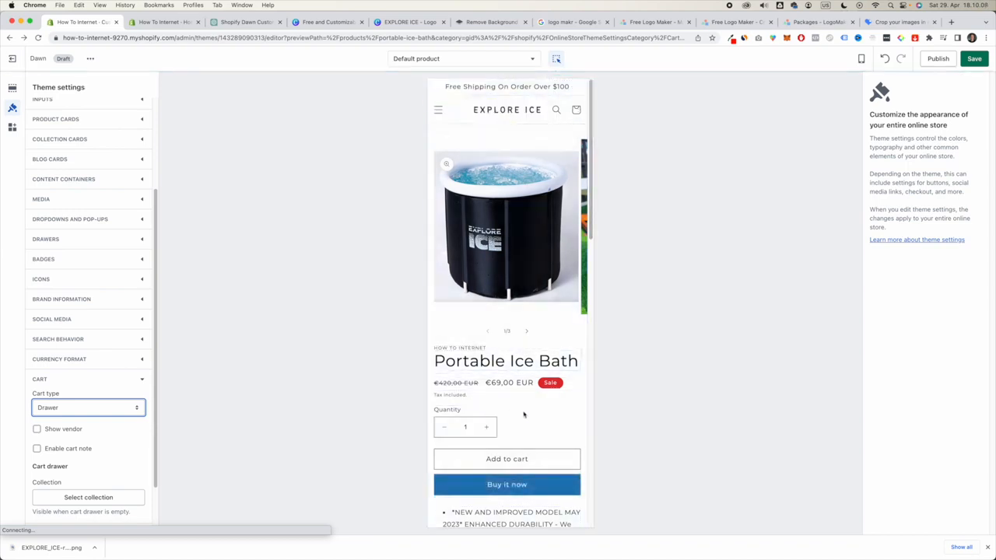
click(555, 60)
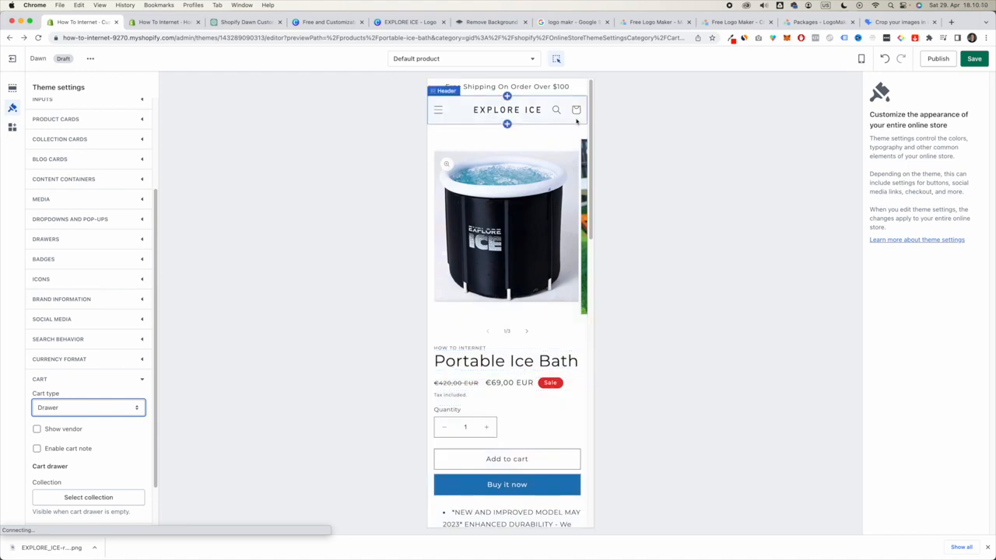
click(575, 109)
click(576, 110)
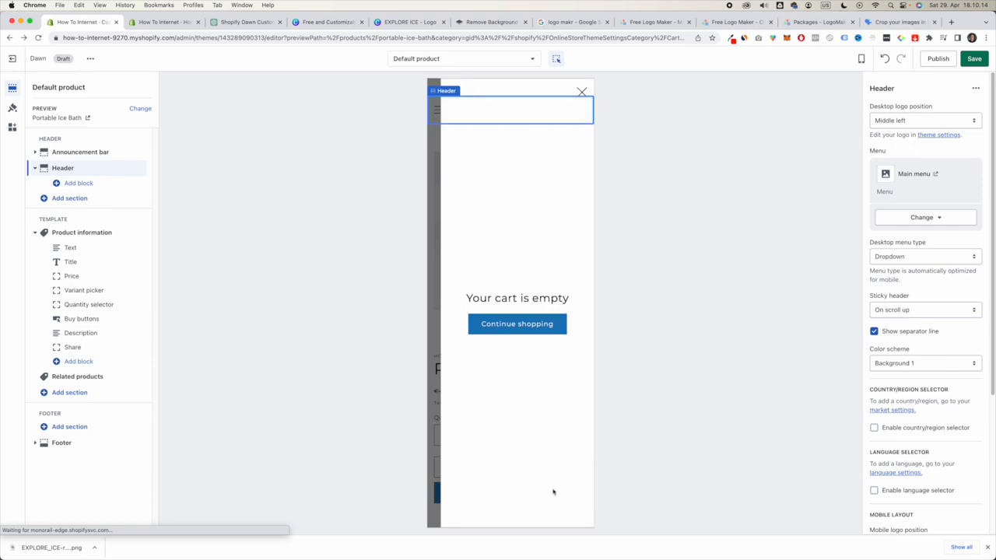
click(581, 92)
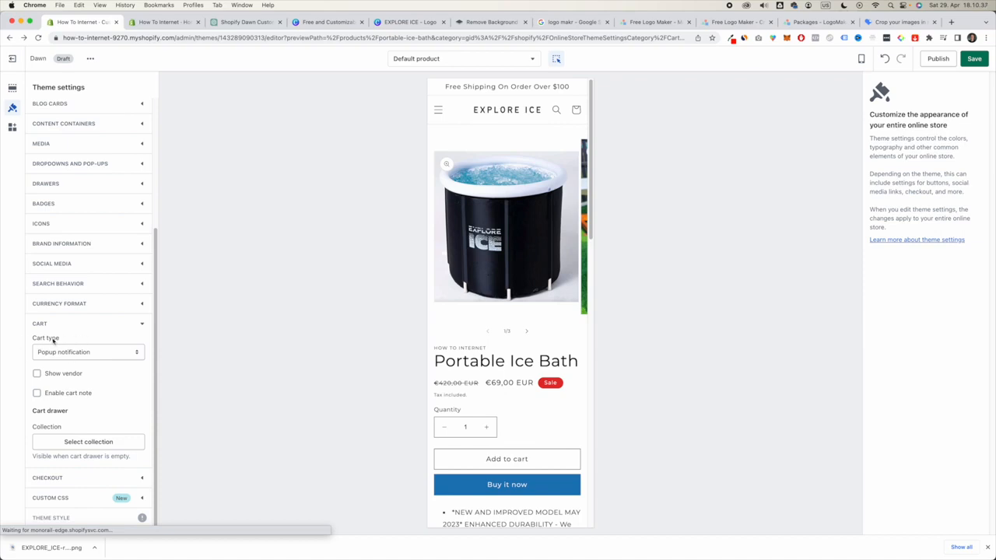
Step: Set the cart type back to Page and look through the cart type options
click(114, 356)
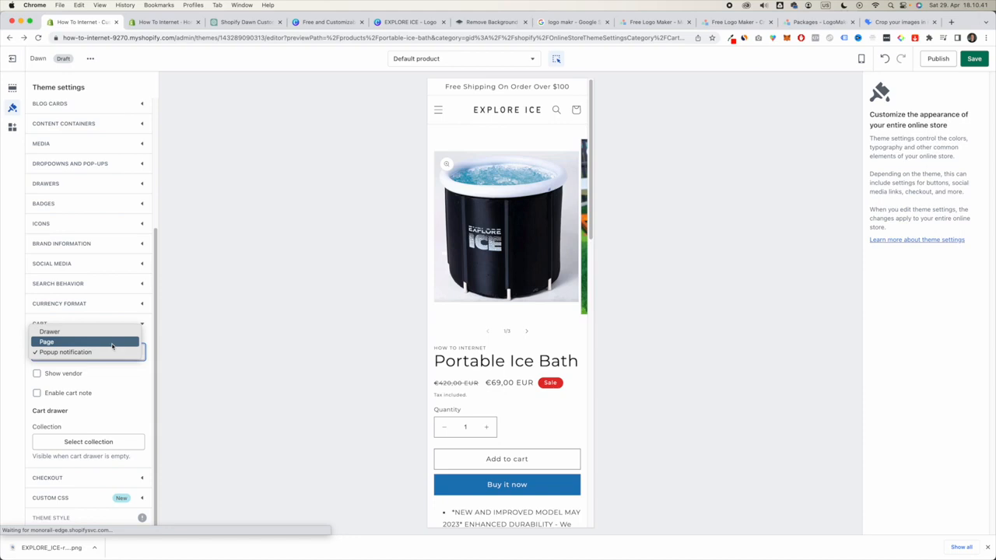
click(108, 343)
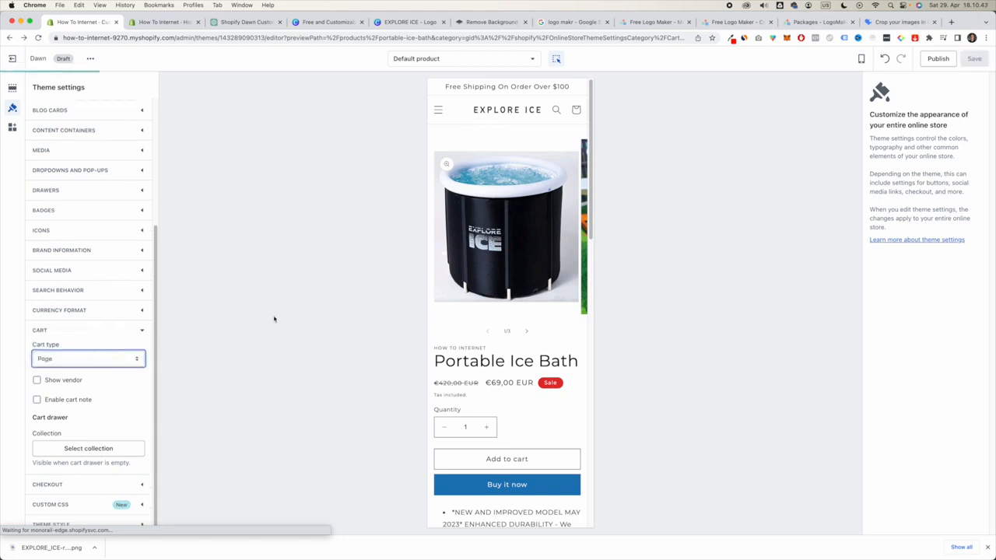
click(125, 359)
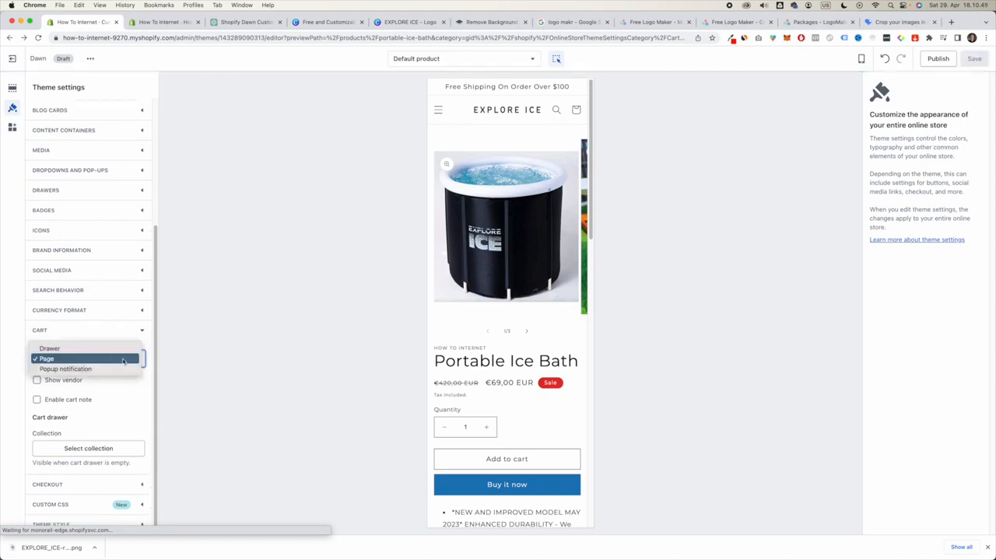
click(289, 345)
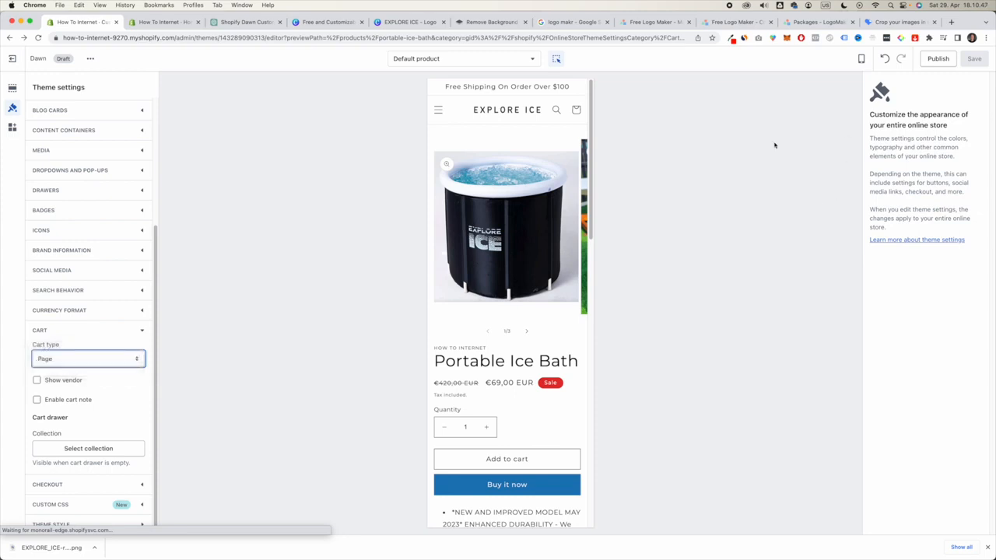
click(116, 359)
click(81, 360)
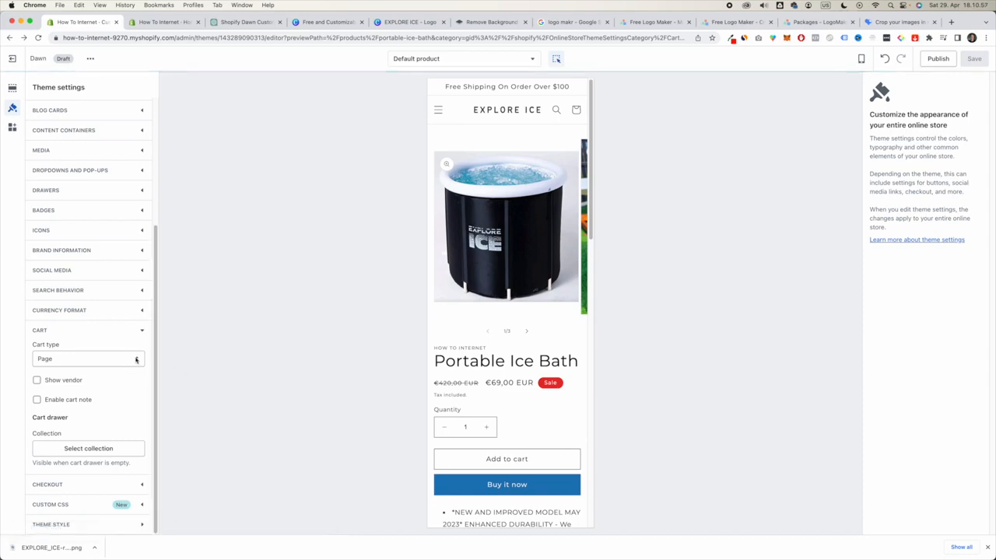
Step: Switch from the Cart to the Checkout settings and use the EXPLORE ICE logo as the custom checkout logo image
click(142, 332)
click(57, 349)
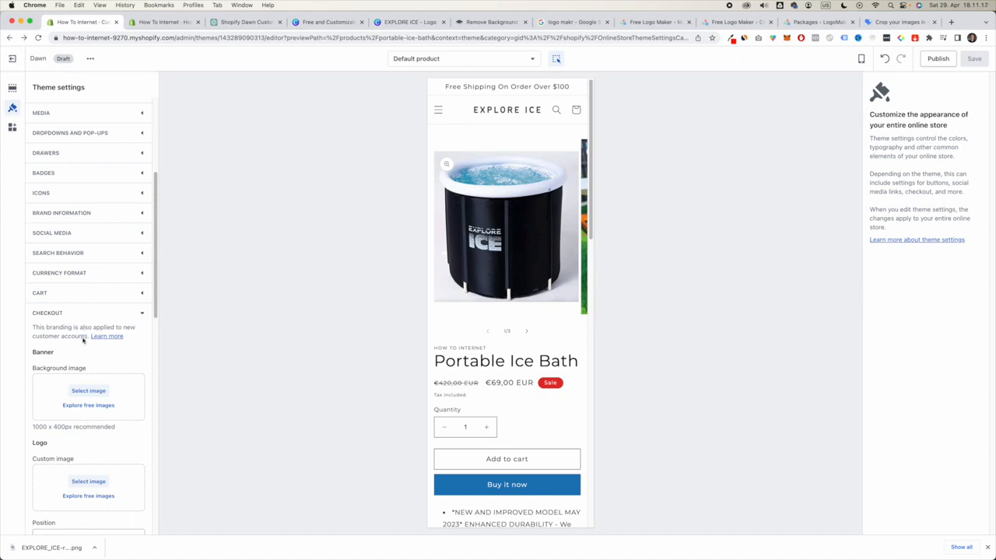
scroll(84, 340, down, 3)
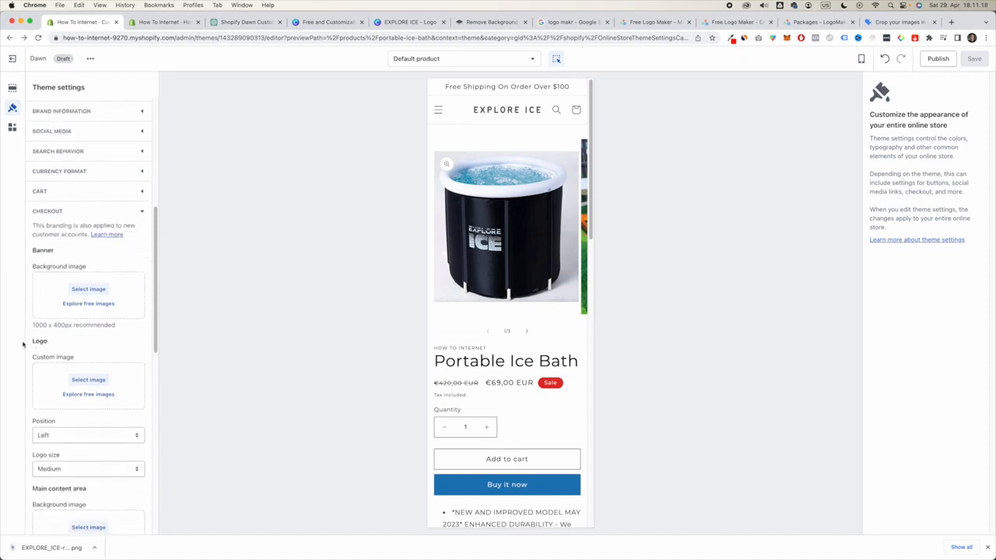
drag(67, 386, 89, 381)
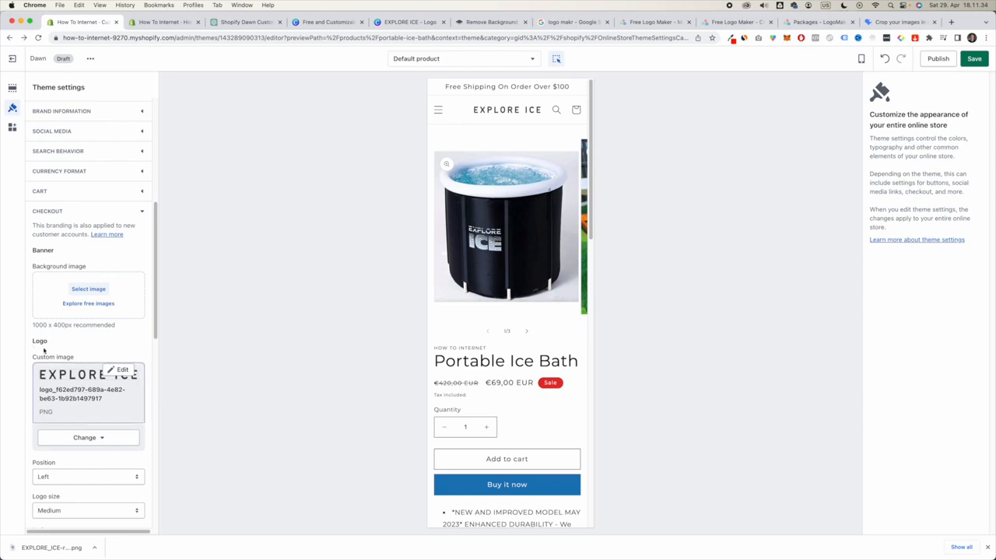
Step: Set the checkout logo position to Center, keep its size at Medium, and save the theme
scroll(135, 361, down, 2)
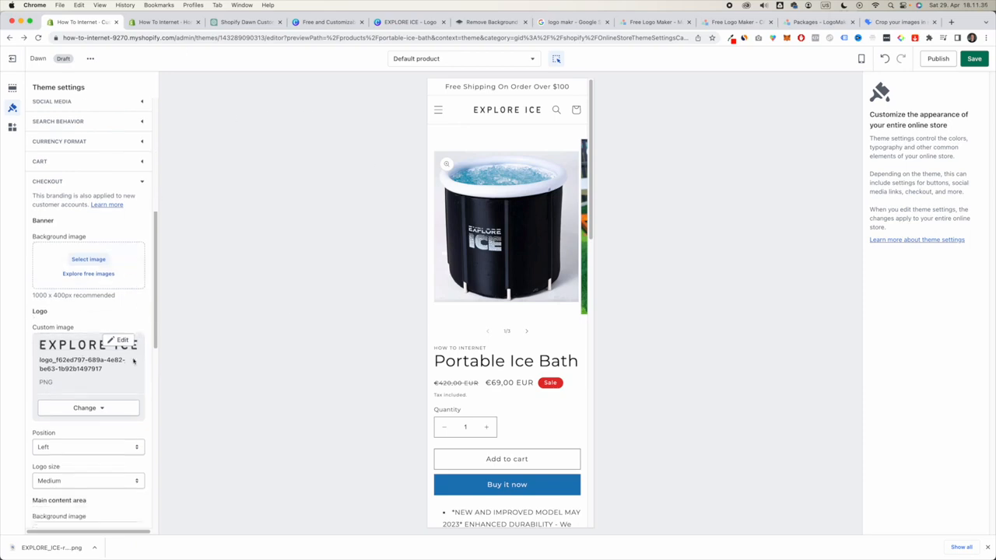
scroll(109, 346, down, 3)
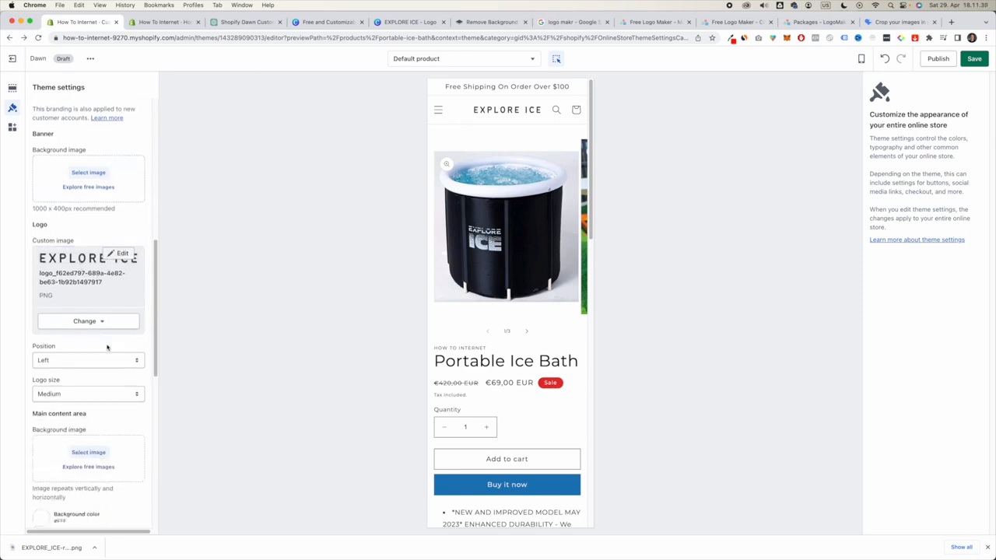
click(88, 363)
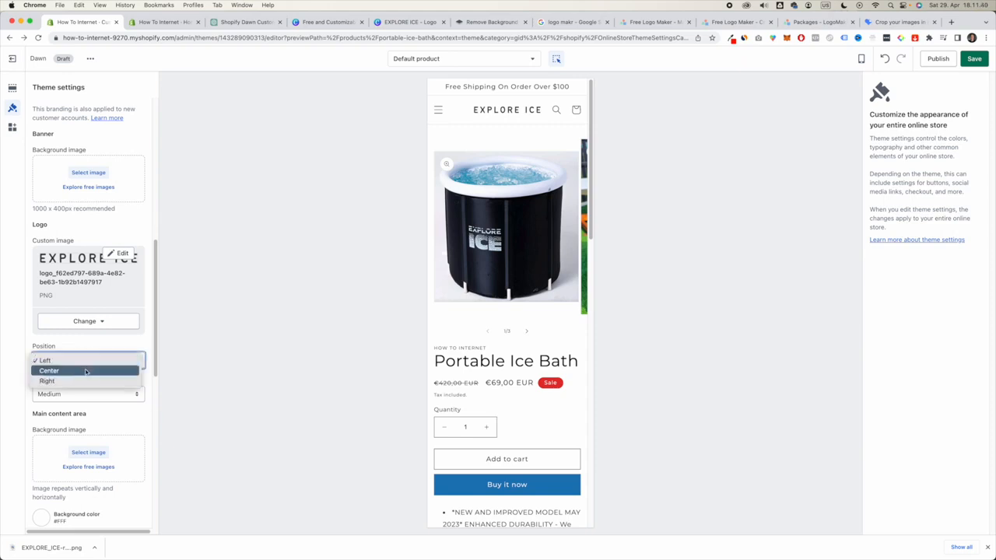
click(87, 371)
click(99, 393)
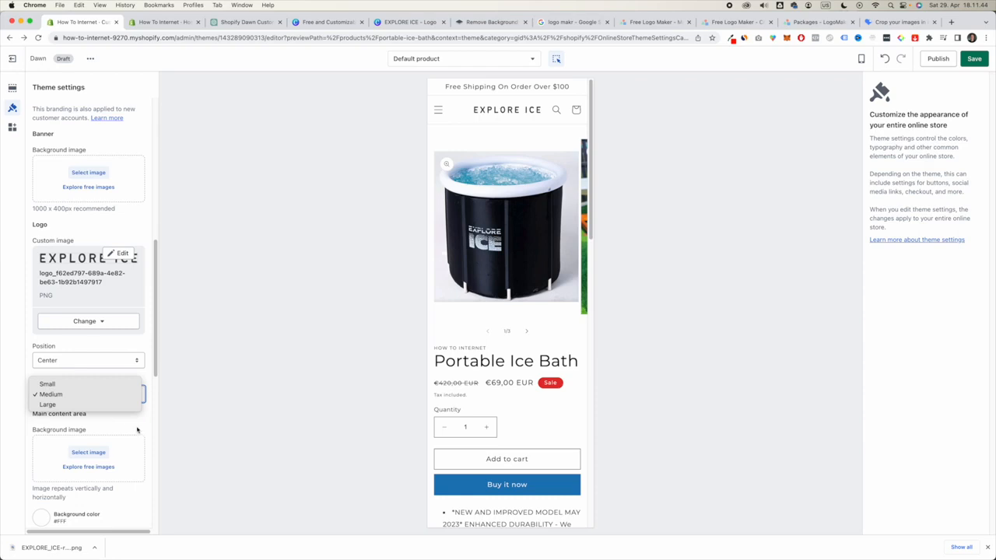
click(77, 393)
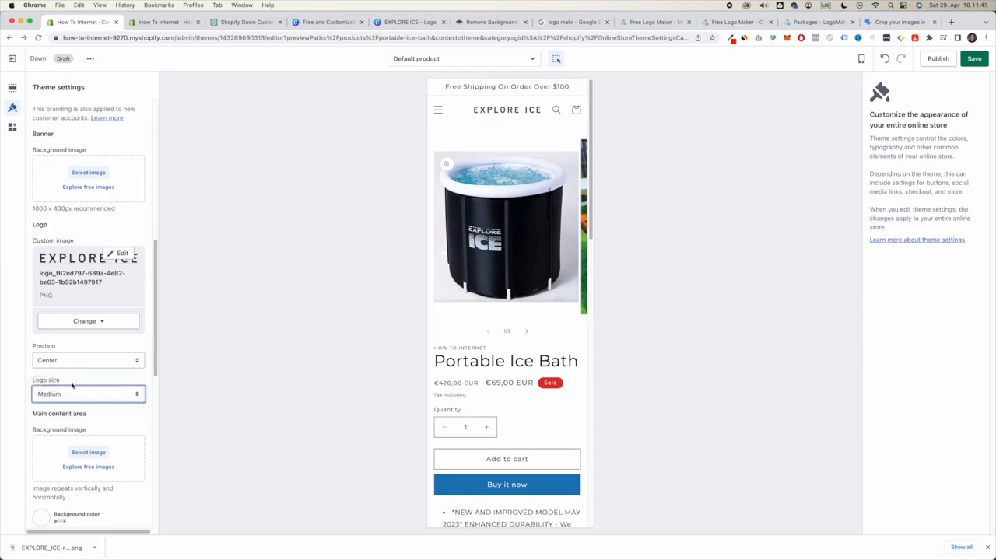
click(974, 58)
Step: Open the checkout page in the preview and review the Checkout section of the theme settings
click(520, 439)
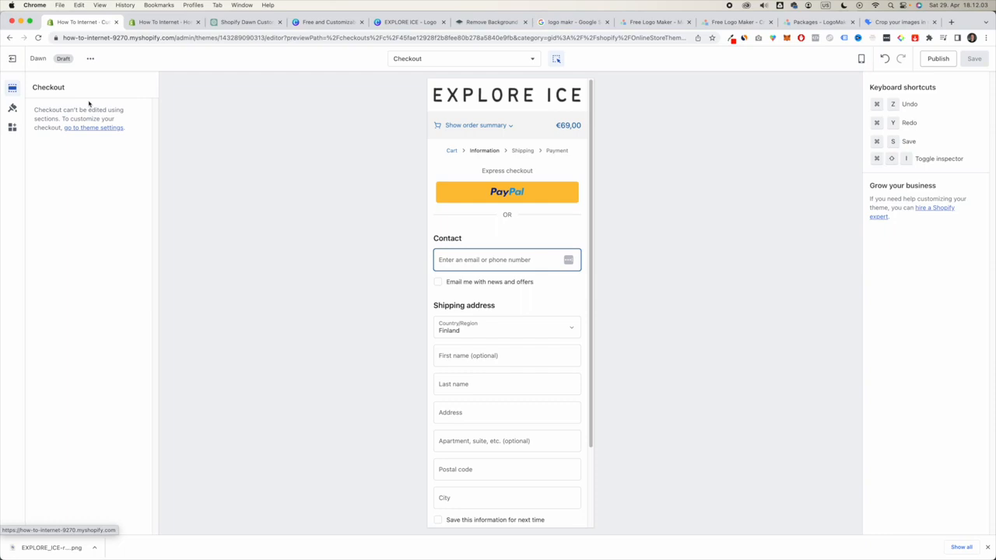
click(13, 107)
scroll(85, 373, down, 15)
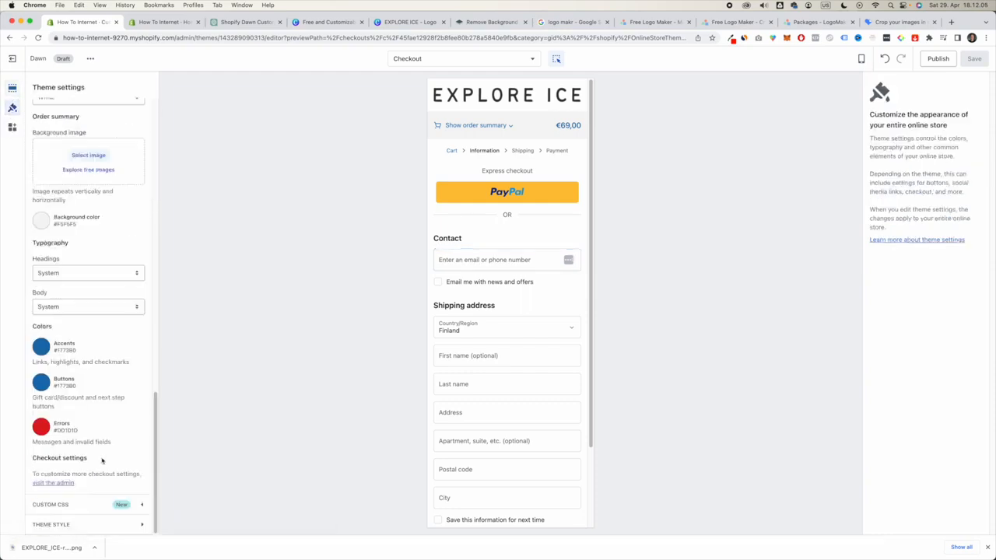
scroll(95, 304, up, 8)
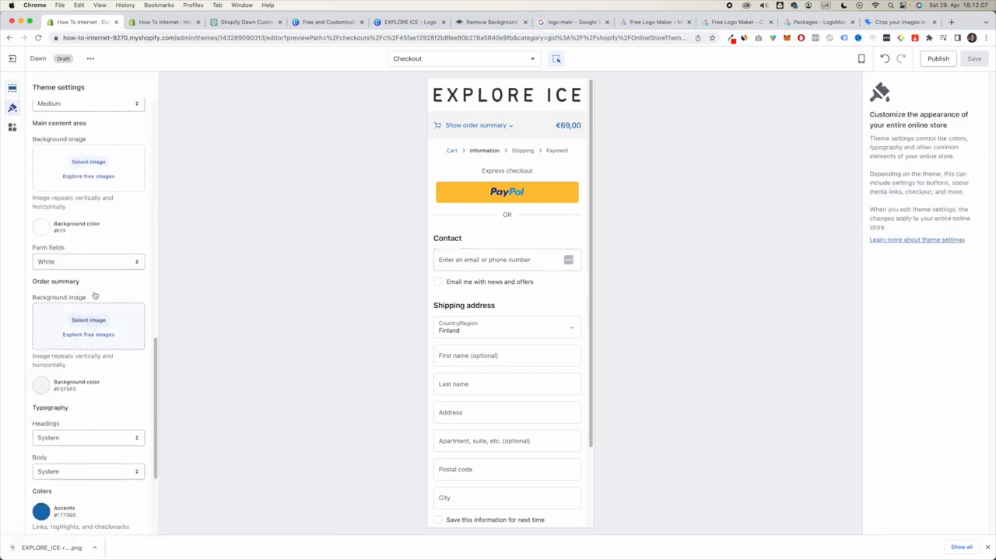
scroll(97, 343, down, 1)
Step: Compare the Small and Medium logo sizes in the checkout preview, and set the checkout logo size to Large
click(97, 415)
click(97, 415)
click(96, 415)
click(98, 406)
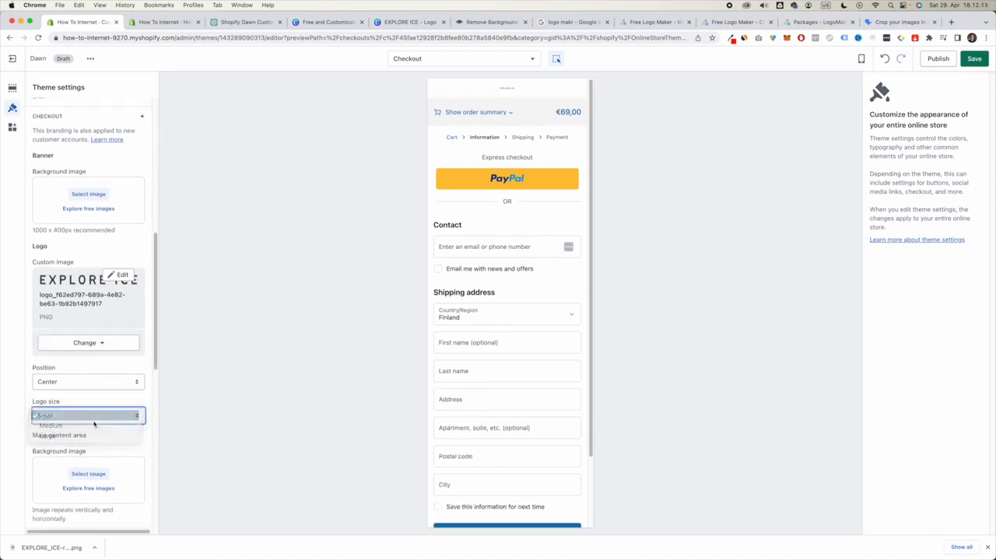
click(95, 420)
click(97, 426)
click(100, 419)
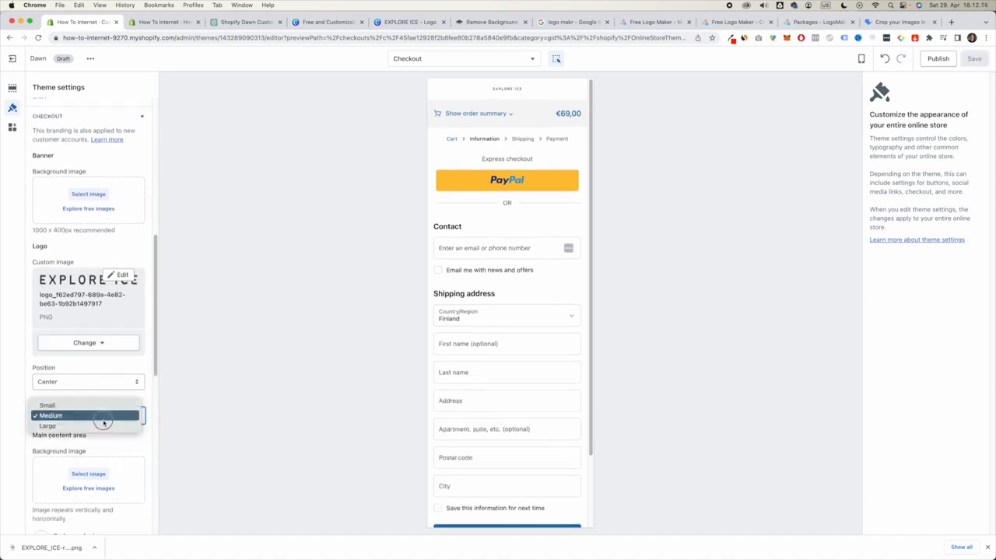
click(104, 428)
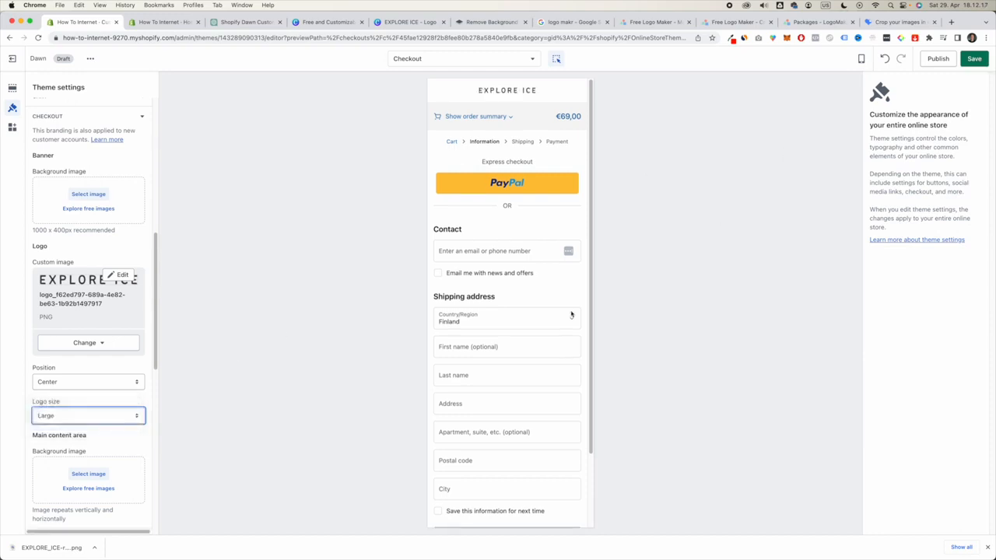
Step: Save the theme and look over the refreshed checkout preview down to its footer
click(975, 59)
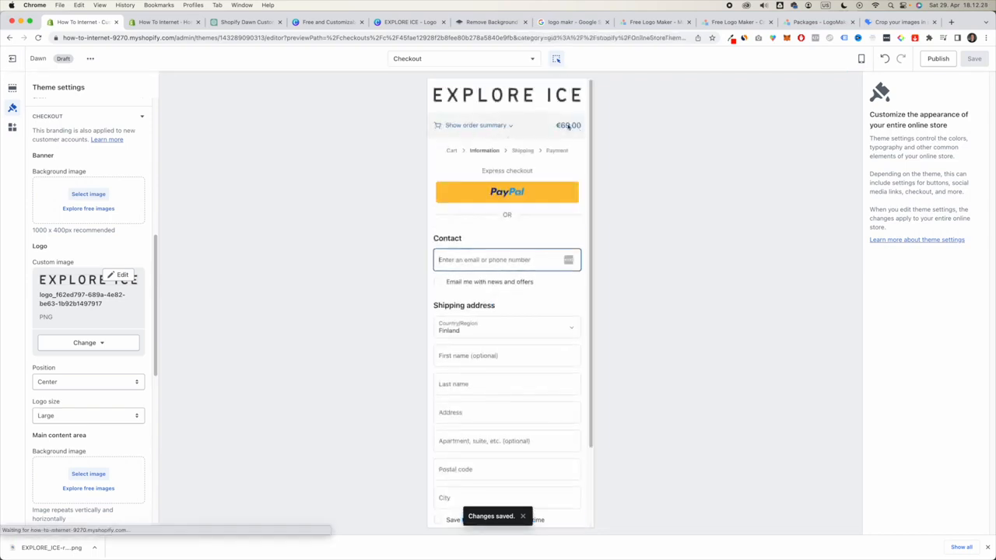
scroll(498, 203, down, 2)
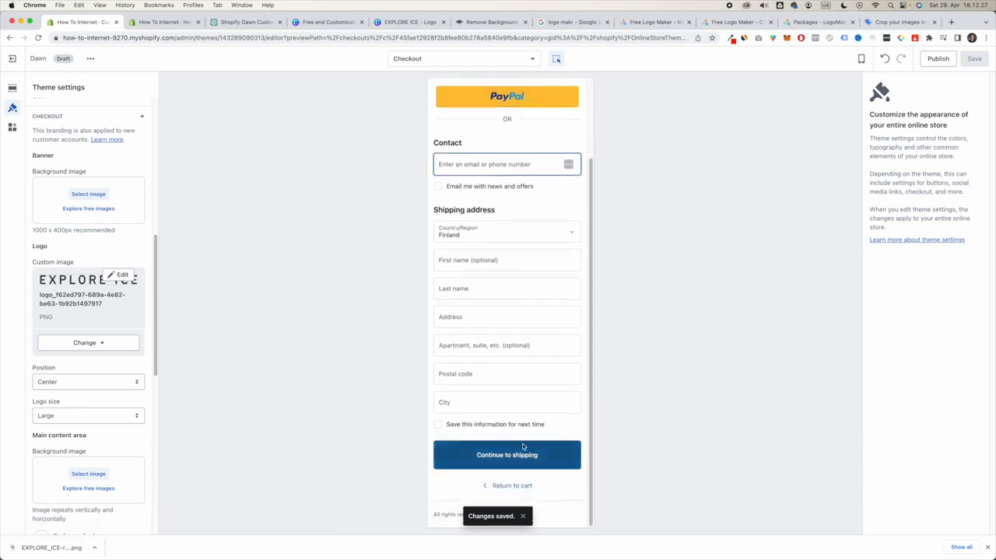
scroll(470, 349, up, 2)
Step: Expand the Colors theme settings and review the primary and secondary colors
scroll(22, 294, up, 10)
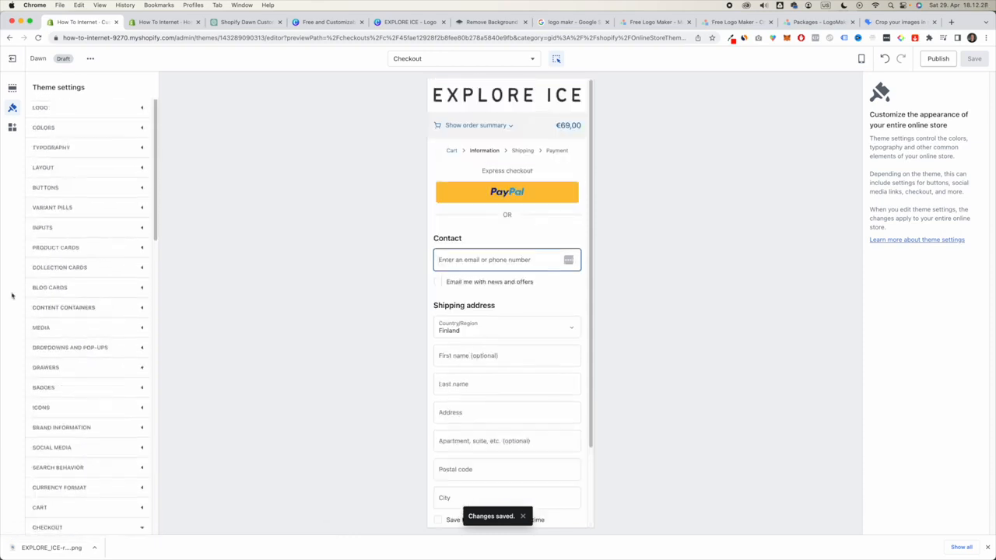
click(134, 133)
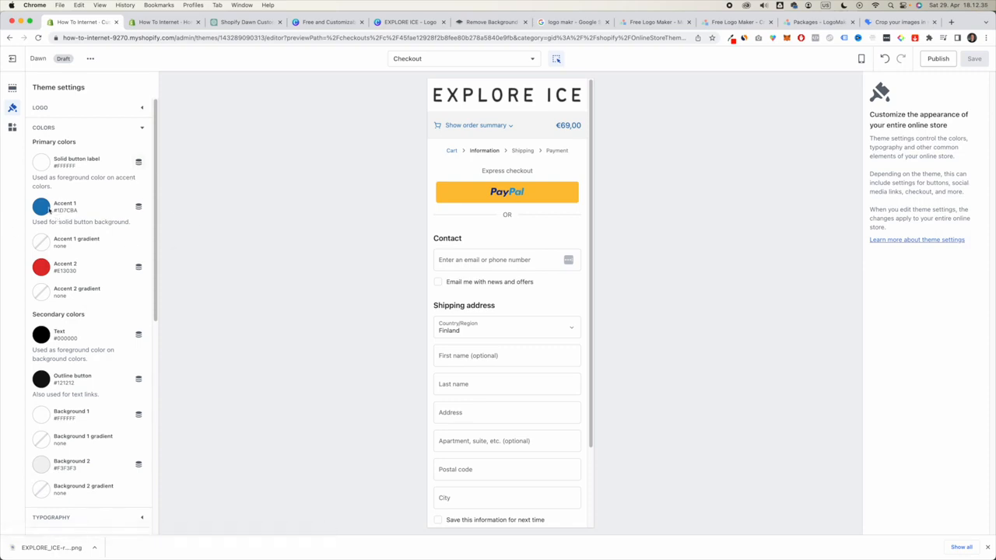
scroll(55, 203, down, 3)
scroll(49, 177, up, 1)
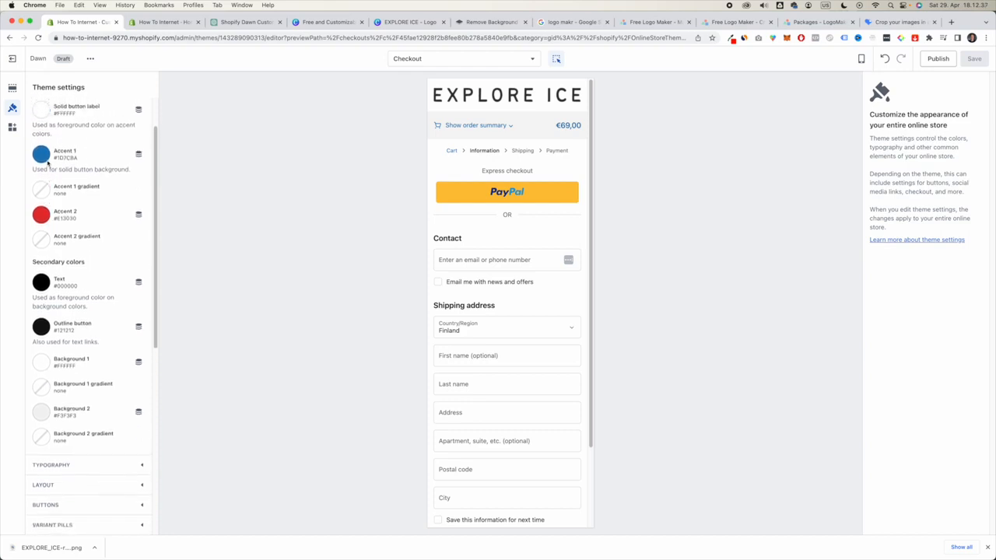
Step: In the Checkout theme settings, set the Accents color to #000000
scroll(109, 289, down, 10)
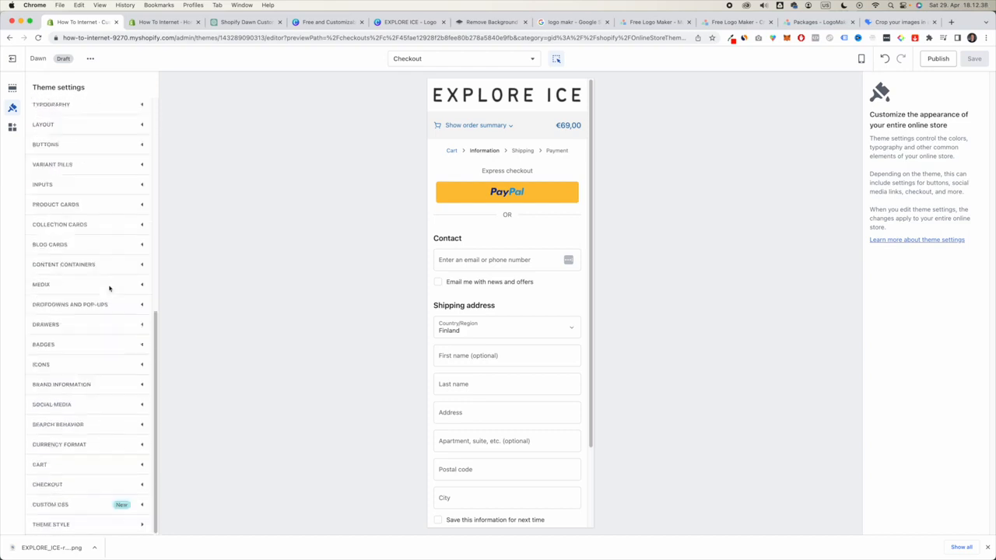
click(141, 484)
scroll(134, 481, down, 15)
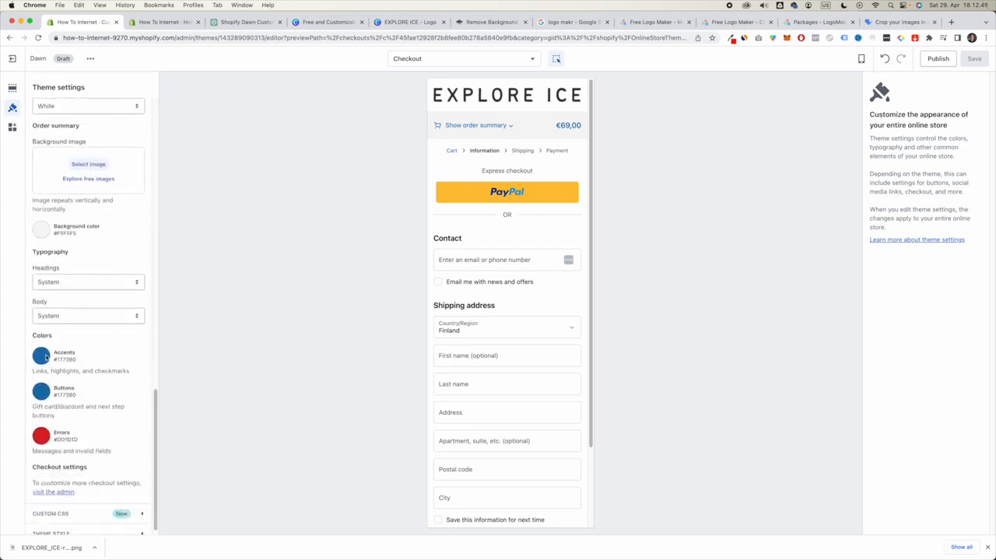
click(44, 357)
click(86, 317)
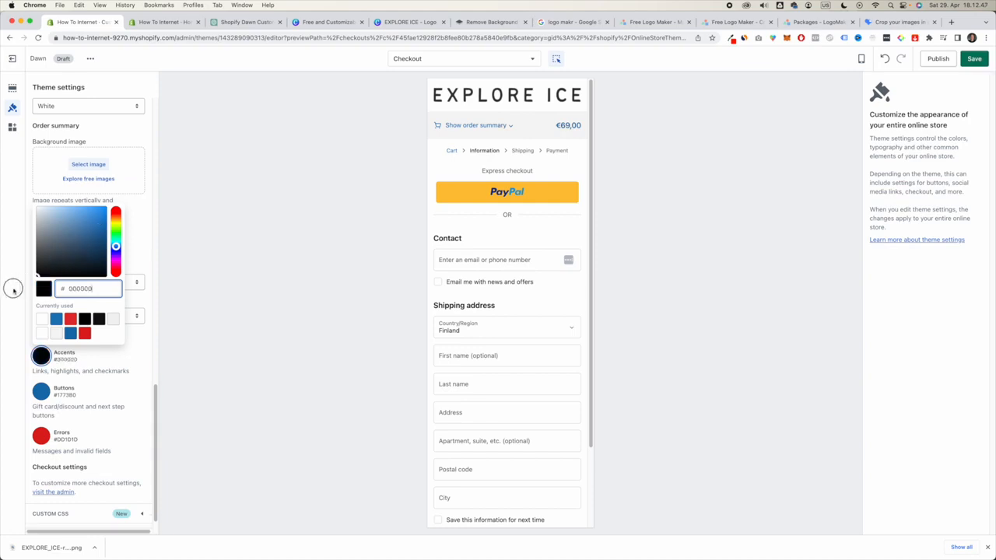
click(1, 300)
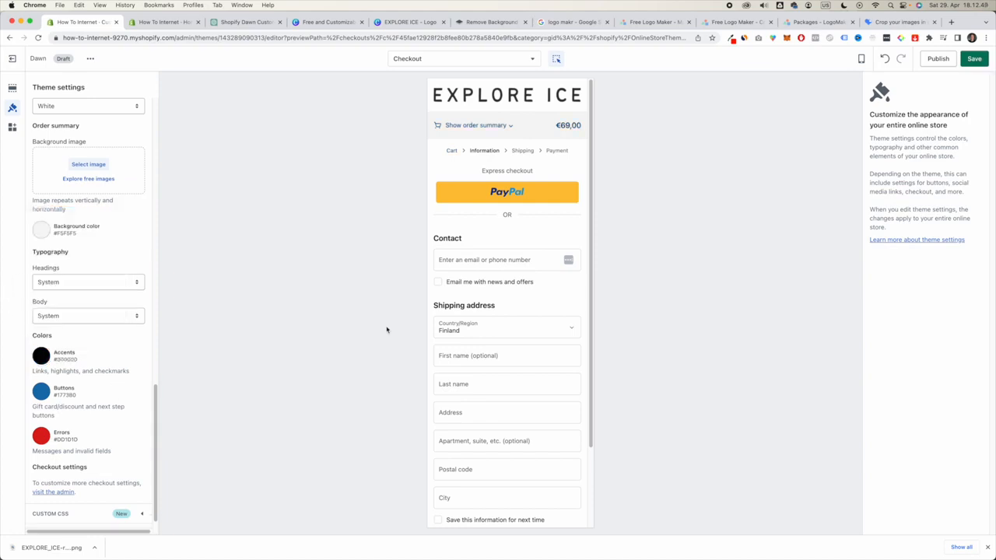
Step: Check the checkout preview with the new accent color and save the theme
scroll(483, 335, down, 3)
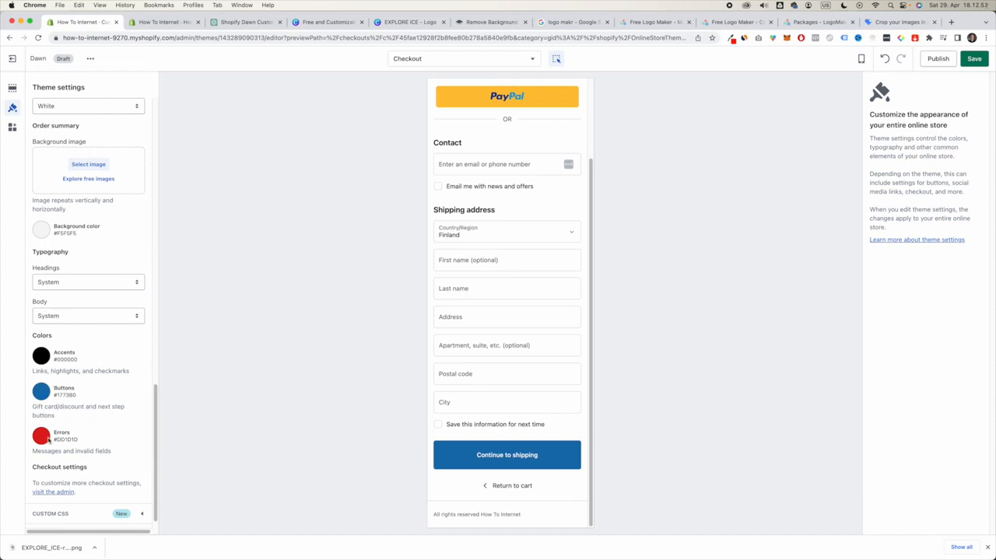
scroll(512, 318, up, 3)
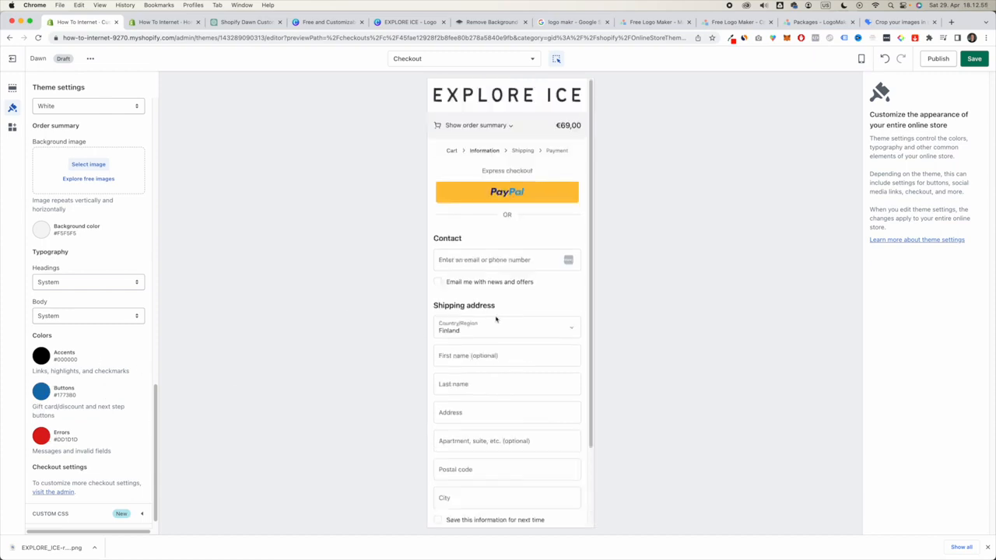
click(975, 59)
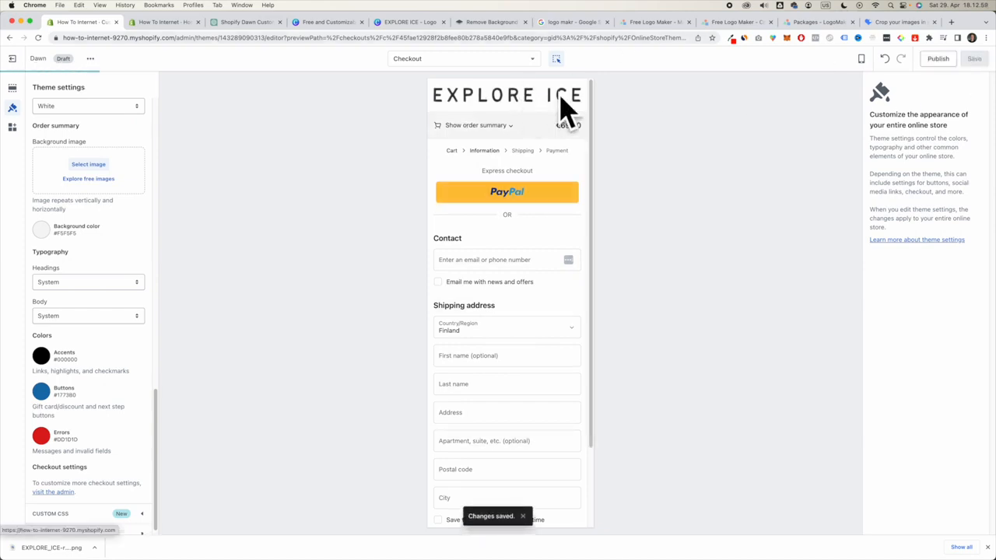
Step: Try the Medium checkout logo size and set it back to Large
scroll(93, 392, up, 8)
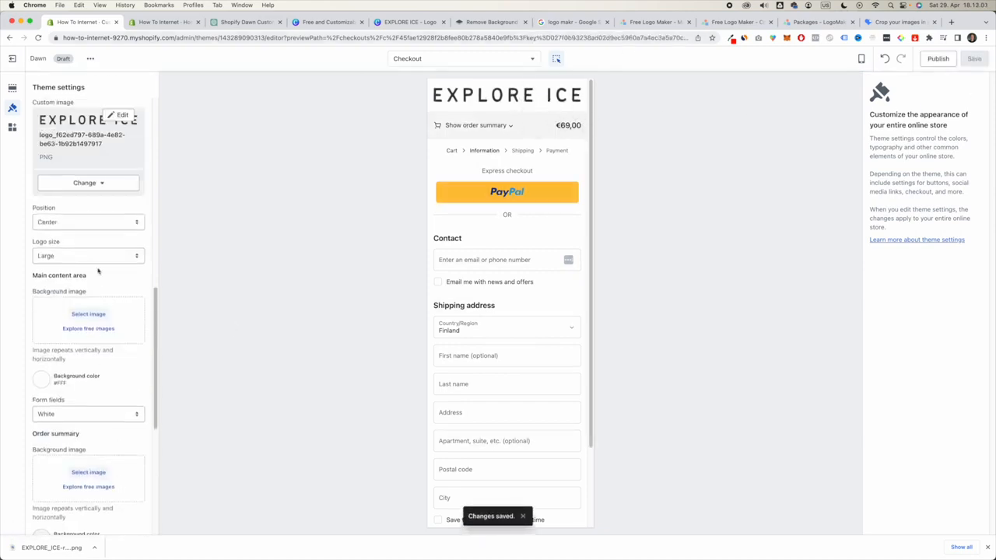
click(101, 255)
click(101, 245)
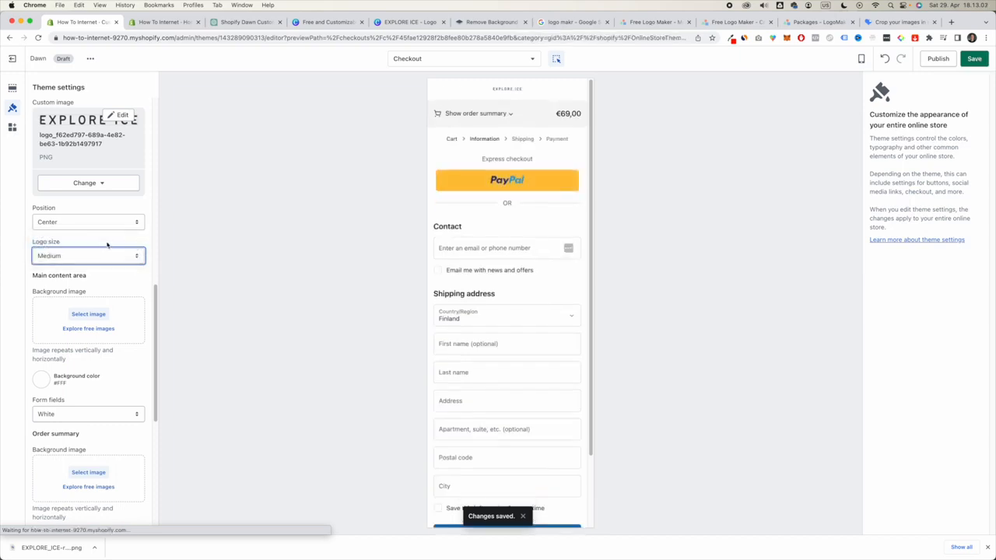
click(108, 256)
click(123, 267)
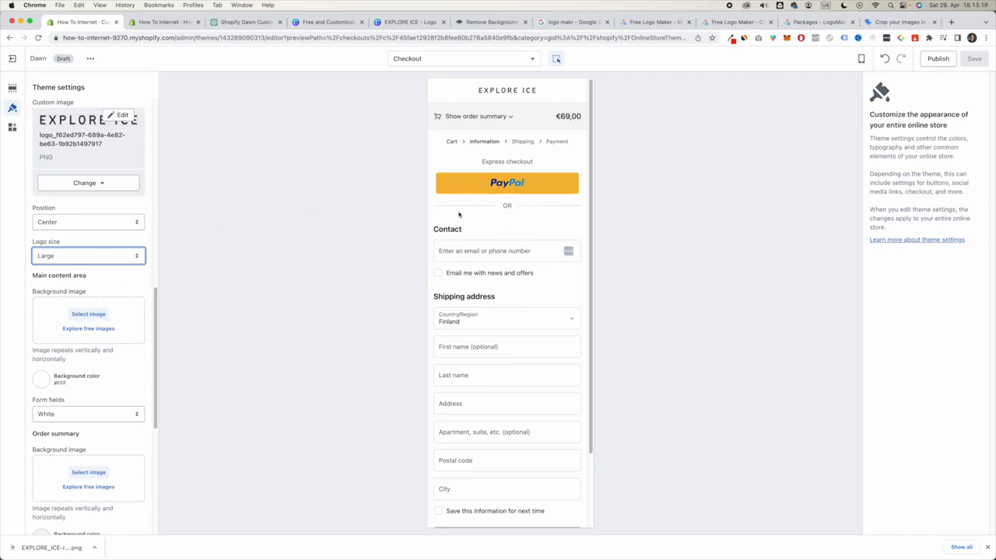
Step: Switch the editor to the Default product template and review the Portable Ice Bath page
click(440, 61)
click(432, 126)
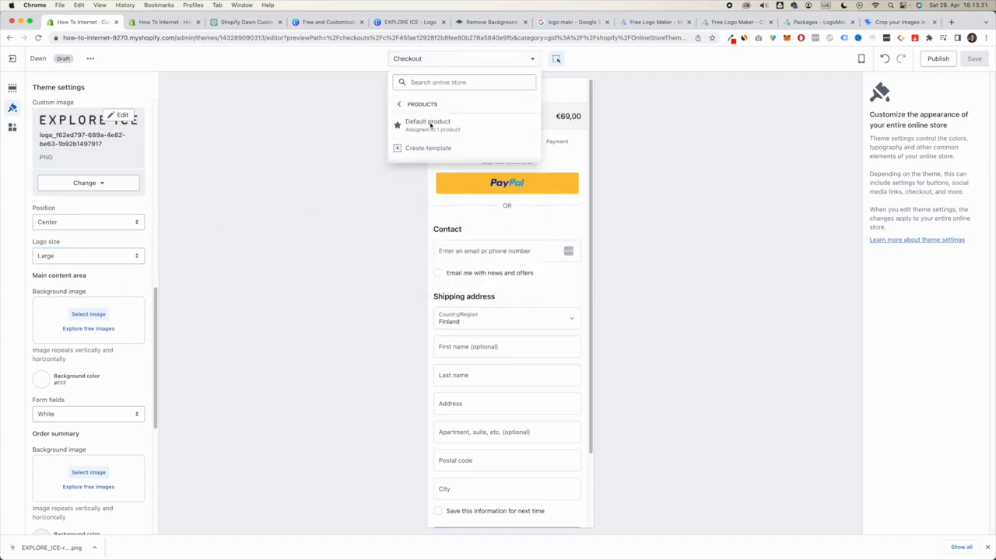
click(436, 127)
scroll(525, 370, down, 15)
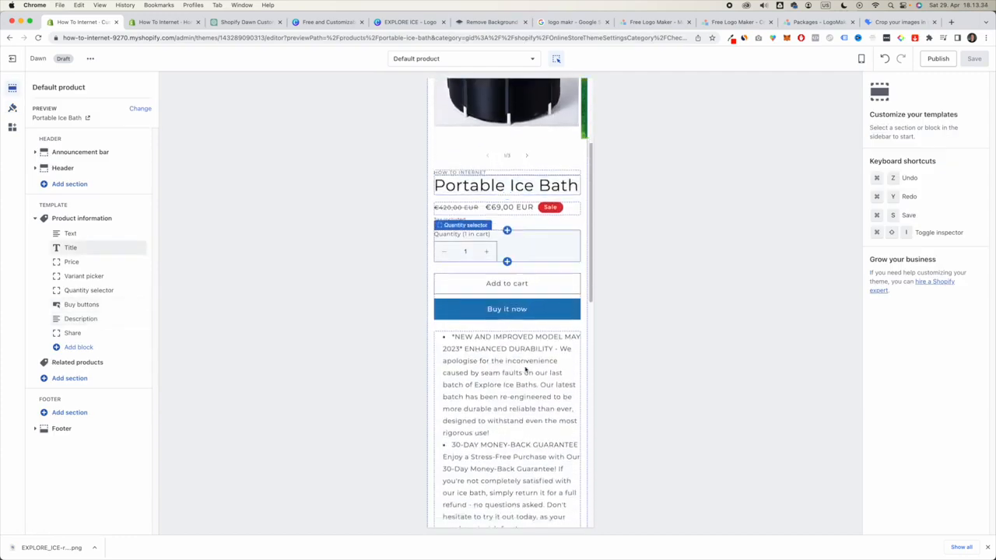
scroll(525, 370, up, 15)
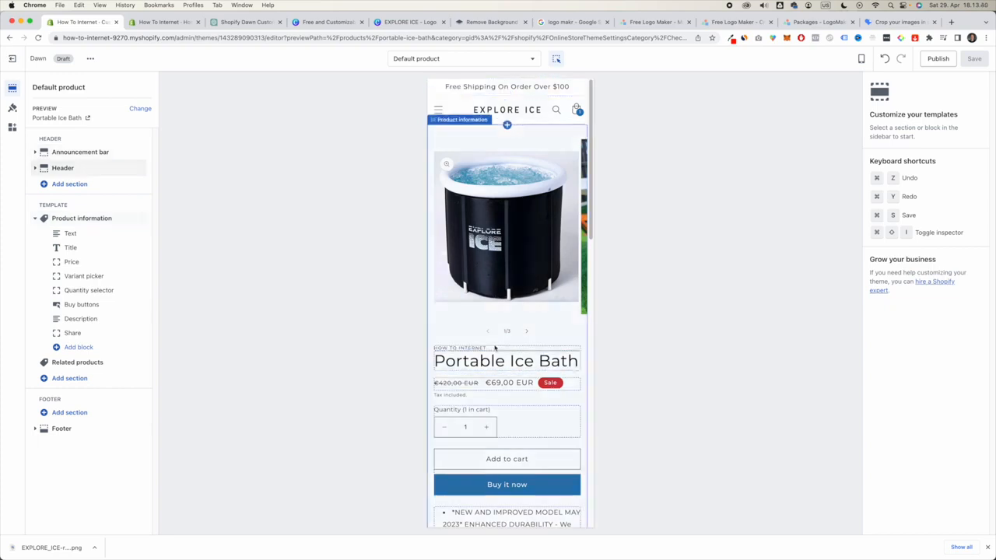
Step: Hide the Quantity selector block on the product page and show it again
scroll(467, 311, down, 2)
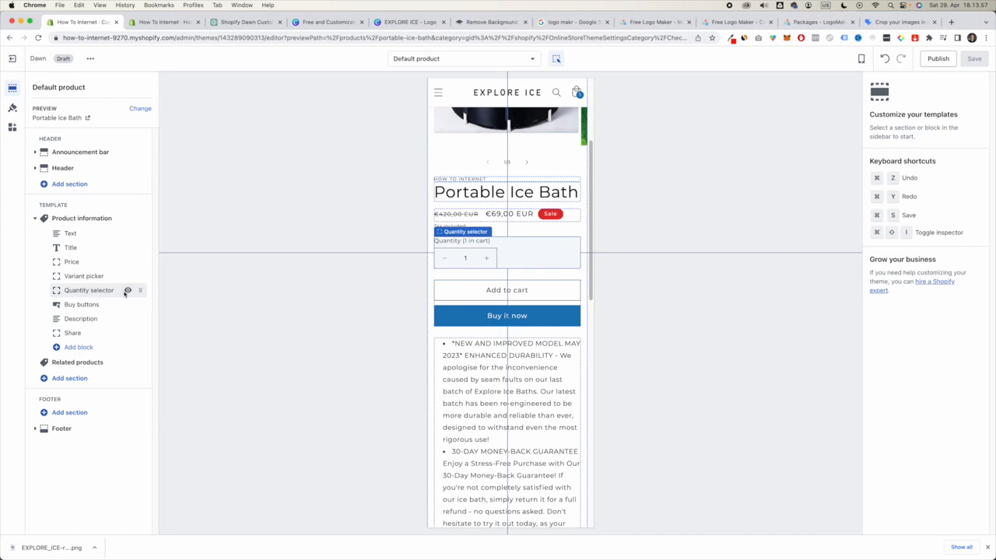
click(128, 290)
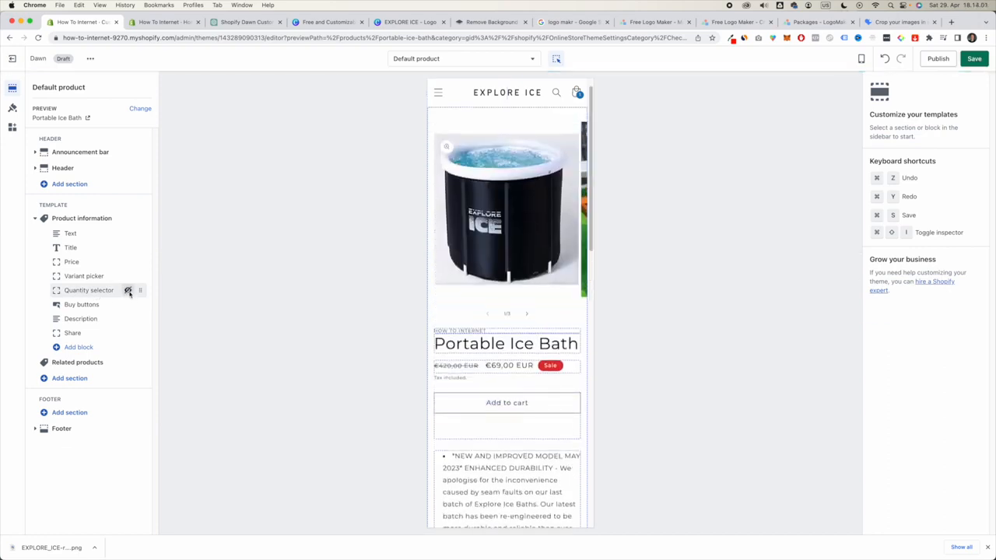
click(128, 290)
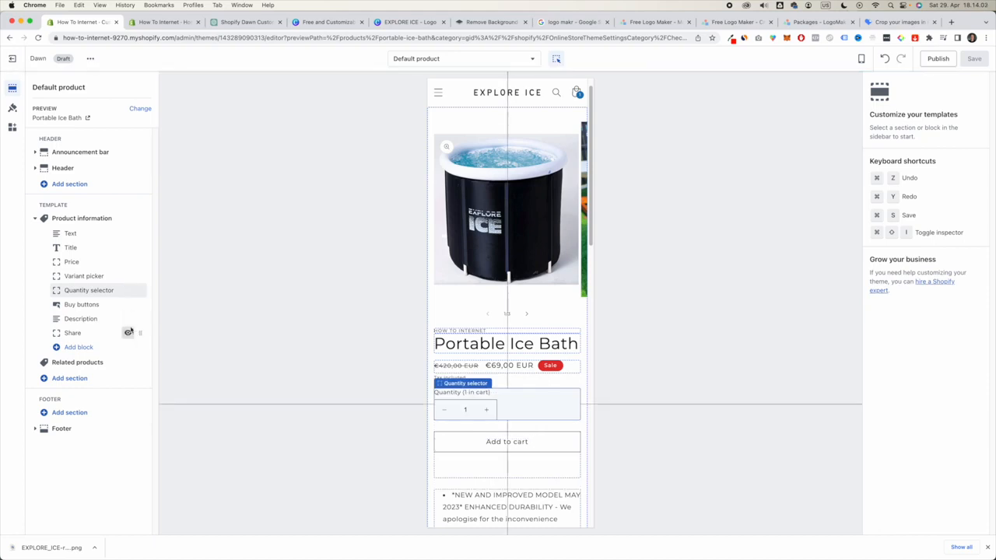
Step: Hide the Share block on the product page and view its settings and block options
mouse_move(127, 334)
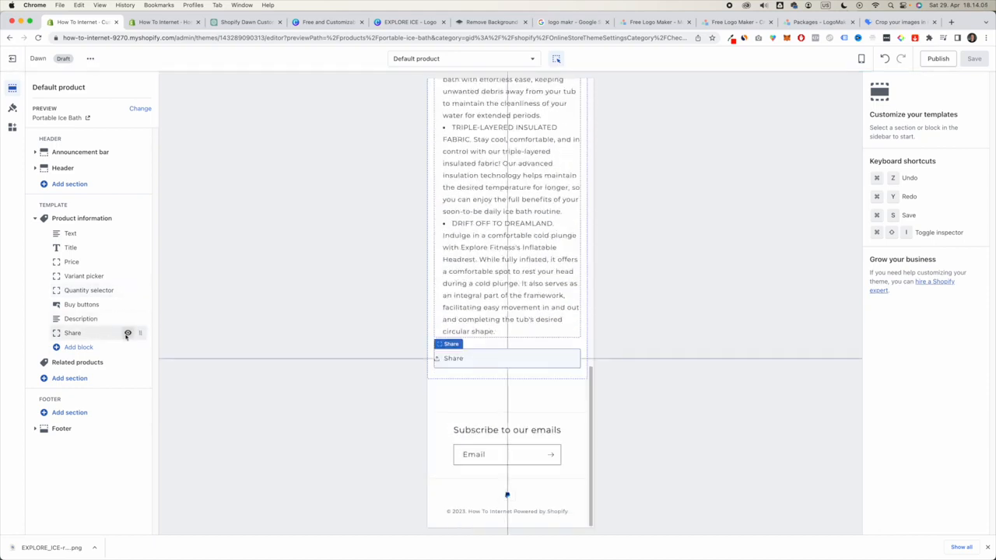
click(128, 333)
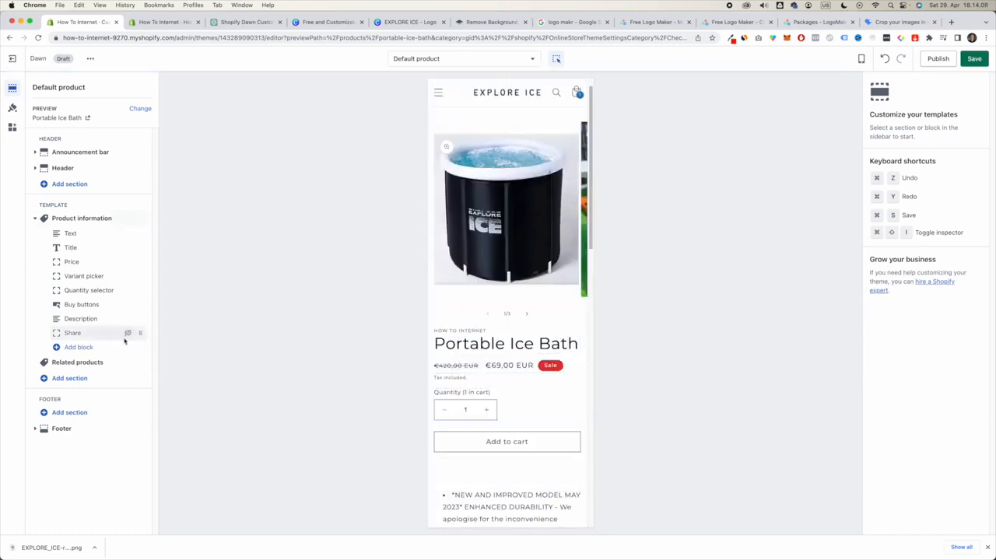
click(97, 336)
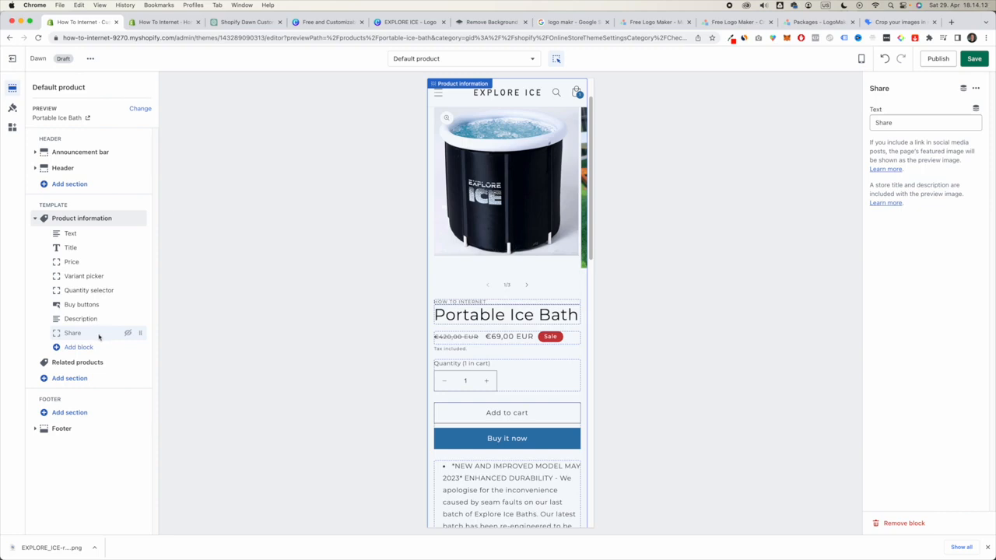
click(977, 90)
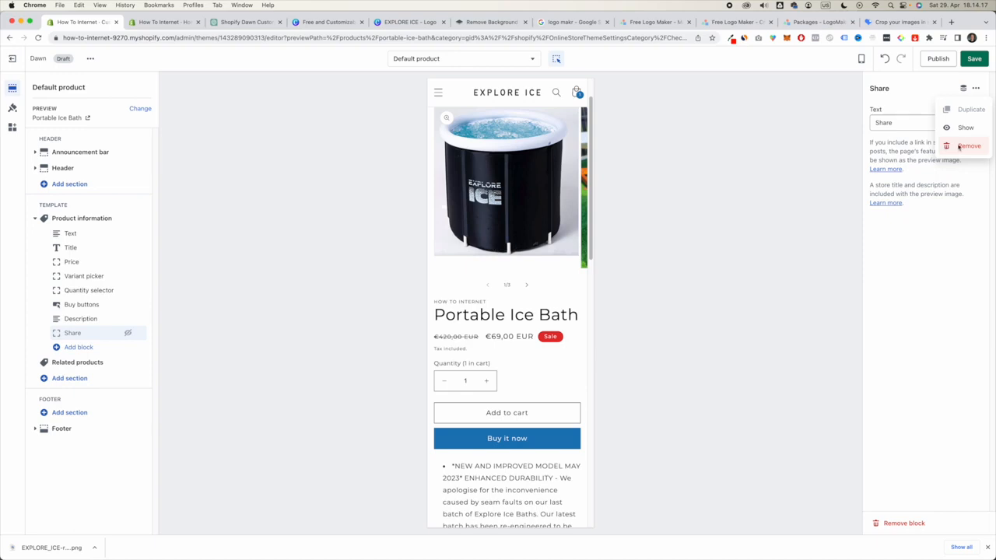
click(277, 331)
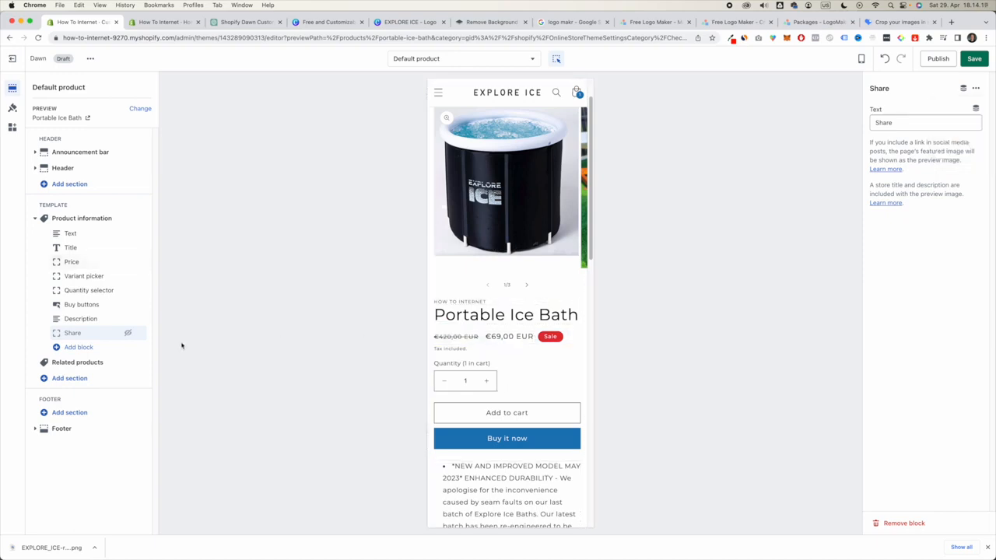
Step: Browse the blocks that can be added to the Product information section without adding one
scroll(444, 379, down, 15)
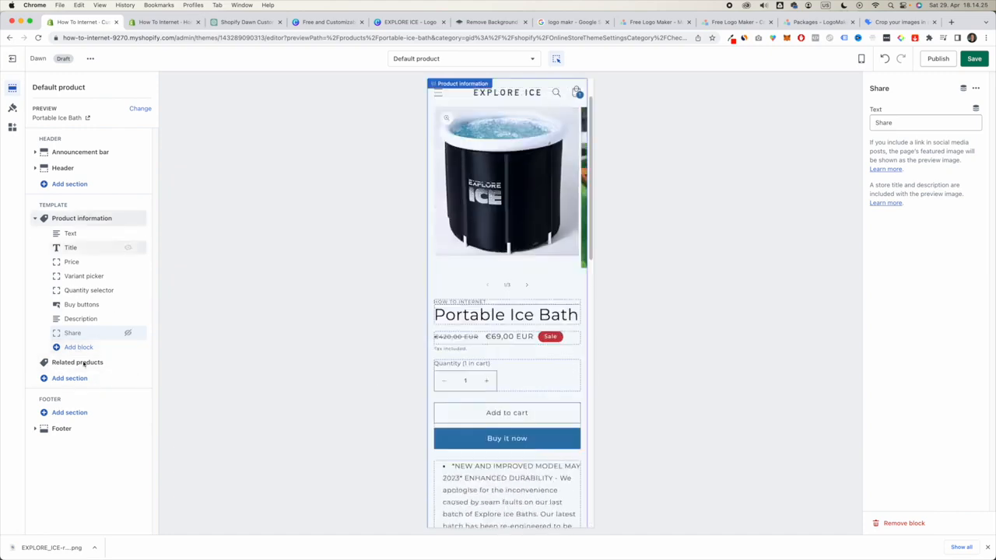
click(85, 351)
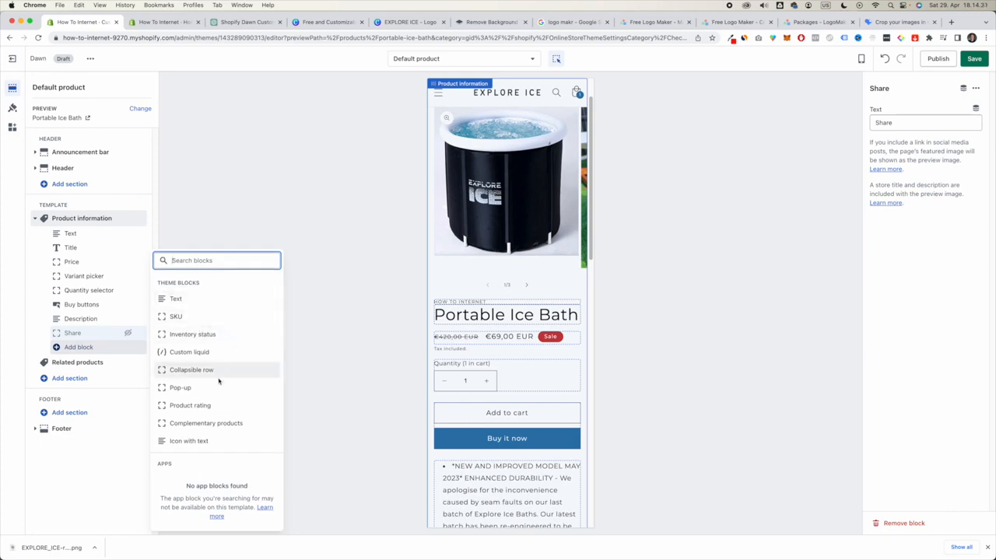
click(308, 209)
Step: Add a Collapsible content section to the product template and move it above Related products
click(86, 381)
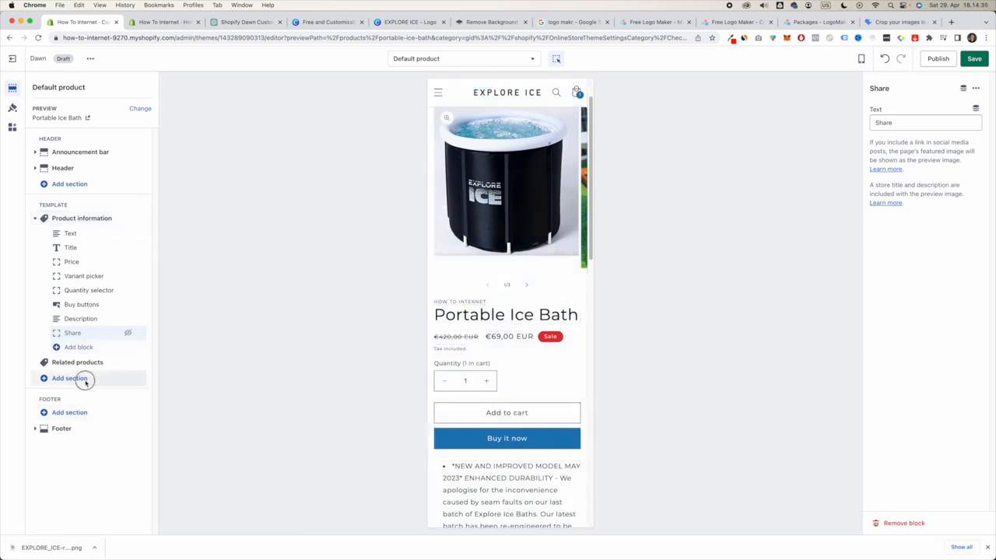
click(189, 442)
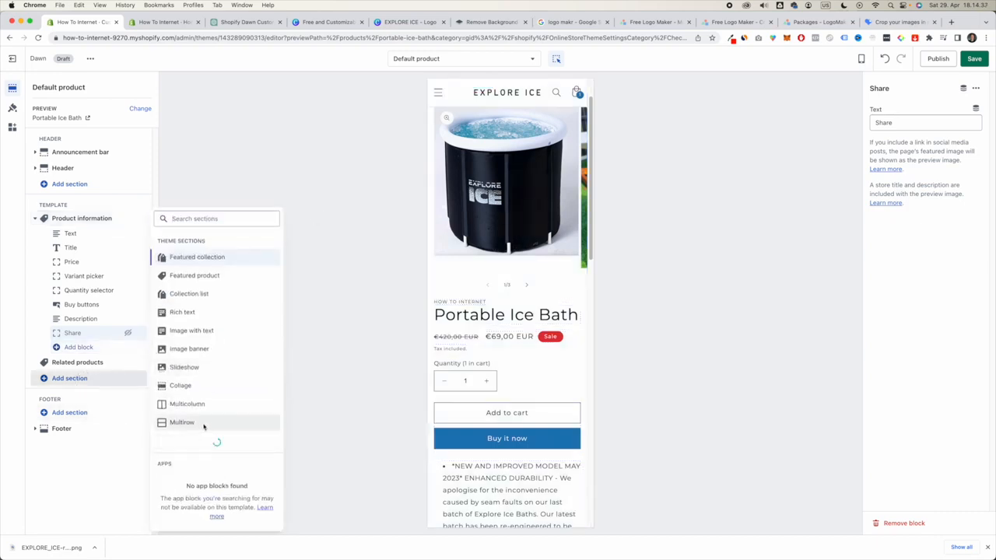
scroll(213, 389, down, 1)
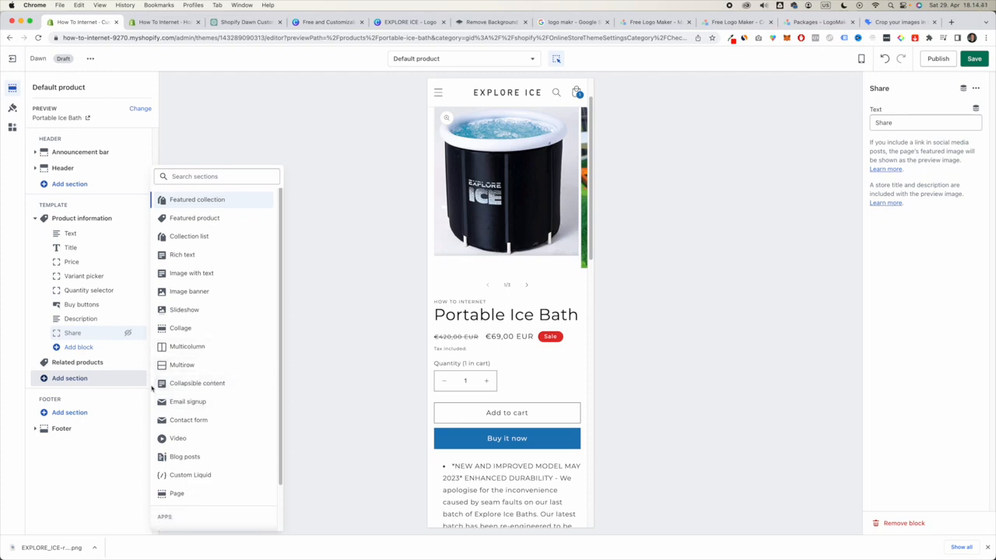
scroll(215, 386, down, 1)
click(214, 372)
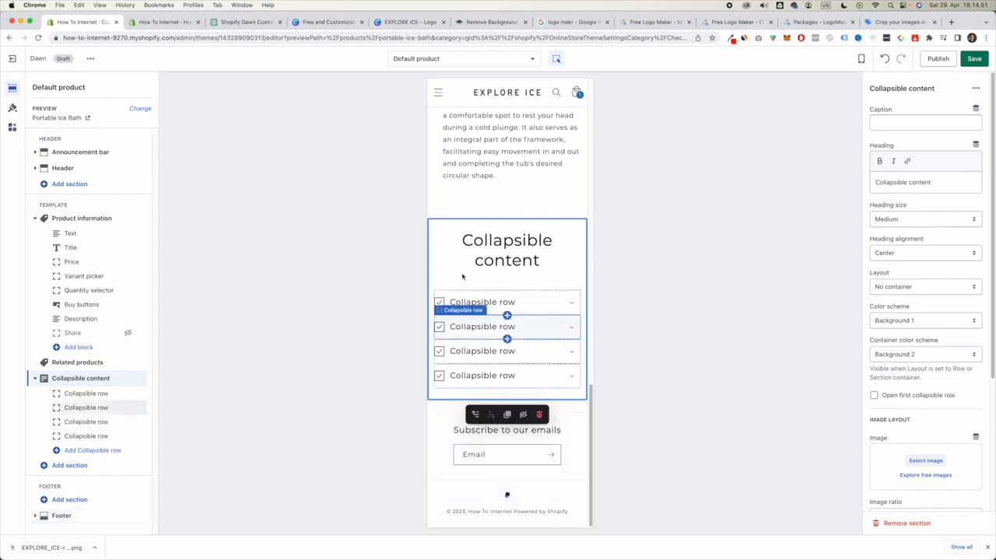
drag(139, 379, 115, 347)
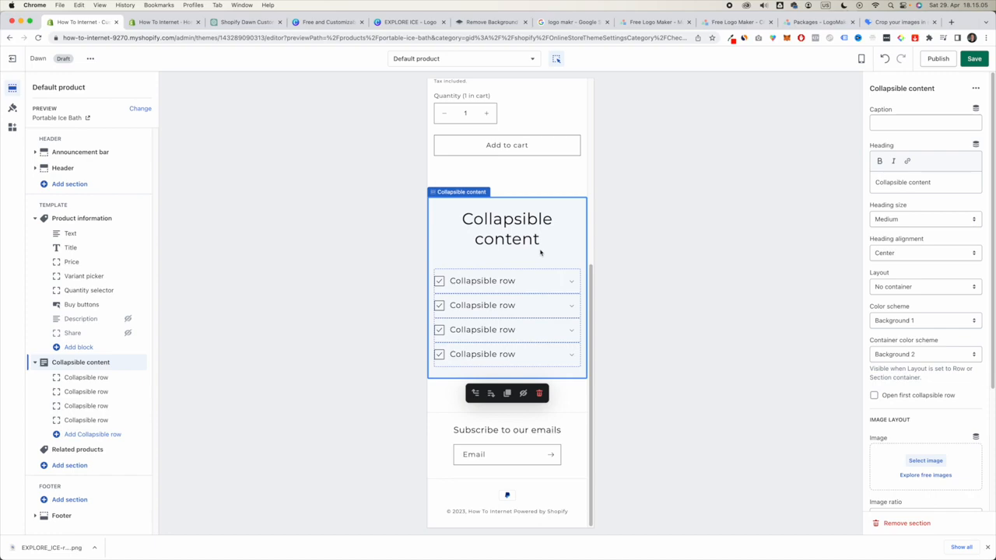
Step: Set the Collapsible content section's heading to "Benefits of Cold Exposure"
scroll(927, 280, down, 2)
scroll(965, 218, up, 2)
triple_click(948, 185)
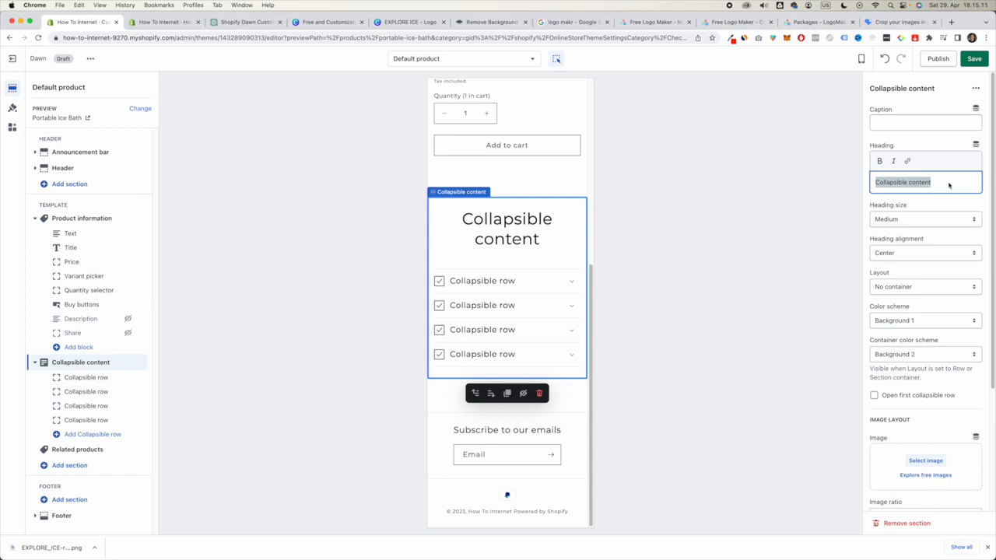
text(Benefits o)
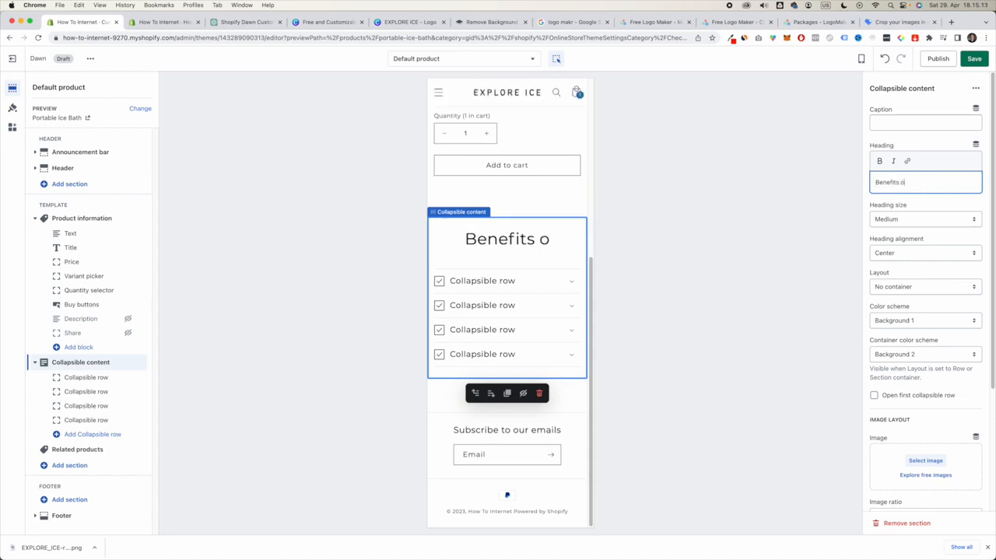
text(f Cold Exposure)
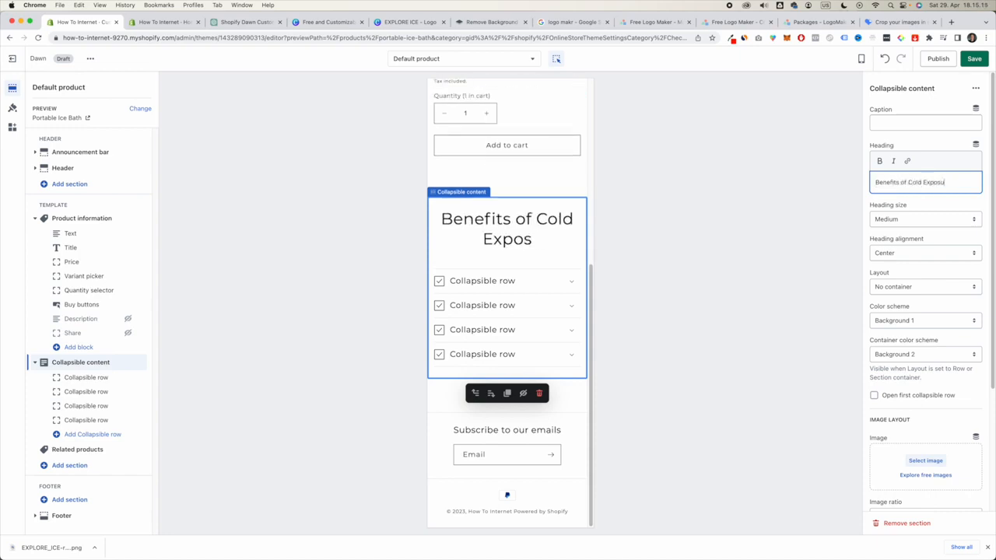
Step: Set the heading of the first collapsible row to "Boosts immune system"
click(533, 284)
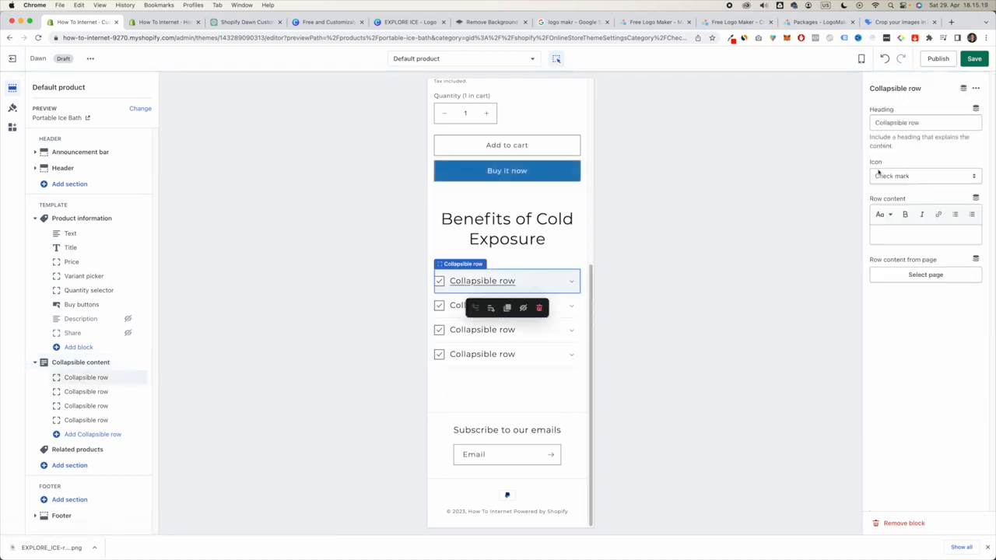
triple_click(923, 127)
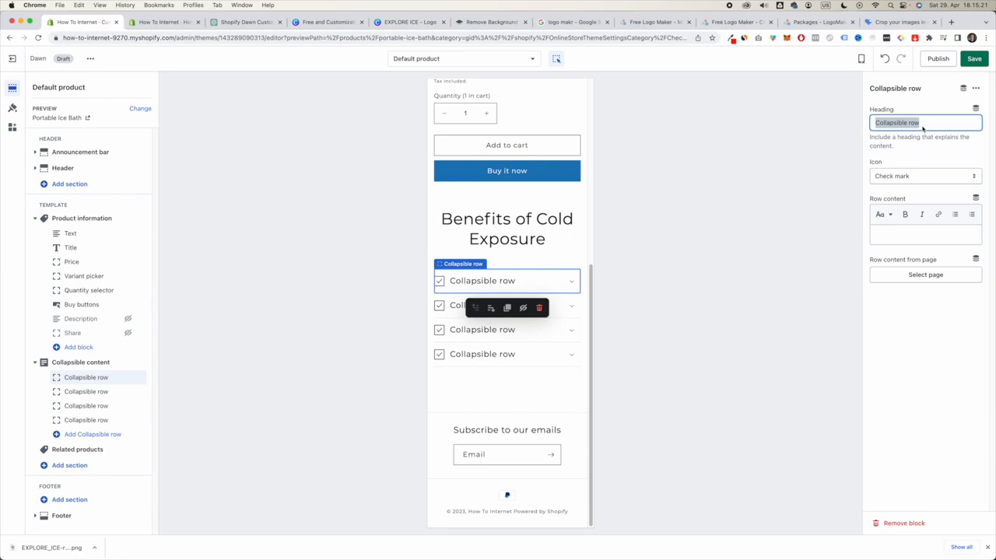
text(Bo)
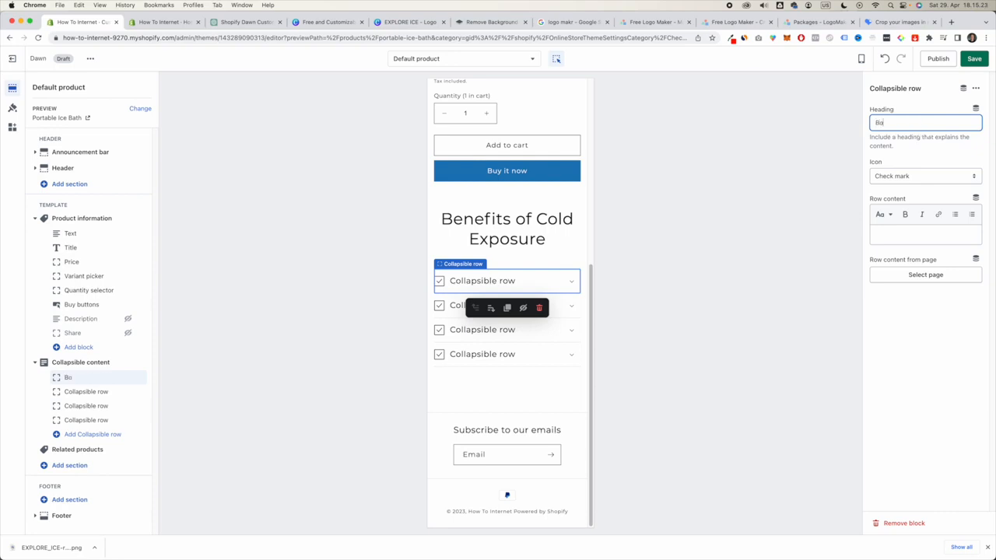
text(osts imu)
text(mune system)
click(852, 218)
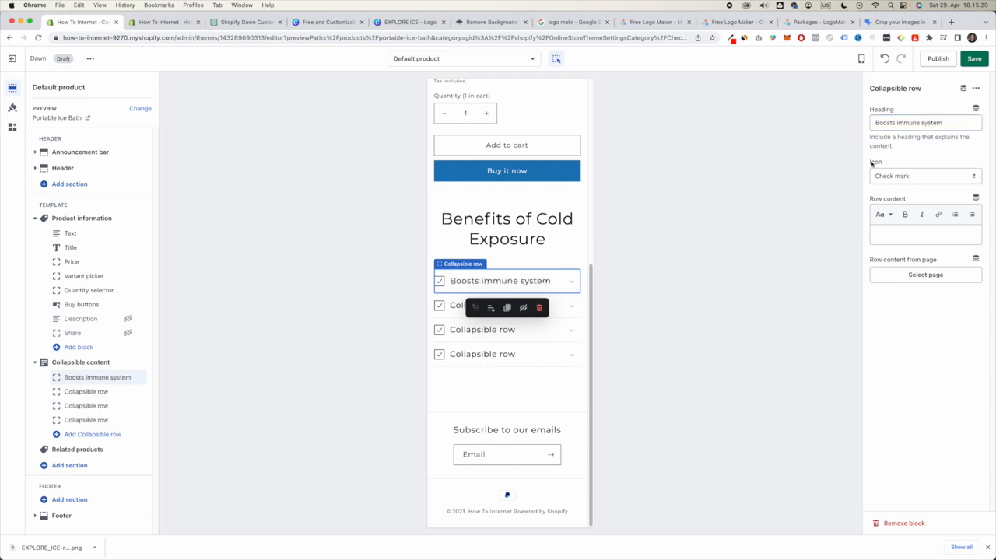
Step: Try the Lock icon on the "Boosts immune system" row, and settle on the Heart icon
click(928, 177)
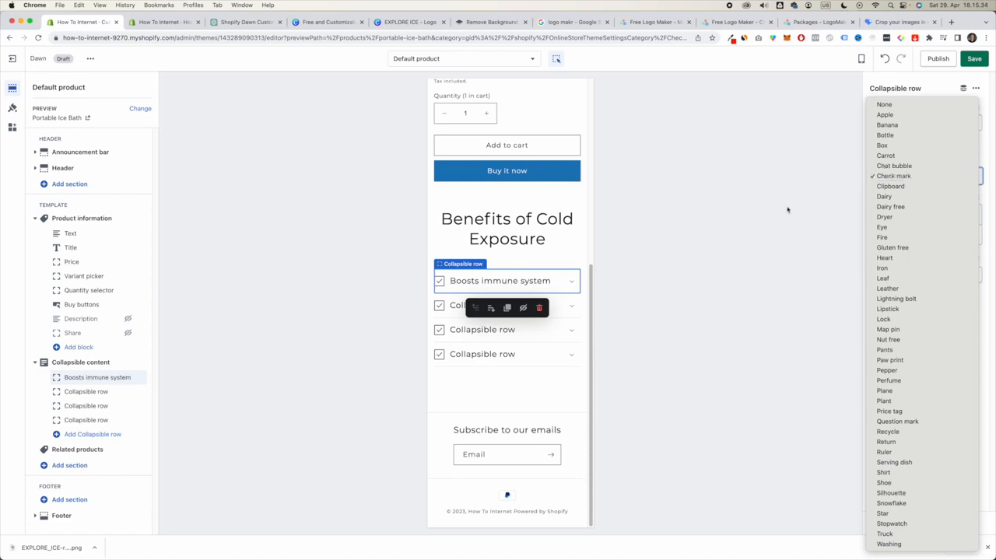
click(780, 263)
click(924, 177)
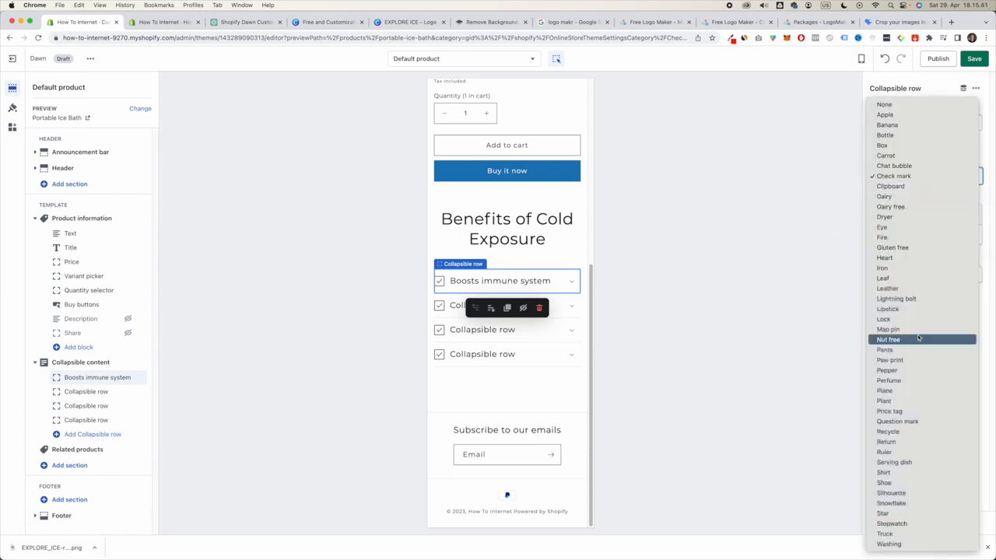
click(912, 319)
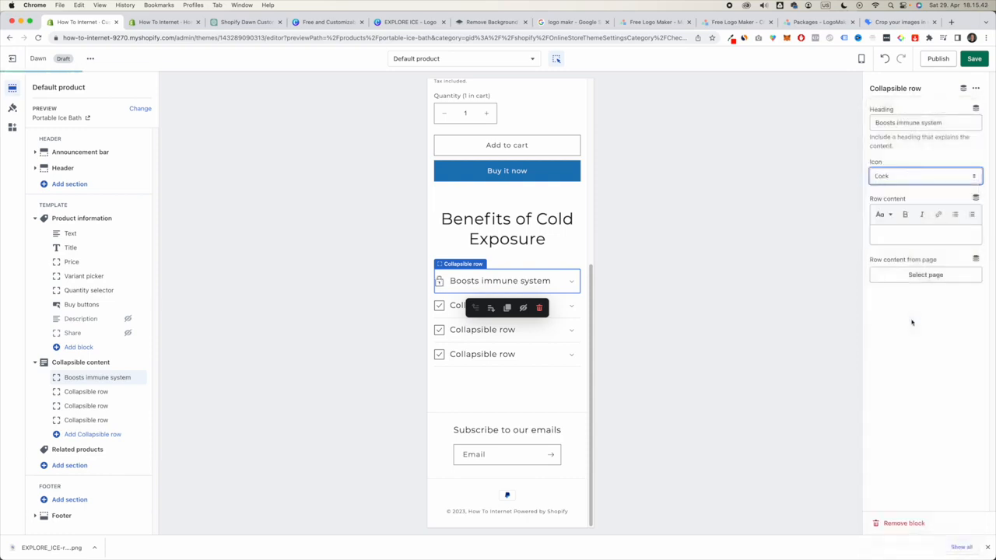
click(925, 176)
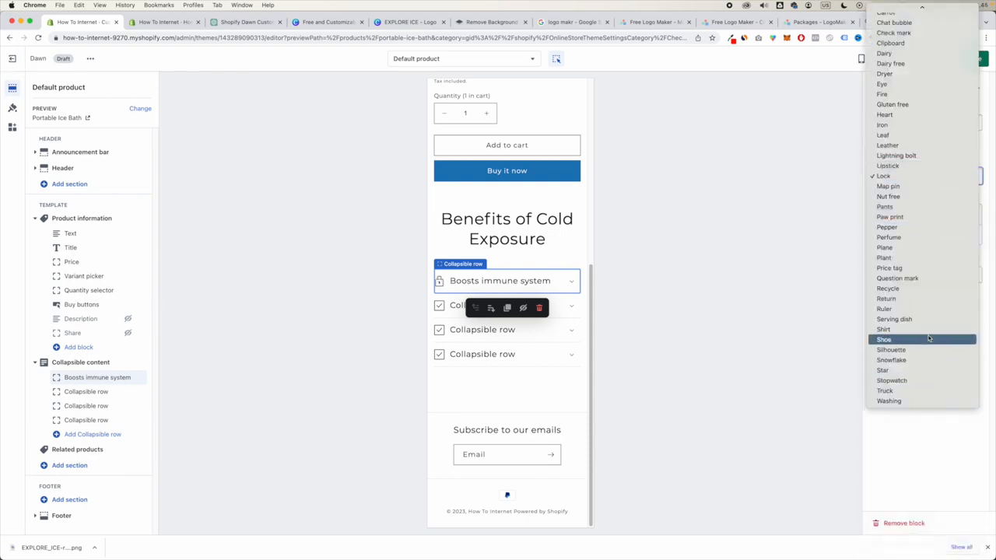
click(926, 115)
click(902, 177)
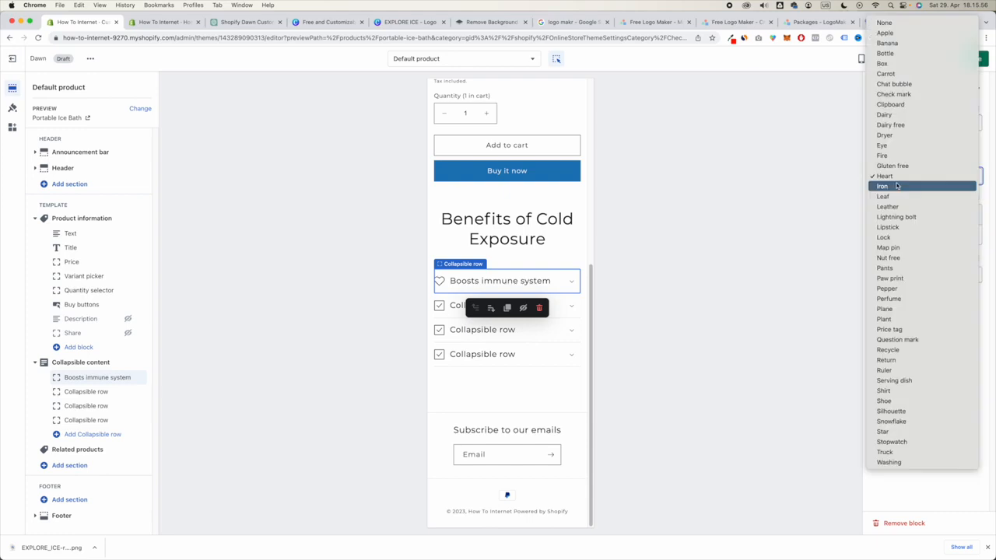
click(901, 177)
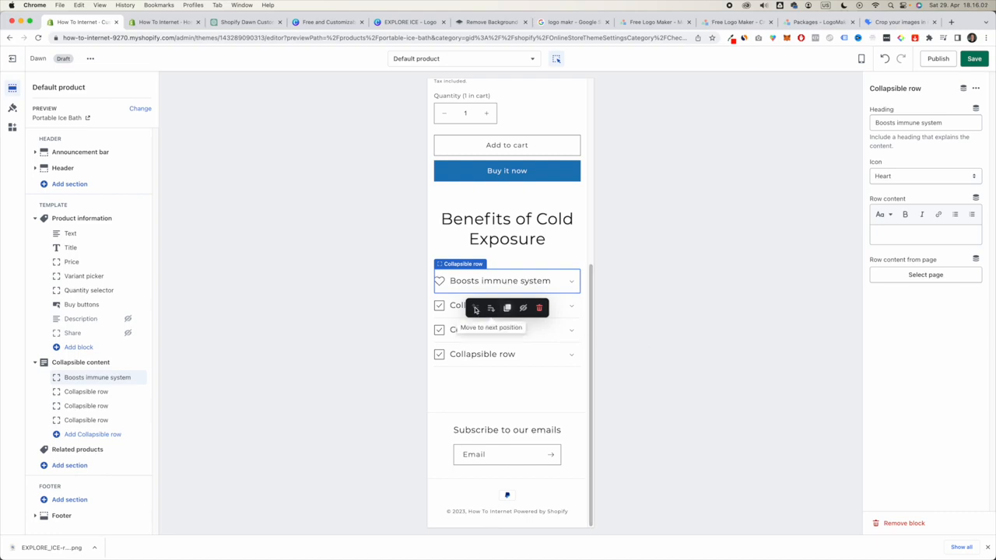
Step: Give the second collapsible row the heading "Reduces stress" and the Lightning bolt icon, and save the template
click(526, 312)
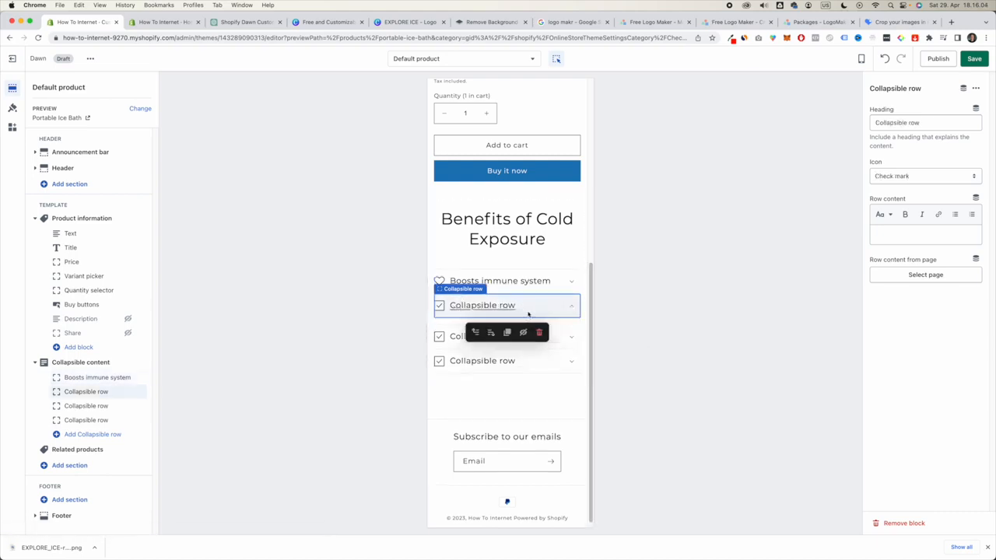
triple_click(939, 124)
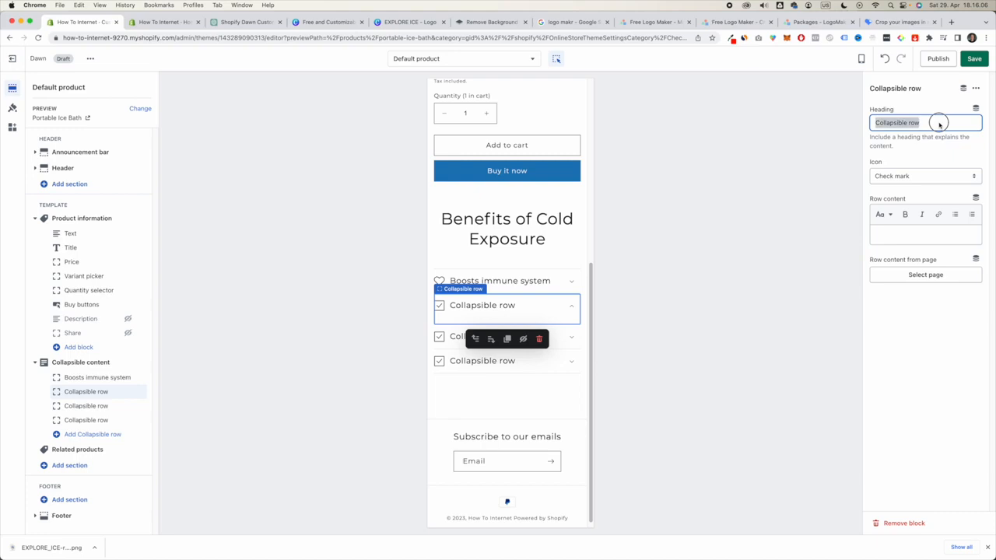
text(Reduc)
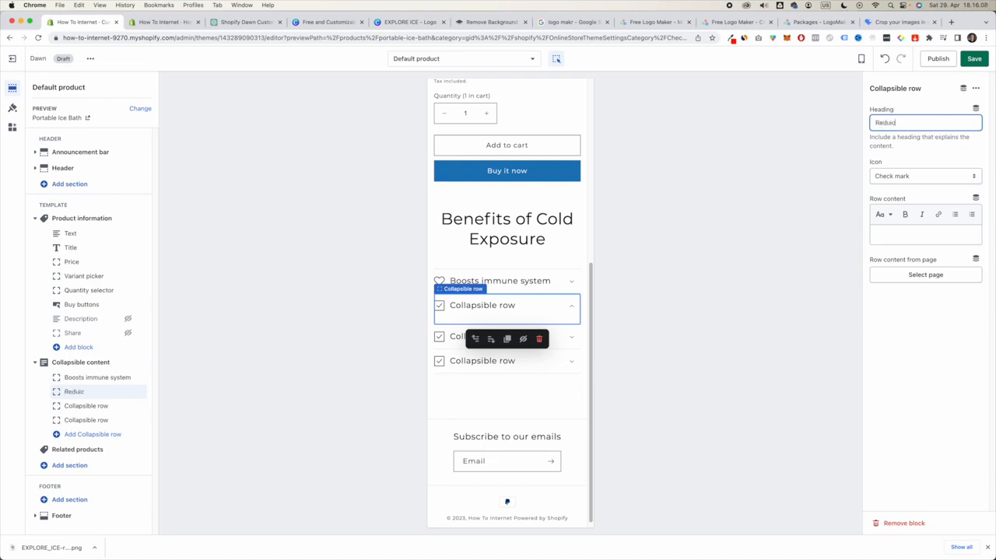
text(es stress)
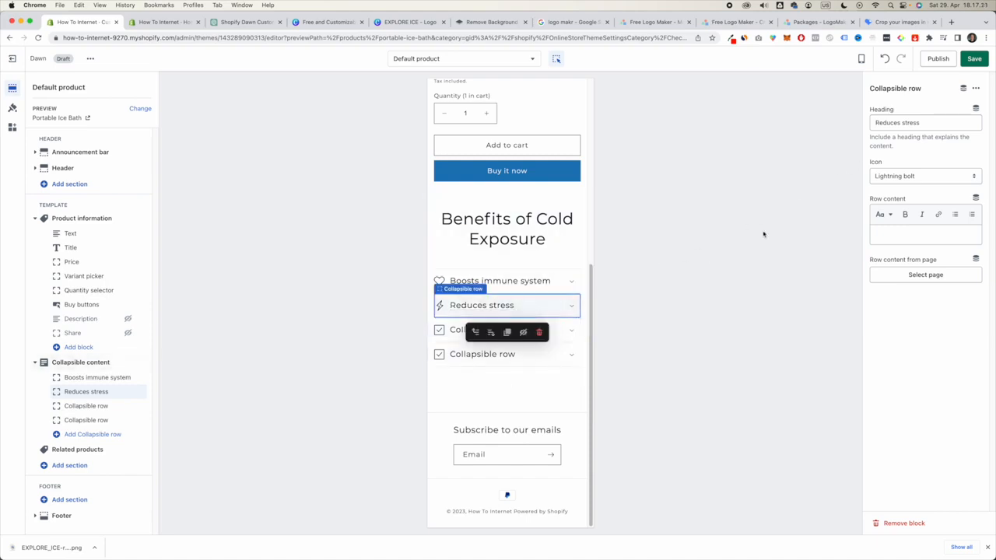
click(972, 59)
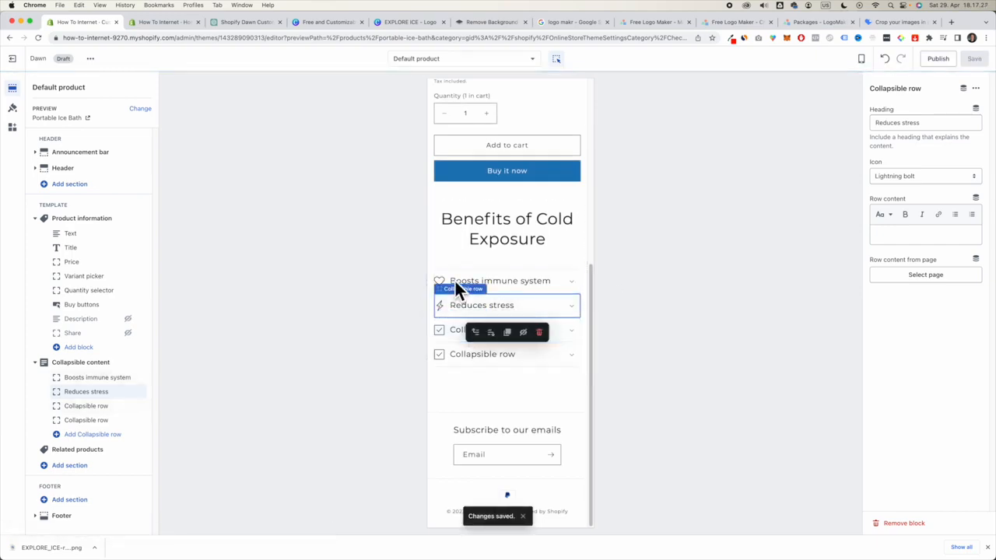
Step: Remove the two unused collapsible rows below "Reduces stress" from the section
click(562, 334)
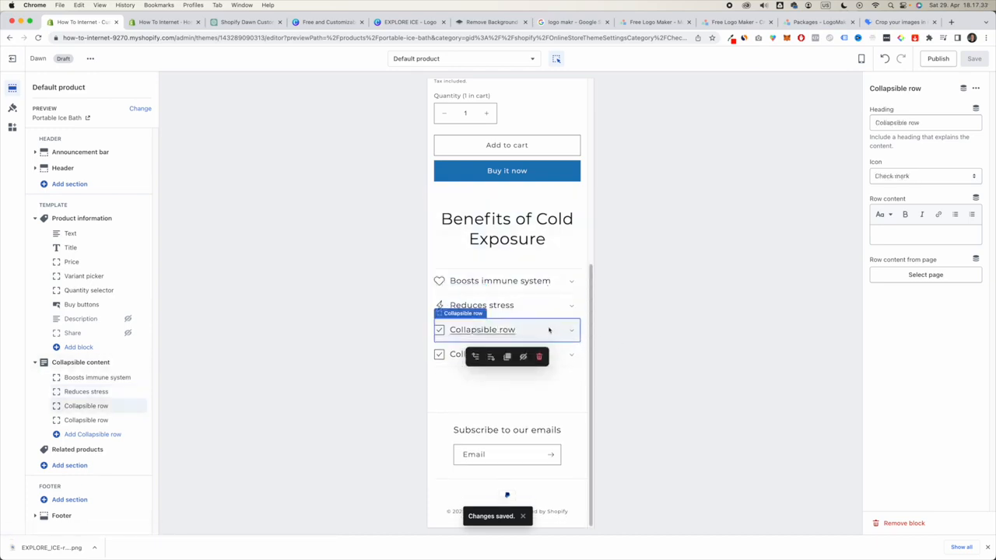
click(540, 358)
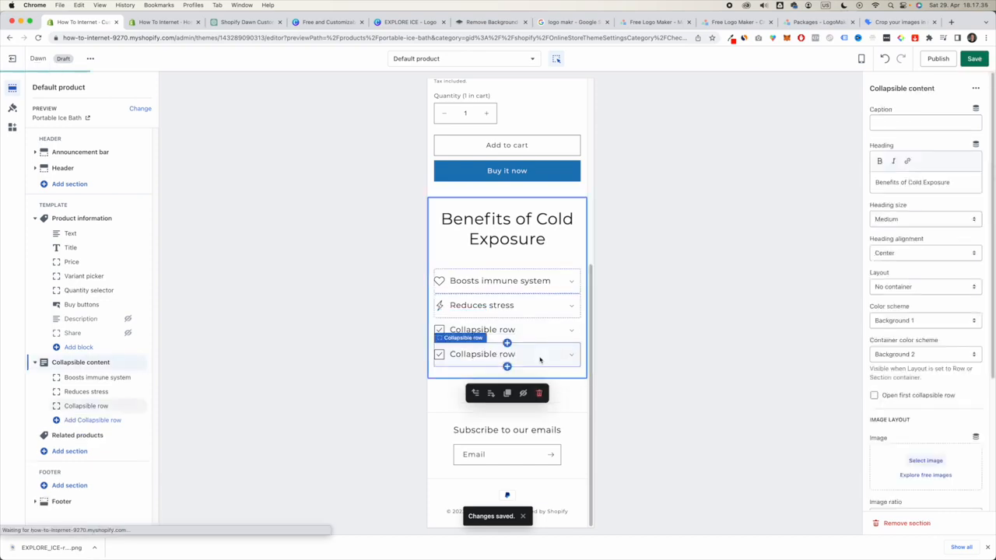
click(539, 380)
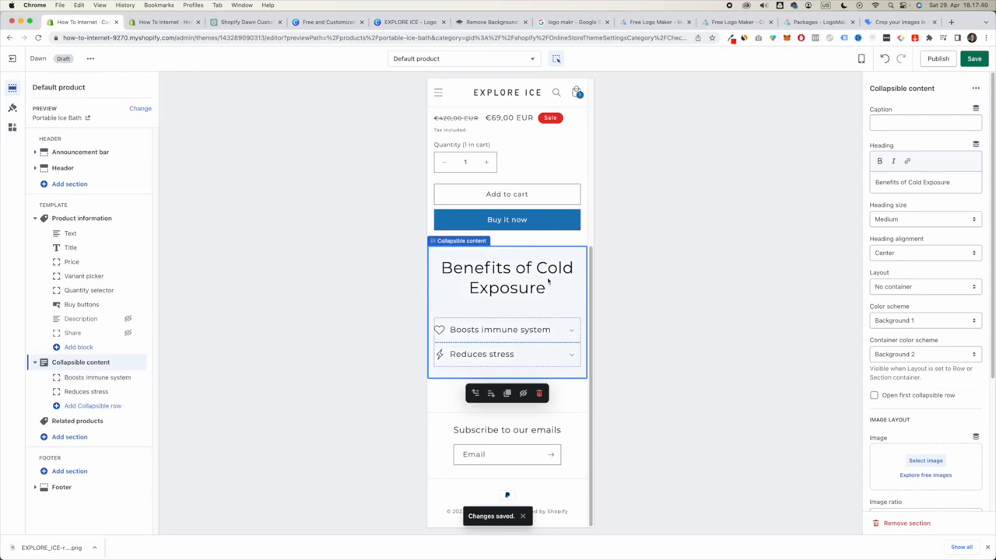
Step: Add a Multicolumn section to the product template below Related products
click(70, 437)
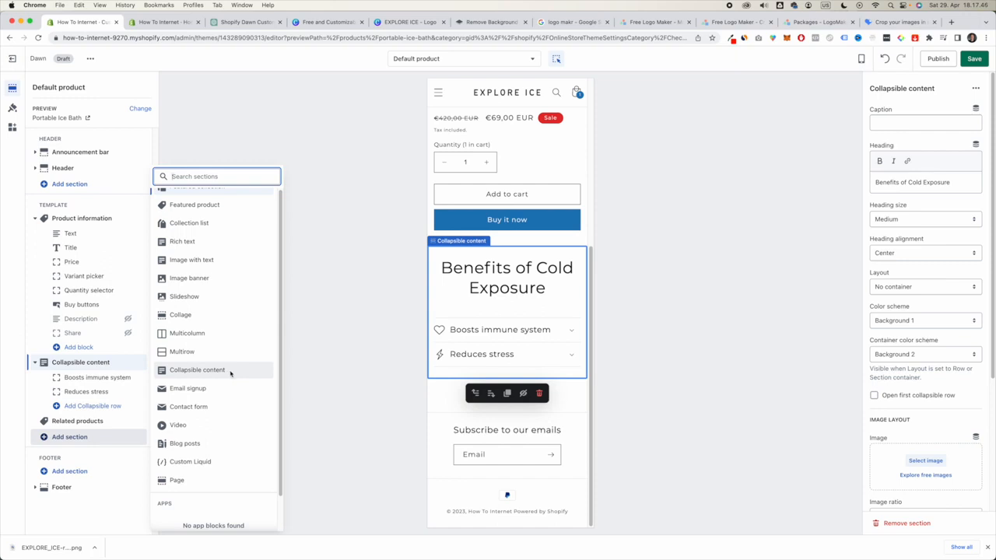
click(201, 335)
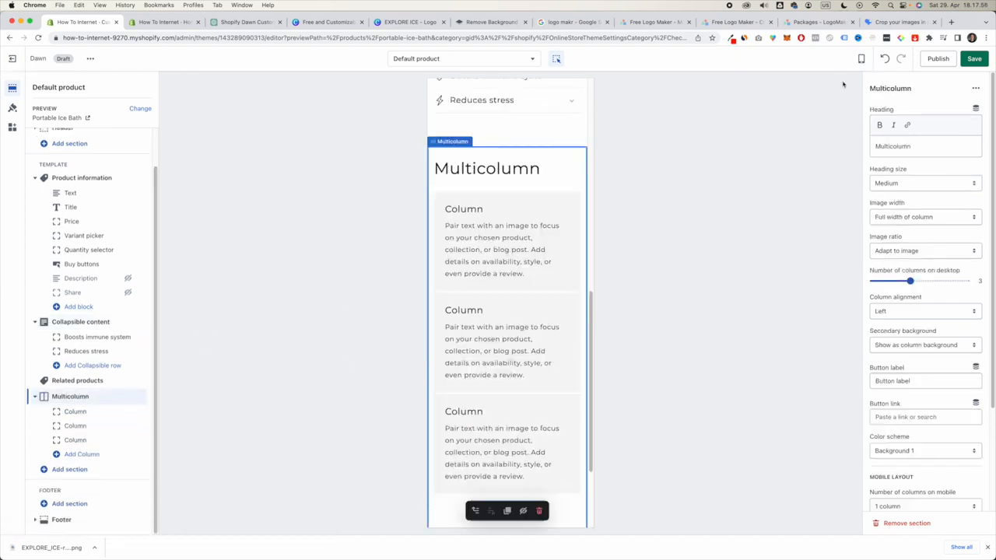
click(74, 398)
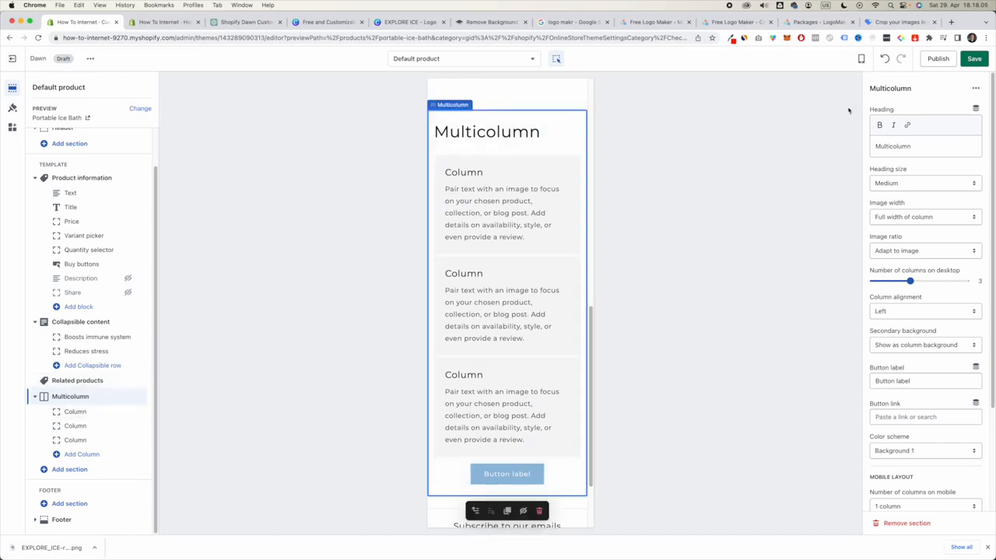
Step: Preview the Multicolumn section in the desktop layout and return to the mobile layout
click(862, 60)
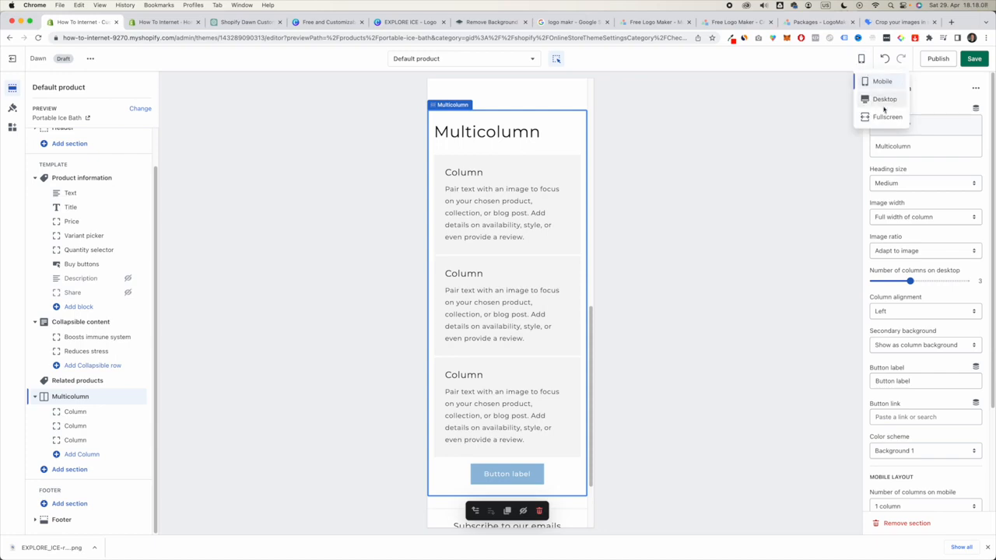
click(884, 98)
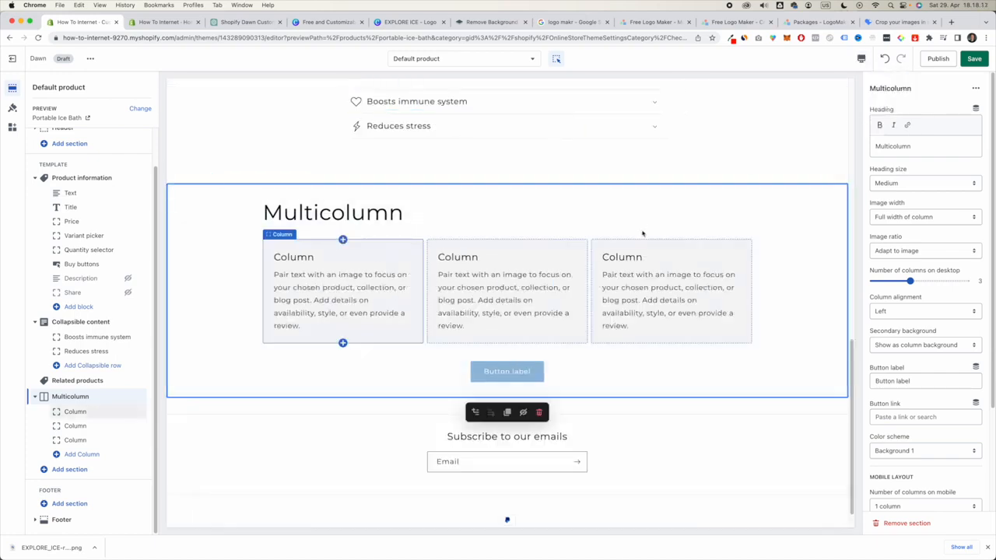
click(862, 59)
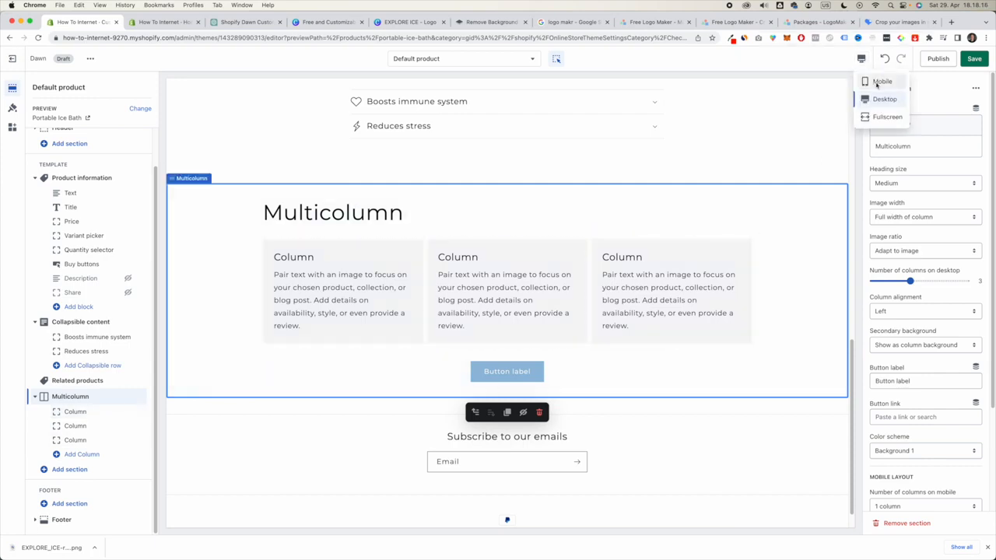
click(880, 81)
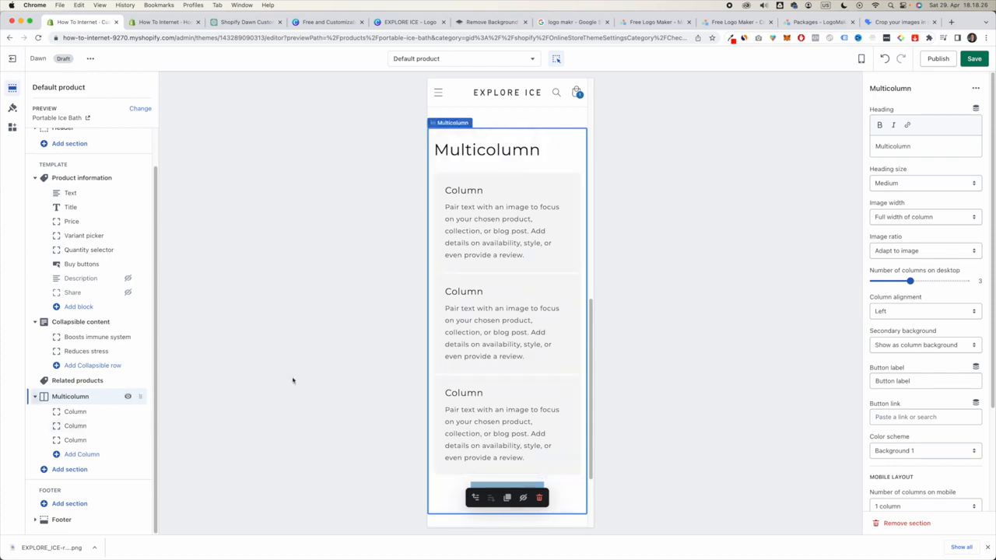
Step: Switch the preview to the desktop layout and set the Multicolumn section's heading to "Features of the product"
click(924, 145)
click(862, 58)
click(880, 99)
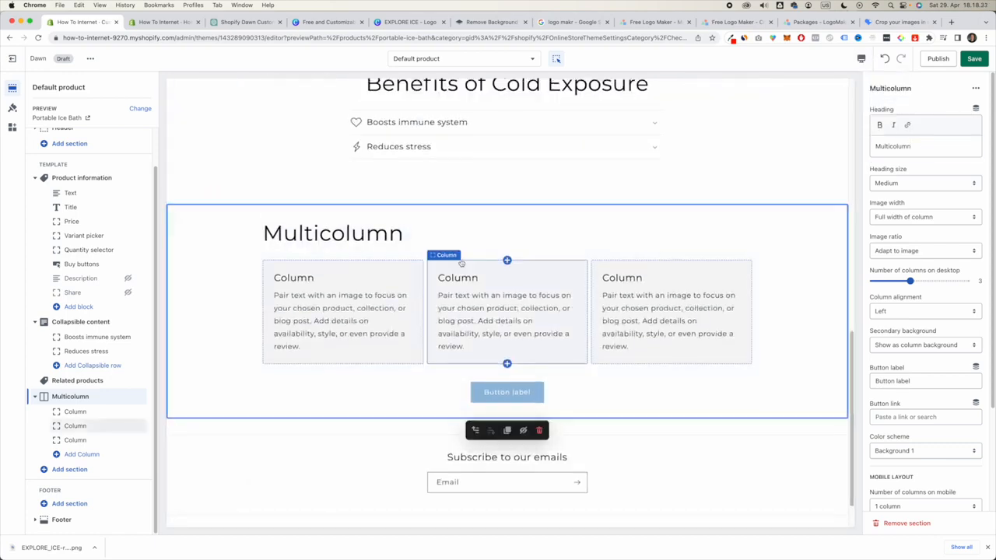
scroll(460, 262, up, 3)
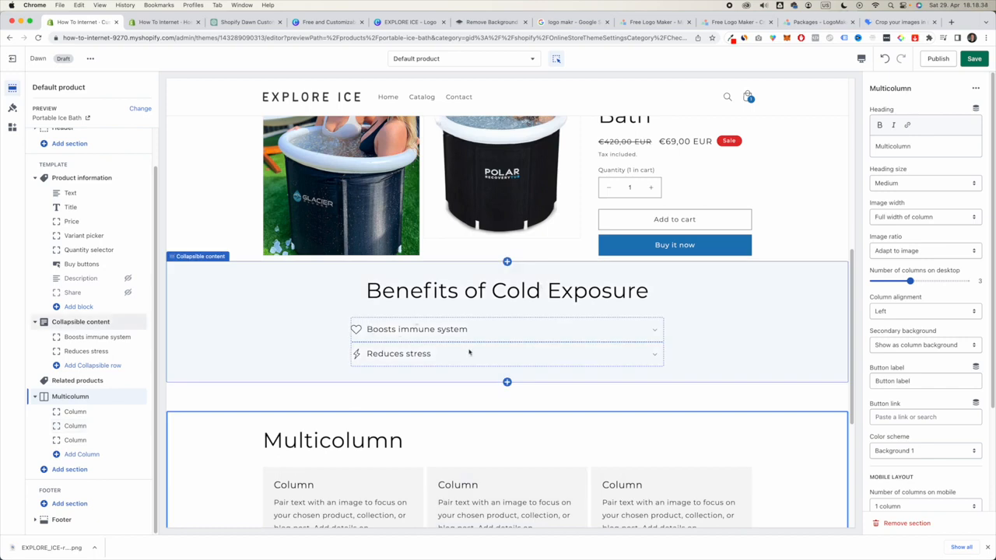
scroll(470, 352, down, 2)
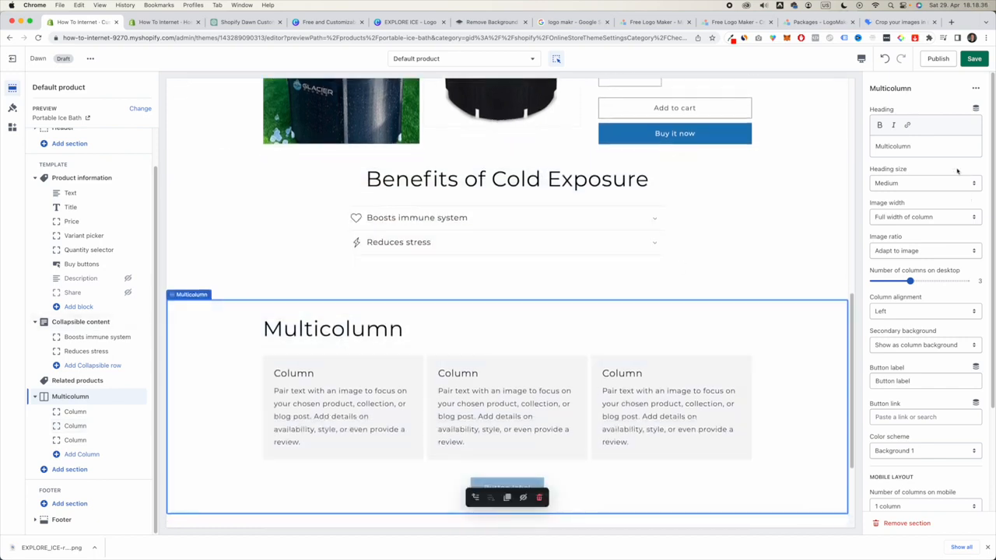
double_click(901, 147)
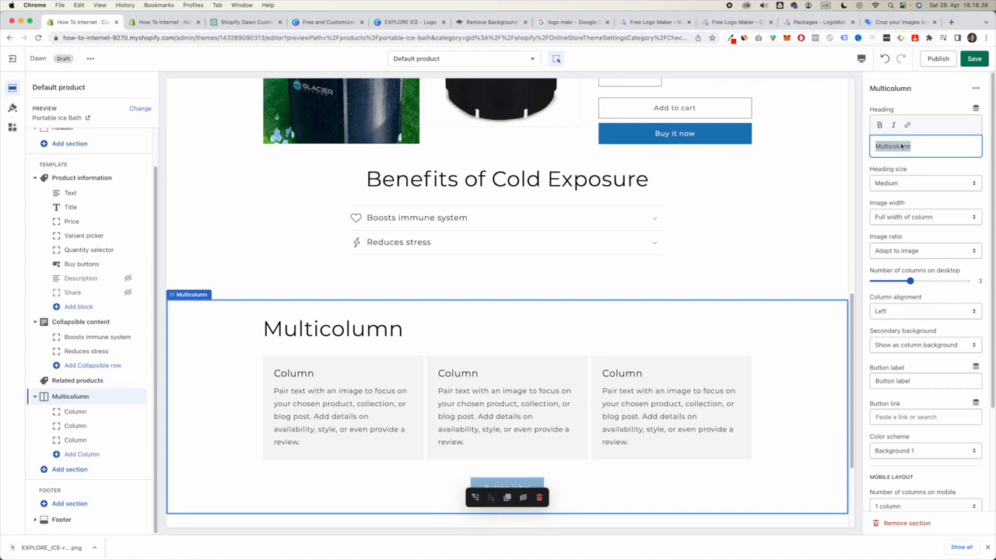
text(Features of the product)
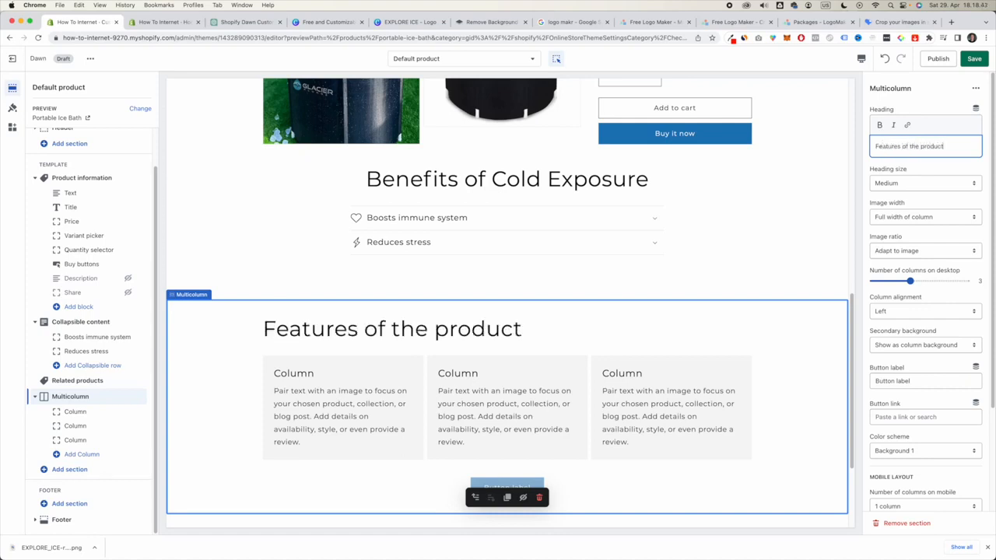
Step: Add the image I-tried-ice-baths-for-30-days to the first column of the Multicolumn section
click(399, 423)
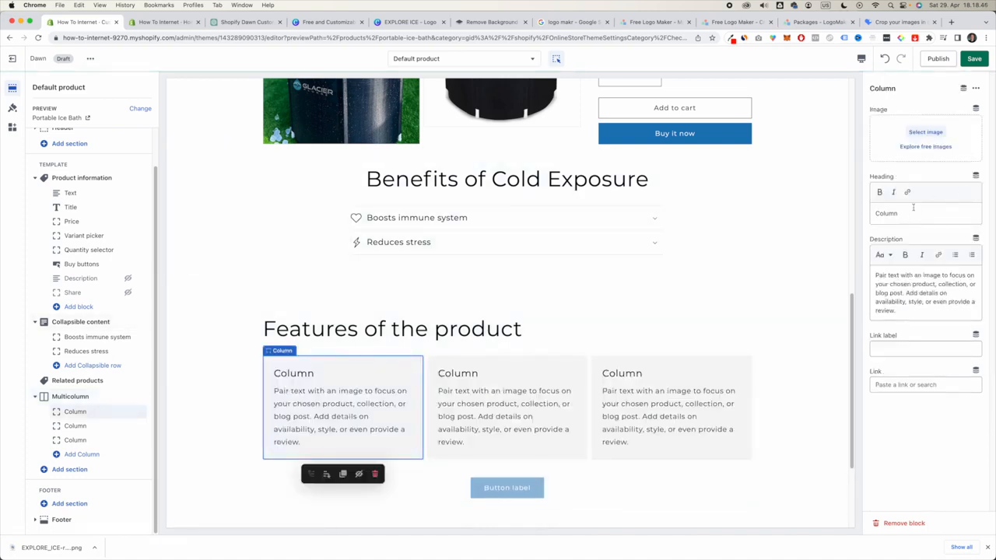
click(937, 136)
click(335, 293)
click(694, 459)
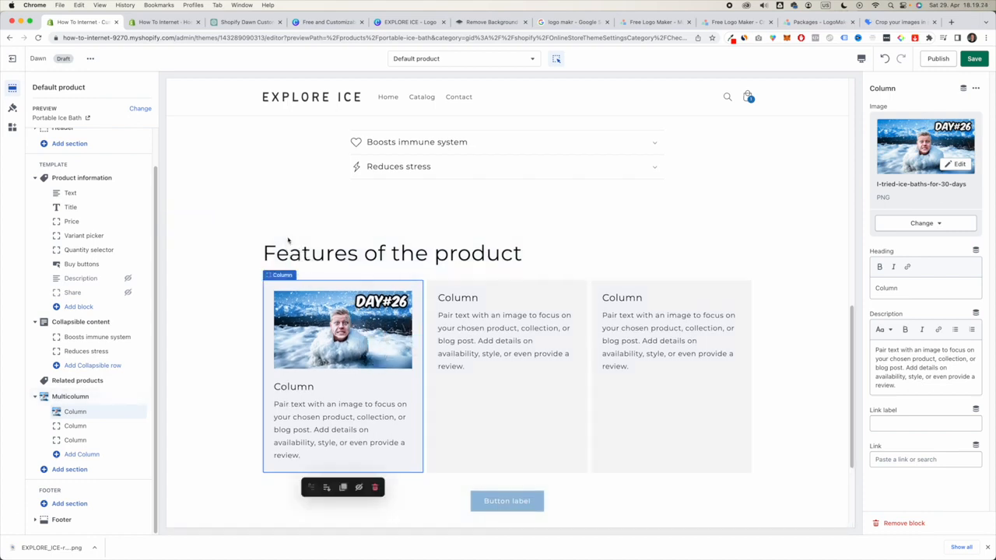
Step: Examine the second and third columns of the Multicolumn section in the desktop layout
scroll(289, 245, up, 10)
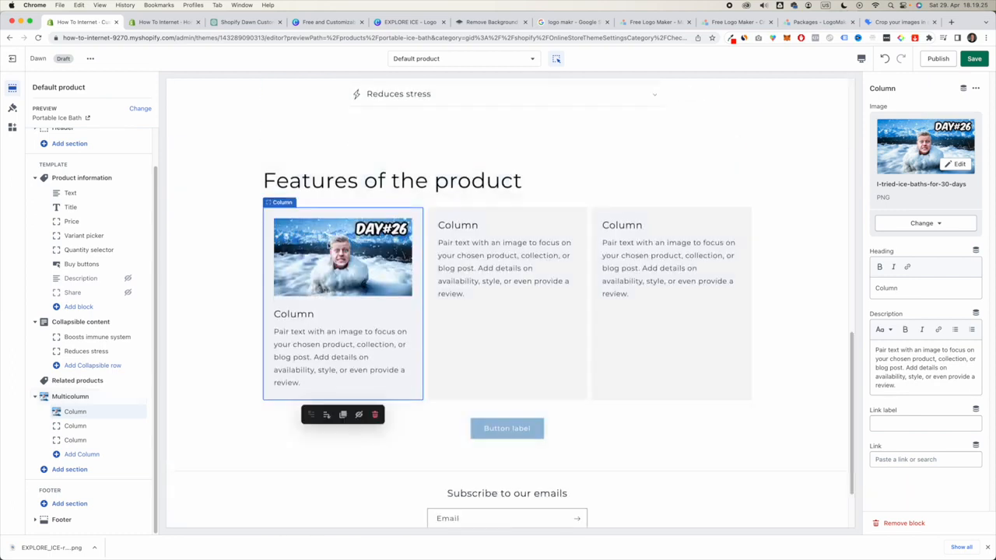
scroll(256, 186, up, 1)
scroll(256, 187, down, 3)
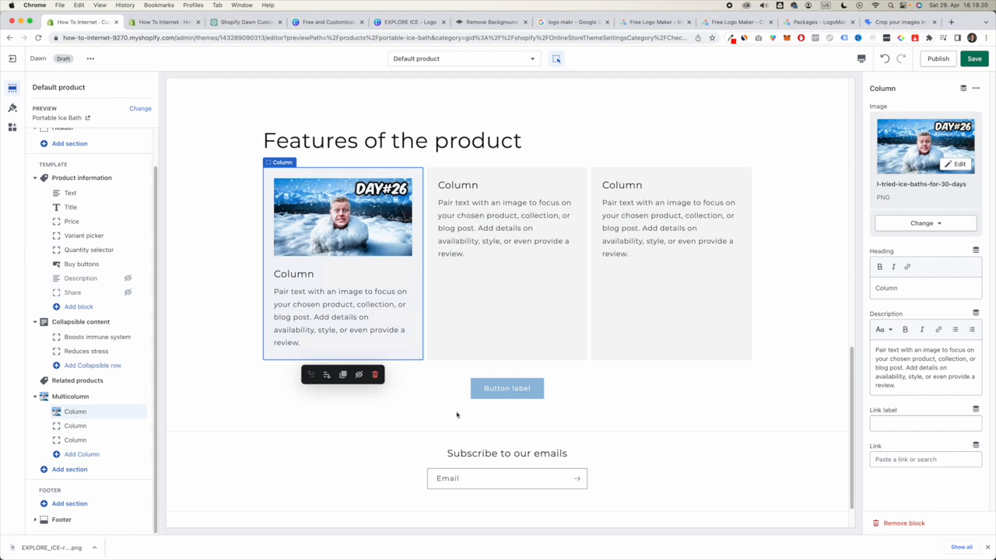
click(447, 253)
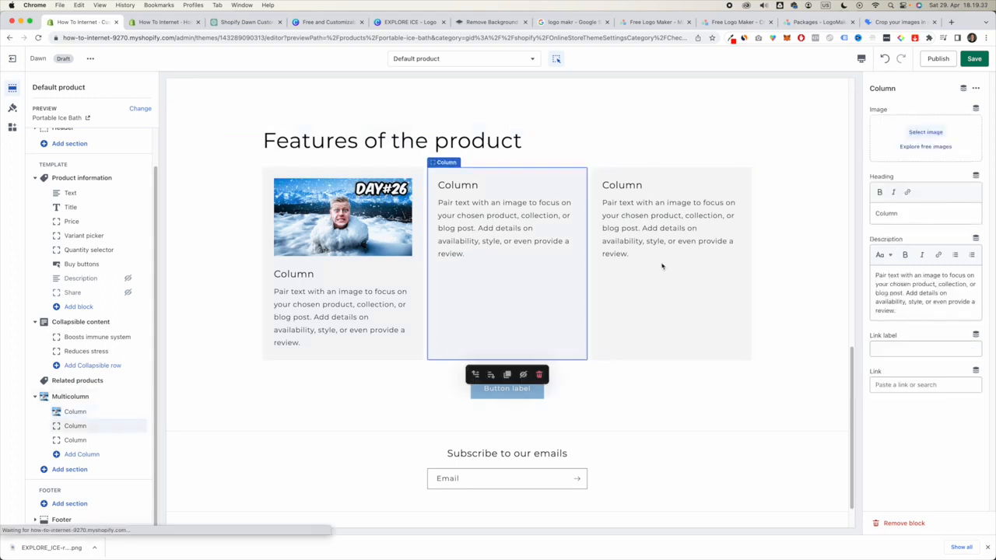
click(640, 271)
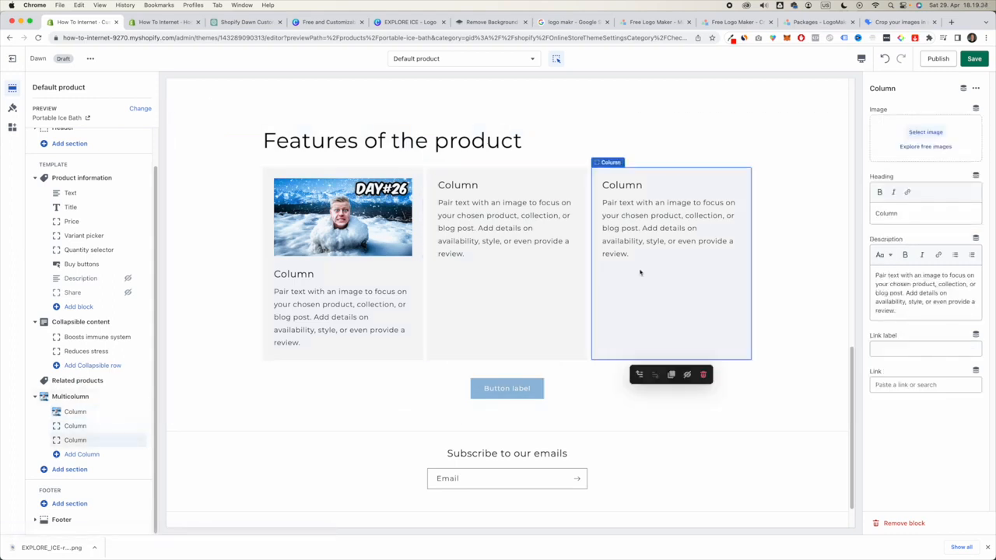
Step: Switch the preview to the mobile layout and review how the Multicolumn section's columns are arranged
click(861, 59)
click(883, 80)
scroll(547, 223, up, 8)
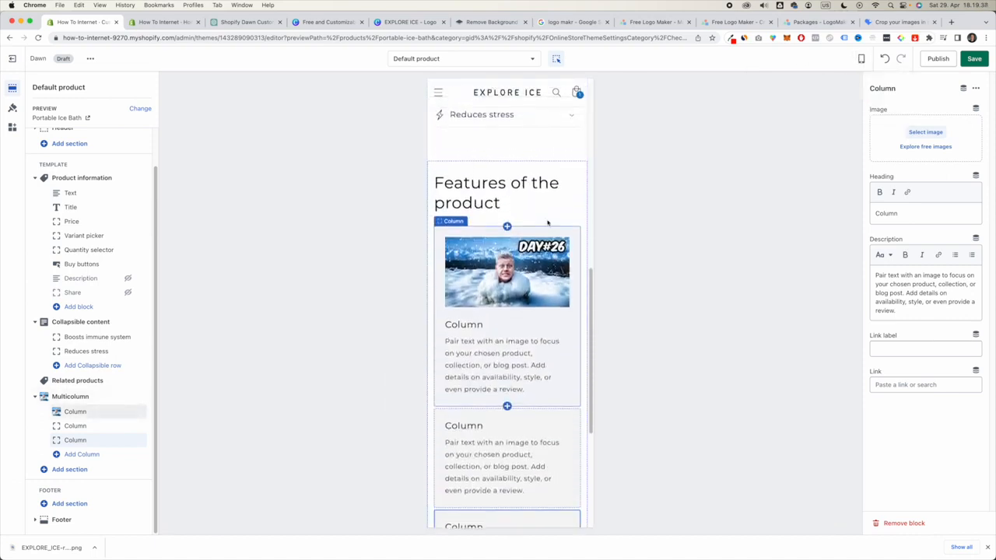
scroll(547, 224, down, 10)
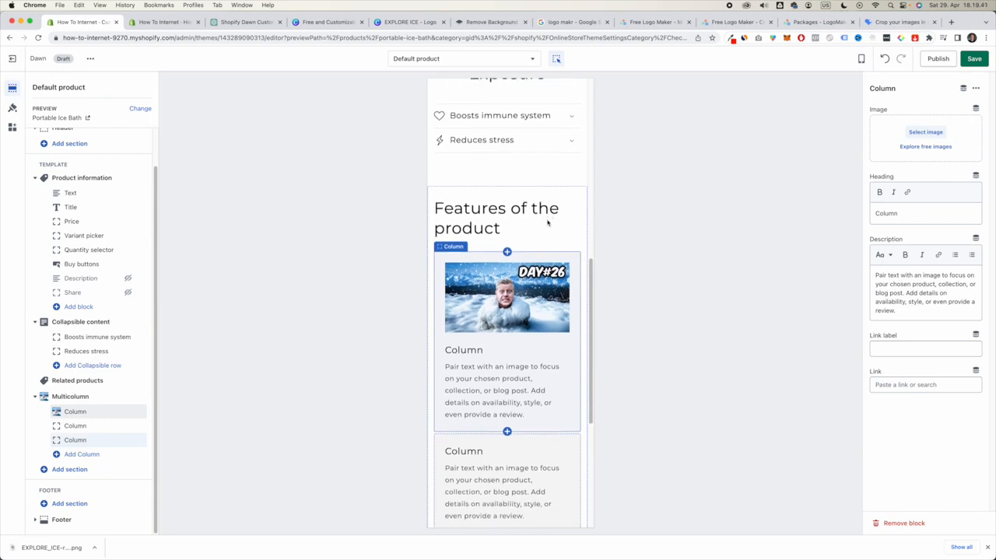
scroll(548, 222, down, 1)
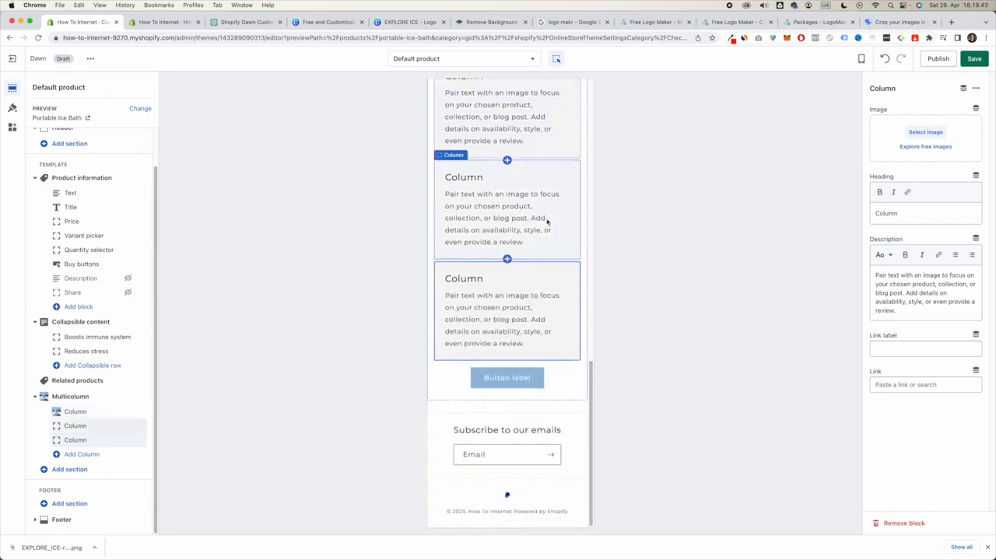
scroll(547, 223, up, 15)
scroll(546, 222, down, 15)
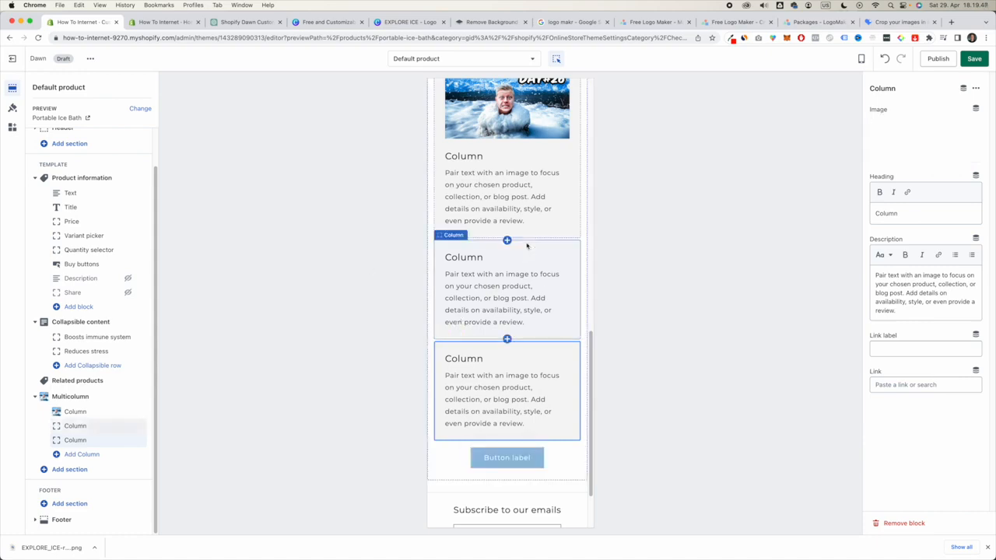
Step: Remove the two columns without an image from the Multicolumn section and set its heading to "Feature of the product"
click(558, 260)
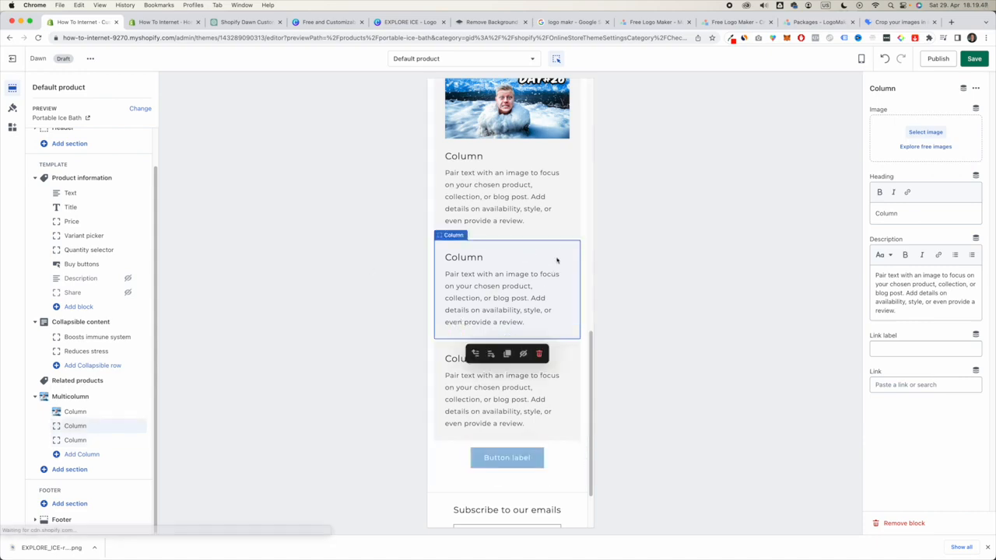
click(541, 354)
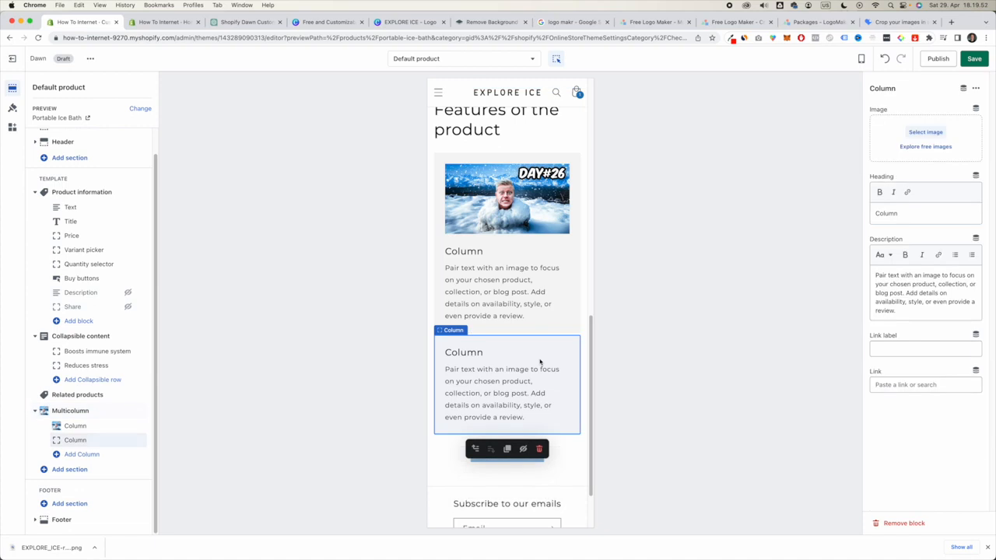
click(540, 450)
Step: Select the Product information section and make its hidden Description block visible on the product page
scroll(514, 257, up, 5)
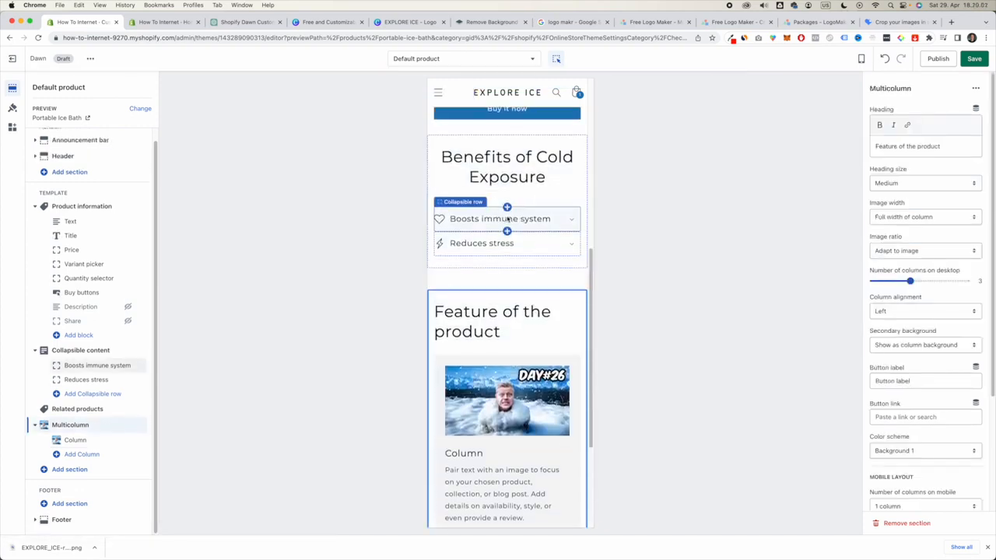
scroll(483, 370, up, 5)
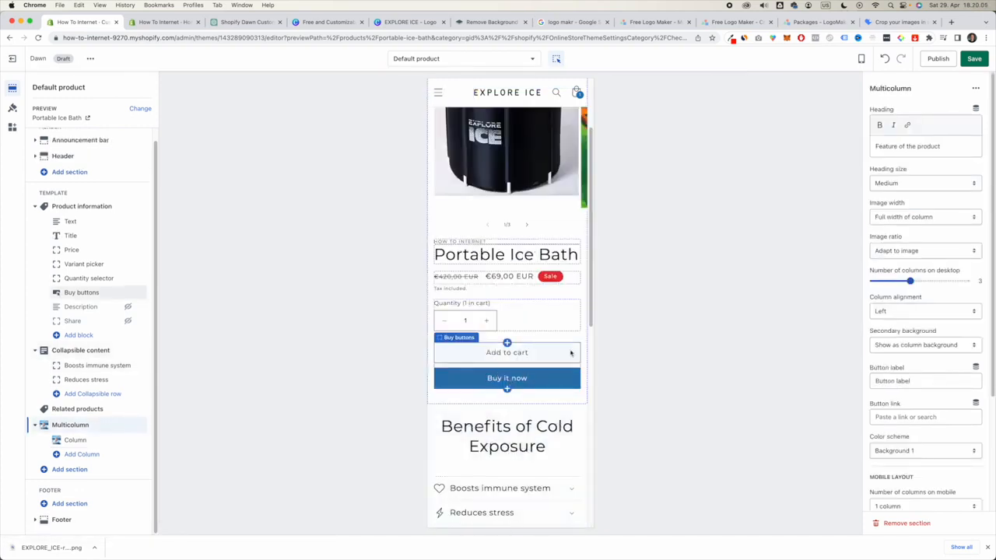
scroll(537, 327, up, 3)
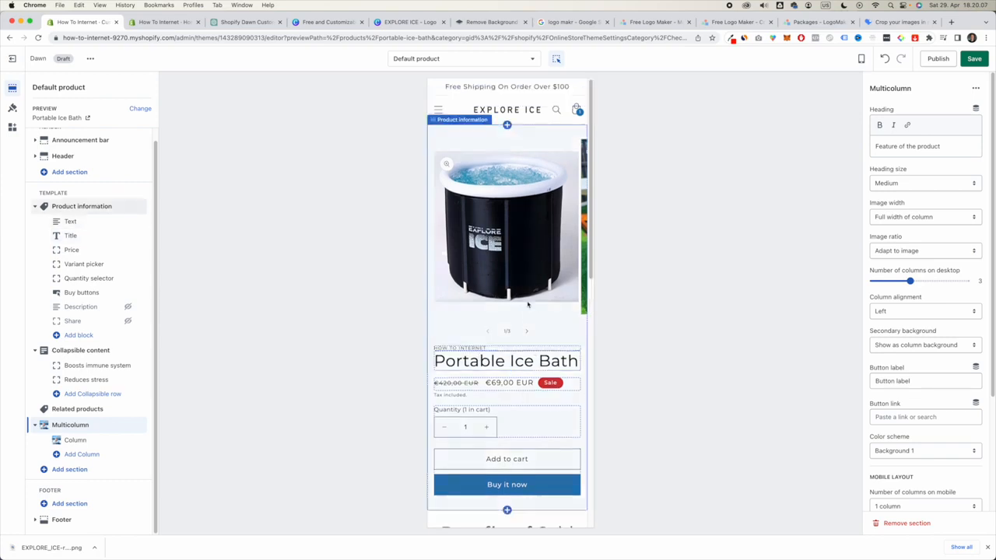
click(526, 332)
scroll(545, 296, down, 10)
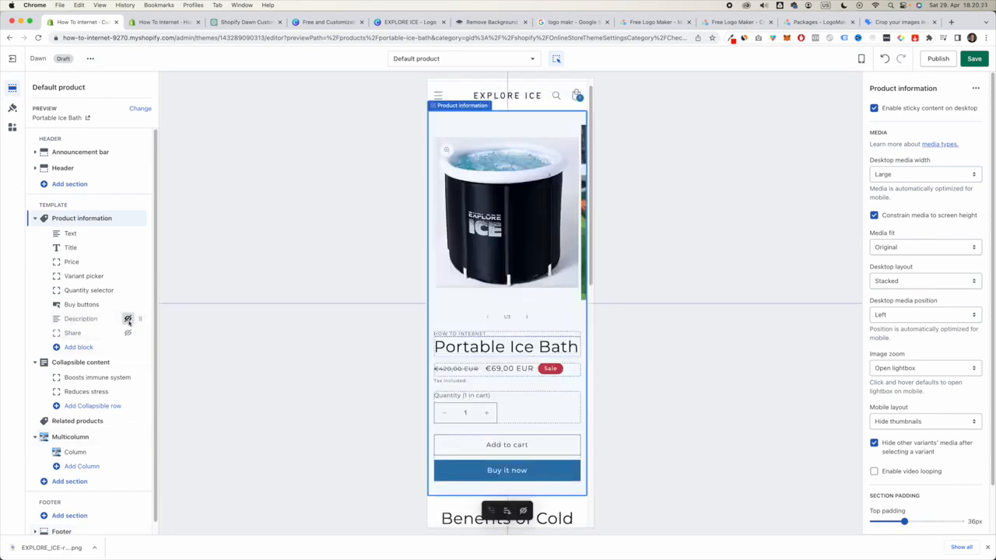
scroll(499, 371, down, 6)
scroll(499, 372, up, 5)
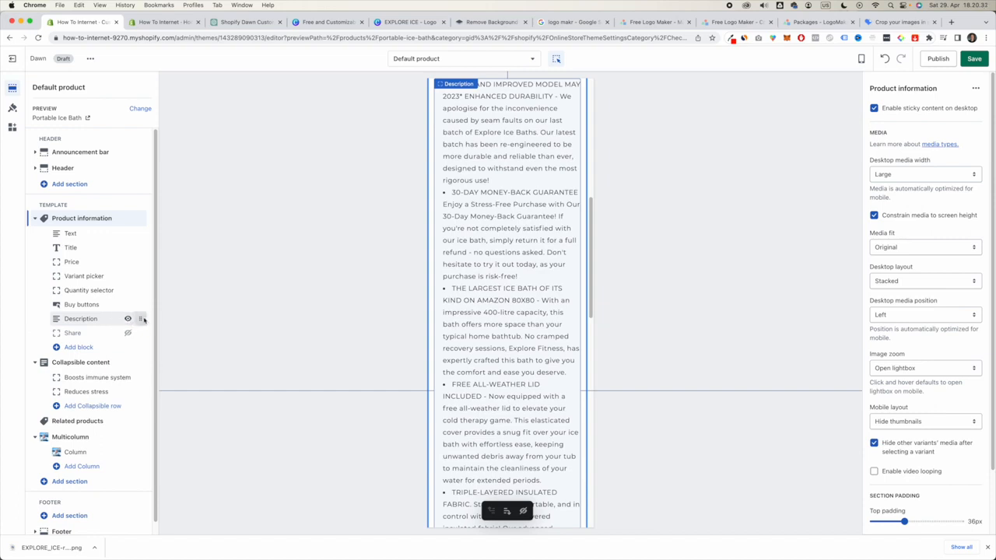
Step: Try the Description block first in Product information, move it to the end below Share, and review the page
drag(142, 319, 137, 233)
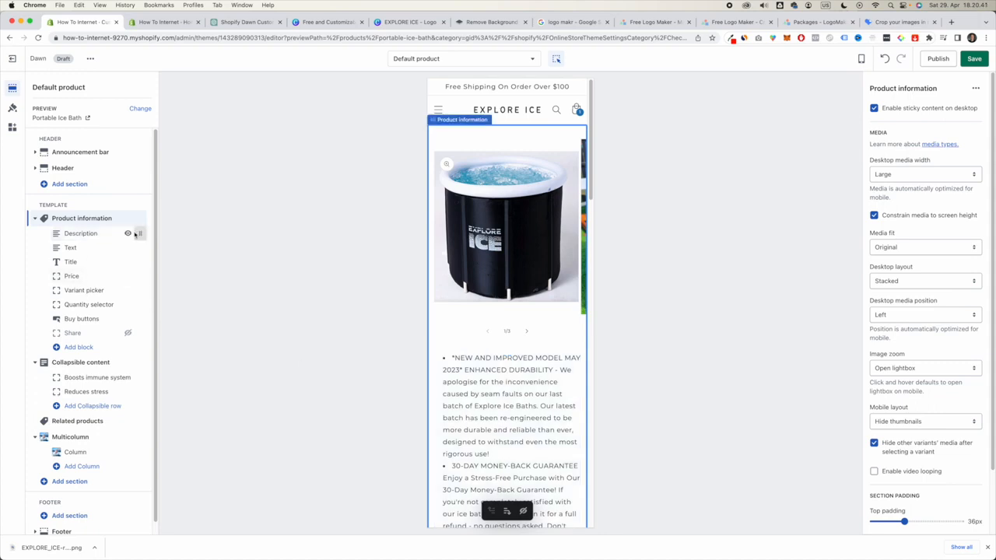
drag(137, 233, 136, 333)
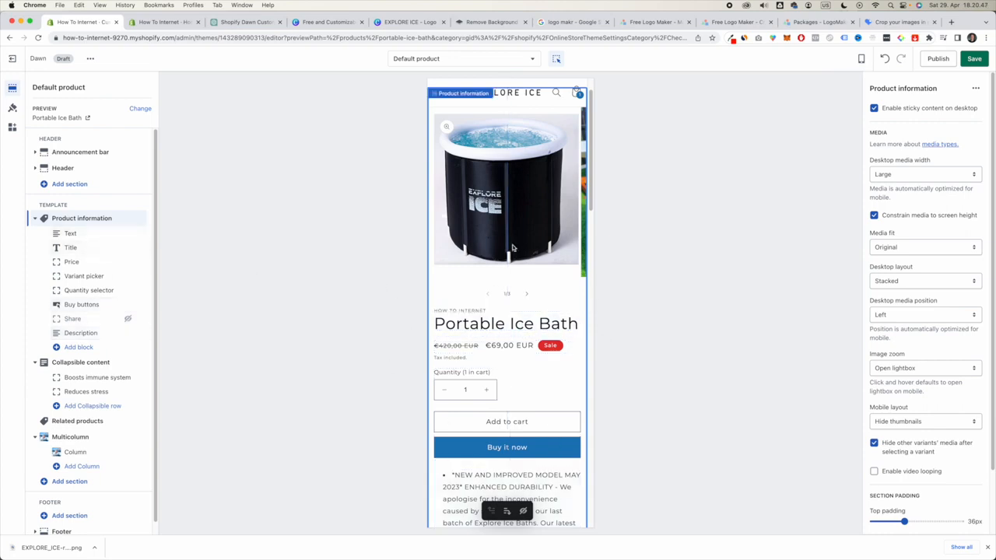
scroll(467, 358, up, 2)
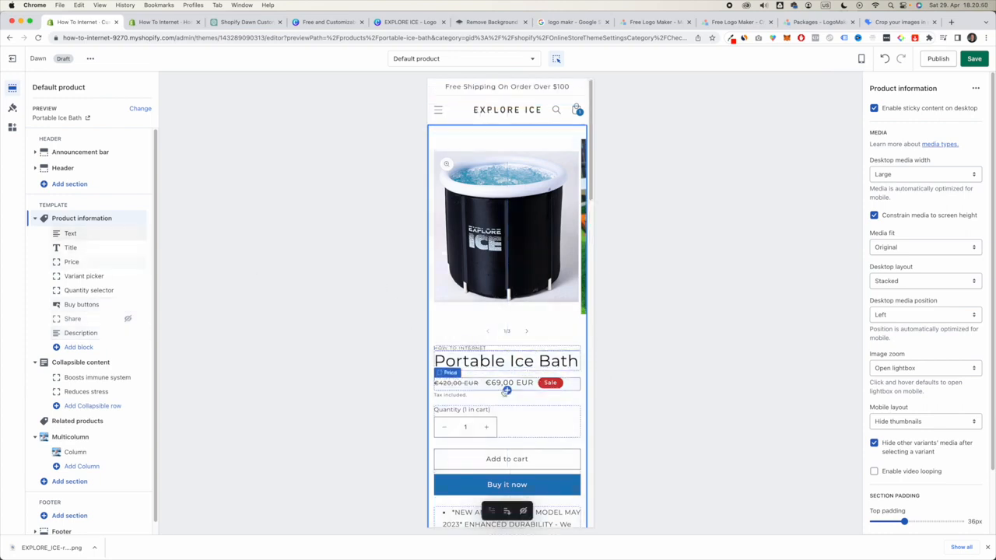
scroll(515, 372, down, 5)
scroll(515, 371, up, 5)
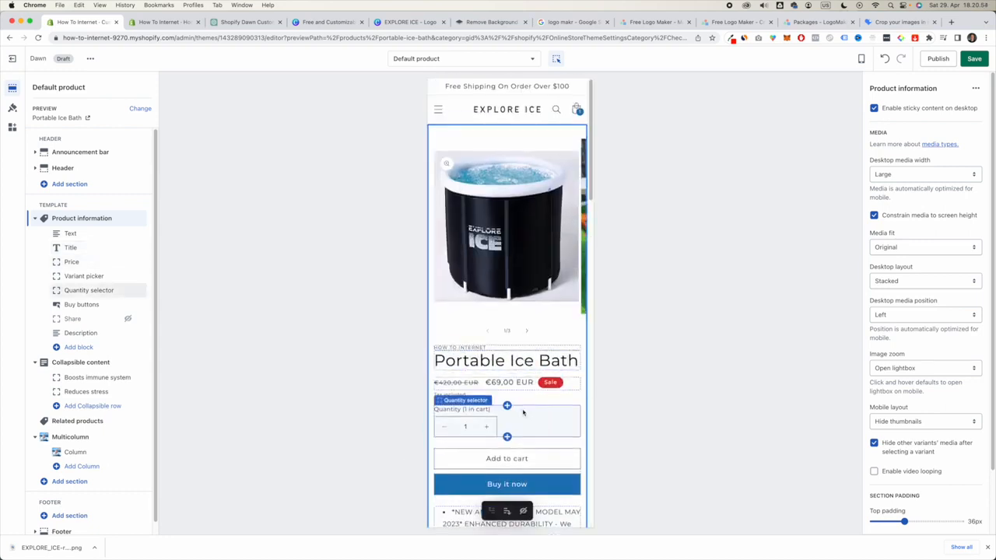
scroll(525, 413, down, 6)
scroll(524, 414, down, 15)
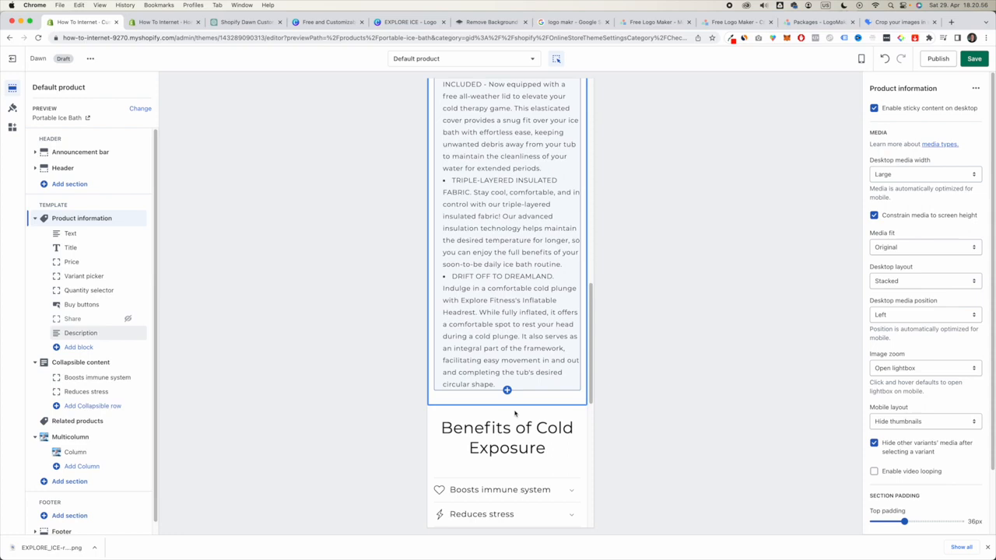
Step: Switch to the store admin and open the Portable Ice Bath product for editing
click(167, 22)
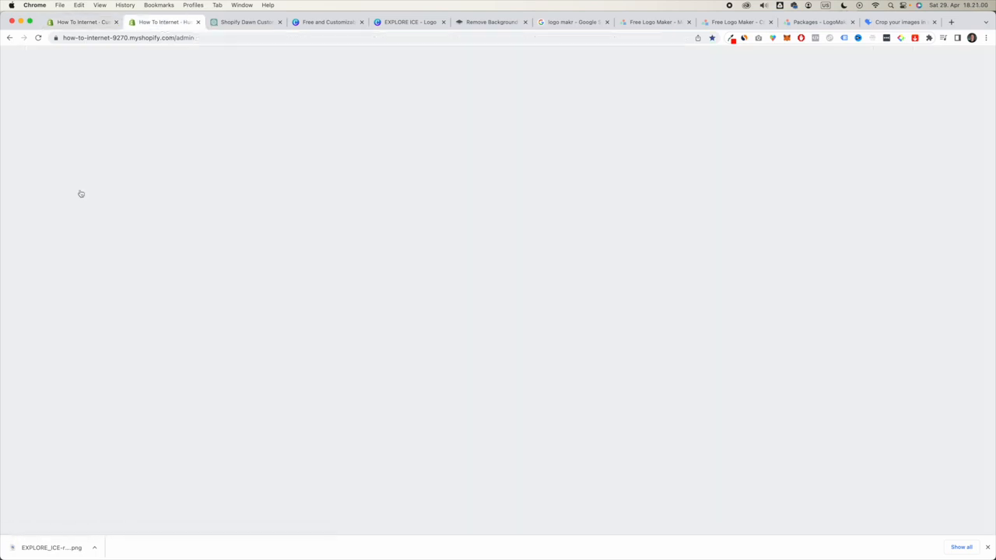
click(68, 114)
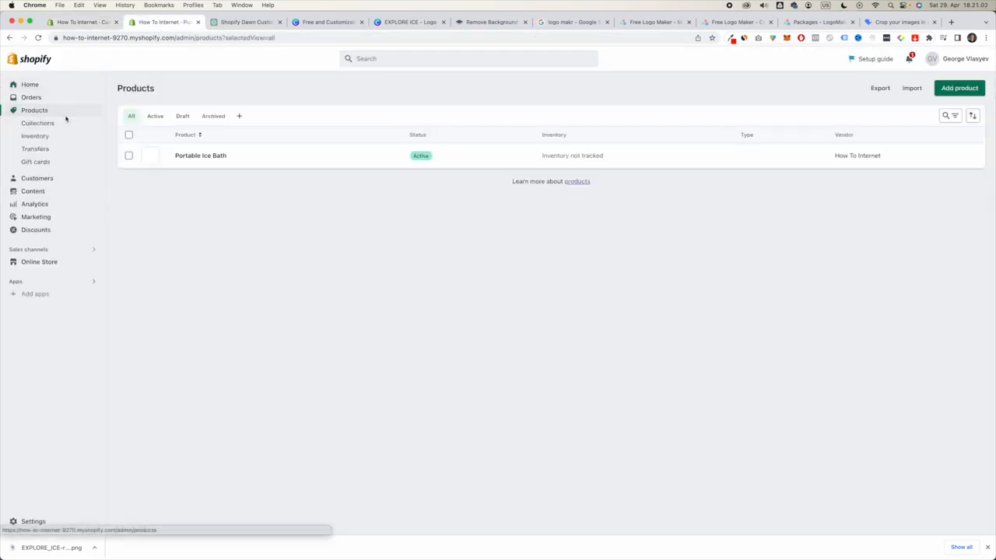
click(272, 159)
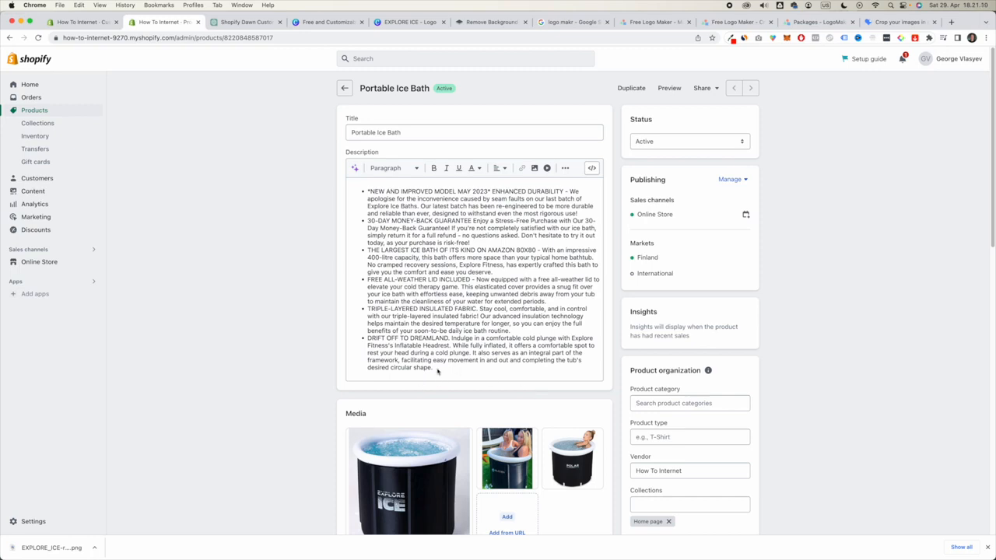
Step: Select the whole product description and view the options for generating a product description
drag(449, 373, 358, 188)
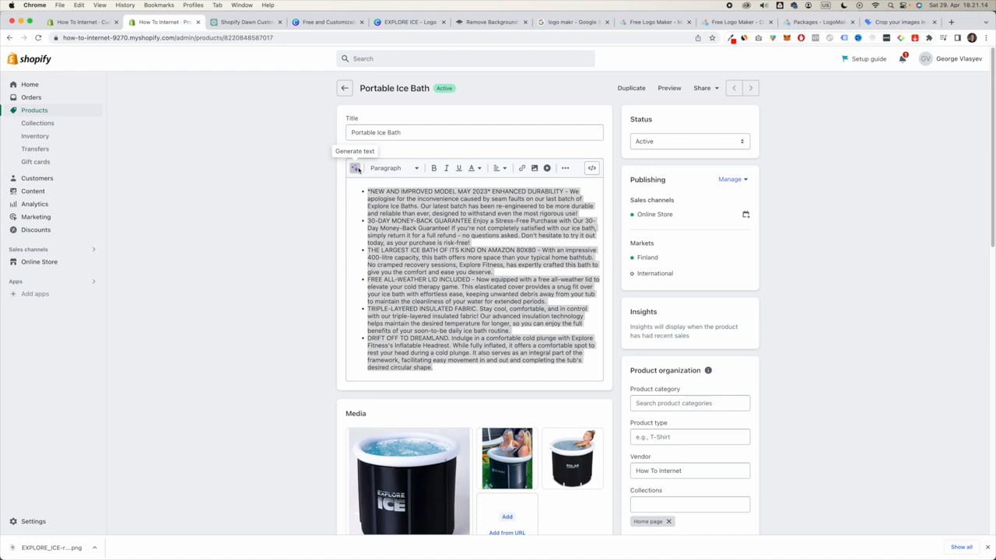
click(355, 169)
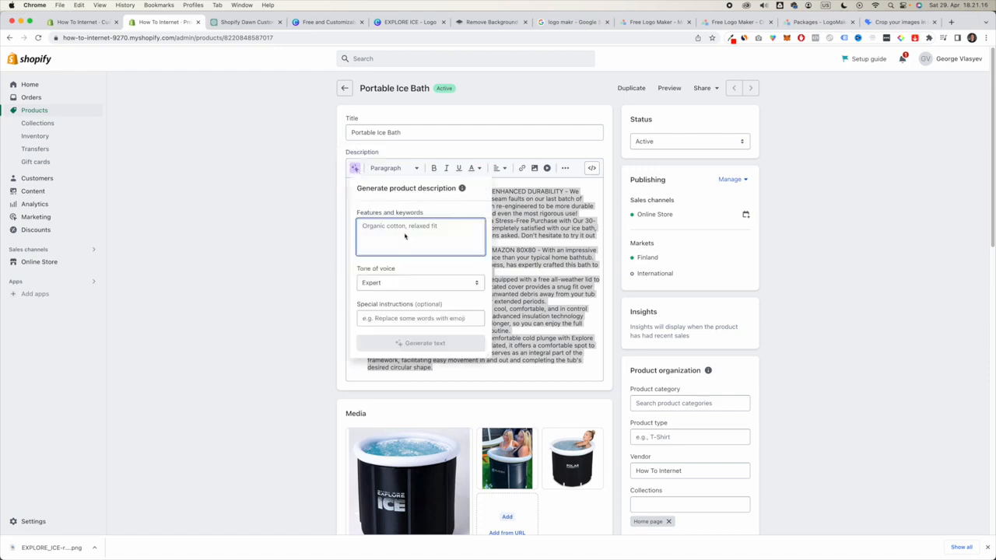
click(271, 242)
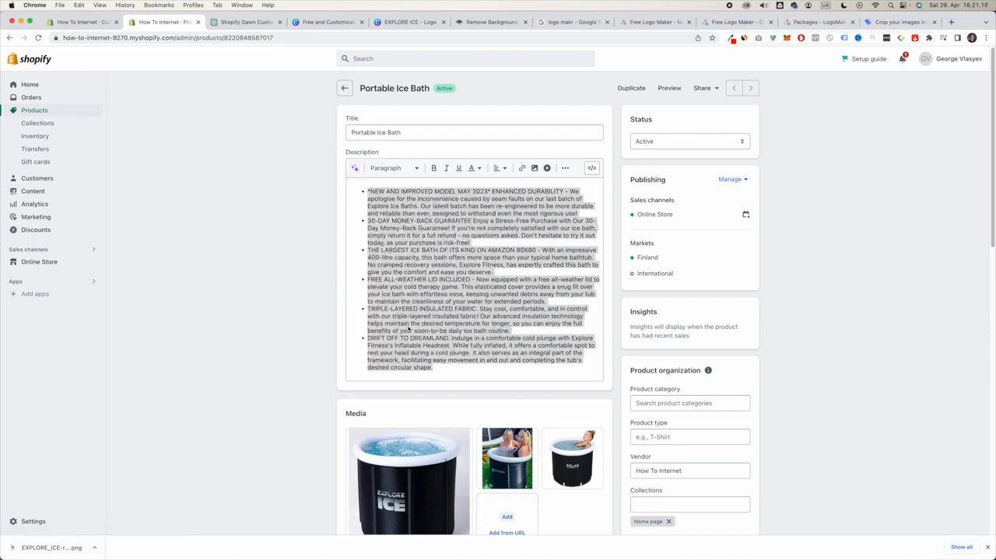
Step: Add a Size option to the product's variants with the values Medium and Large
scroll(241, 299, down, 2)
scroll(243, 301, down, 10)
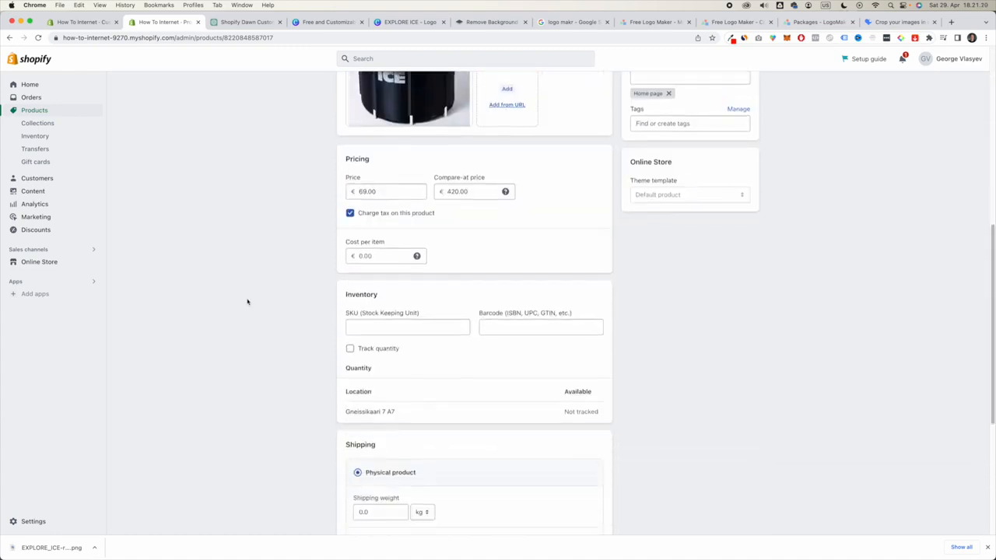
scroll(248, 301, up, 15)
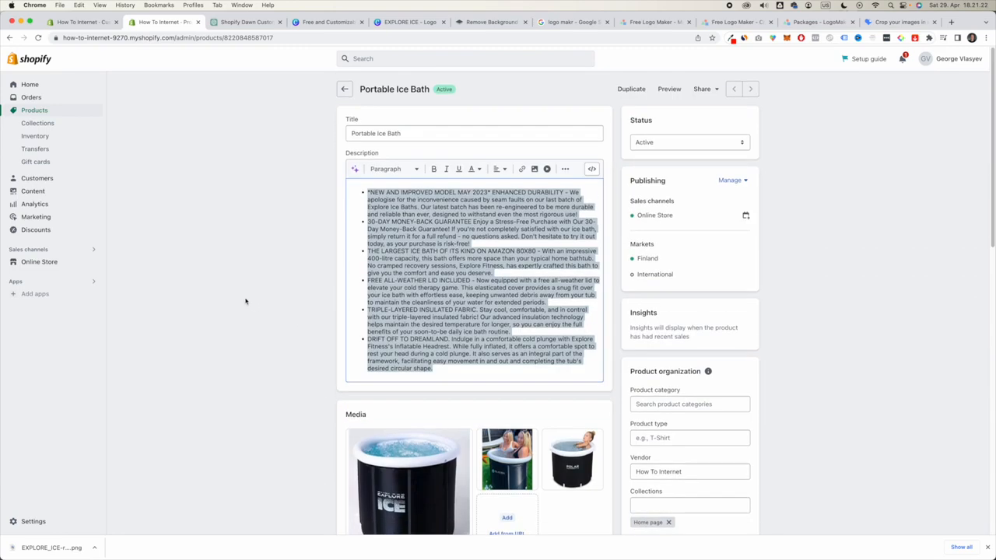
scroll(247, 301, down, 15)
scroll(287, 334, up, 12)
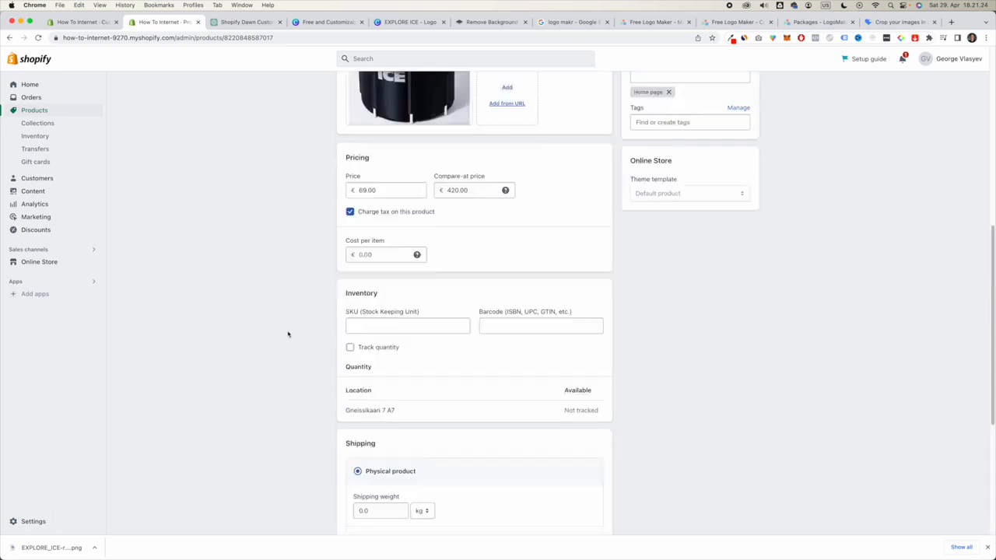
scroll(287, 334, down, 5)
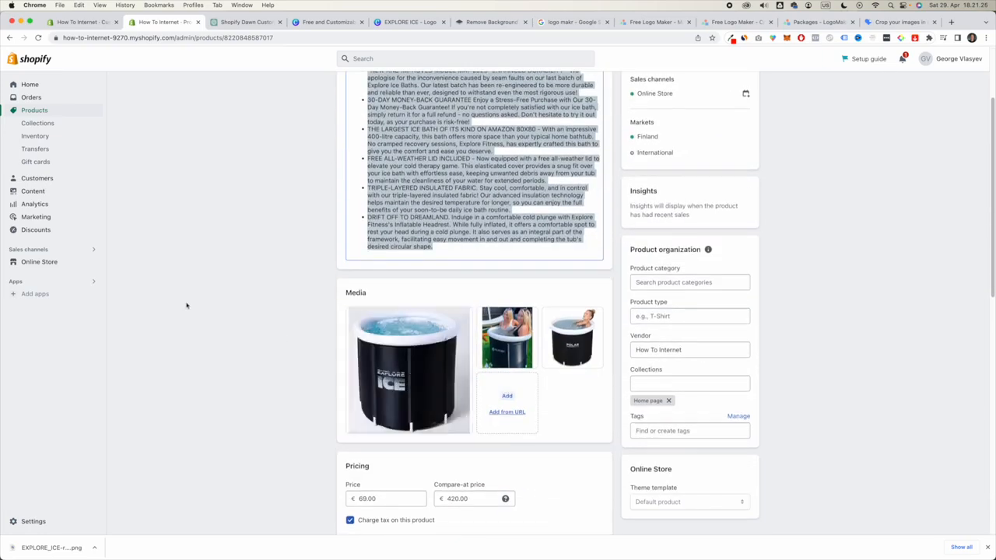
scroll(200, 313, down, 10)
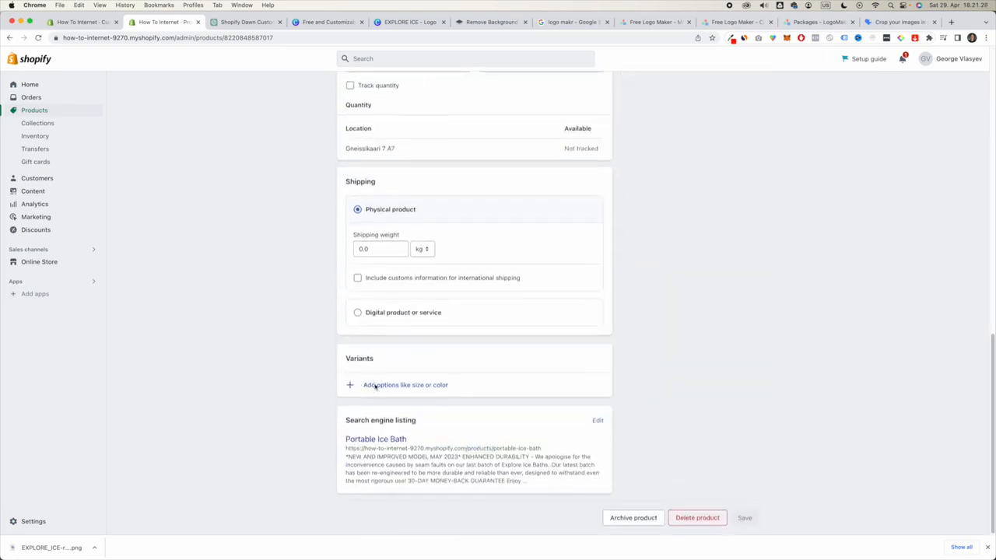
click(376, 385)
click(399, 411)
click(396, 429)
text(3)
key(BackSpace)
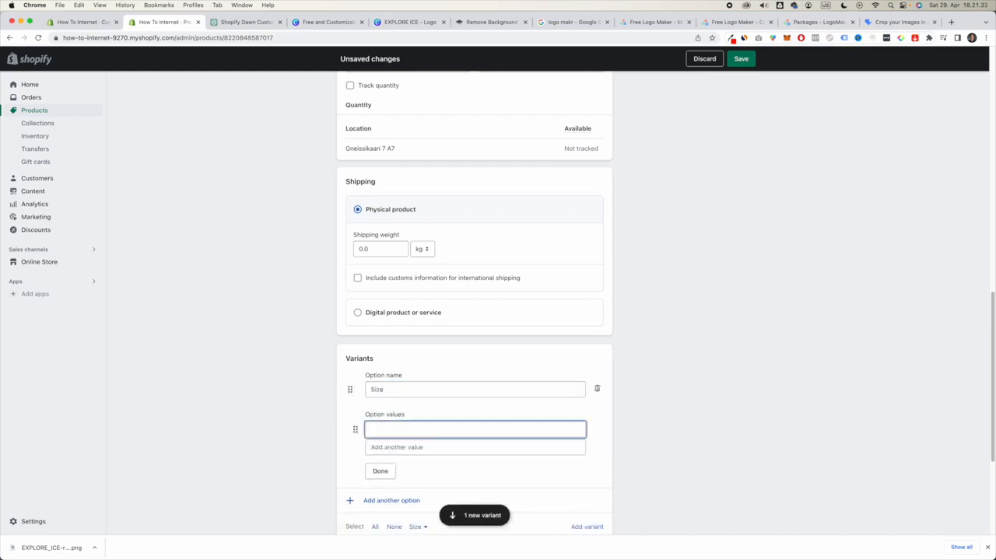
key(Tab)
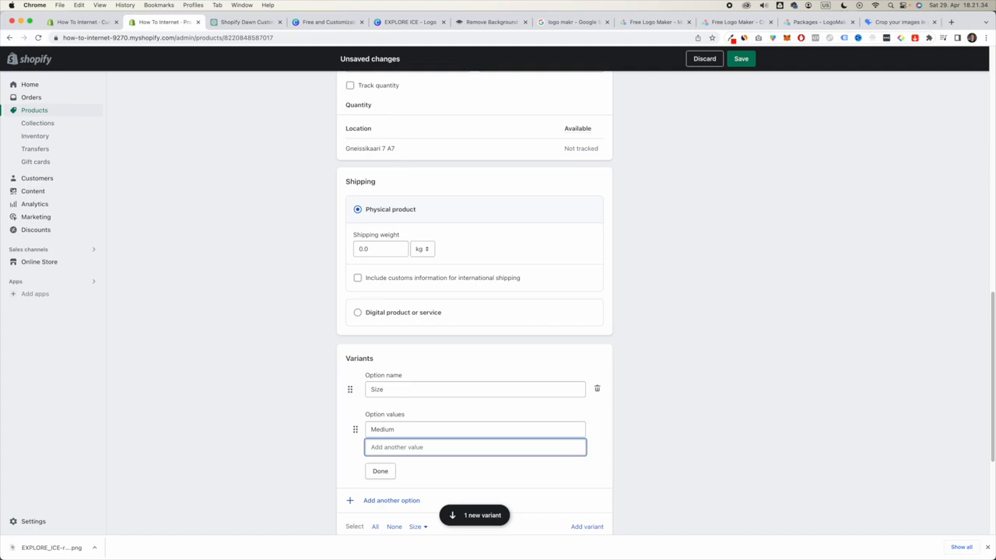
text(Lrge)
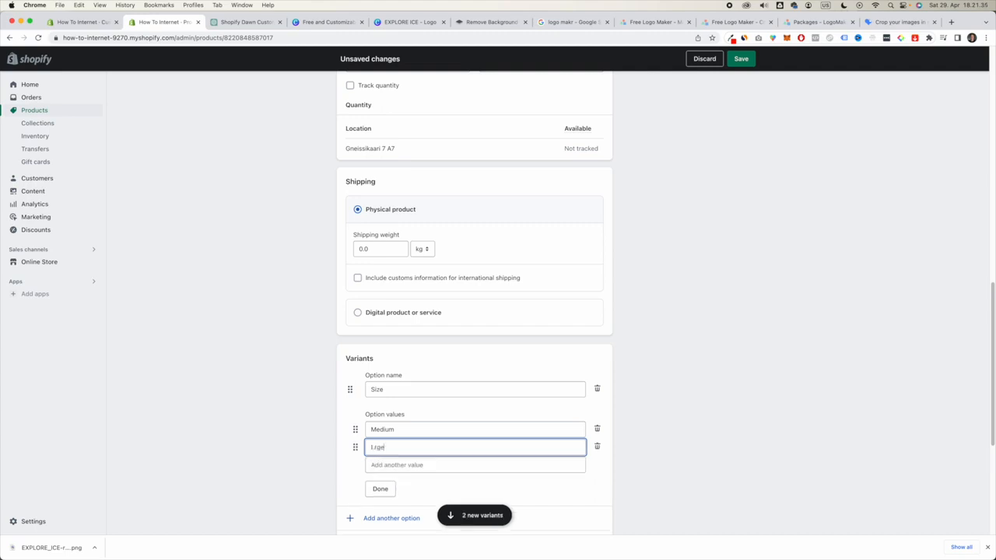
click(380, 489)
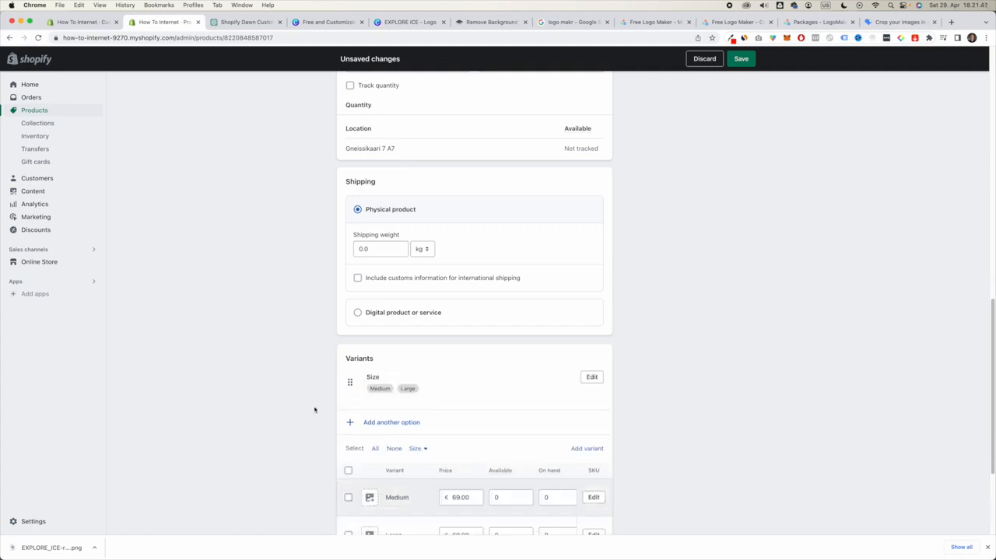
Step: Set the available quantity of the Medium and Large variants to 100 each and save the product
scroll(467, 390, down, 3)
click(511, 421)
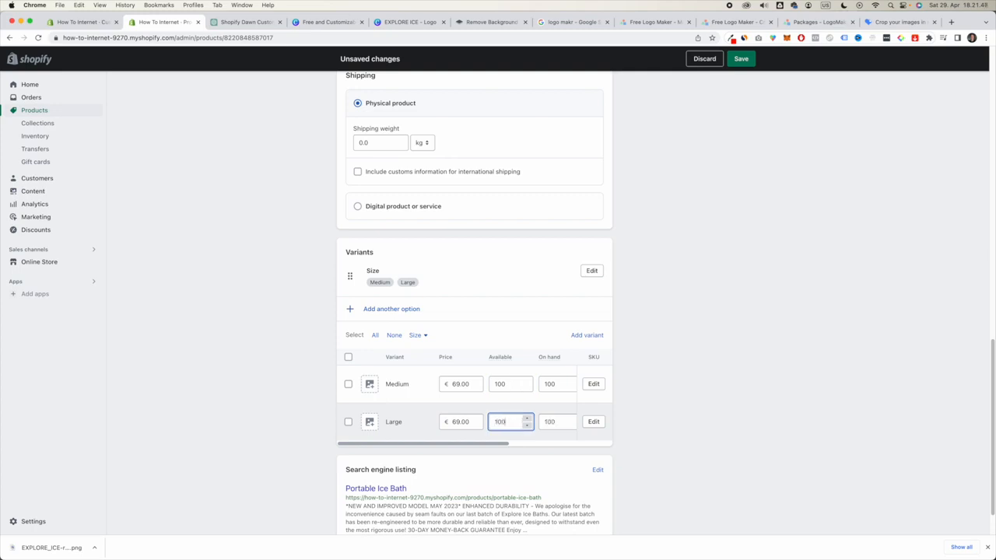
text(100)
click(741, 60)
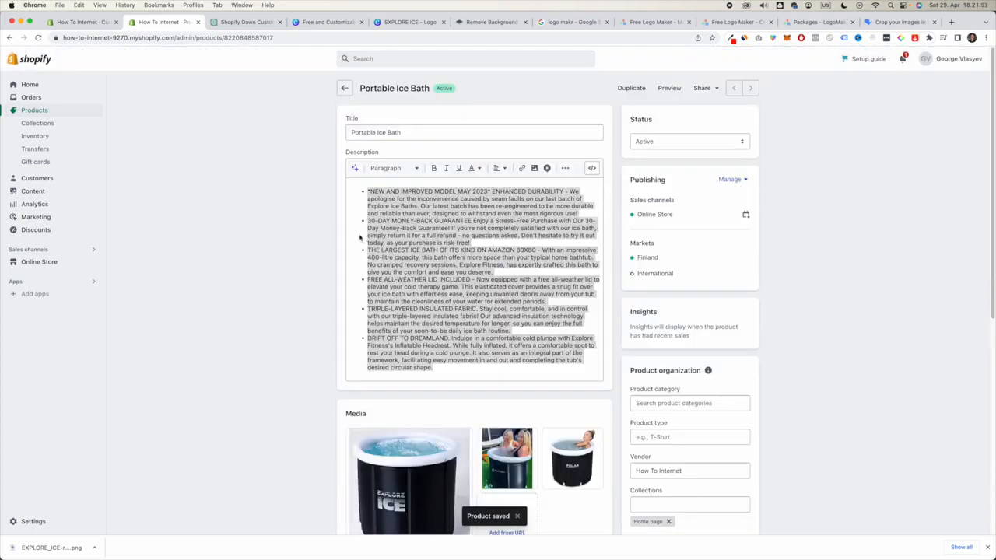
Step: Switch to the theme editor and select the Variant picker block on the product page
click(86, 22)
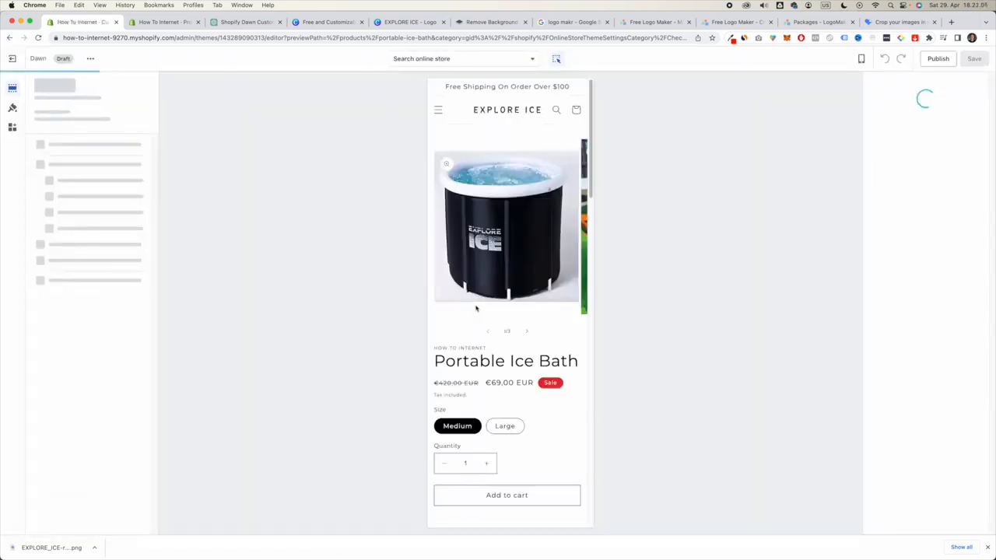
scroll(495, 310, down, 1)
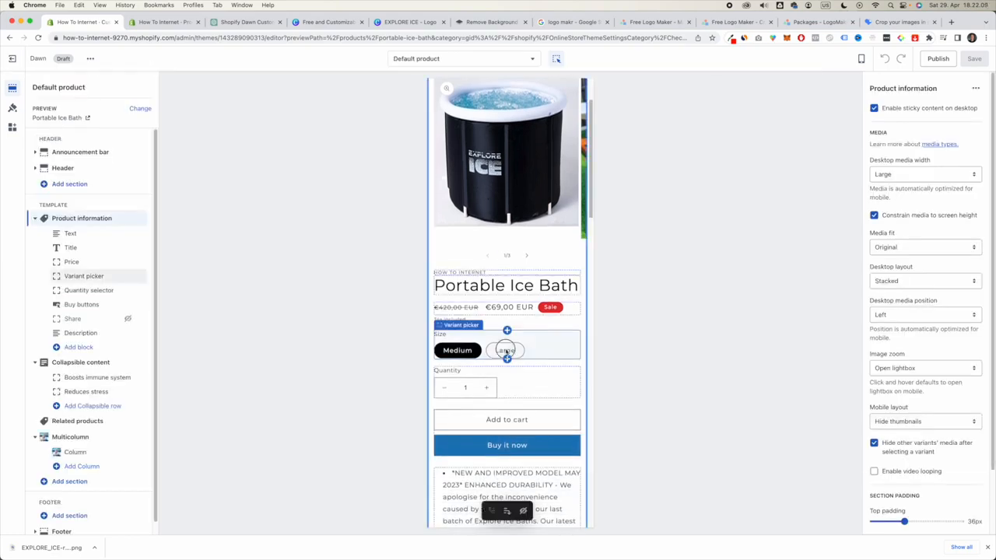
click(506, 351)
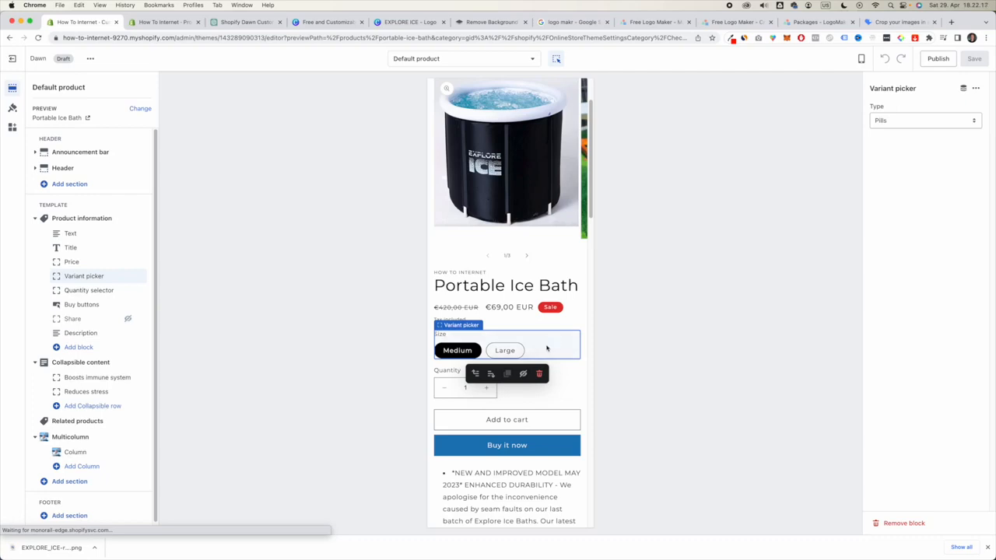
Step: Try the Dropdown type for the variant picker with its size list, and return the type to Pills
click(888, 125)
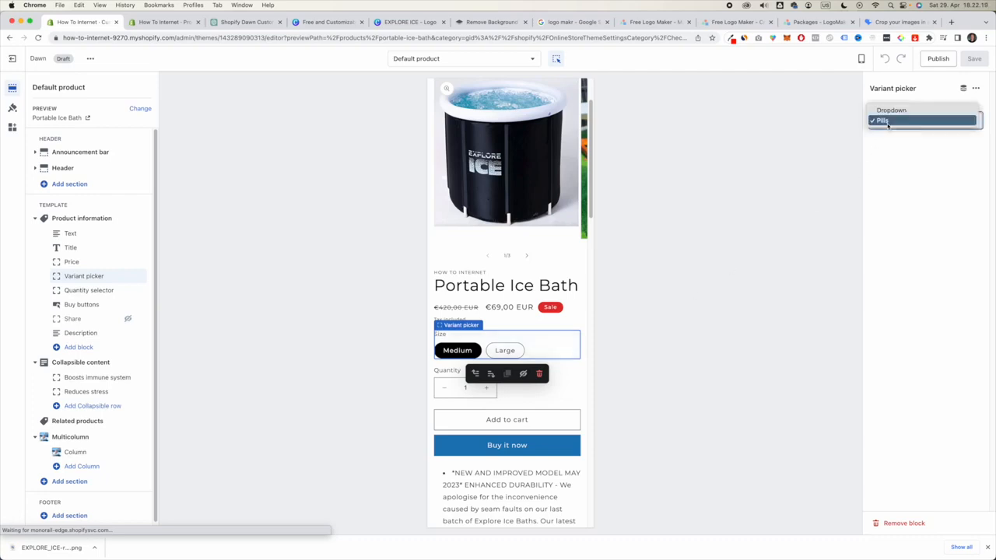
click(903, 140)
click(897, 125)
click(897, 111)
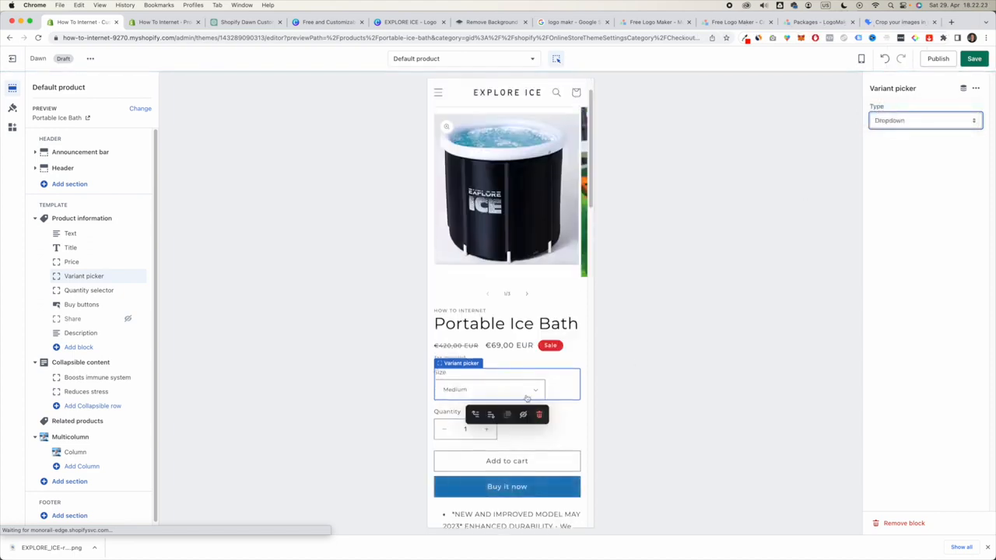
click(534, 391)
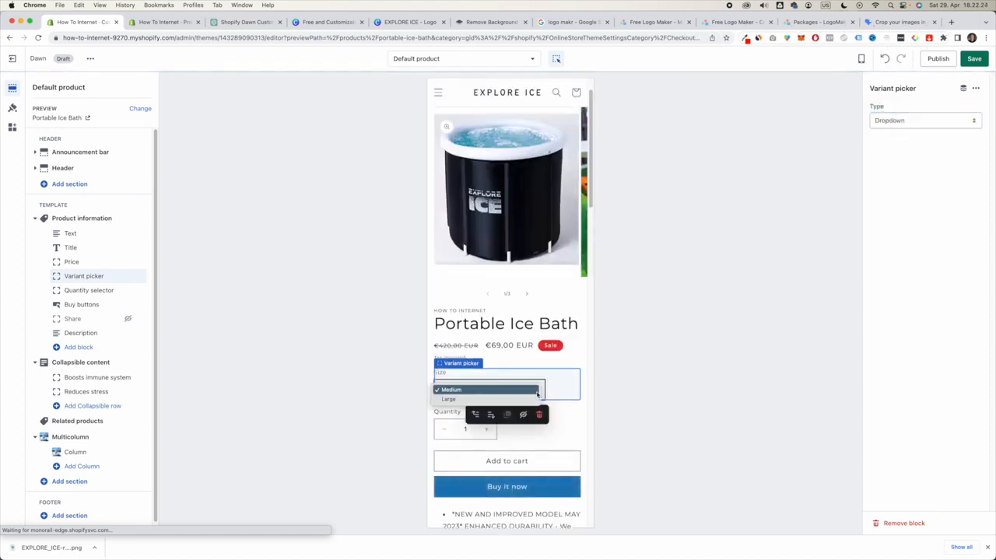
click(664, 393)
click(948, 118)
click(940, 133)
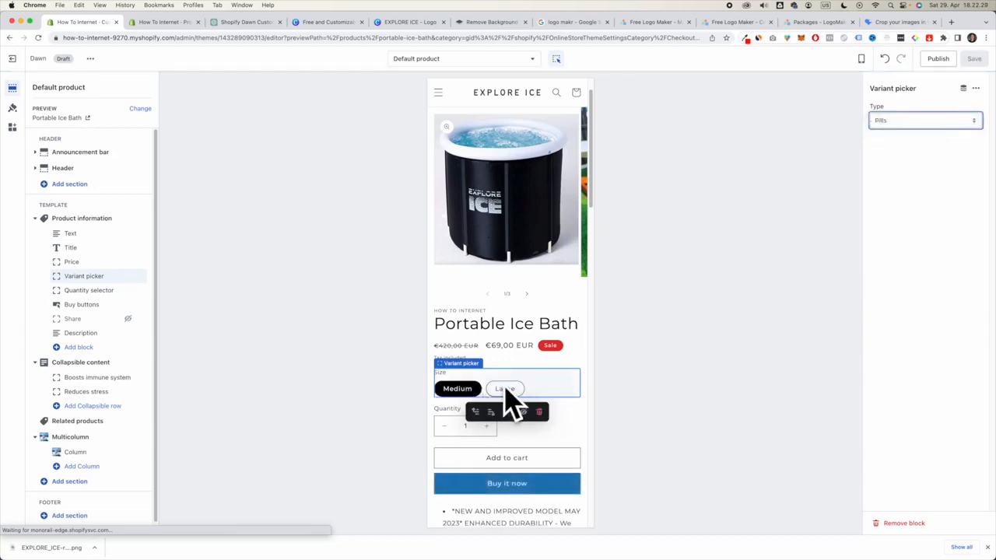
Step: Remove the button from the "Feature of the product" Multicolumn section by clearing its button label
scroll(384, 373, down, 10)
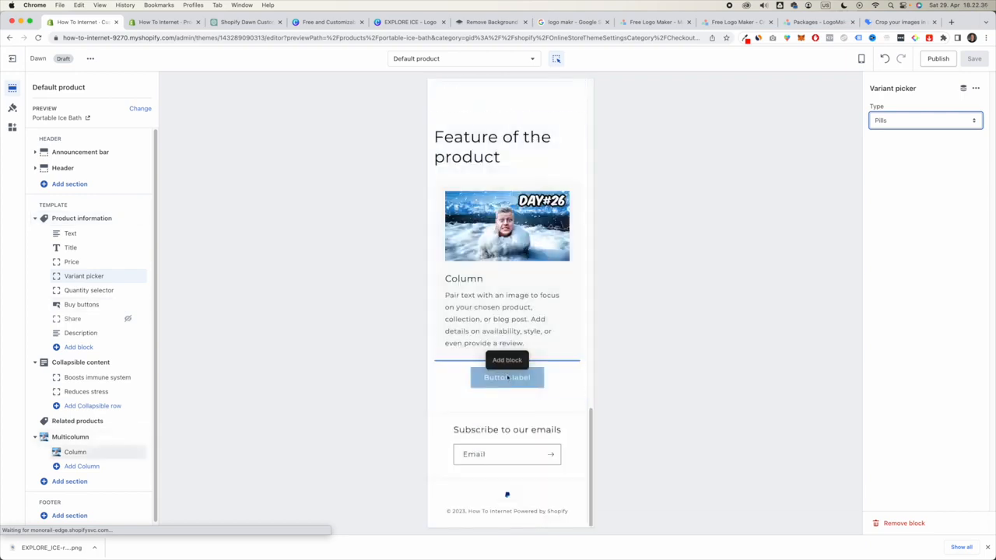
scroll(541, 376, up, 1)
scroll(541, 376, down, 1)
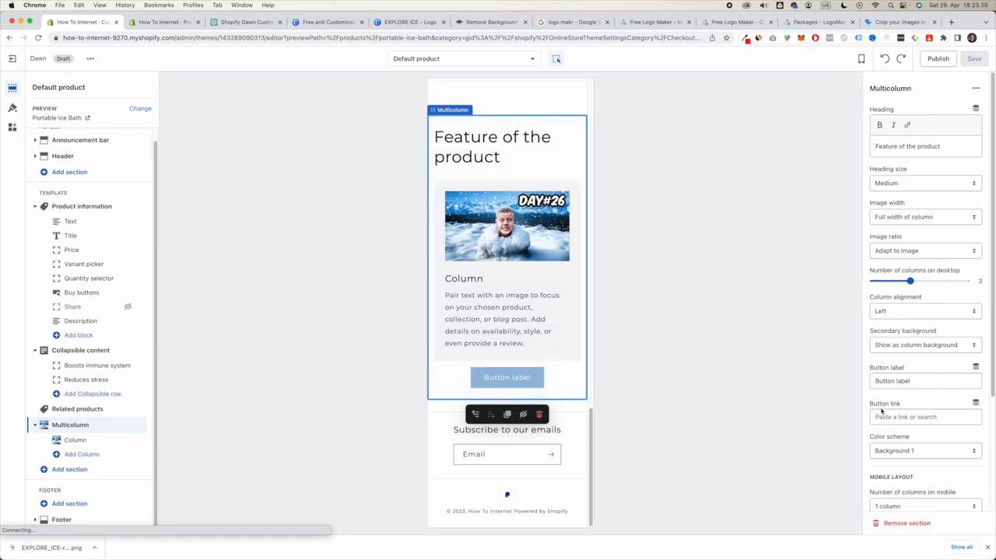
click(911, 417)
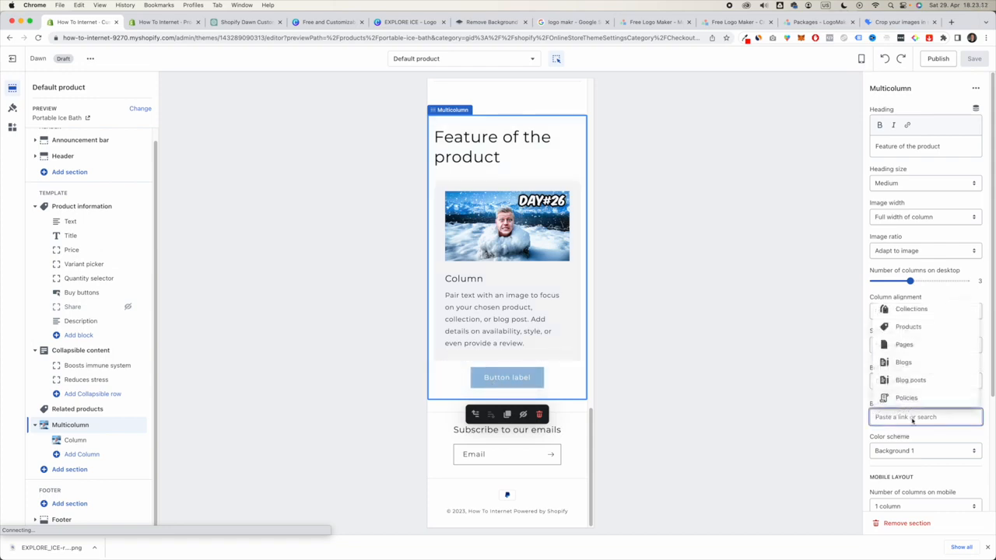
click(915, 440)
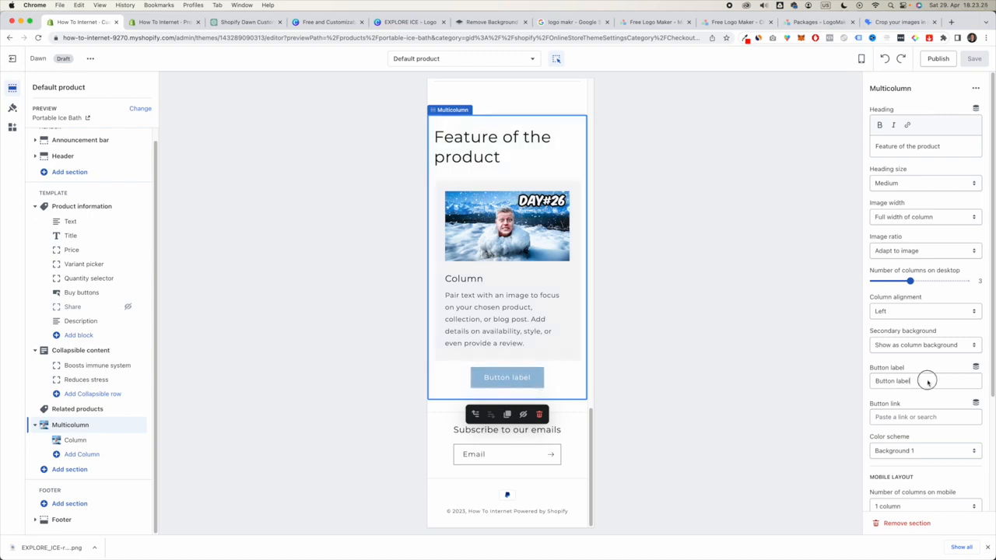
drag(927, 382, 848, 382)
key(BackSpace)
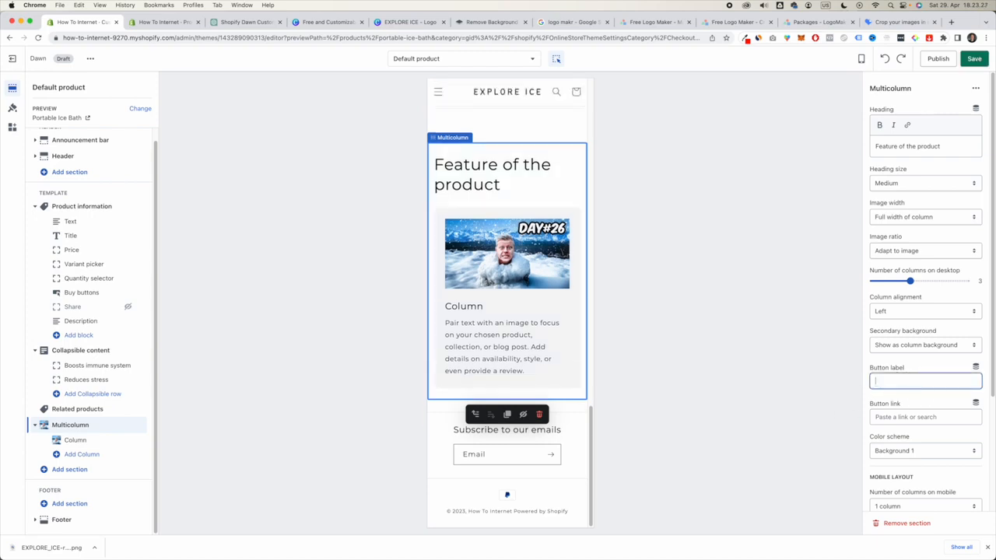
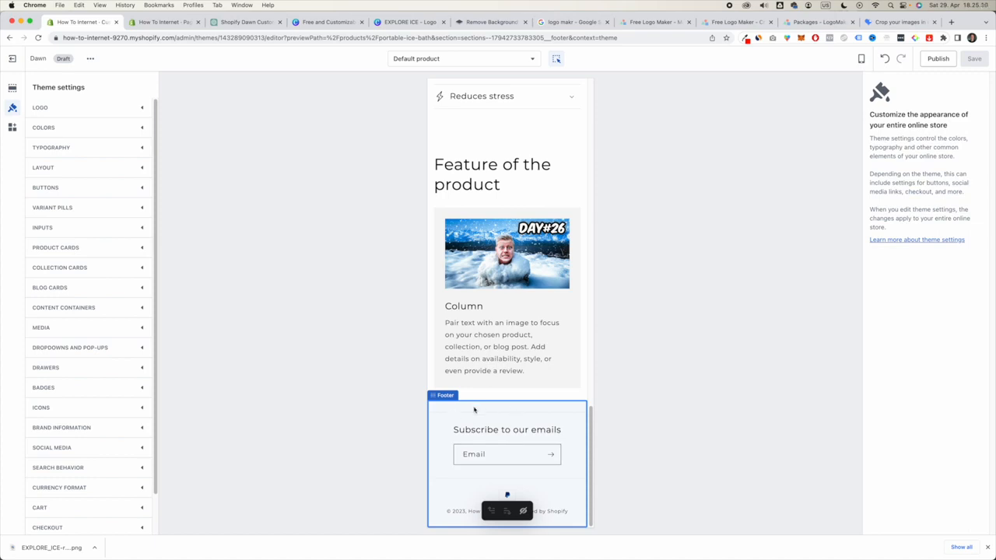
Step: Switch to the store admin and open the Policies page in the store settings
click(175, 24)
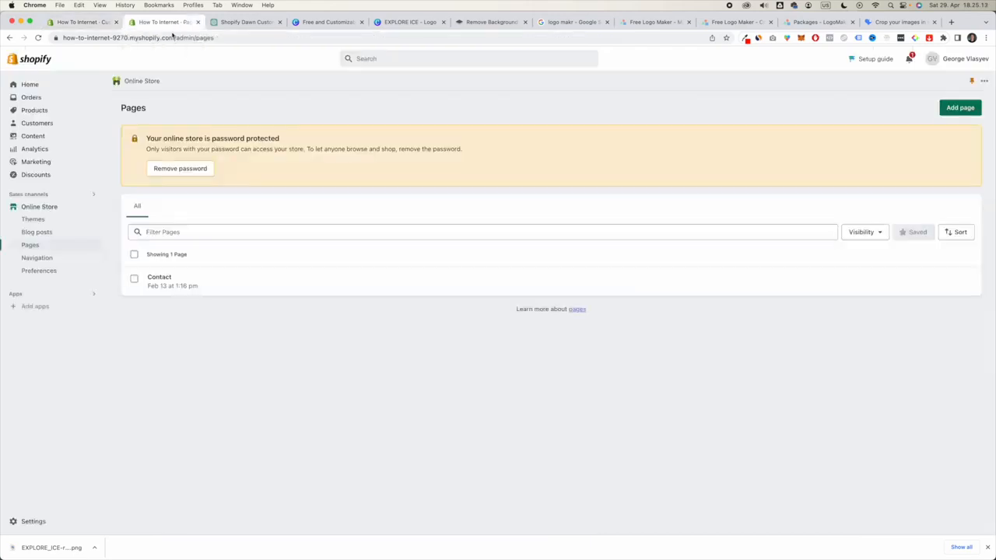
click(40, 521)
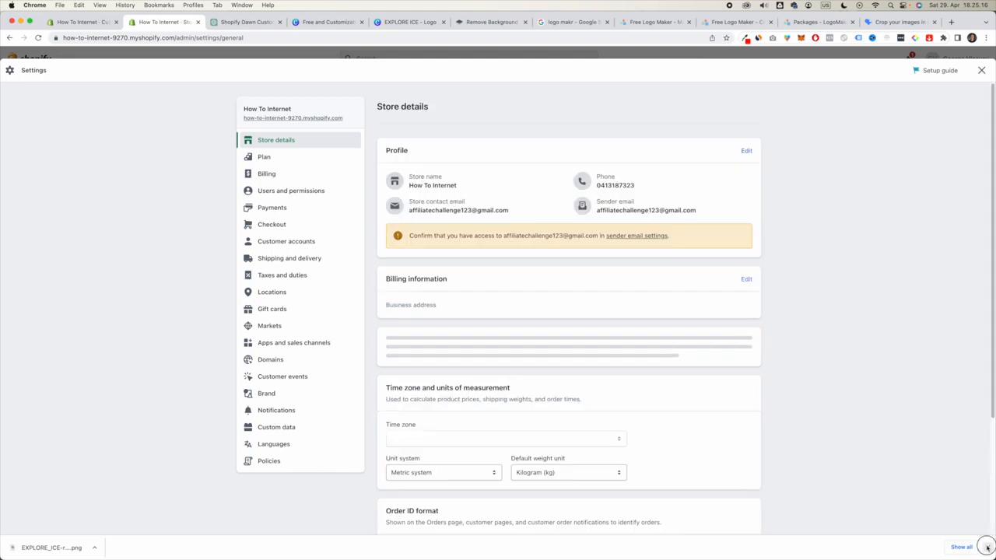
click(987, 548)
click(268, 461)
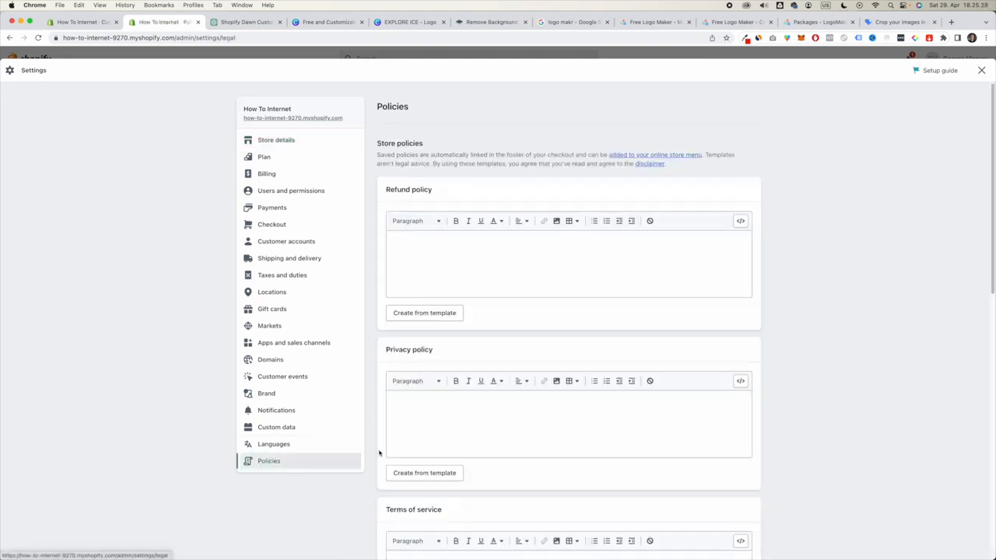
Step: Create the store's Refund policy from the template
scroll(507, 289, down, 5)
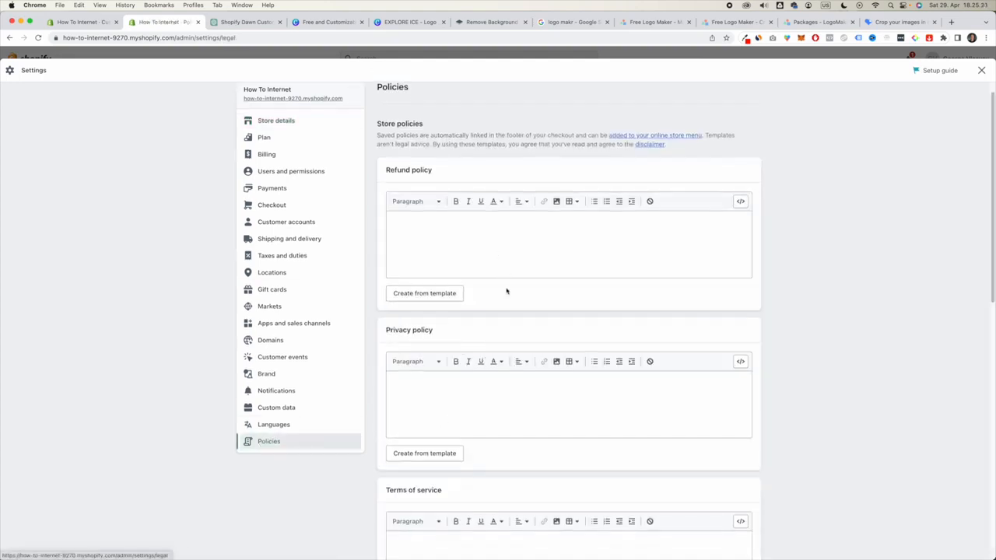
scroll(498, 291, up, 5)
click(440, 318)
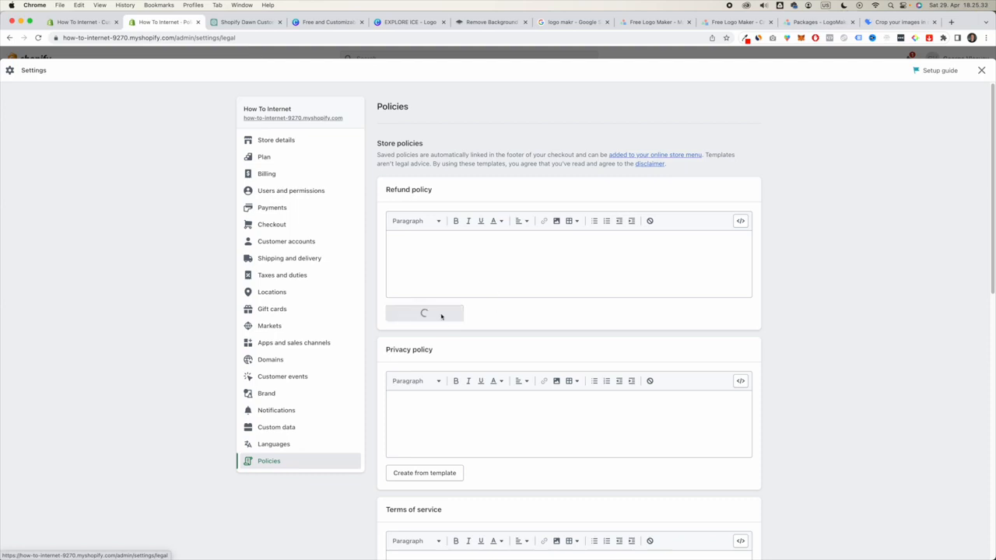
Step: Create the store's Privacy policy, Terms of service and Contact information from their templates
scroll(413, 436, down, 5)
click(410, 482)
scroll(350, 423, down, 5)
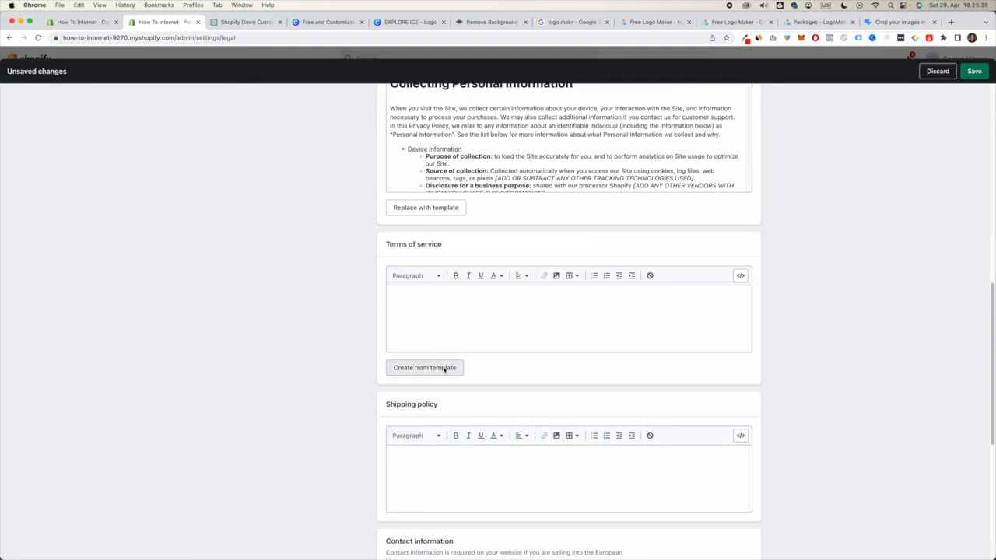
click(446, 369)
scroll(389, 342, down, 5)
click(428, 363)
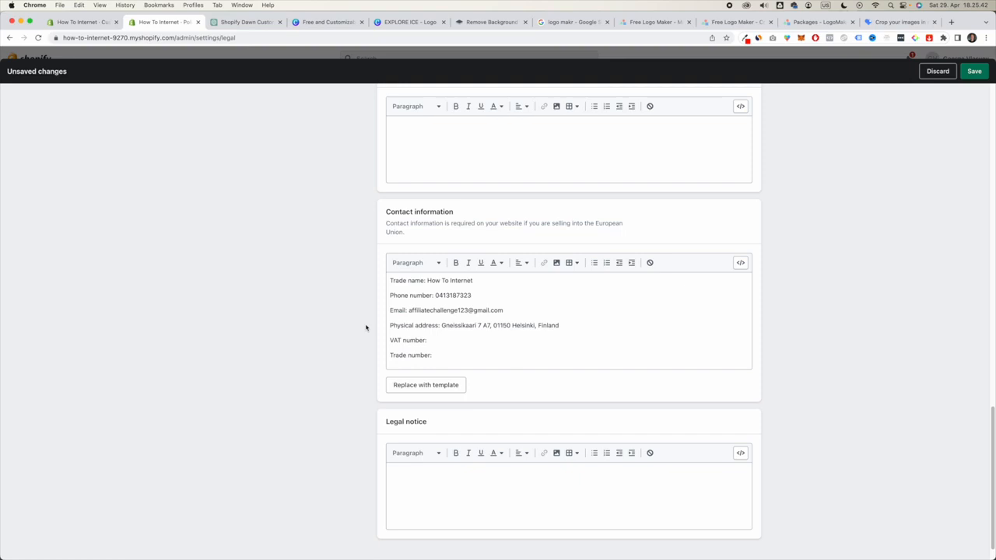
Step: Try a 150-day return period in the Refund policy's opening sentence, and restore it to 30 days
scroll(865, 278, up, 15)
drag(537, 292, 458, 293)
click(459, 294)
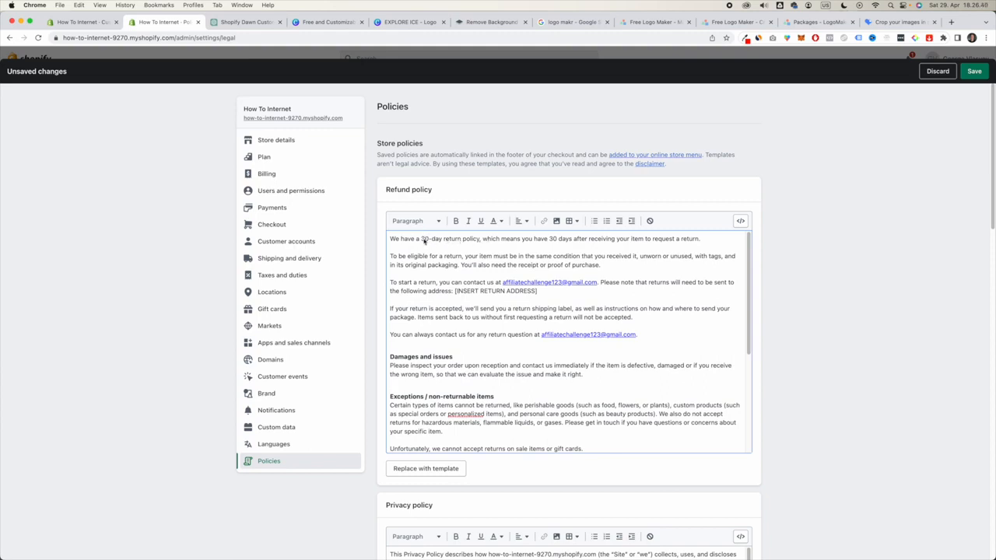
key(BackSpace)
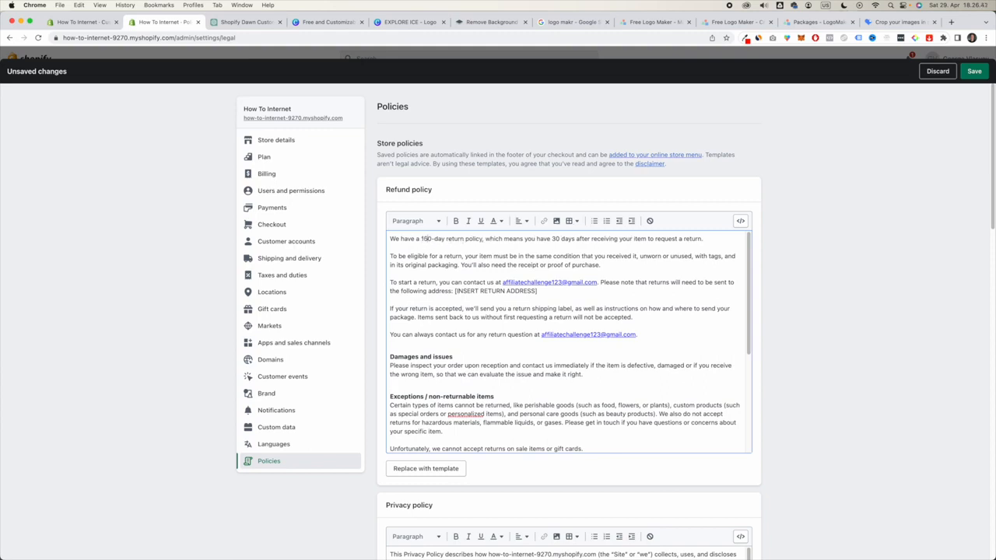
text(3)
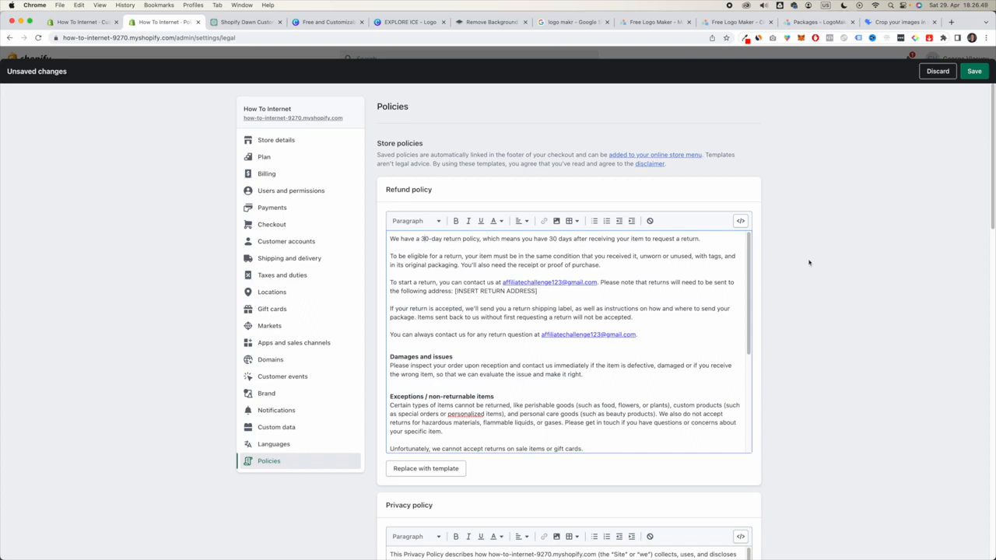
Step: Save the store policies, close the settings and open the Footer menu in the online store's navigation
click(979, 74)
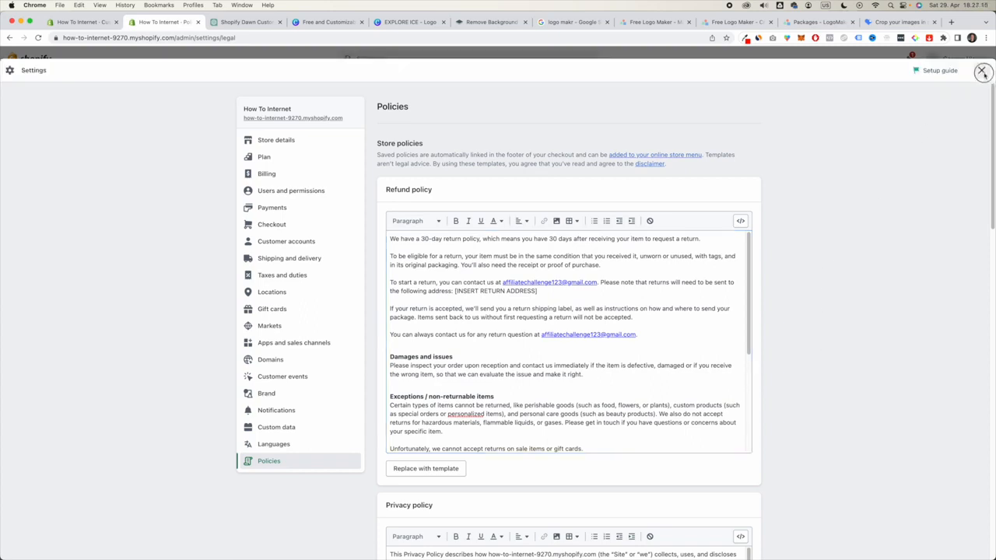
click(984, 73)
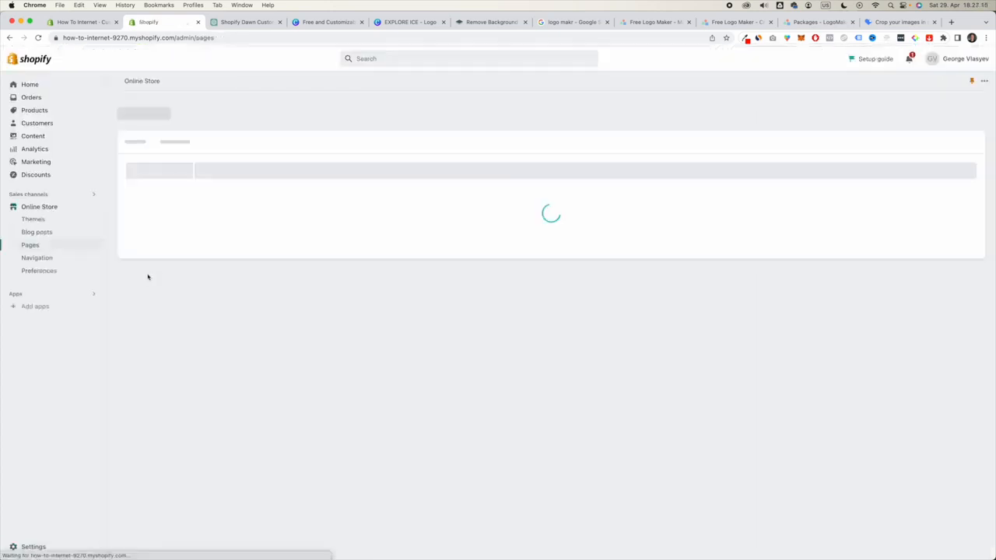
click(65, 261)
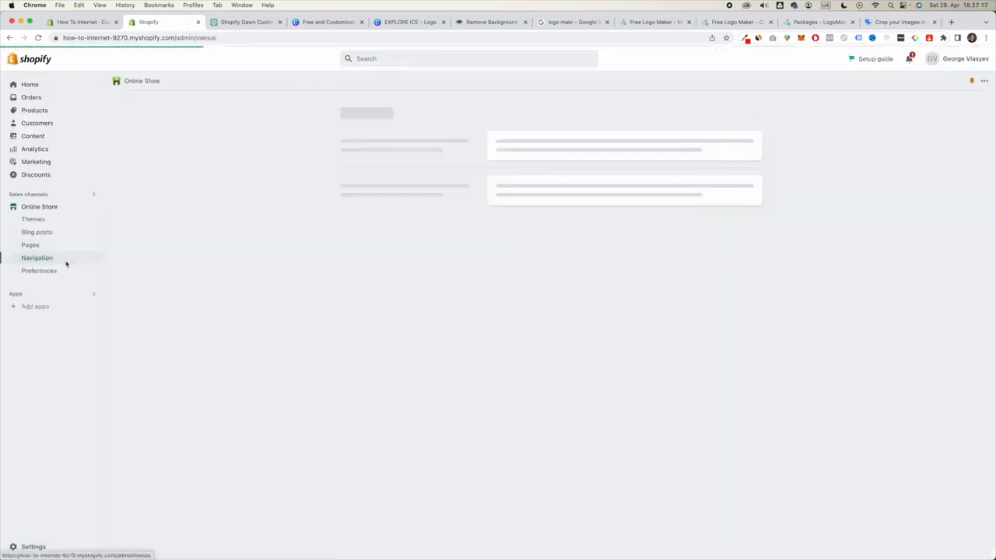
click(513, 250)
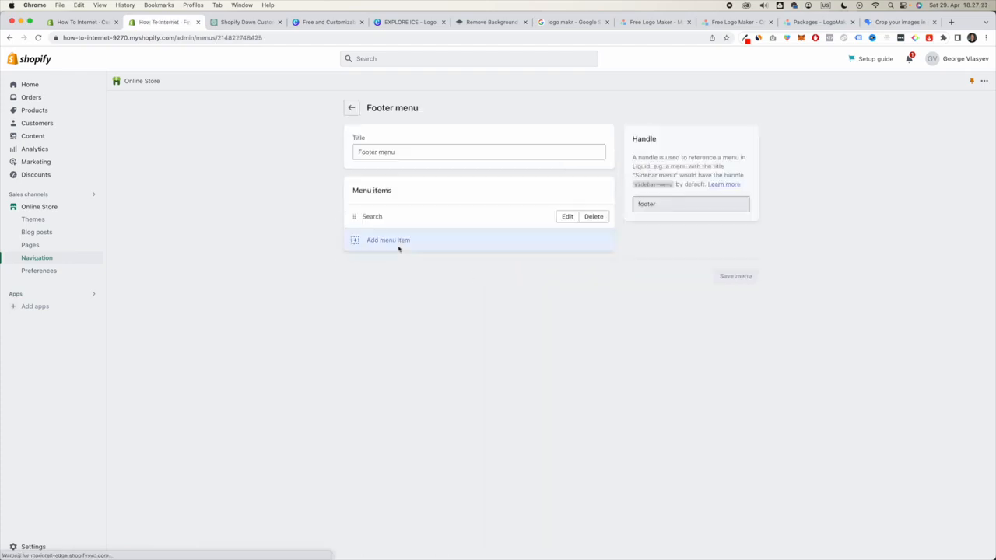
Step: Add a menu item to the Footer menu that links to the Privacy Policy
click(398, 247)
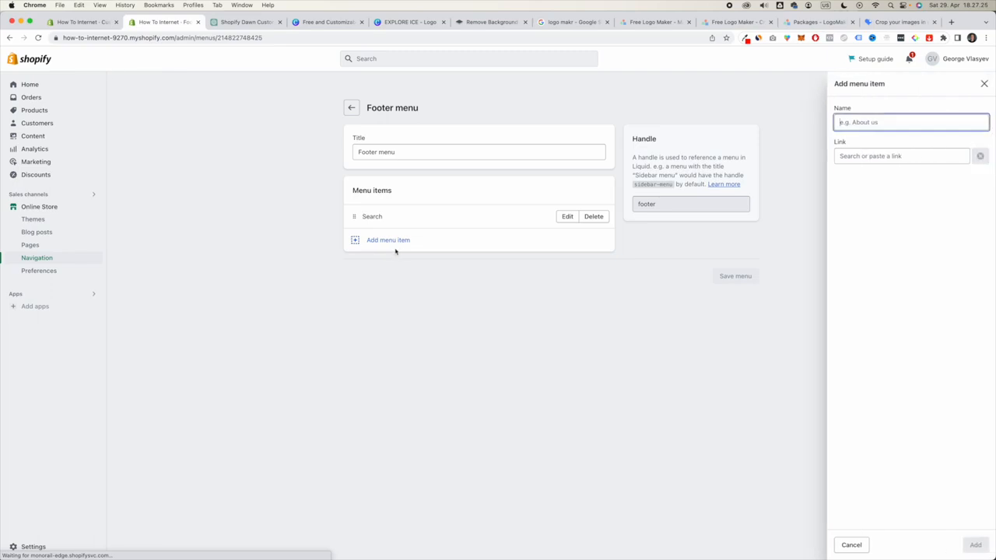
click(861, 158)
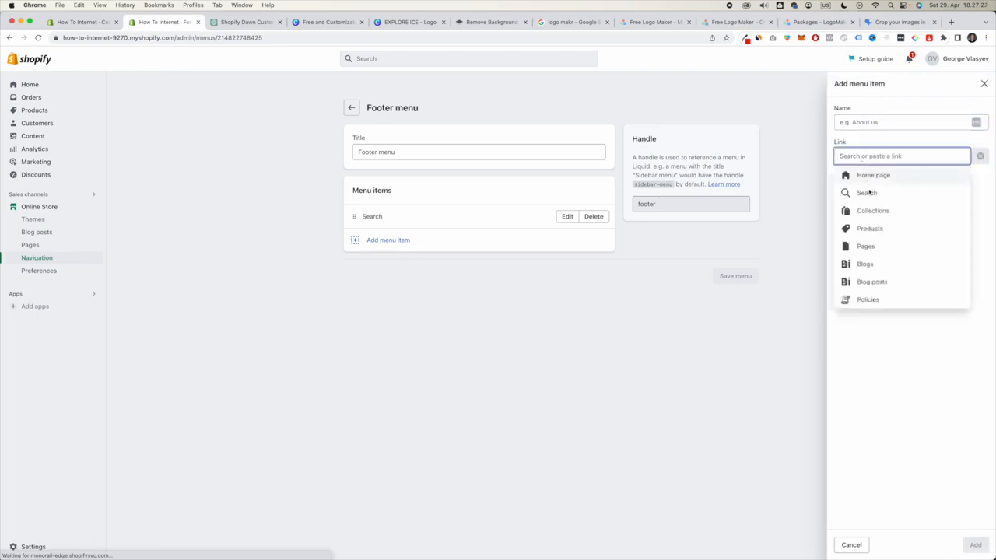
click(889, 300)
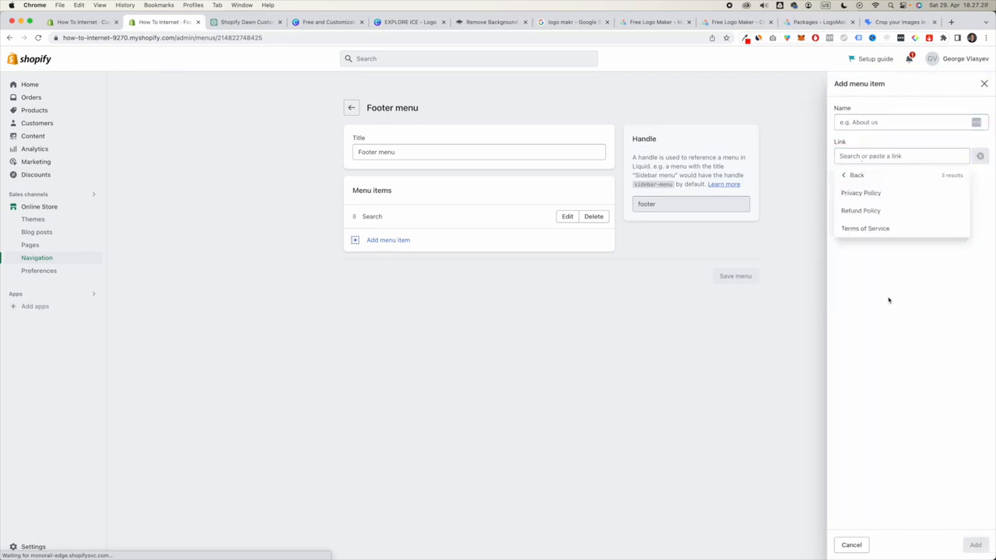
click(883, 195)
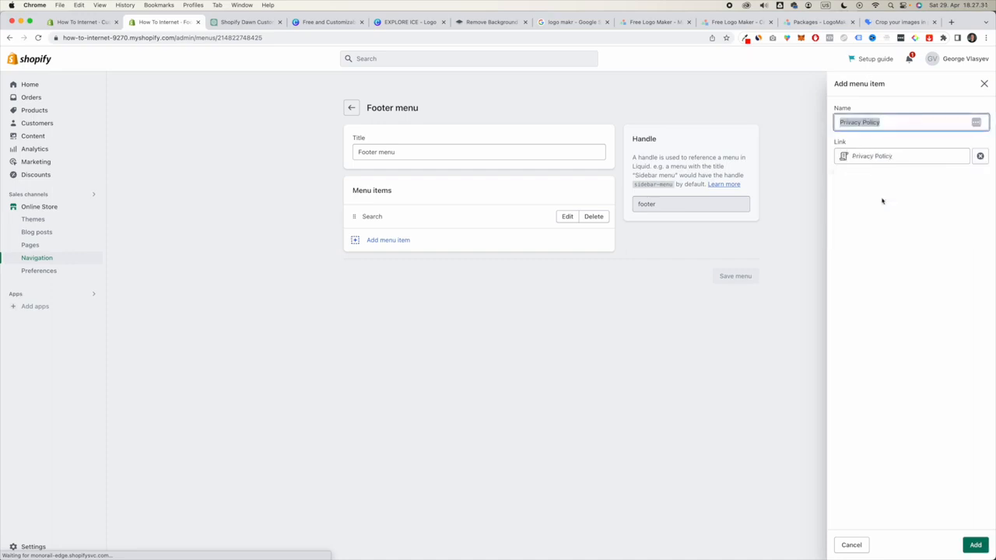
click(973, 545)
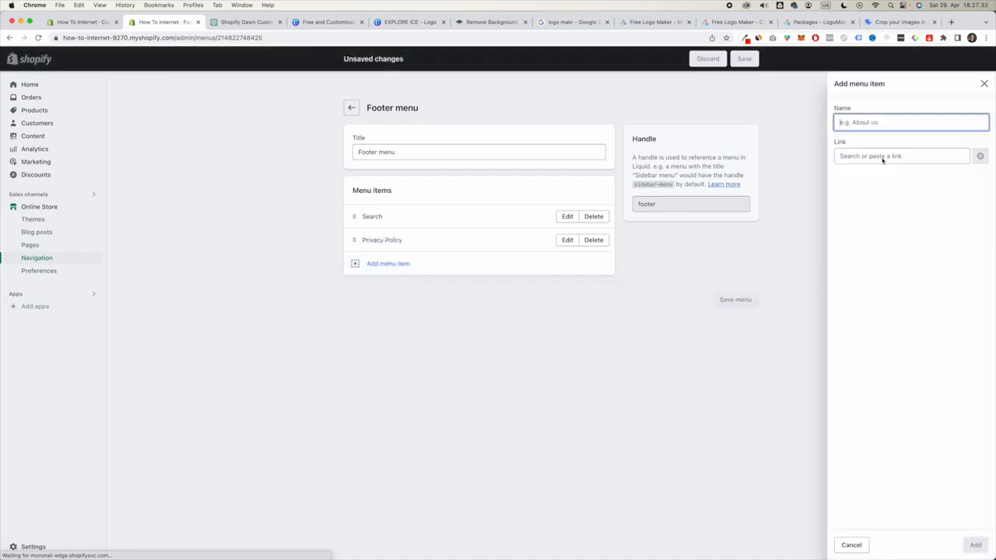
Step: Add a Footer menu item that links to the Refund Policy
click(879, 159)
click(879, 299)
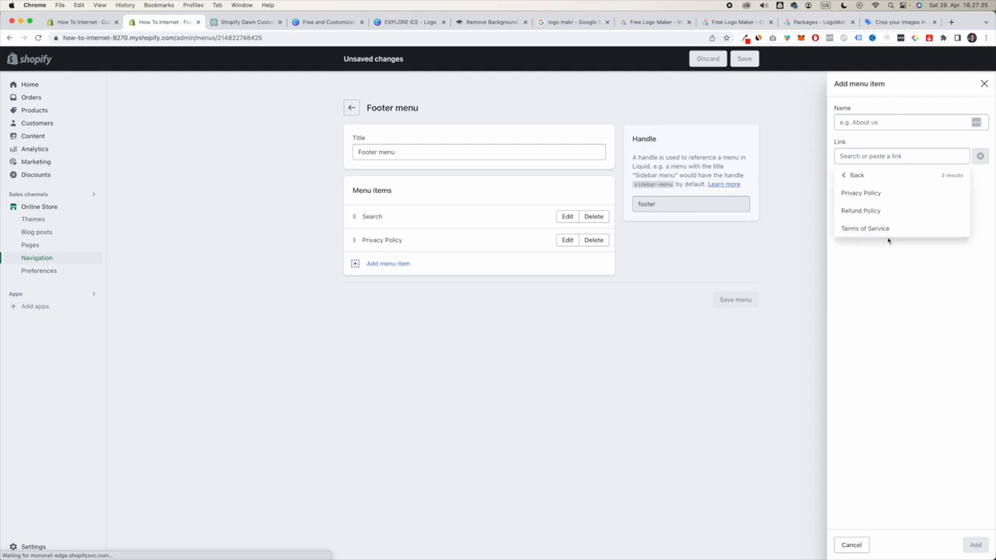
click(883, 212)
click(976, 545)
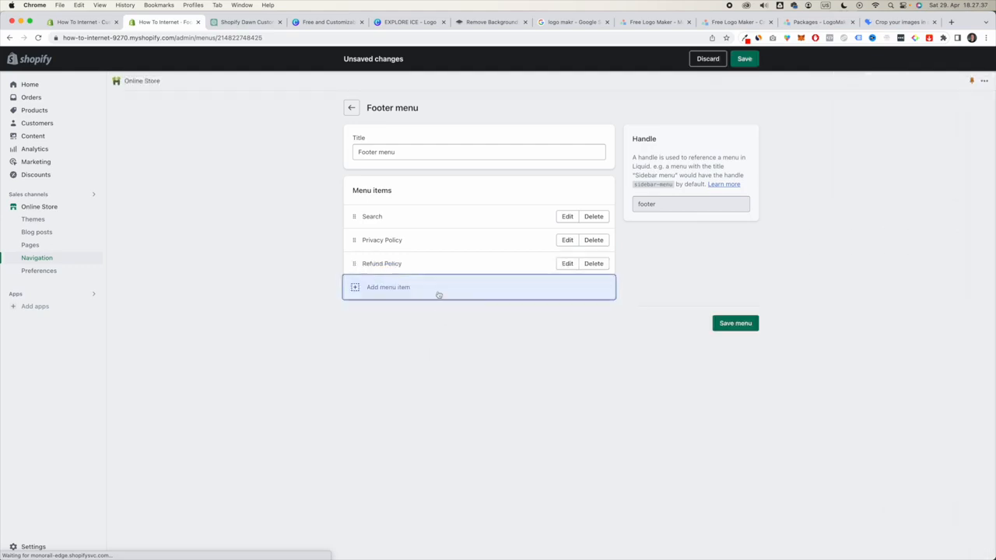
Step: Add a Footer menu item that links to the Terms of Service, and save the menu
click(438, 296)
click(887, 159)
click(883, 299)
click(895, 225)
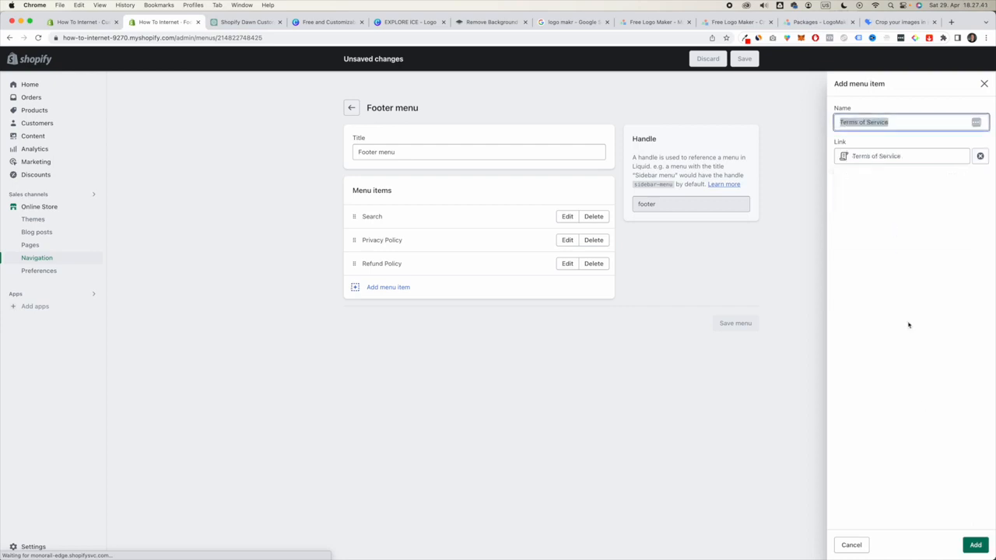
click(976, 545)
click(738, 349)
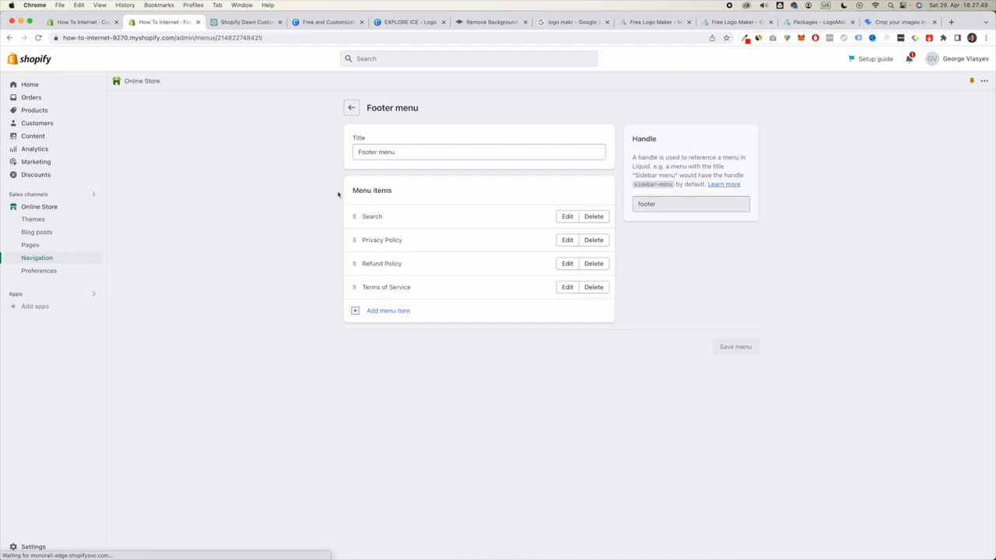
drag(362, 217, 362, 240)
click(361, 240)
click(302, 277)
Step: Switch to the theme editor and add a Menu block to the Footer section, using the Footer menu
click(84, 22)
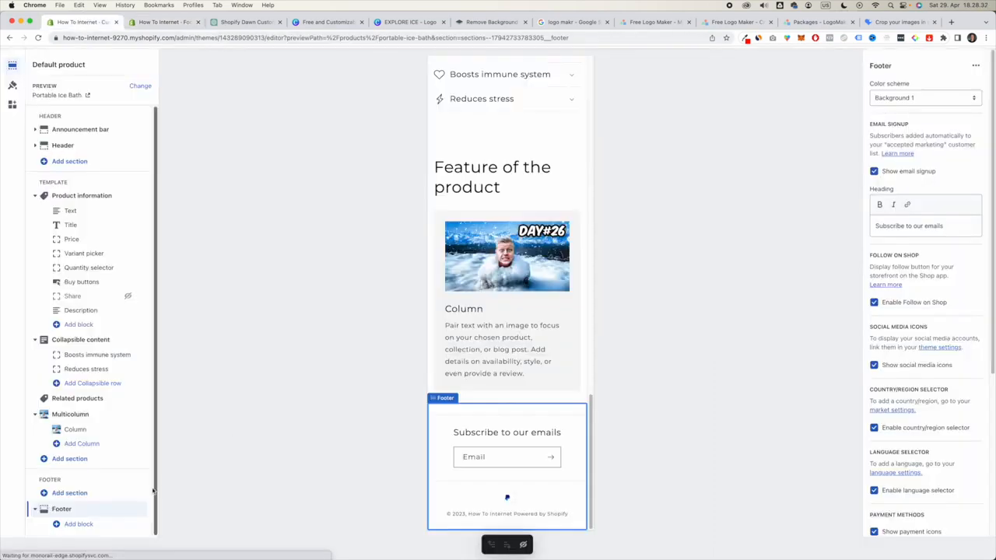
click(80, 525)
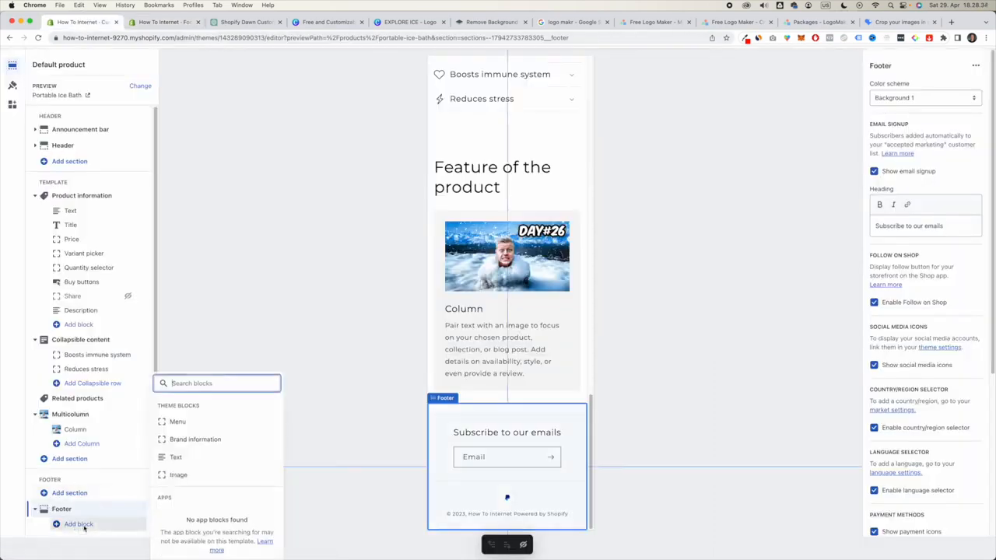
click(197, 420)
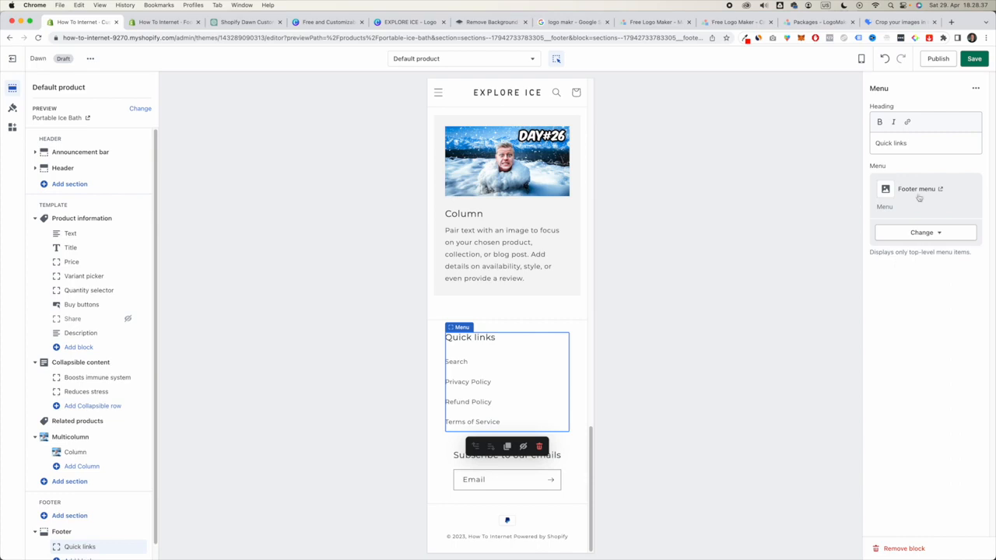
click(935, 235)
click(963, 326)
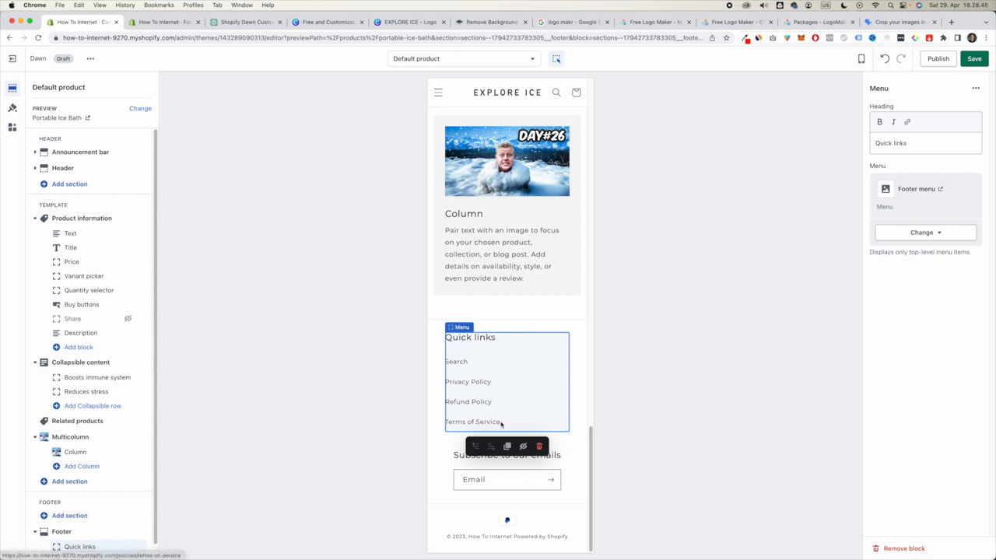
Step: Set the footer menu block's heading to "Menu" and save the theme
drag(915, 148, 845, 141)
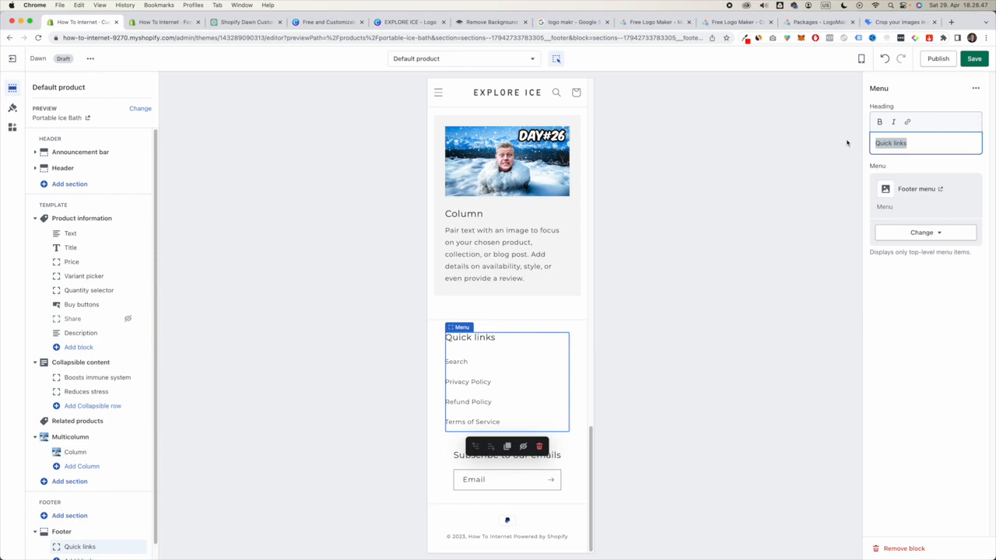
text(Menu)
double_click(901, 144)
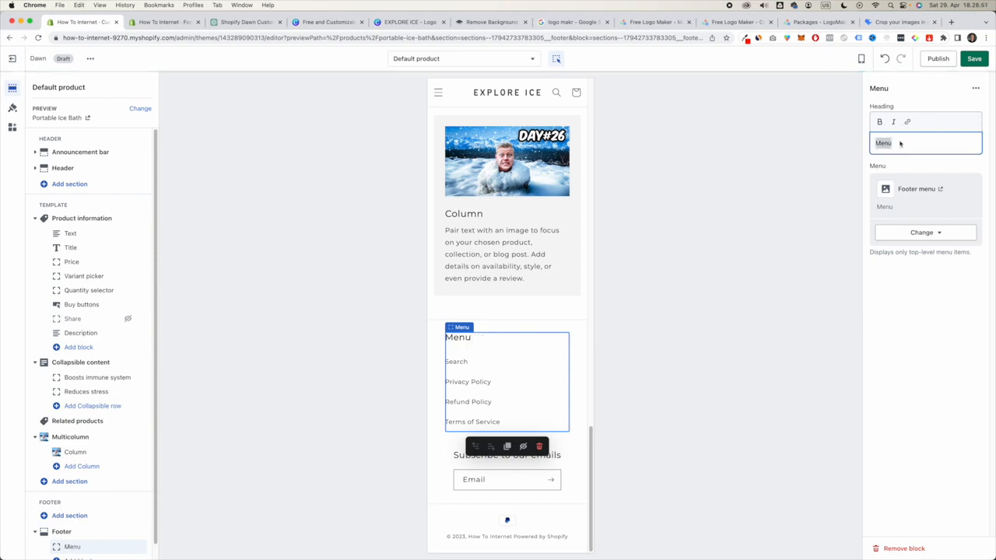
click(974, 59)
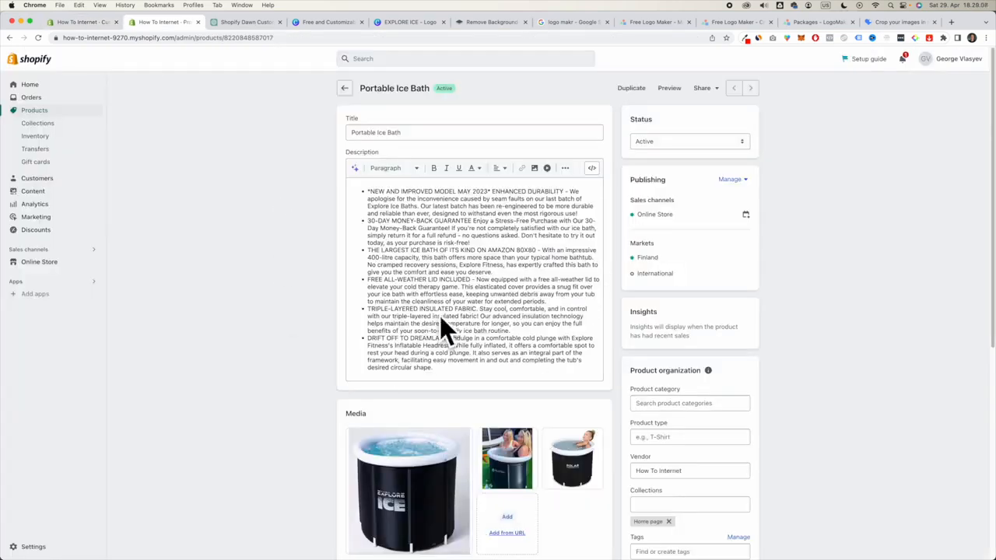
Step: Copy the Portable Ice Bath description from the product page into a new ChatGPT chat, asking for a short and simple product description
click(457, 272)
key(super+a)
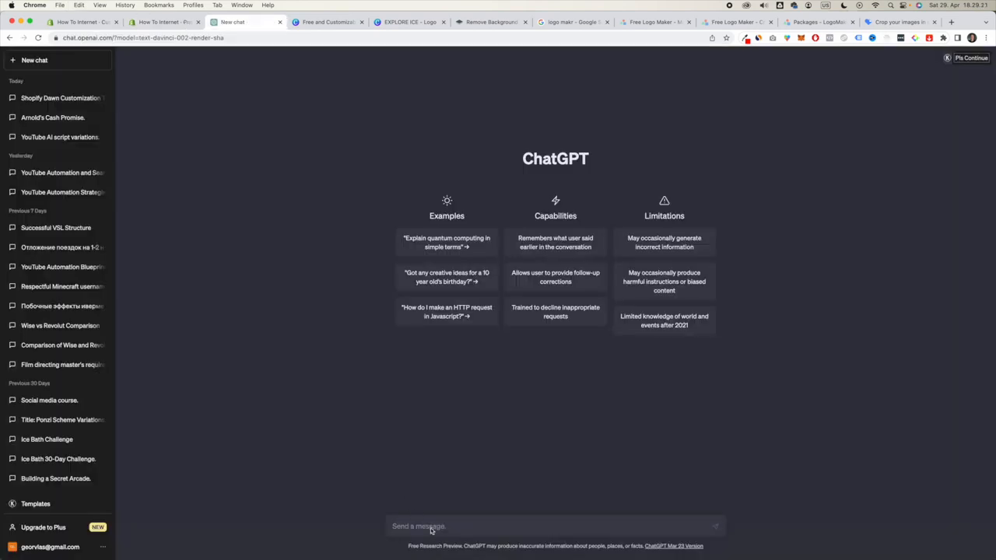
text(write a decsription for this prod)
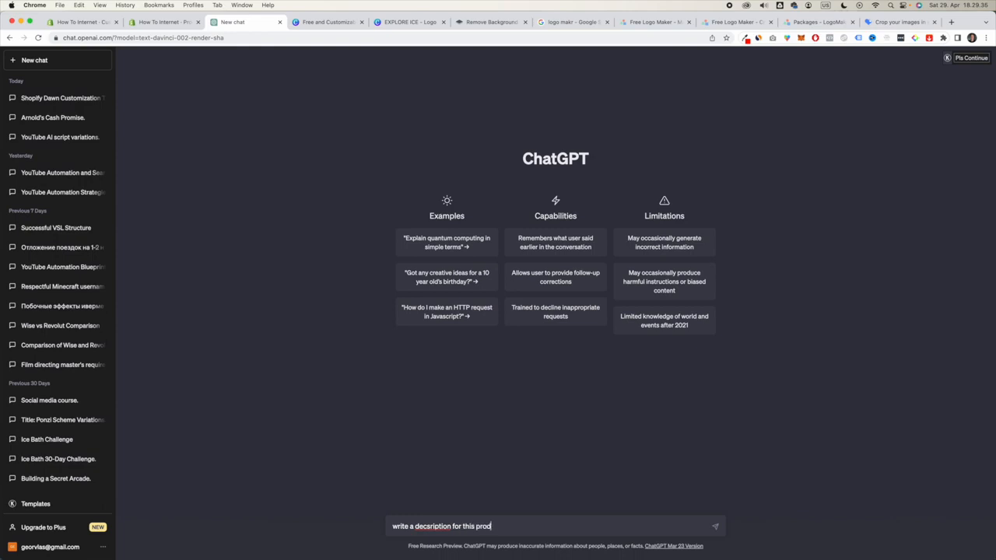
text(uct. keep it short and sh)
text(mple:)
key(shift+Return)
text(*NEW AND IMPROVED MODEL MAY 2023* ENHANCED DURABILITY - We apologise for the inconvenience caused by seam faults on our last batch of Explore Ice Baths. Our latest batch has been re-engineered to be more durable and reliable than ever, designed to withstand even the most rigorous use! 30-DAY MONEY-BACK GUARANTEE Enjoy a Stress-Free Purchase with Our 30-Day Money-Back Guarantee! If you're not completely satisfied with our ice bath, simply return it for a full refund - no questions asked. Don't hesitate to try it out today, as your purchase is risk-free! THE LARGEST ICE BATH OF ITS KIND ON AMAZON 80×80 - With an impressive 400-litre capacity, this bath offers more space than your typical home bathtub. No cramped recovery sessions, Explore Fitness, has expertly crafted this bath to give you the comfort and ease you deserve. FREE ALL-WEATHER LID INCLUDED - Now equipped with a free all-weather lid to elevate your cold therapy game. This elasticated cover provides a snug fit over your ice bath with effortless ease, keeping unwanted debris away from your tub to maintain the cleanliness of your water for extended periods. TRIPLE-LAYERED INSULATED FABRIC. Stay cool, comfortable, and in control with our triple-layered insulated fabric! Our advanced insulation technology helps maintain the desired temperature for longer, so you can enjoy the full benefits of your soon-to-be daily ice bath routine. DRIFT OFF TO DREAMLAND. Indulge in a comfortable cold plunge with Explore Fitness's Inflatable Headrest. While fully inflated, it offers a comfortable spot to rest your head during a cold plunge. It also serves as an integral part of the framework, facilitating easy movement in and out and completing the tub's desired circular shape.)
key(Return)
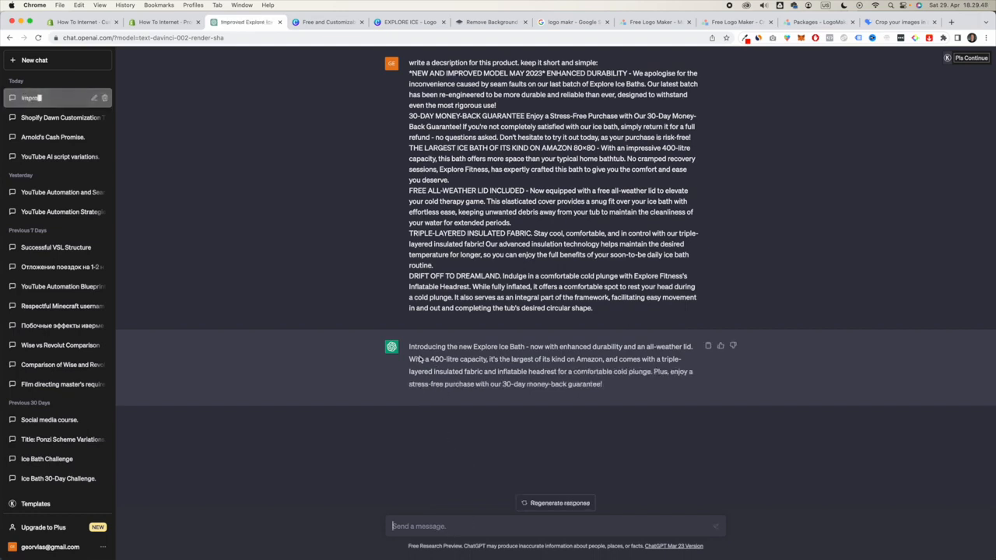
Step: Replace the Portable Ice Bath description in the store admin with the text from ChatGPT, and save the product
drag(407, 350, 627, 393)
key(ctrl+c)
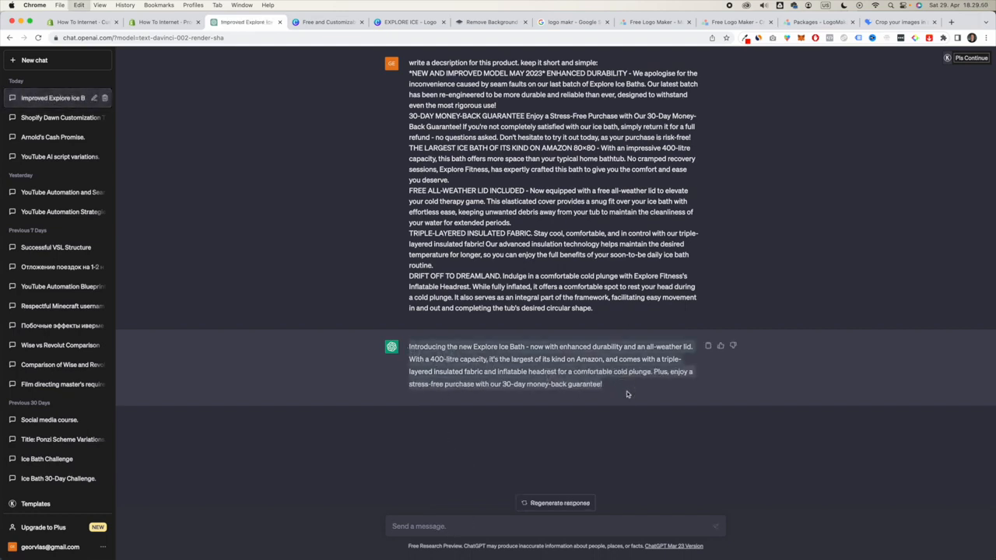
click(80, 23)
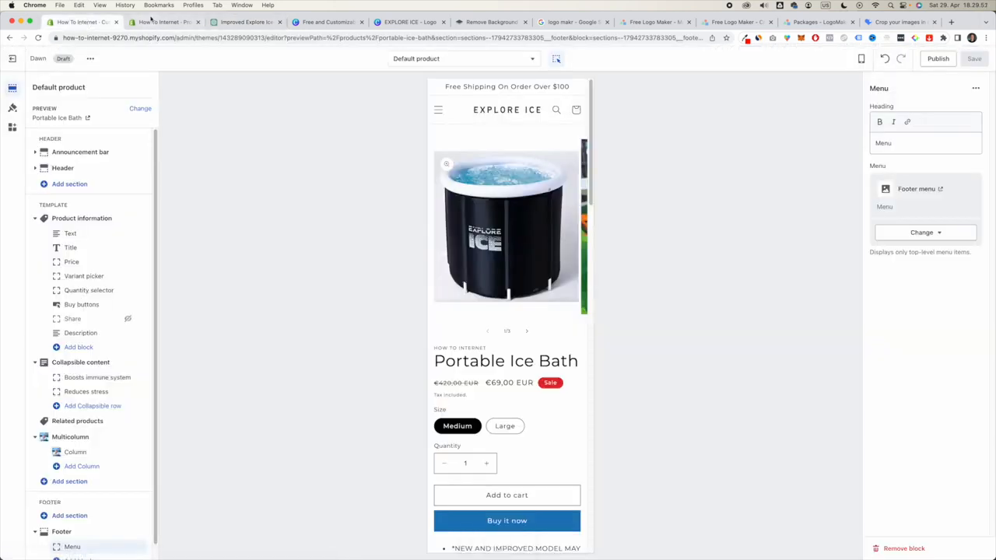
click(164, 22)
key(ctrl+v)
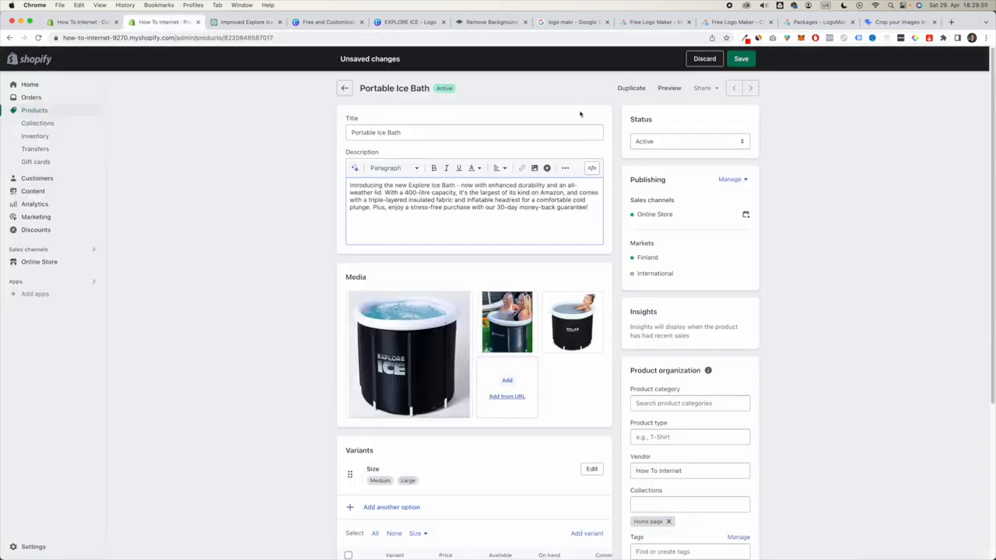
click(737, 62)
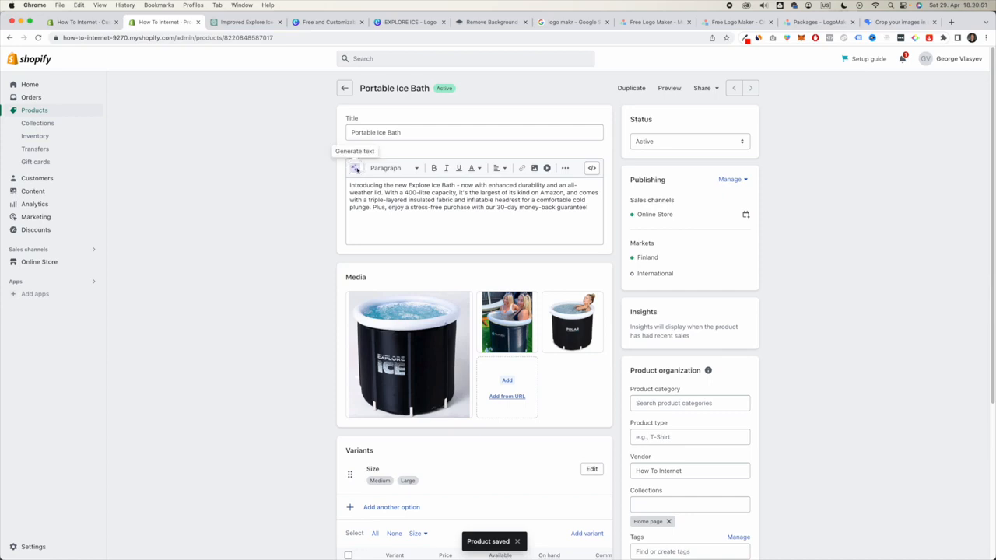
Step: Open the product description's text generator and look through its tone of voice options
click(355, 169)
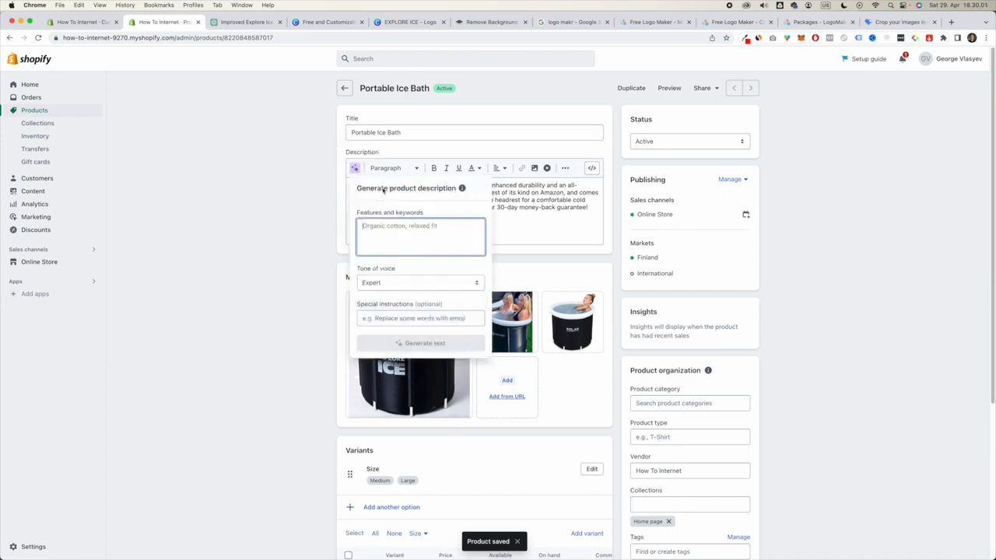
click(400, 284)
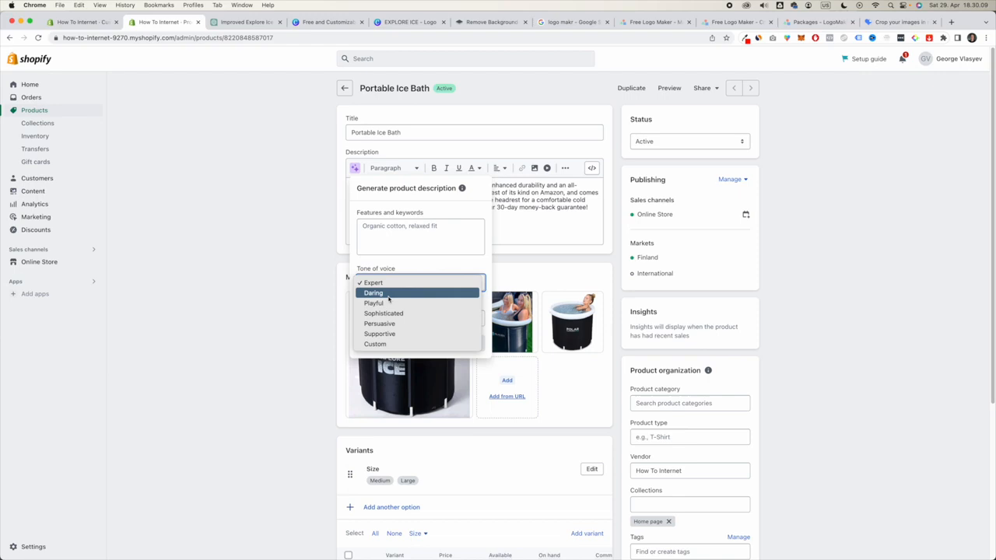
click(413, 267)
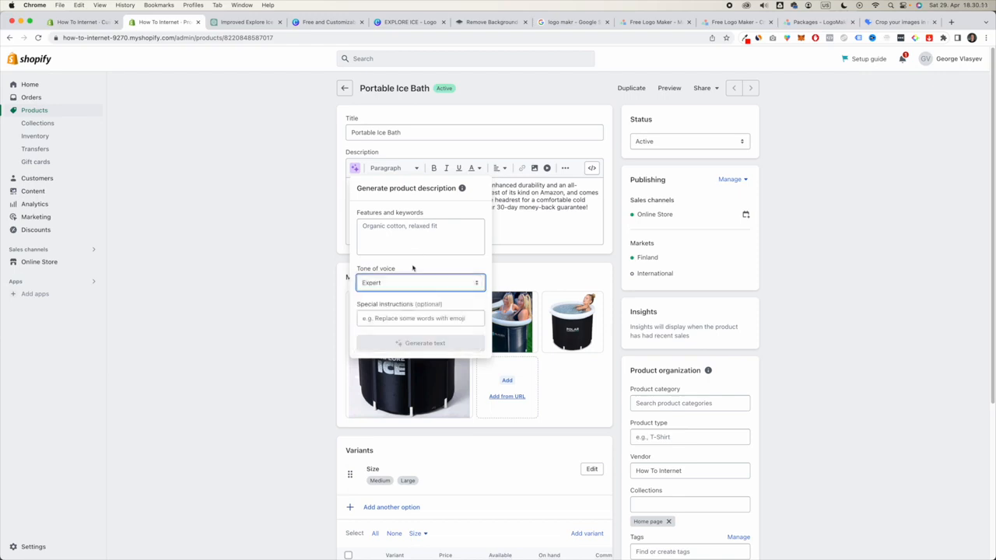
Step: Look over the generator's features and keywords label and optional special instructions, and close it without generating text
drag(365, 214, 418, 213)
mouse_move(403, 305)
mouse_down()
mouse_move(429, 306)
mouse_move(446, 322)
mouse_move(439, 307)
mouse_move(421, 307)
mouse_up()
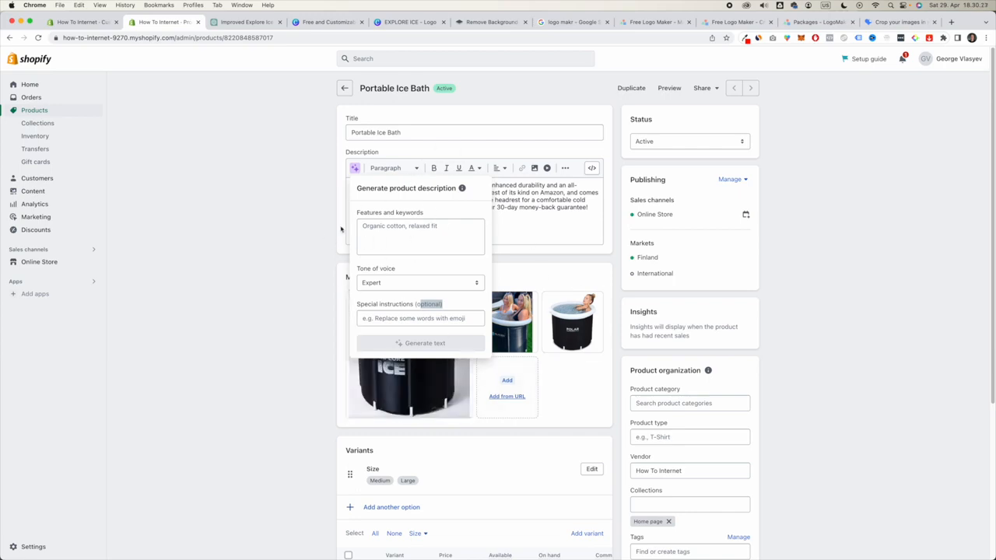
click(200, 245)
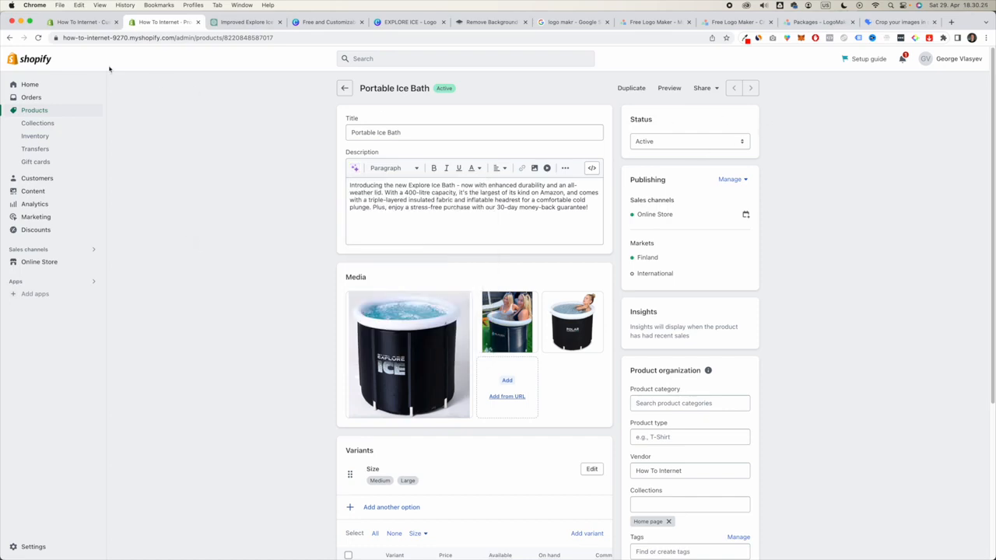
Step: Switch to the theme editor and look through the header menu in the mobile preview, leaving it closed
click(82, 22)
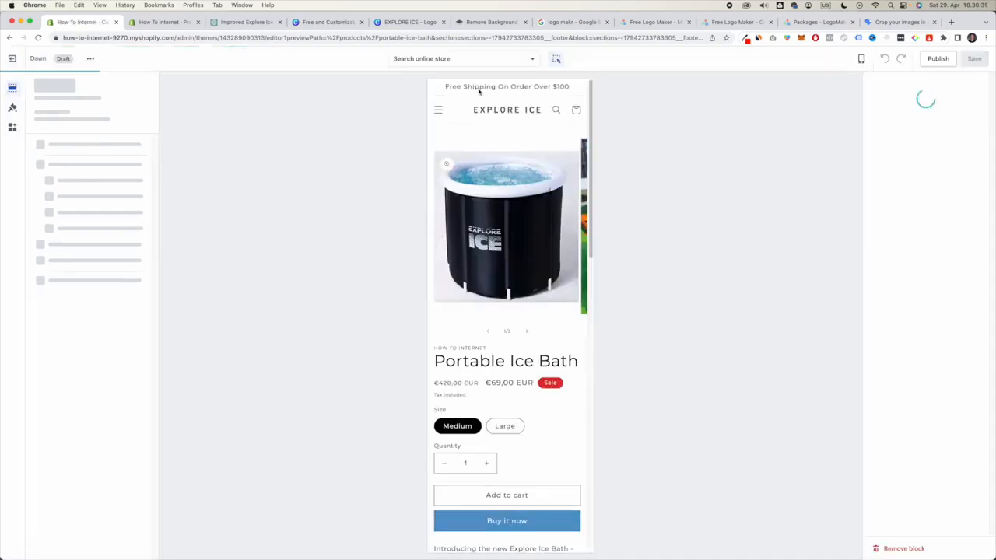
click(441, 113)
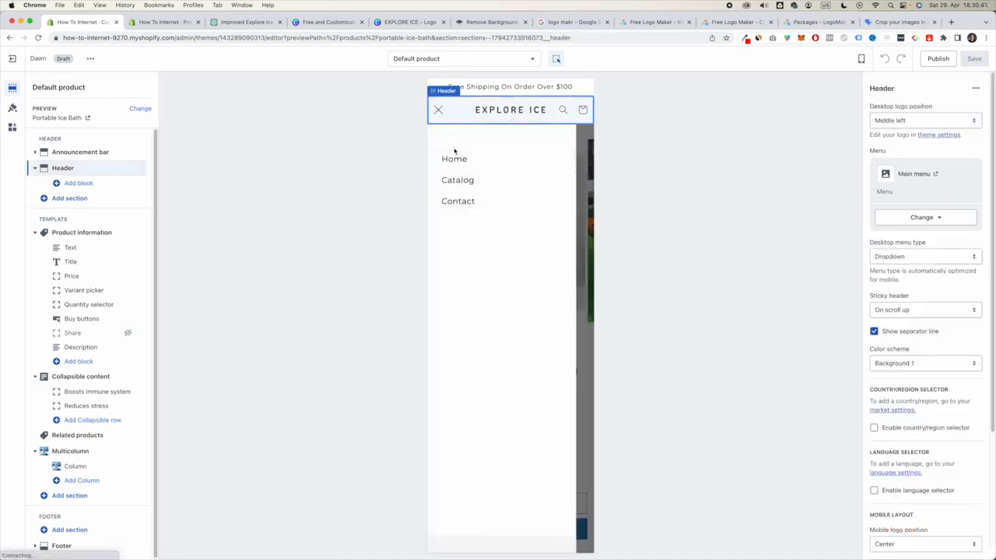
click(438, 110)
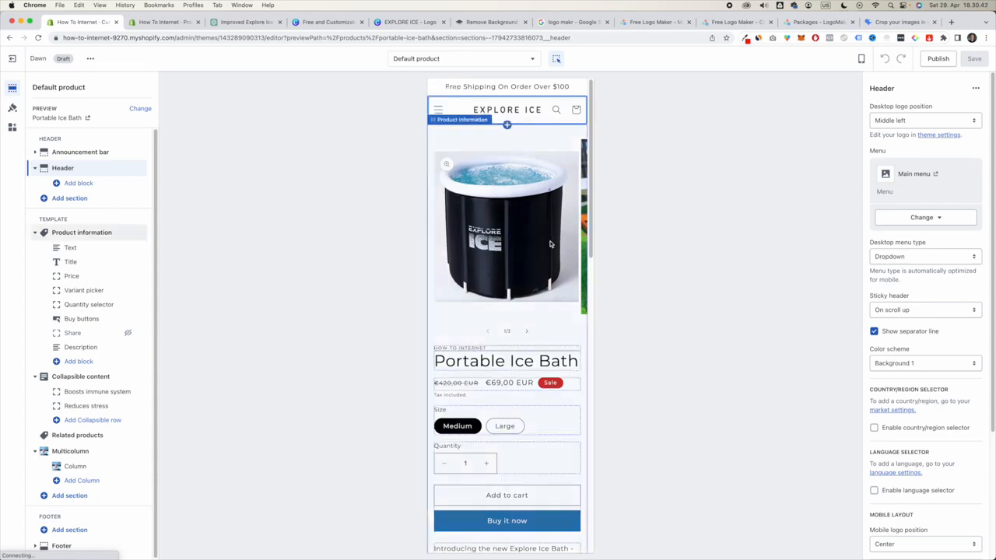
Step: Remove the vendor text block above the Portable Ice Bath title from the product information section
scroll(510, 233, down, 2)
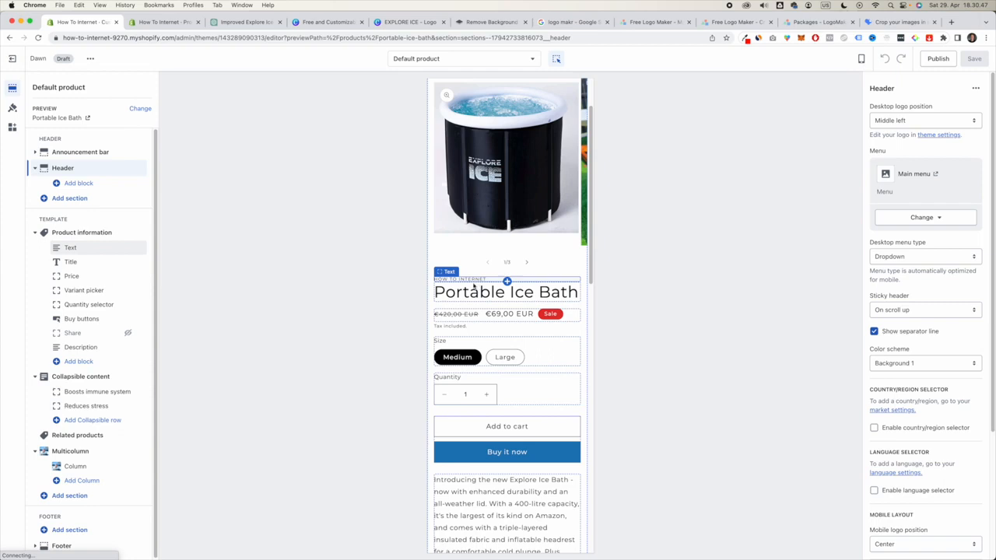
click(465, 281)
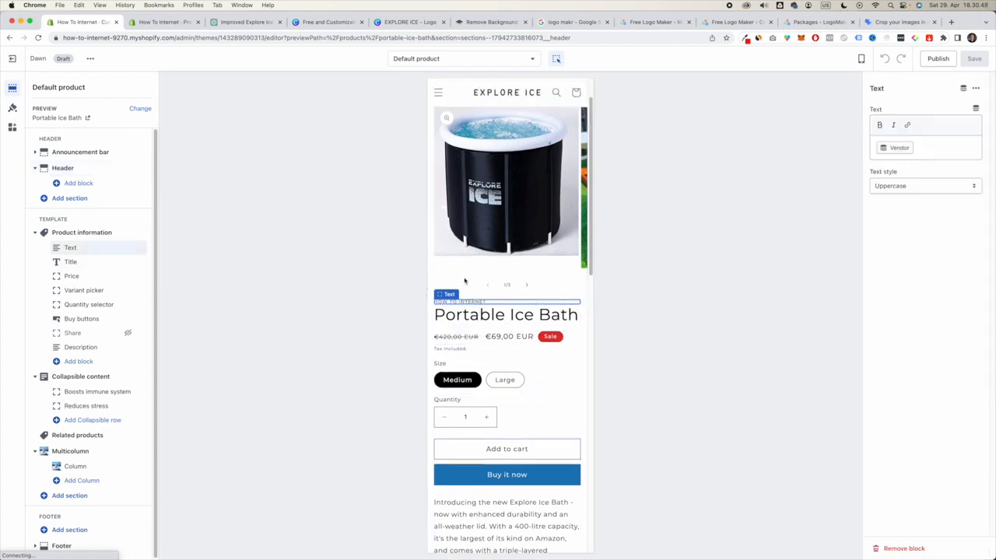
click(976, 88)
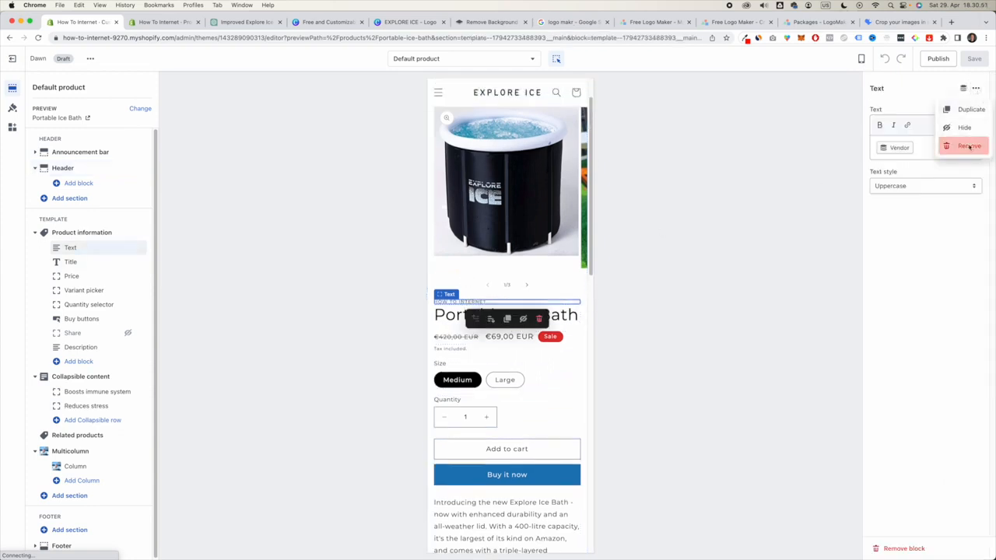
click(969, 146)
Step: Try adding a collapsible row below "Reduces stress" in the Benefits of Cold Exposure section, and remove it
scroll(471, 273, down, 2)
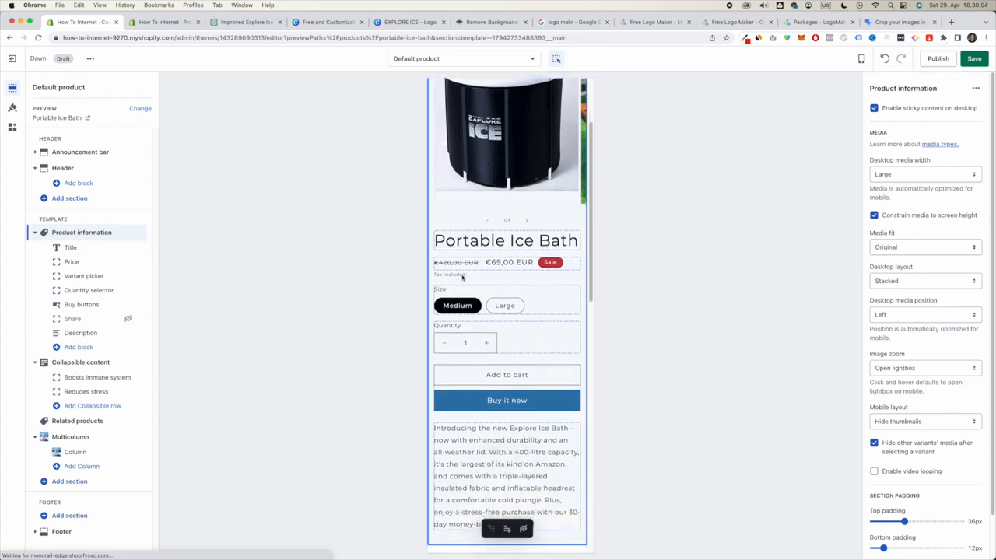
scroll(514, 281, down, 4)
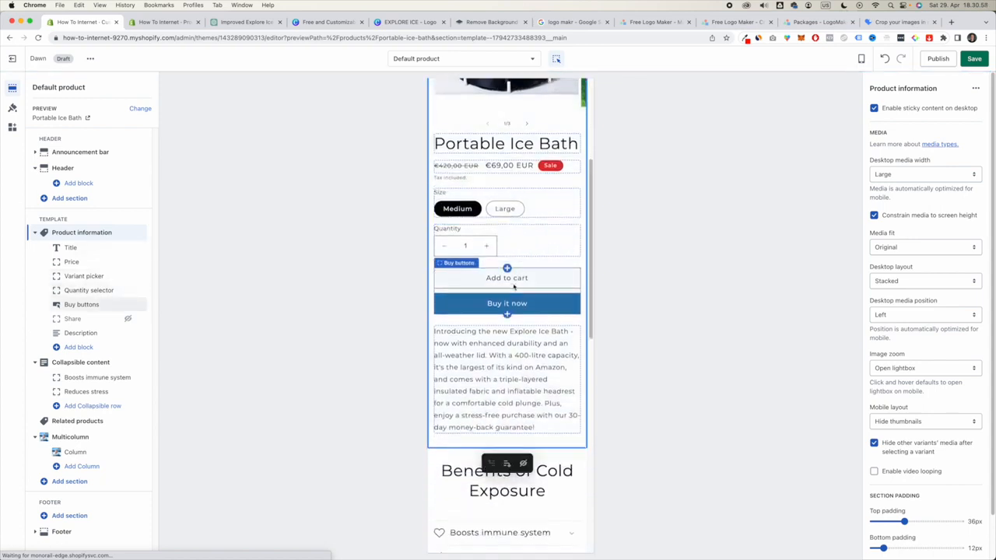
scroll(514, 276, down, 1)
scroll(513, 313, down, 4)
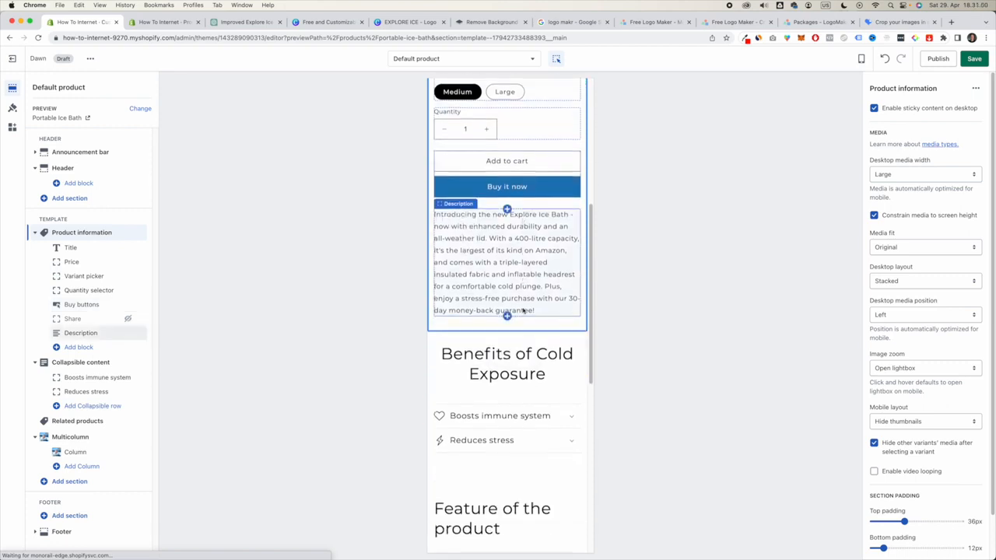
scroll(534, 288, down, 3)
scroll(534, 288, down, 2)
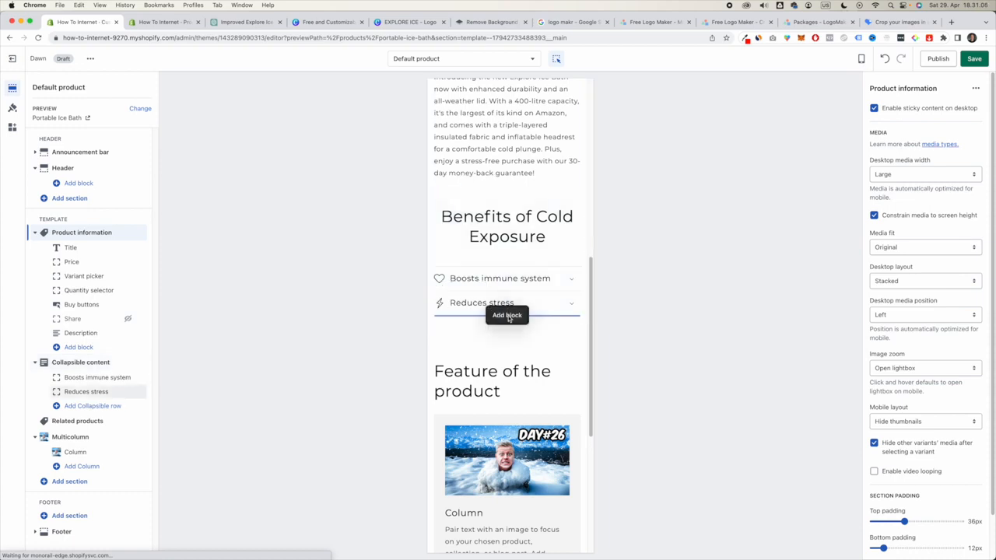
click(508, 316)
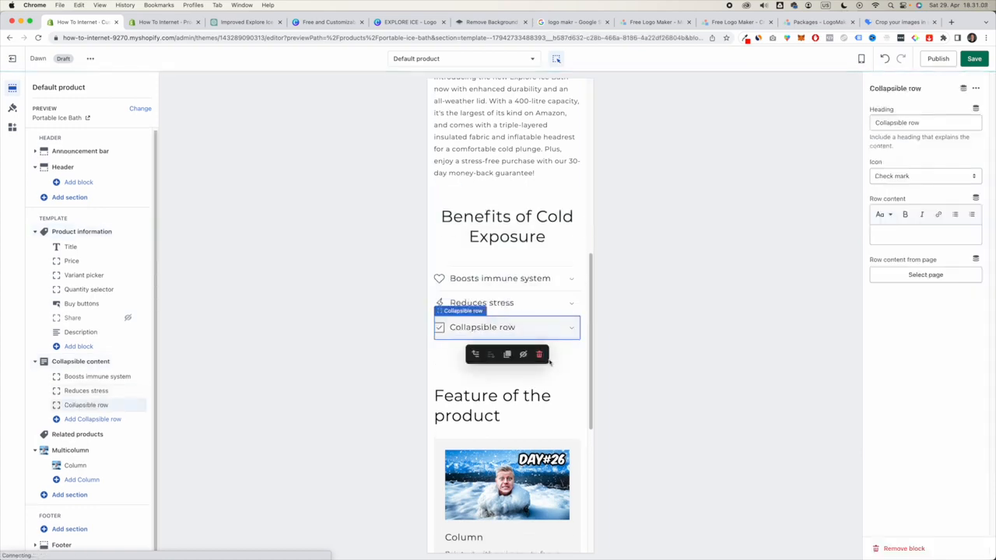
click(539, 355)
Step: Browse the full list of sections that can be added to the product template, without adding any
scroll(540, 335, down, 5)
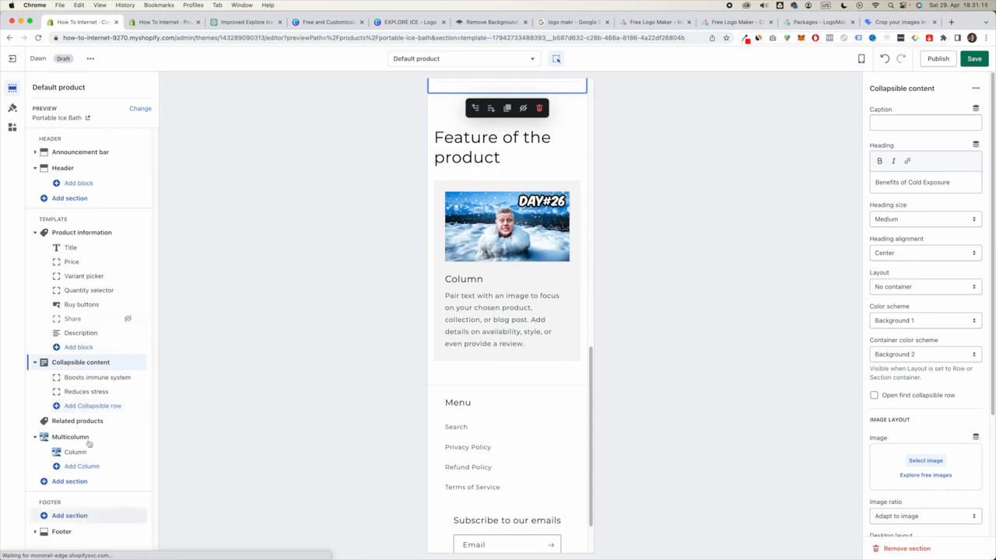
click(76, 482)
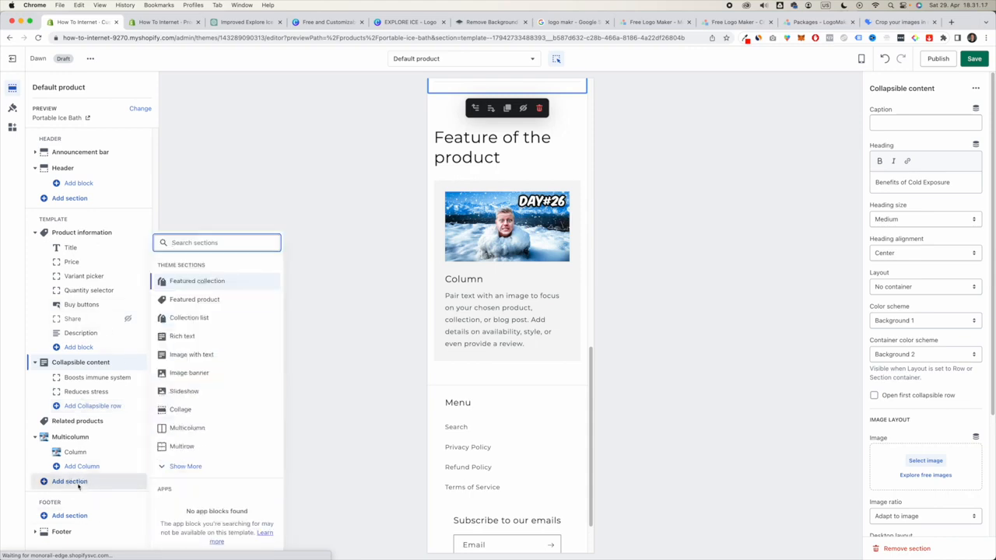
click(190, 466)
scroll(209, 424, down, 2)
scroll(209, 424, down, 1)
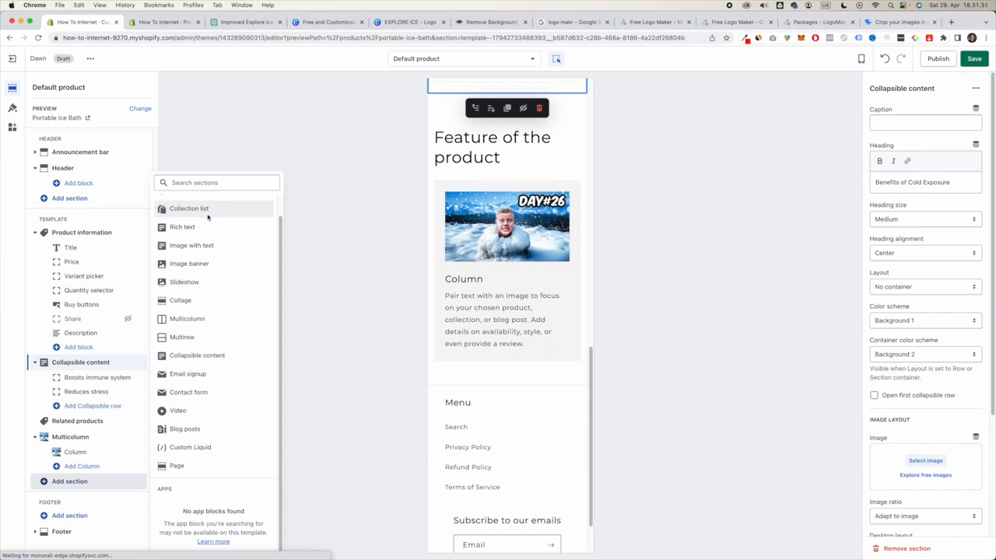
click(350, 309)
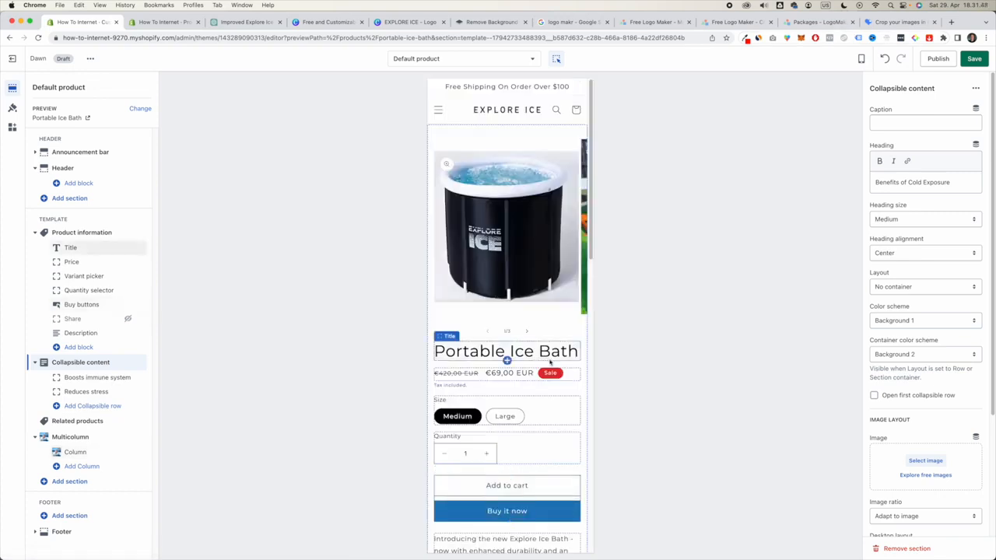
Step: Review the Portable Ice Bath page in the mobile preview and save the theme changes
scroll(549, 364, down, 15)
scroll(549, 364, up, 10)
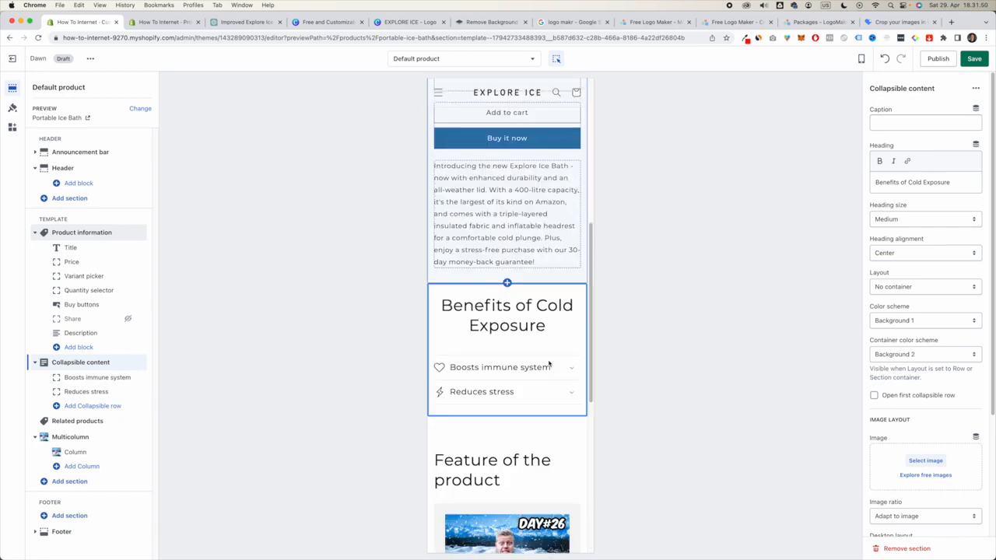
scroll(543, 251, up, 10)
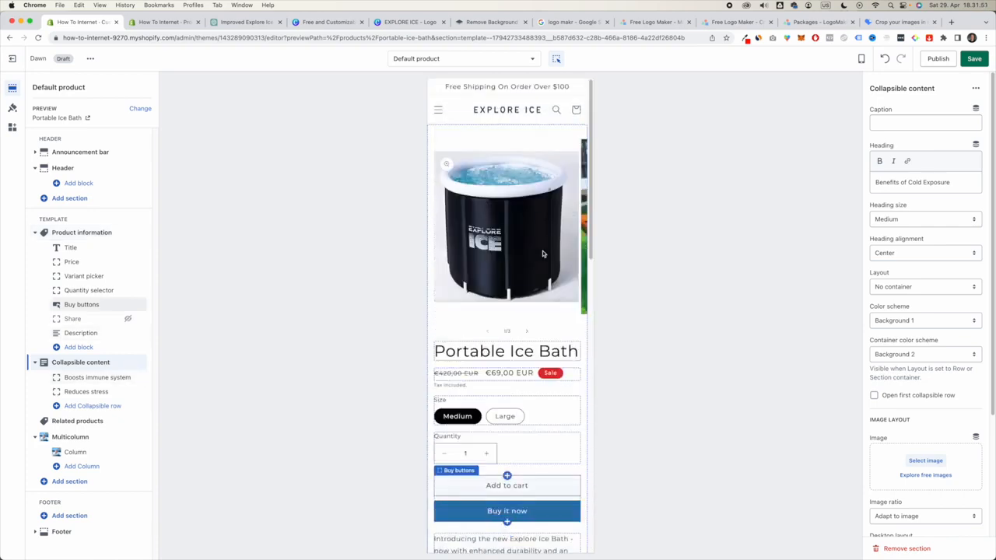
click(975, 60)
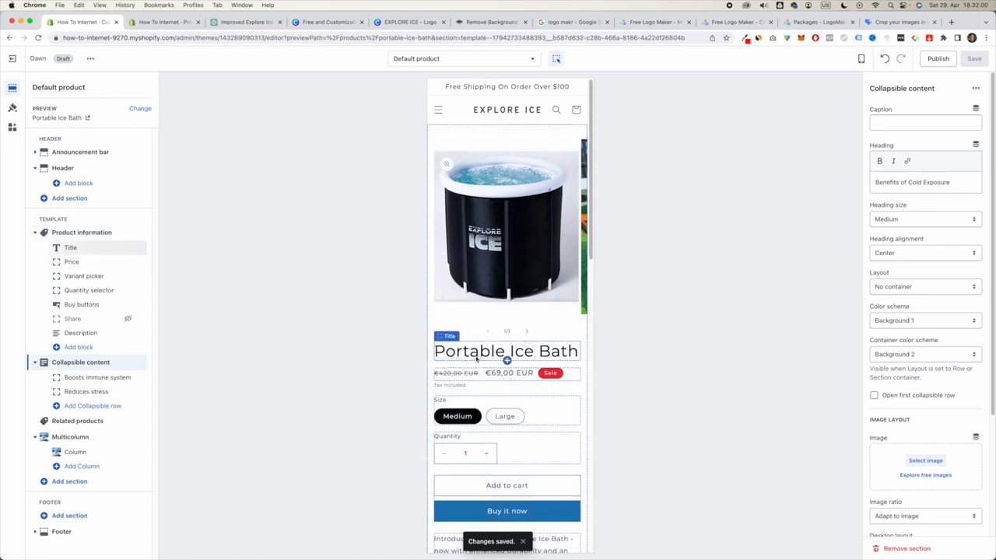
scroll(483, 362, down, 3)
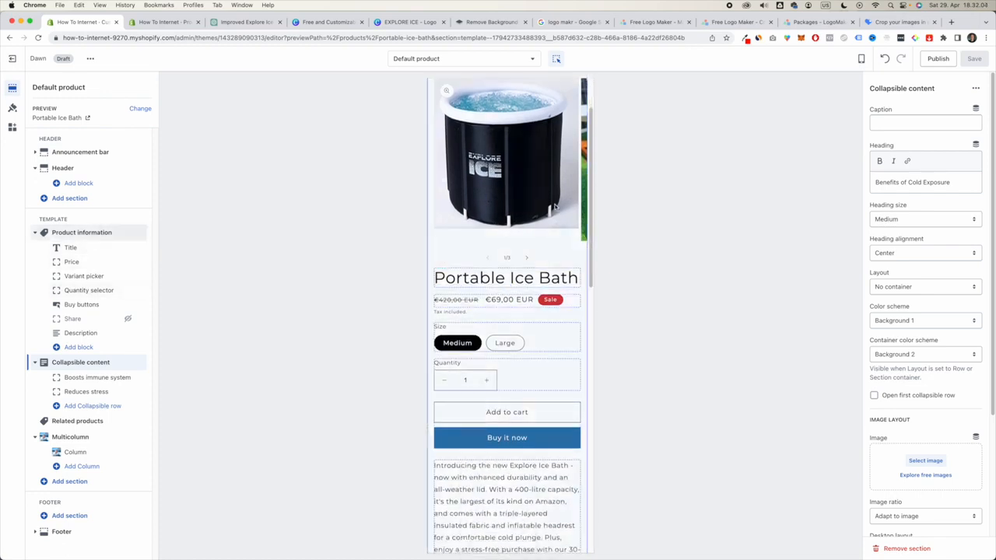
scroll(506, 233, up, 3)
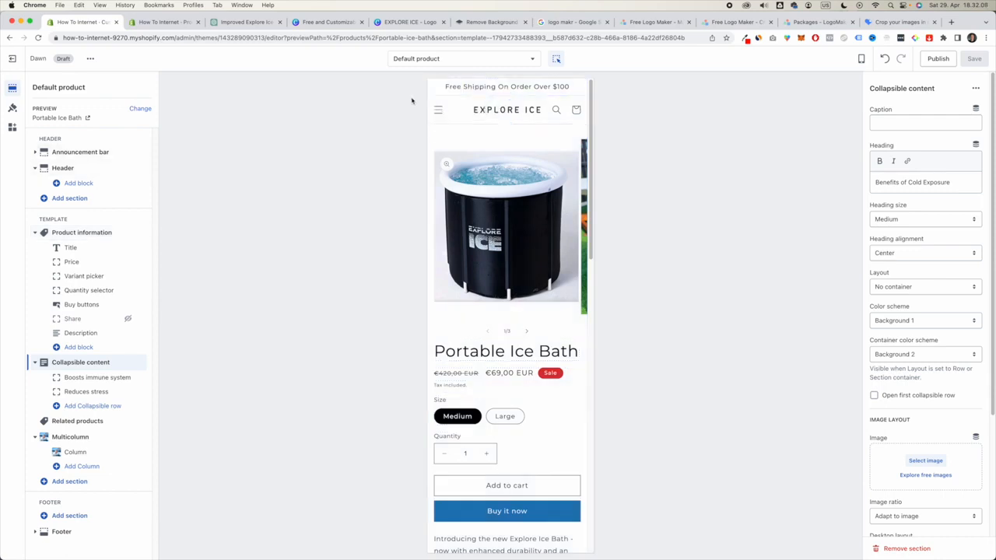
Step: Open the main menu in the store admin's navigation settings and check the header menu in the theme editor's preview
click(165, 22)
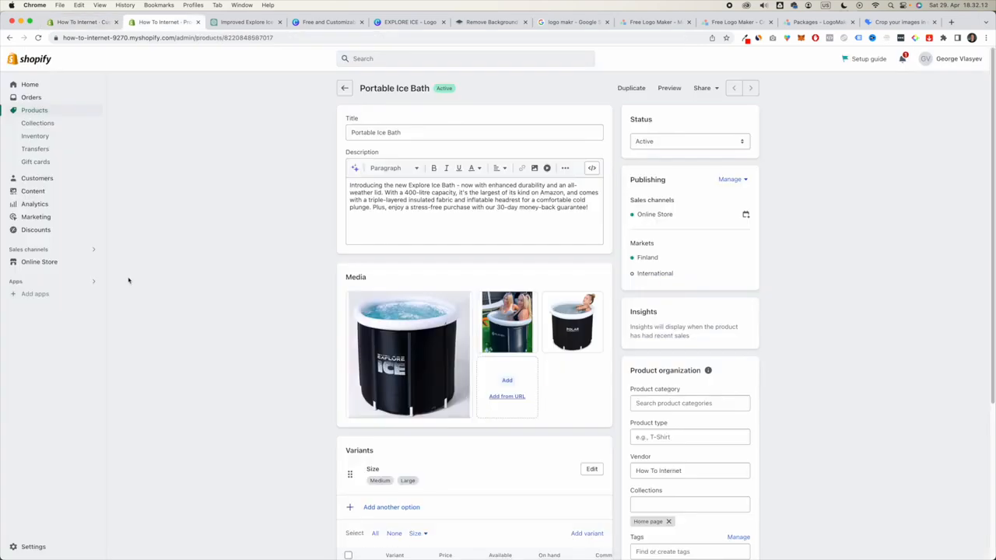
click(70, 263)
click(65, 258)
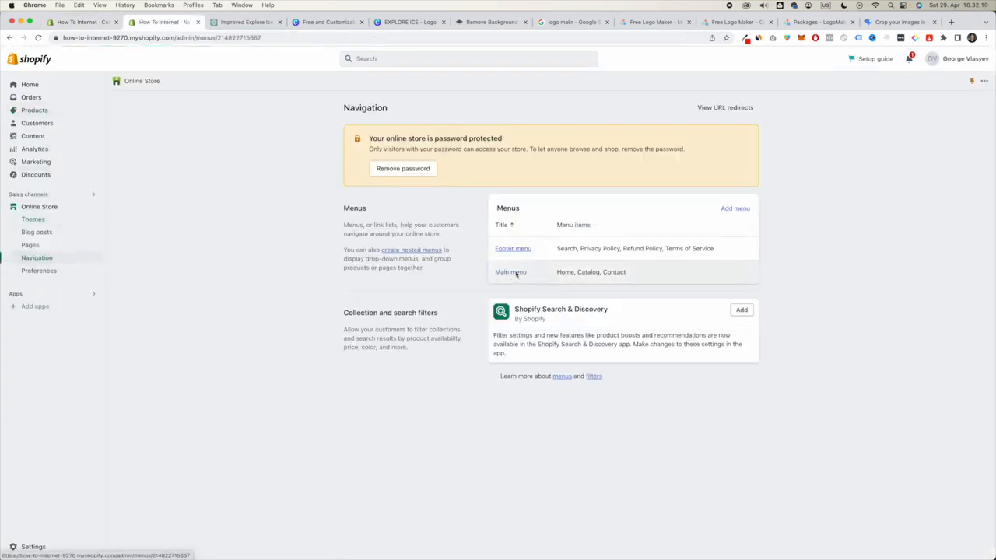
click(513, 272)
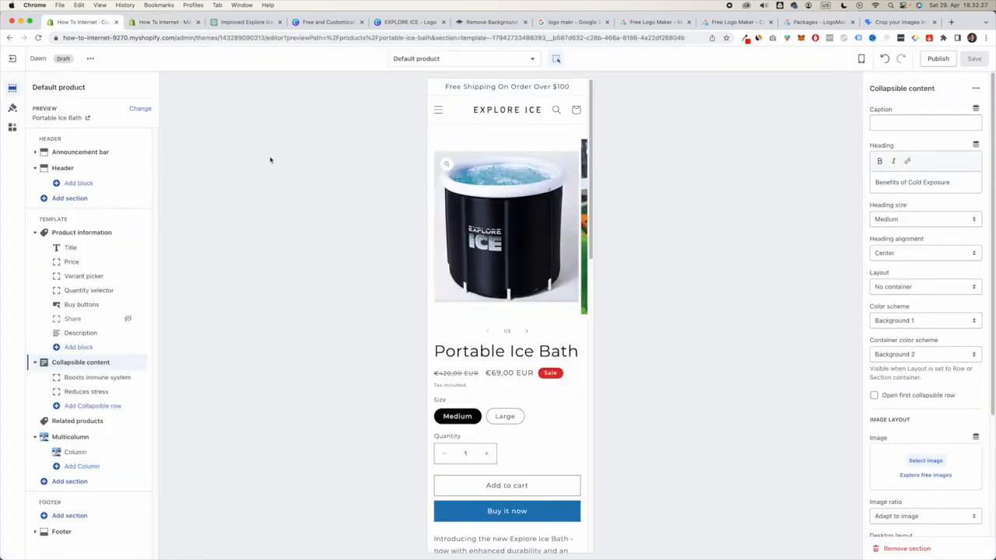
click(465, 116)
click(438, 110)
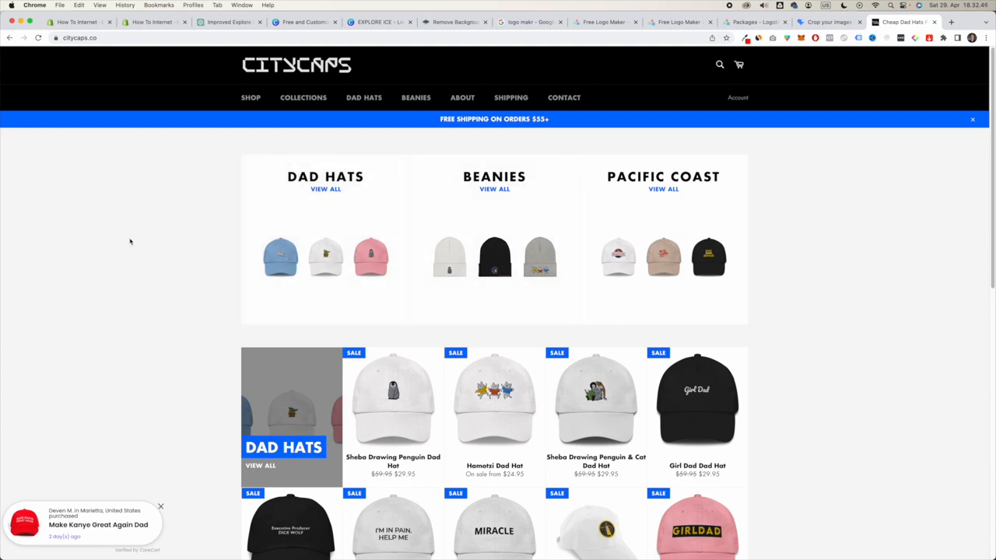
Step: Inspect the citycaps.co storefront with the browser's developer tools and display it in the responsive mobile view
right_click(128, 228)
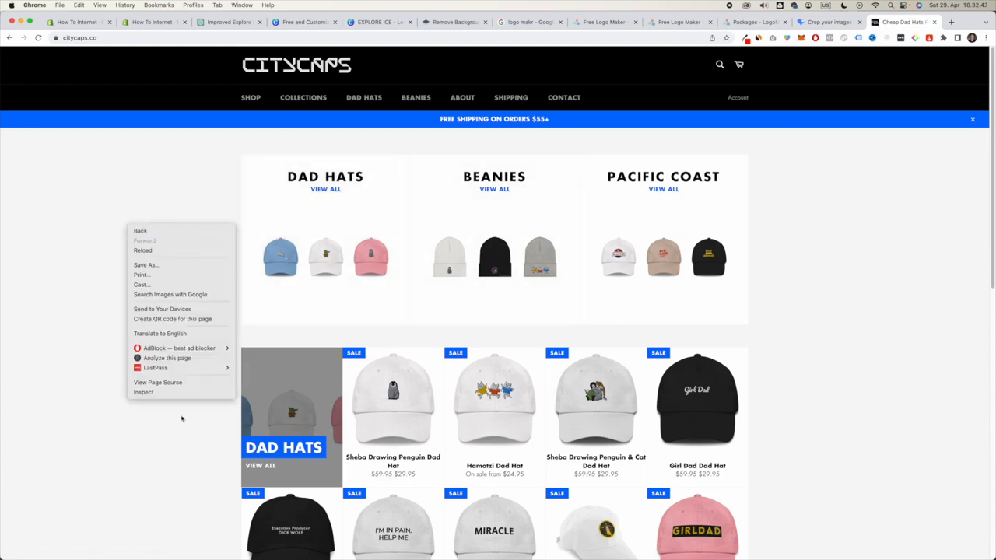
click(176, 396)
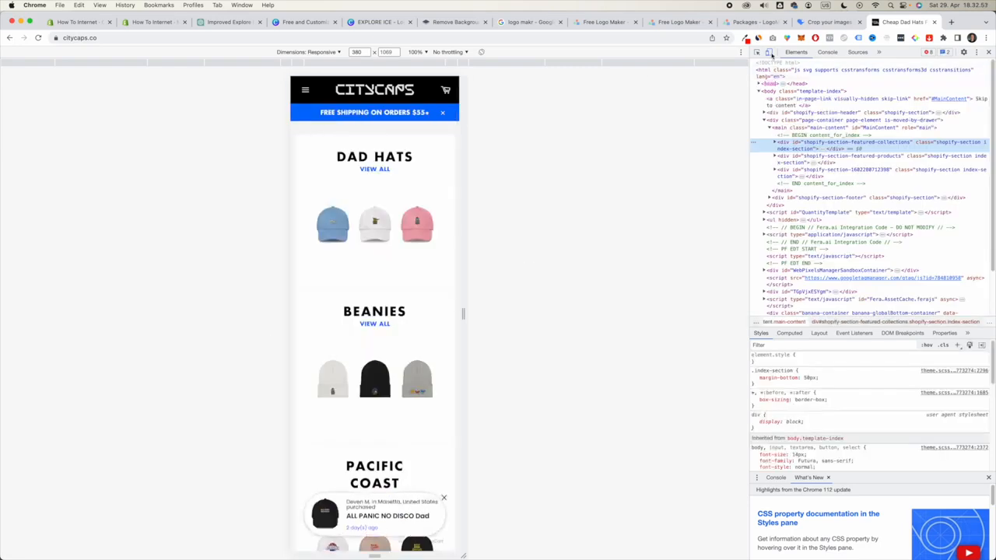
click(769, 52)
click(769, 52)
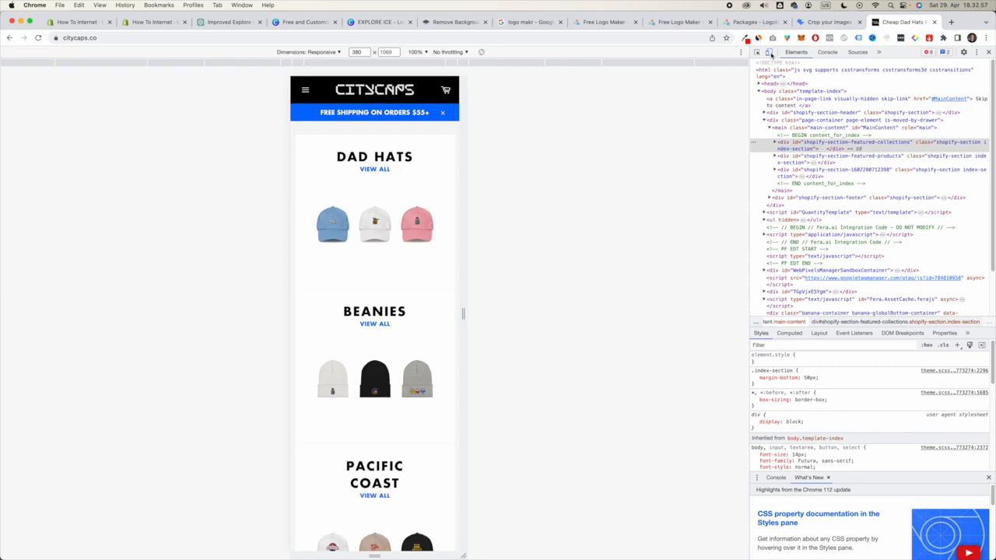
Step: Examine the mobile layout of the citycaps.co home page, including its navigation menu, collections and product listings
scroll(337, 205, down, 10)
scroll(337, 205, up, 10)
click(307, 90)
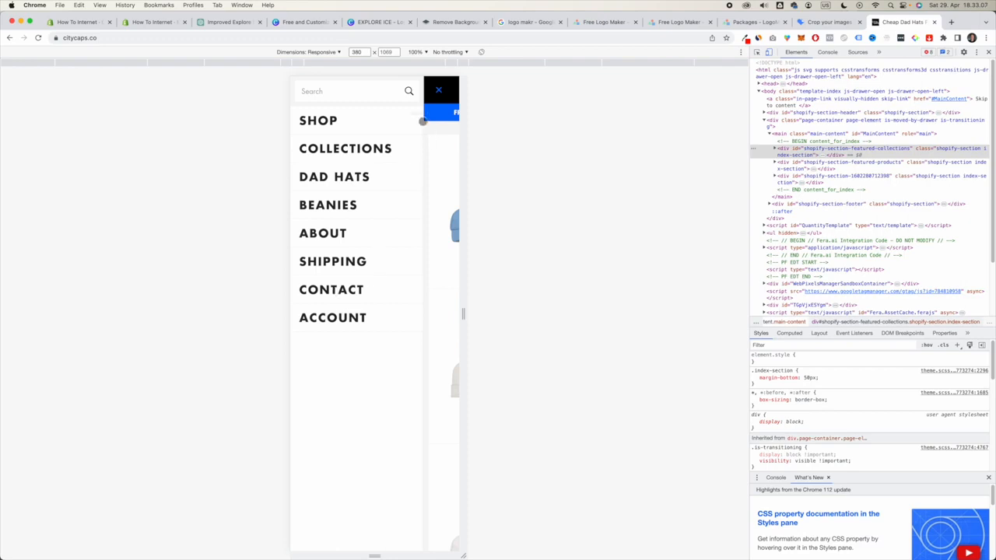
click(439, 91)
scroll(383, 189, down, 8)
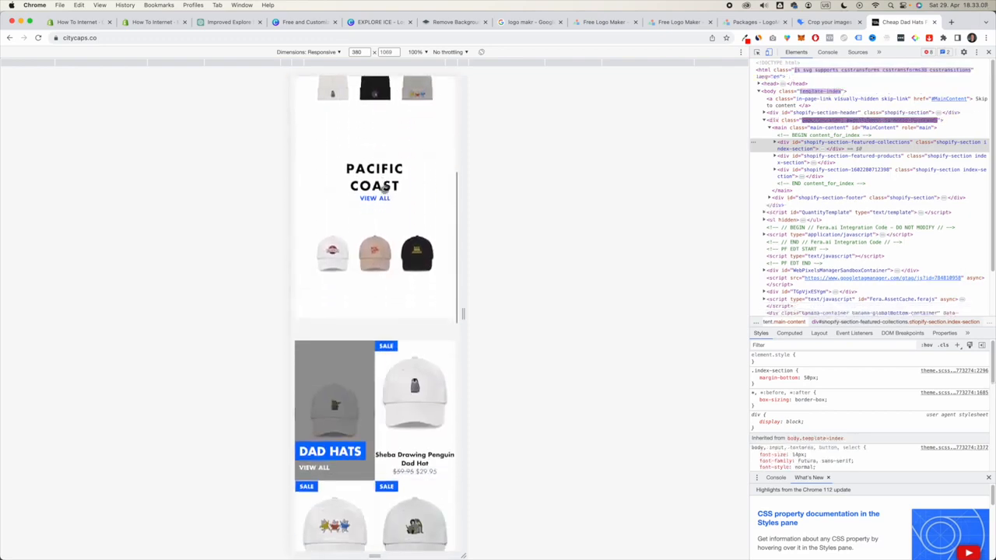
scroll(384, 189, down, 10)
scroll(374, 187, up, 8)
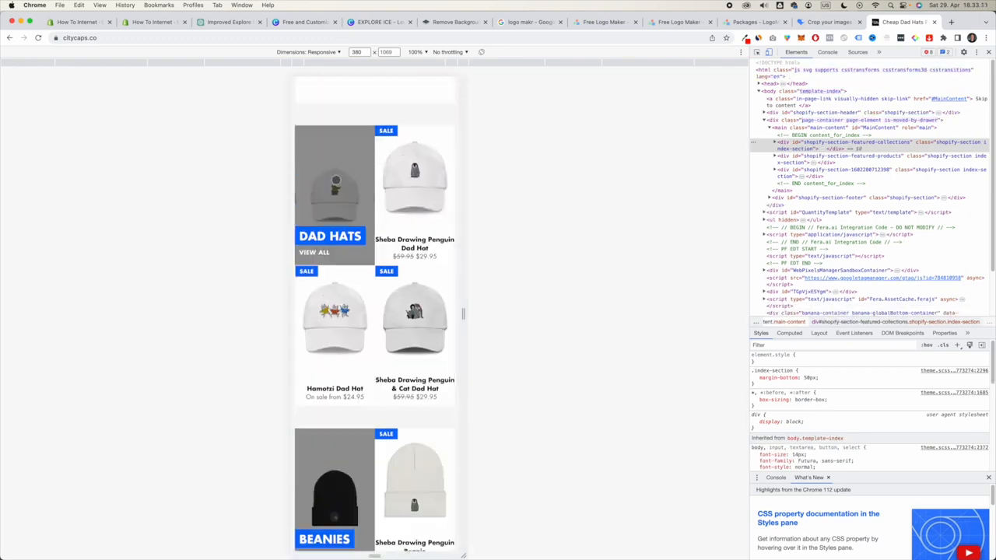
scroll(333, 180, up, 10)
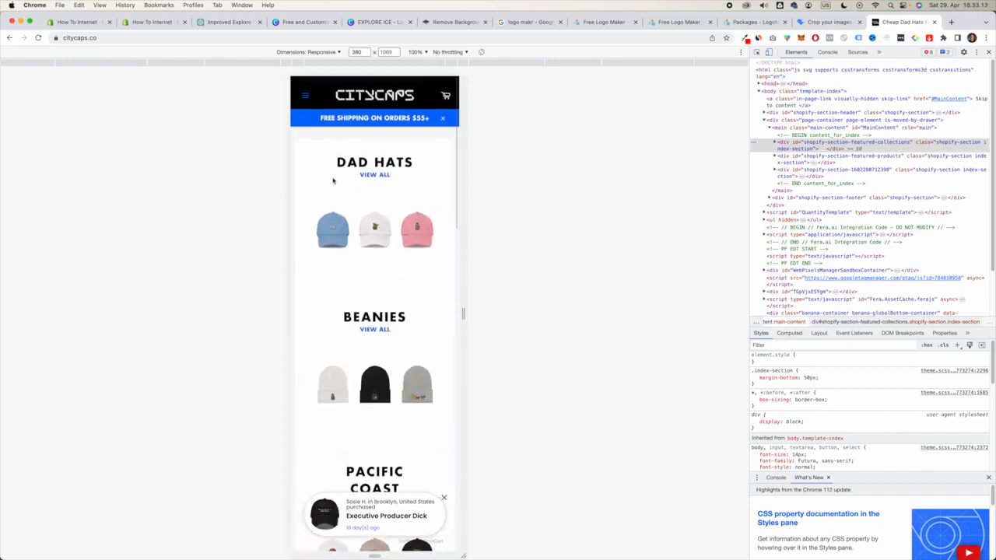
Step: Open the citycaps.co mobile navigation menu and move the site's browser tab next to the theme editor's tab
click(308, 89)
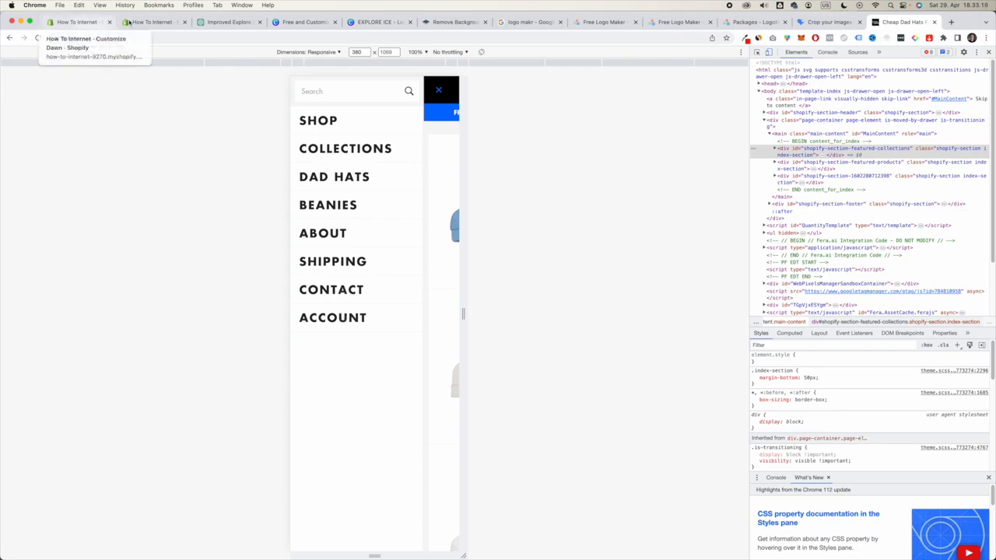
drag(903, 22, 138, 26)
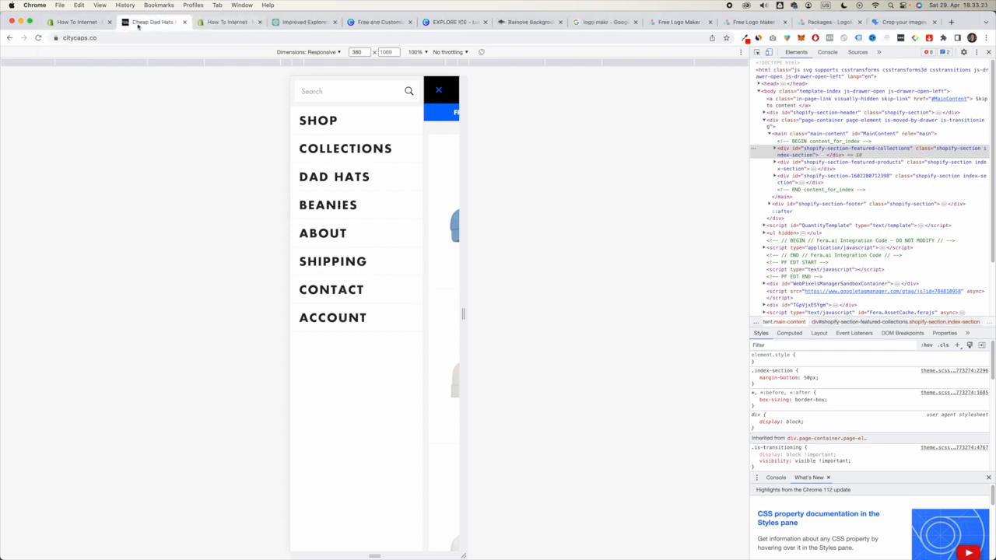
Step: Move the admin's main menu tab beside the theme editor tab and rename the menu's Catalog item to Shop
click(222, 23)
drag(222, 25, 151, 27)
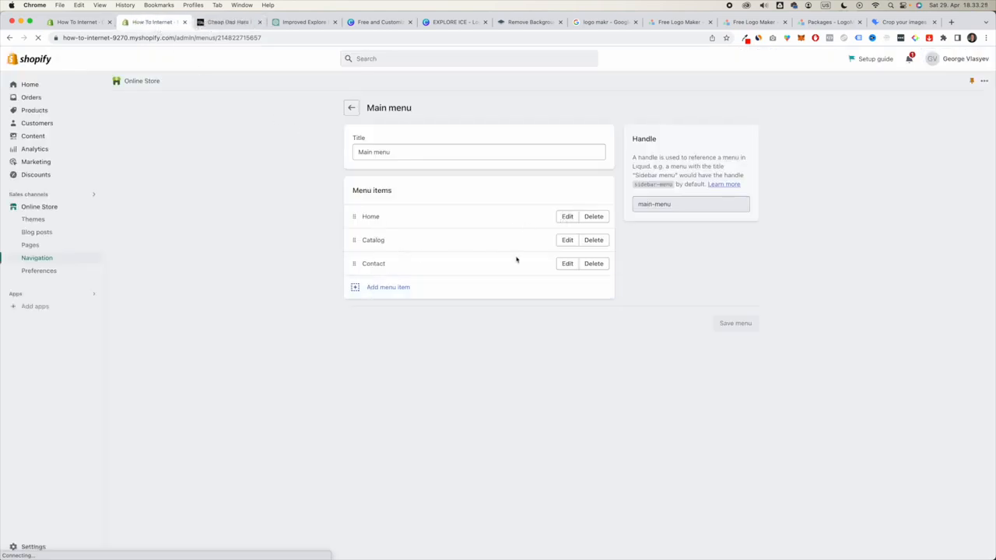
click(568, 241)
double_click(851, 123)
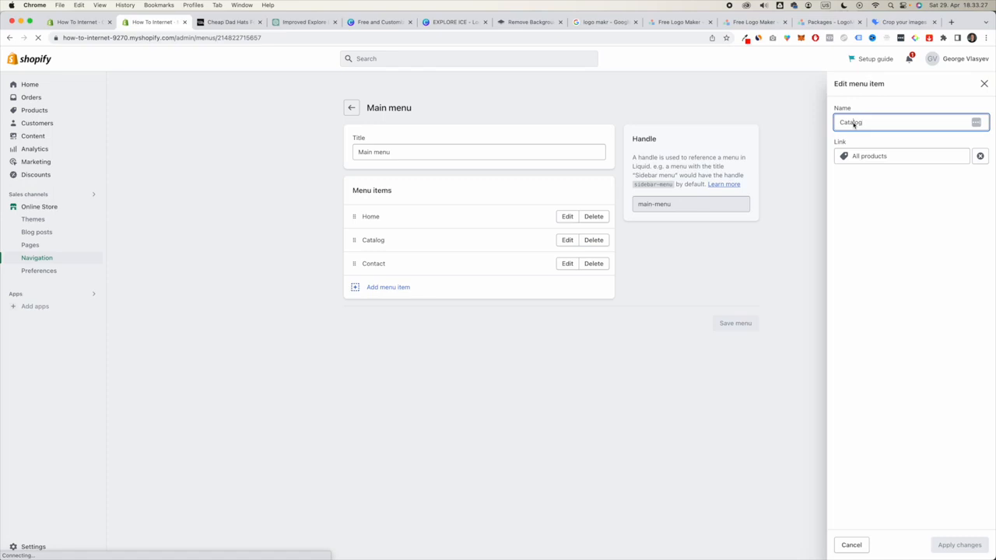
text(Shop)
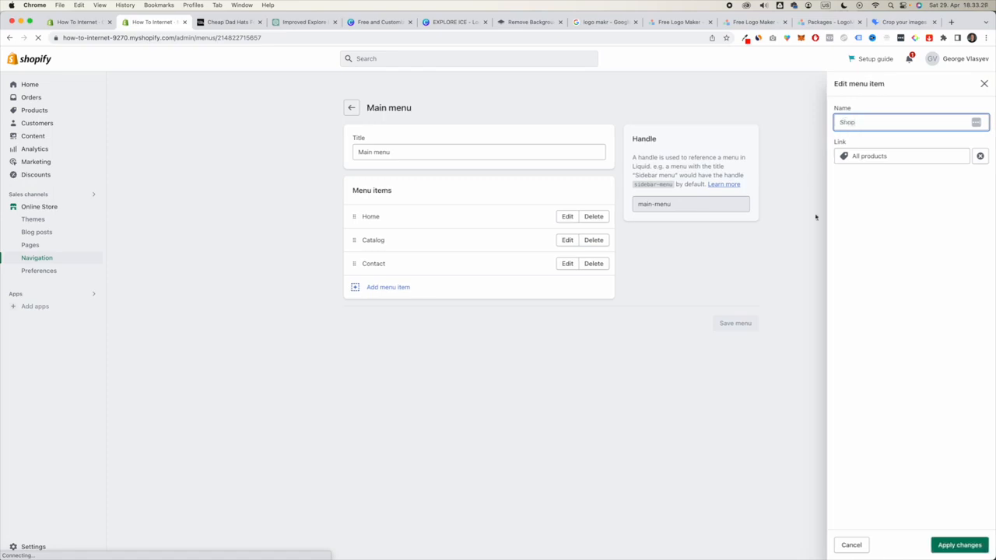
click(961, 544)
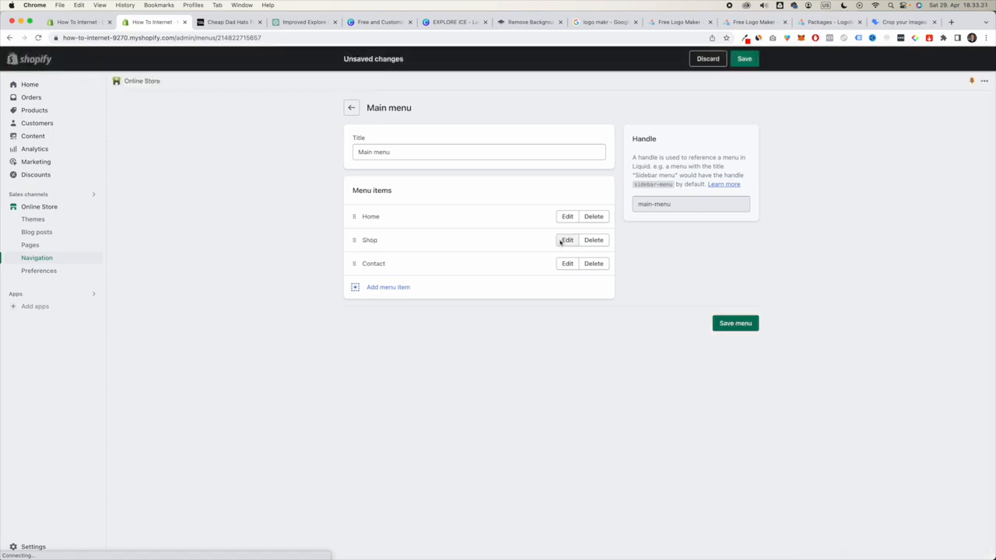
Step: Remove the Home item from the main menu and compare the remaining items with the citycaps.co navigation menu
click(595, 217)
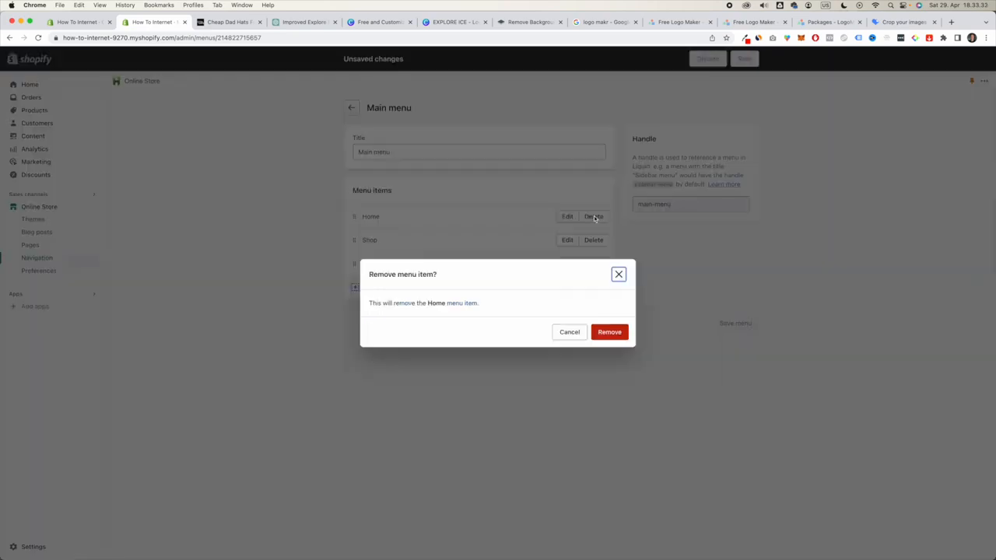
click(614, 334)
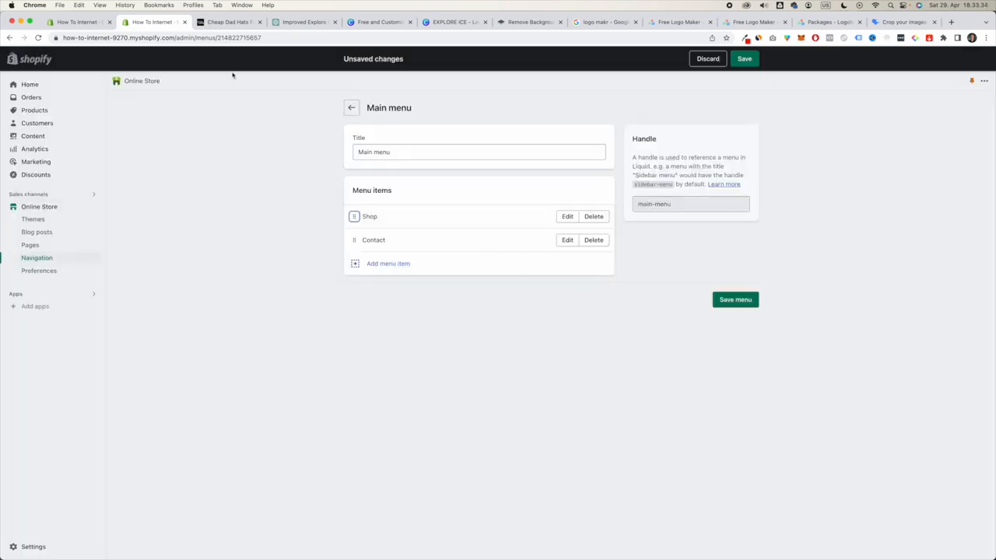
click(225, 23)
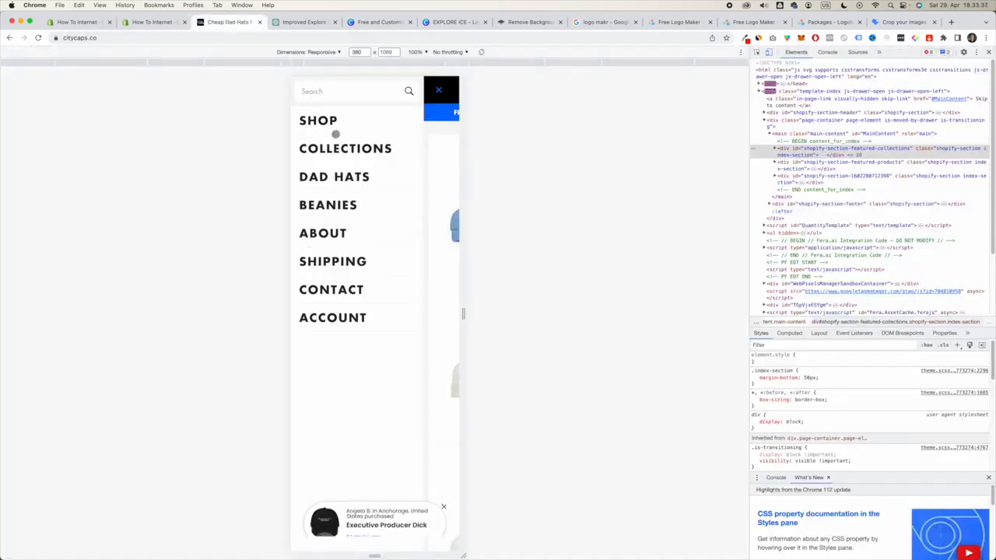
click(146, 22)
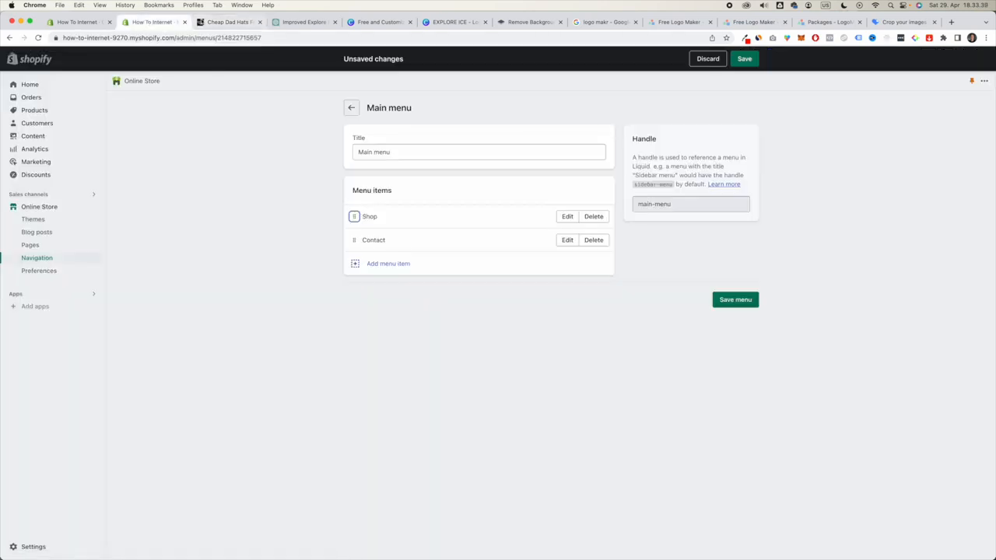
click(225, 22)
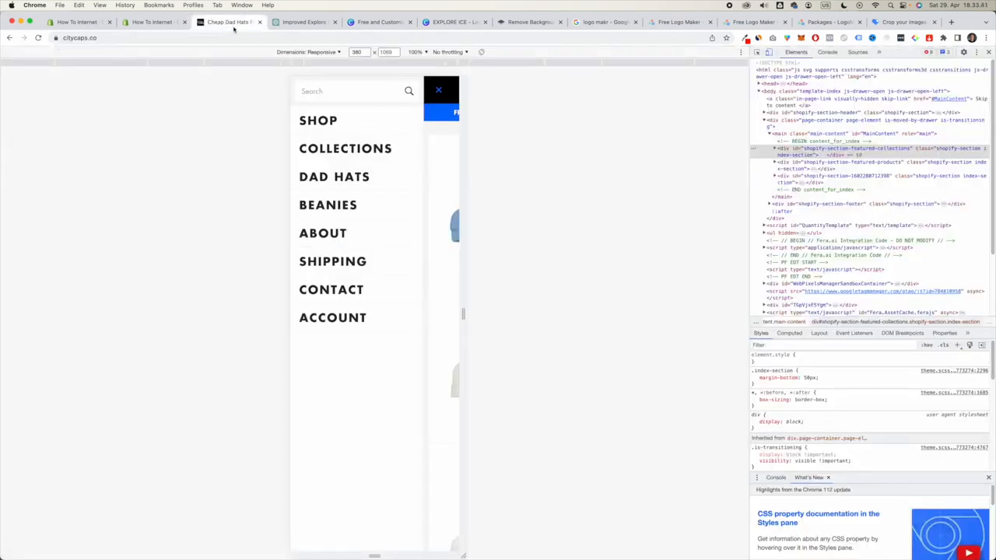
click(152, 22)
click(567, 218)
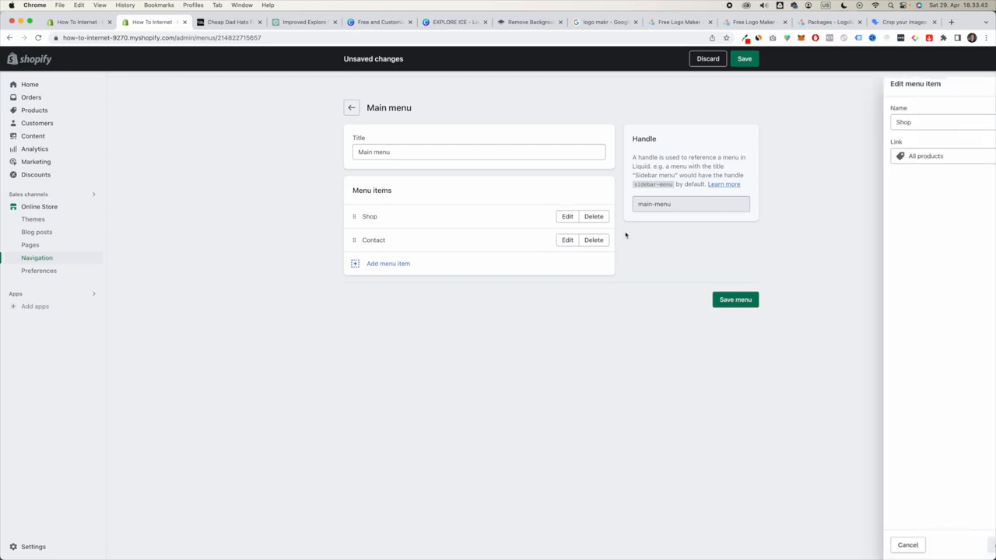
click(541, 253)
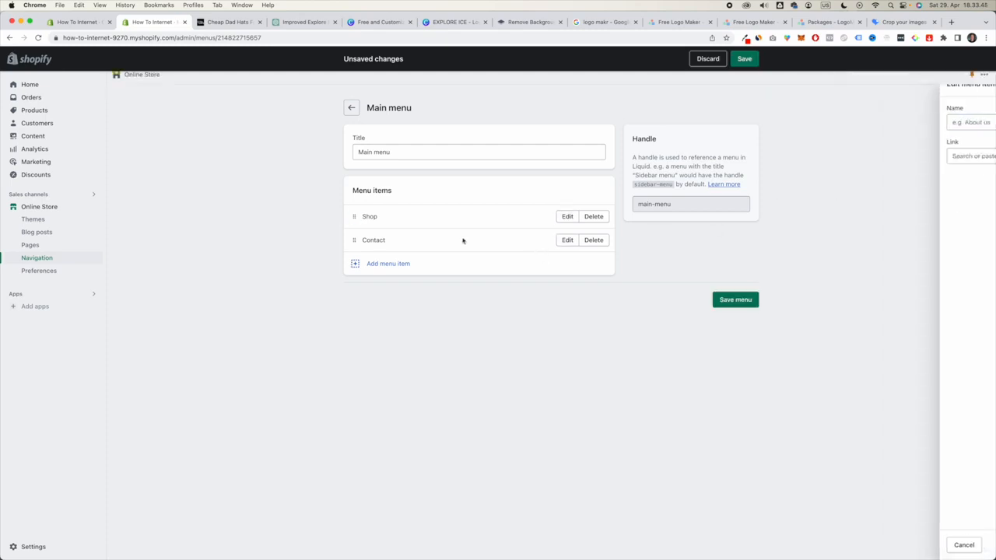
Step: Add a Collections item linked to all collections to the main menu and place it between Shop and Contact
click(409, 267)
click(901, 156)
click(899, 209)
click(900, 200)
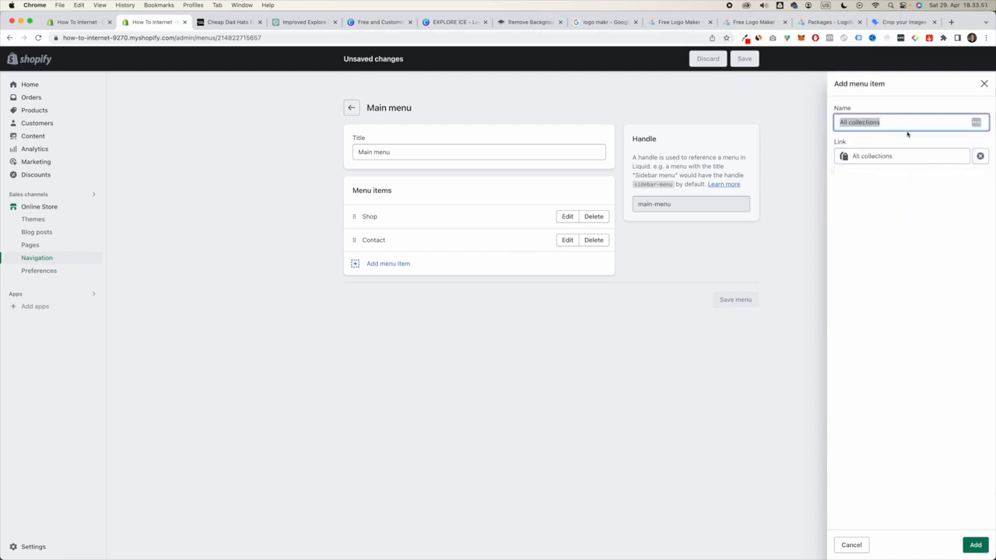
text(C)
click(975, 545)
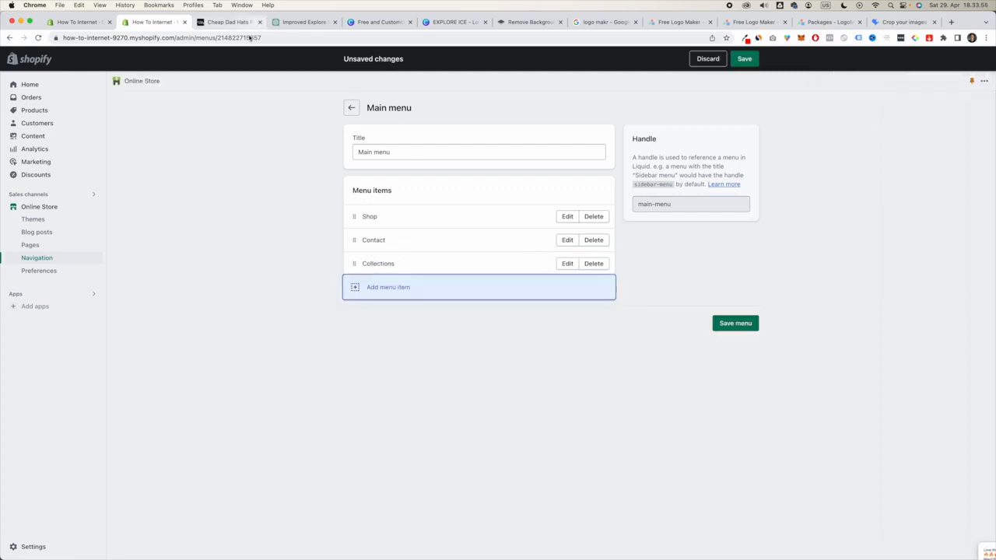
drag(353, 264, 358, 244)
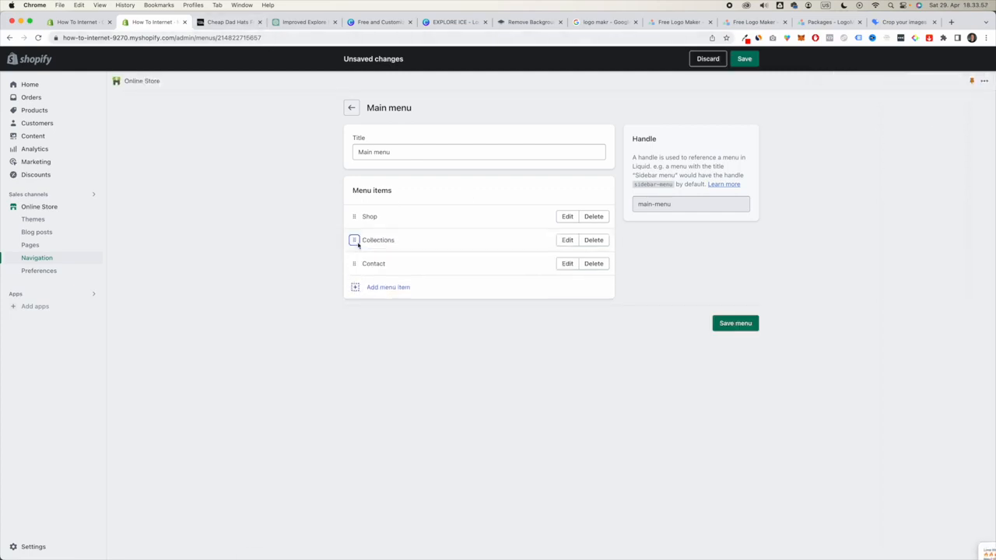
Step: Check the citycaps.co menu again and remove the Collections item from the main menu
click(227, 22)
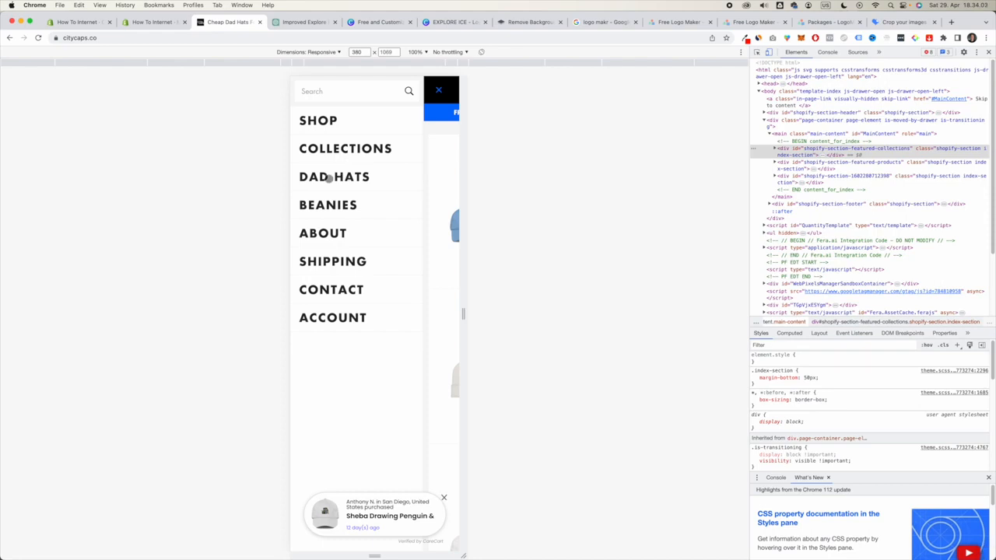
click(181, 25)
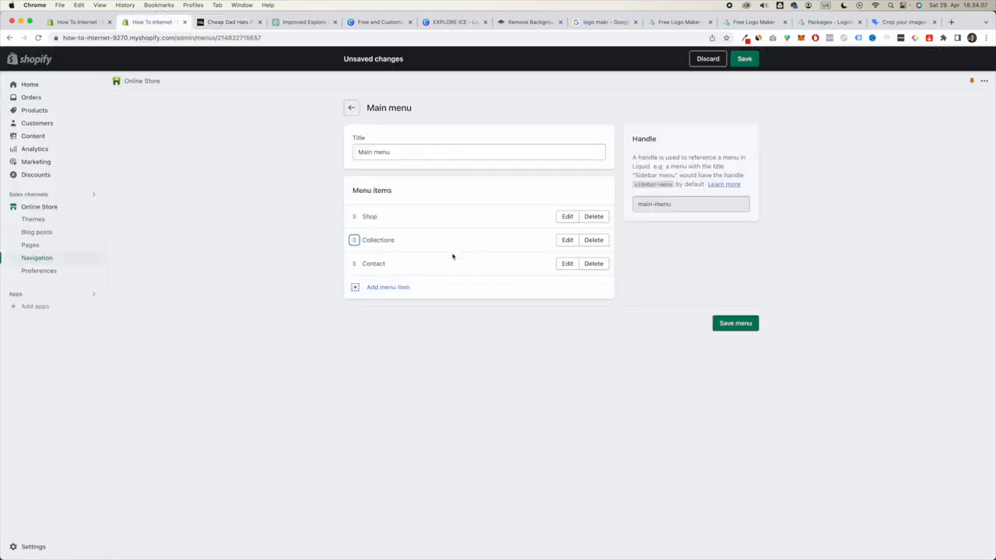
click(593, 240)
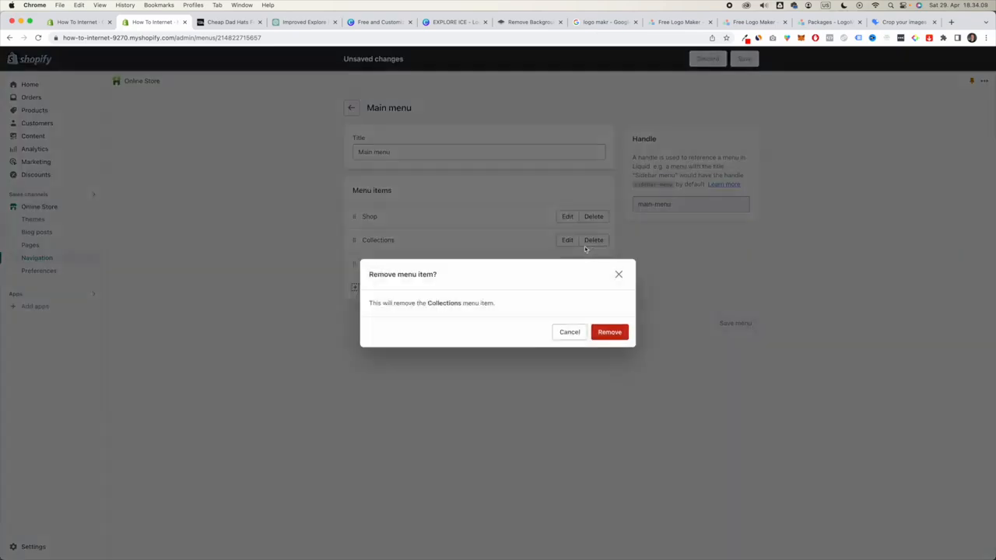
click(608, 332)
click(225, 21)
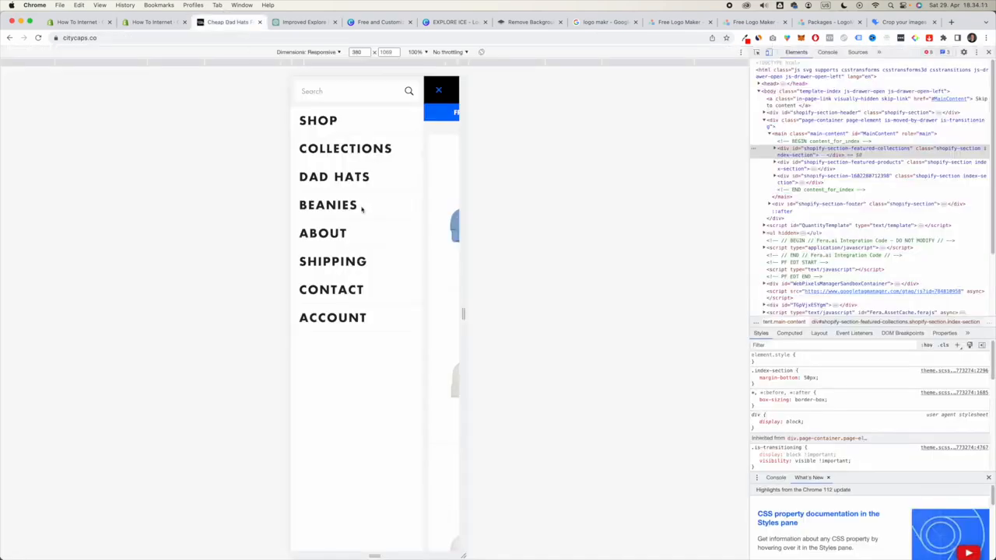
click(159, 22)
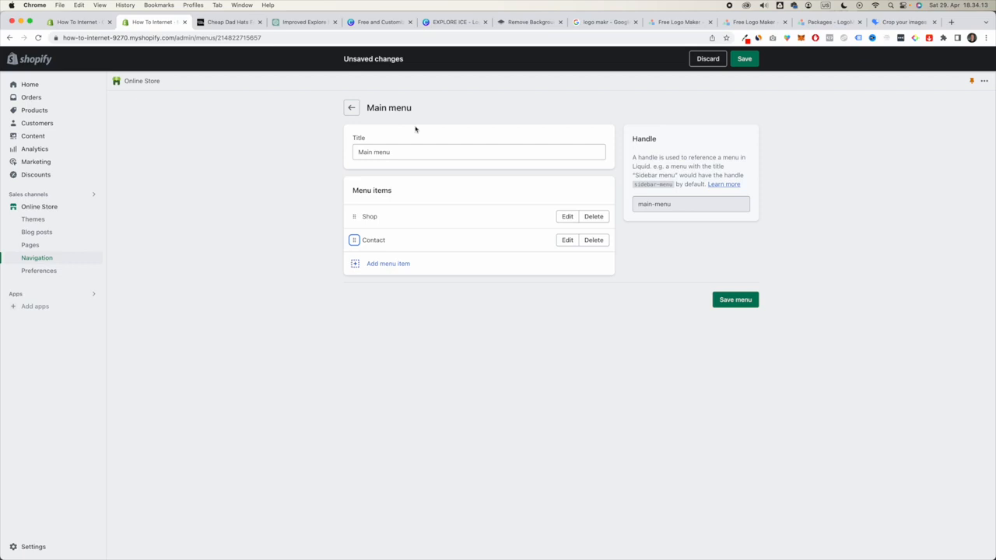
click(373, 263)
text(About)
click(863, 156)
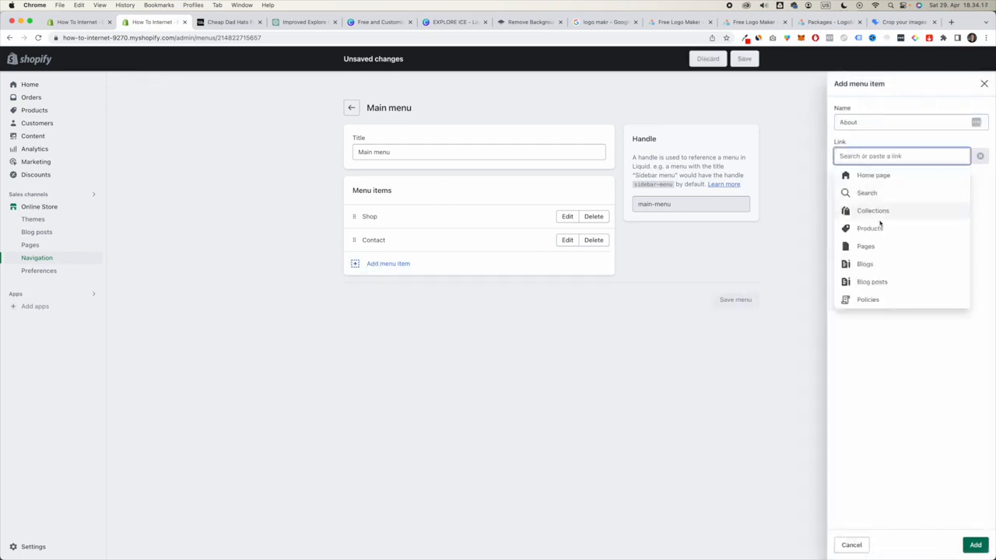
click(879, 242)
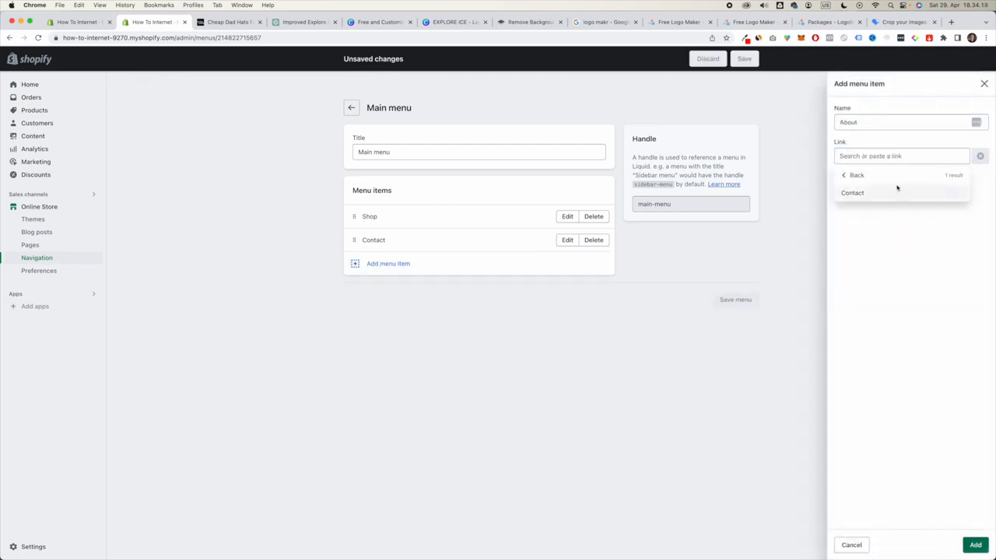
click(985, 84)
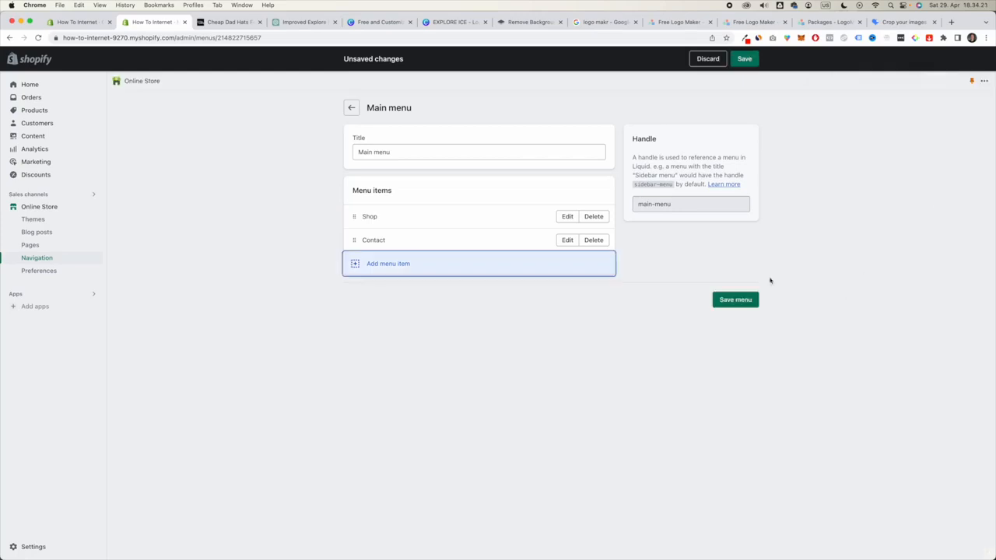
Step: Save the main menu, then create and save a page titled About with the content "we are the coolest portable ice baths ever"
click(747, 62)
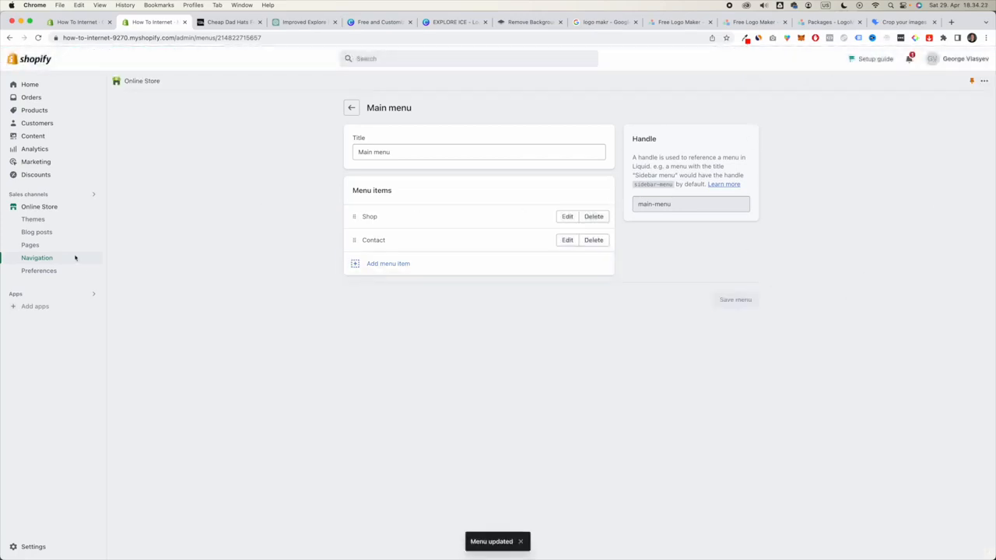
click(63, 245)
click(957, 104)
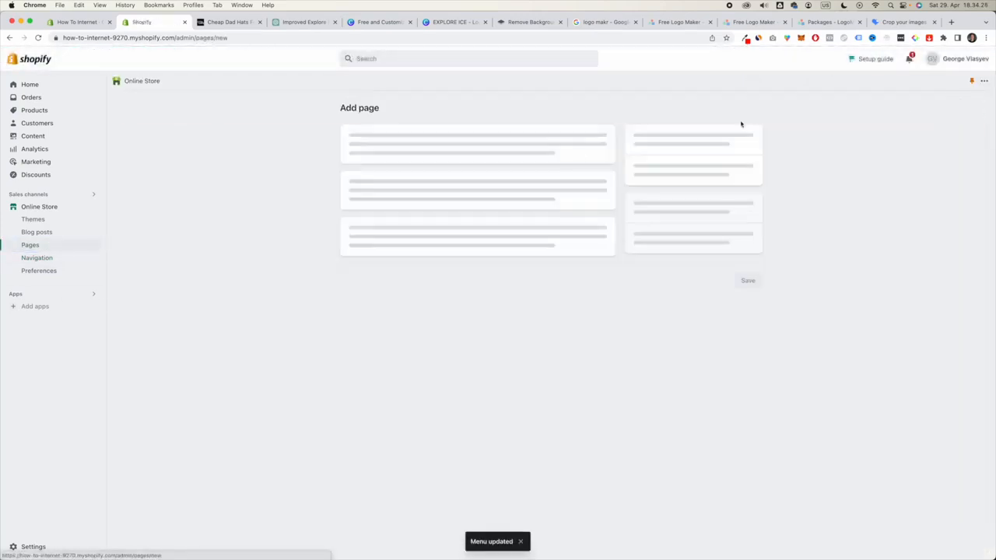
click(395, 151)
text(About)
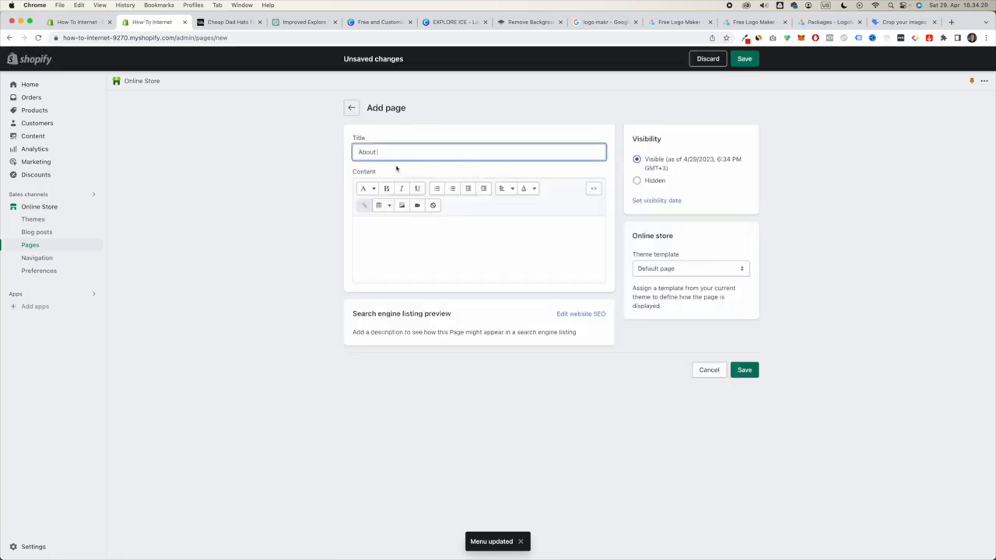
click(419, 234)
text(q)
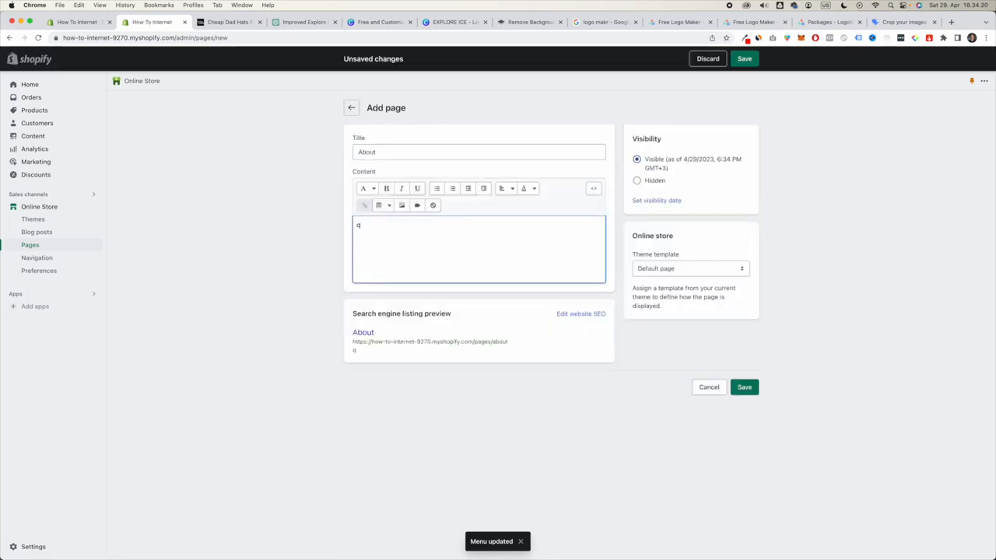
text(e are the coolest portable ice baths ever)
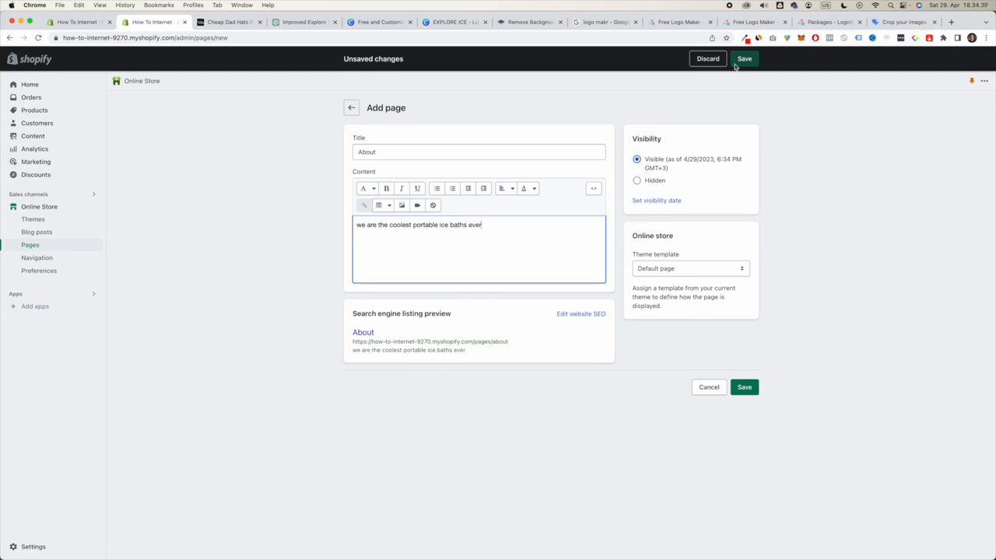
click(744, 59)
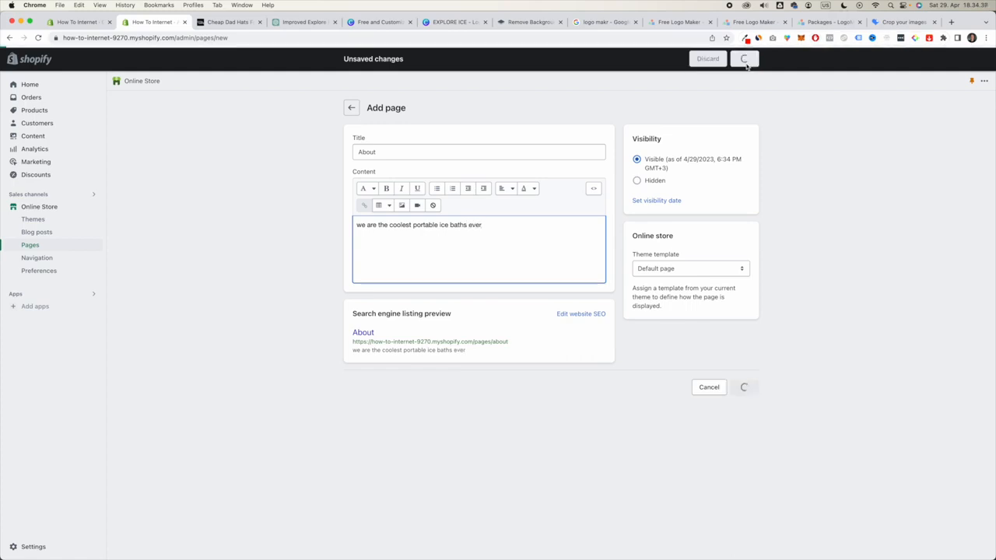
Step: Add an About item linked to the About page to the main menu and compare the menu with citycaps.co
click(38, 258)
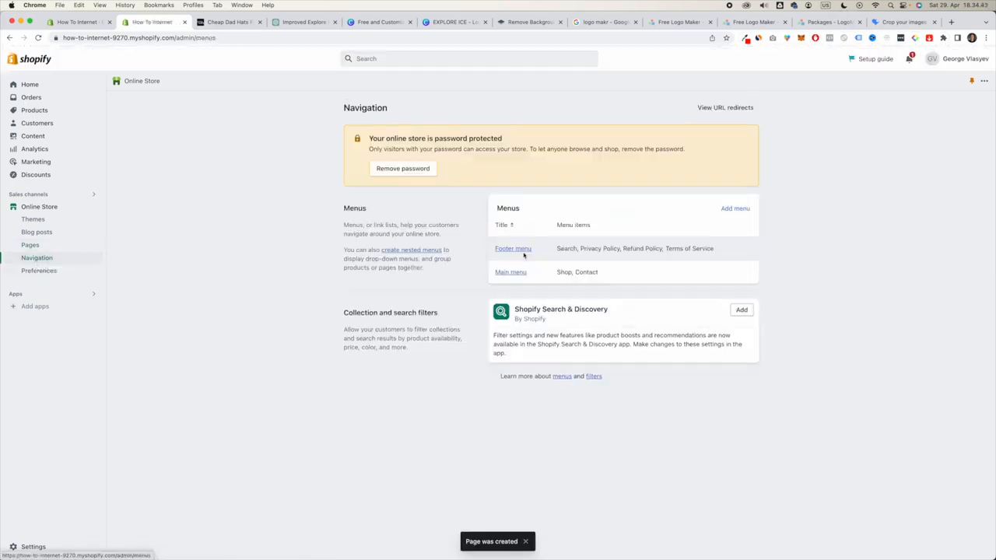
click(516, 274)
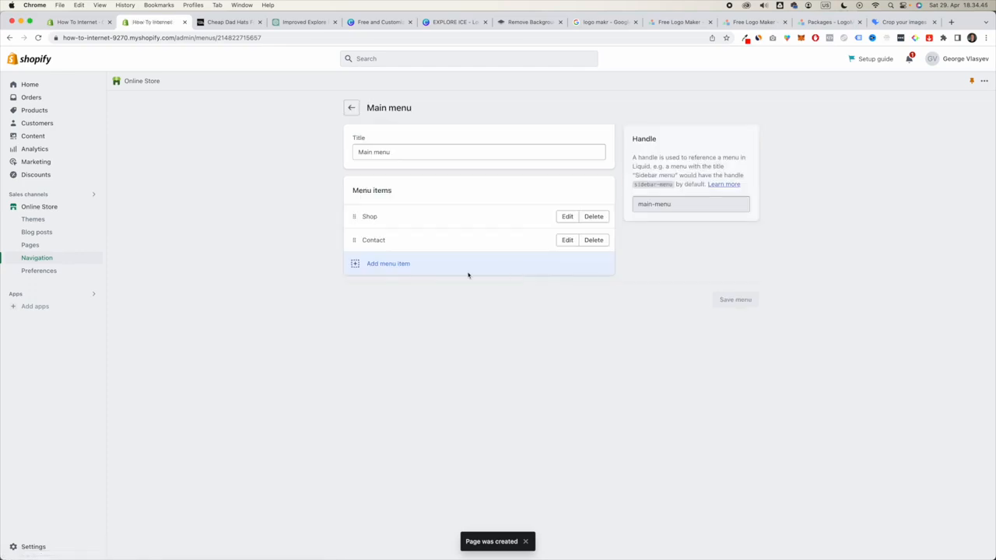
click(436, 268)
click(870, 158)
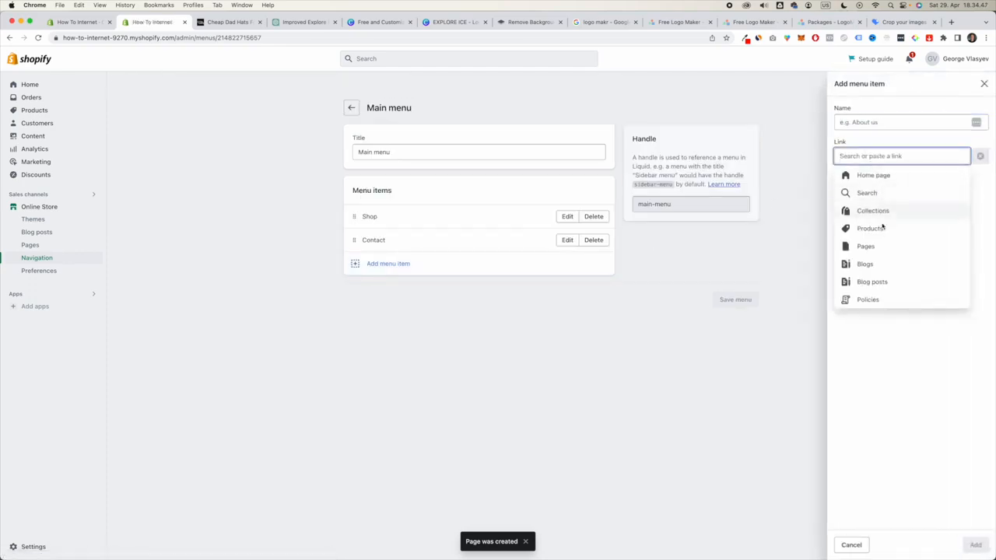
click(881, 247)
click(879, 193)
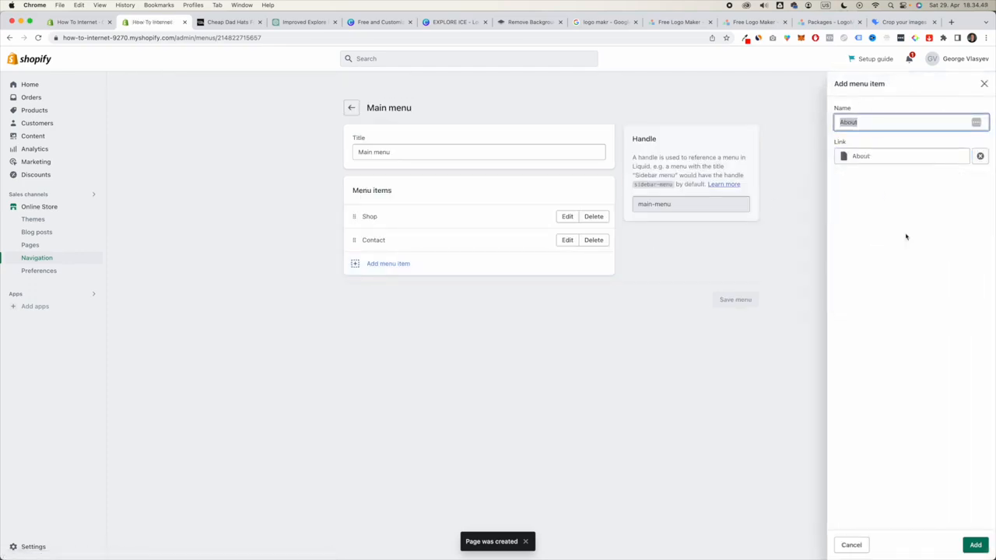
click(988, 546)
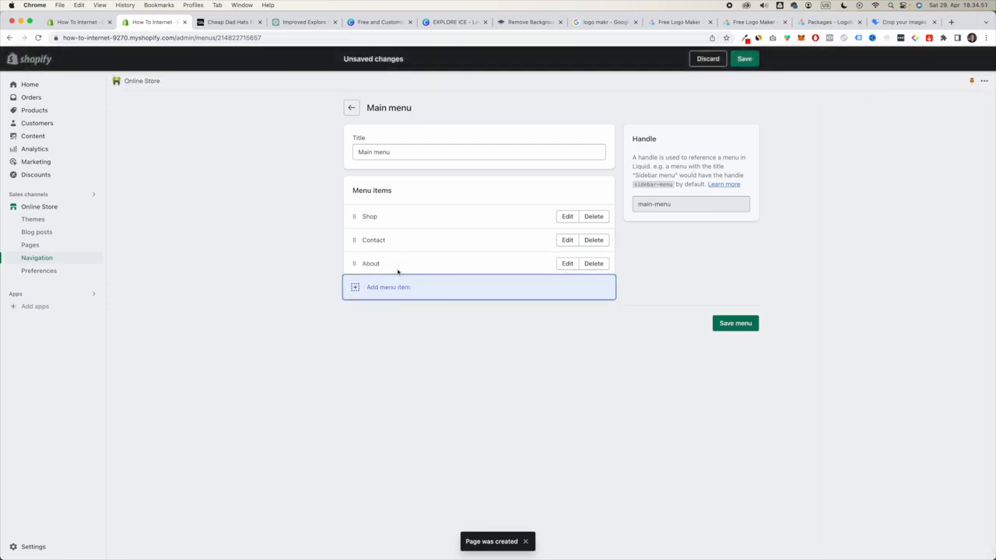
click(192, 22)
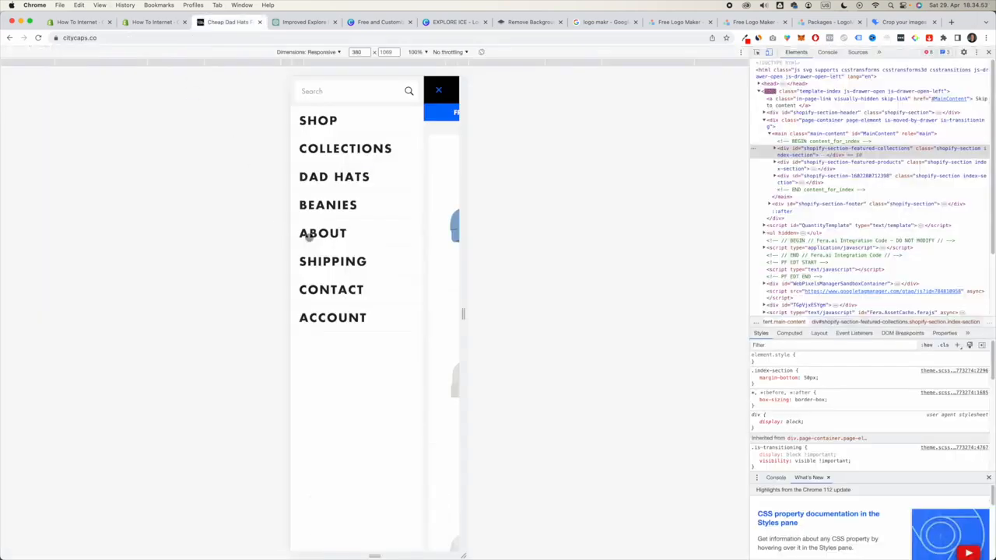
click(150, 24)
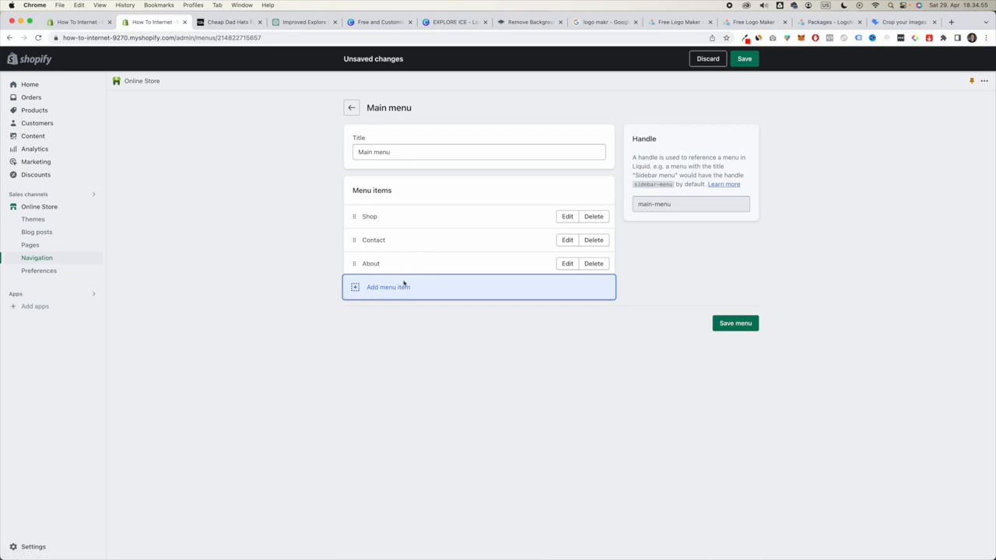
Step: Save the main menu with its Shop, Contact and About items
click(403, 286)
click(986, 84)
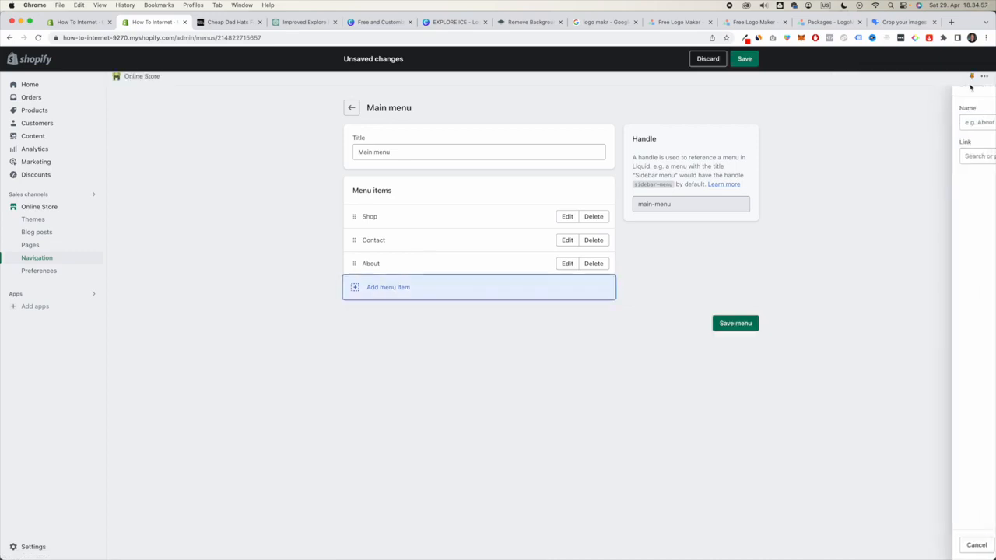
click(745, 58)
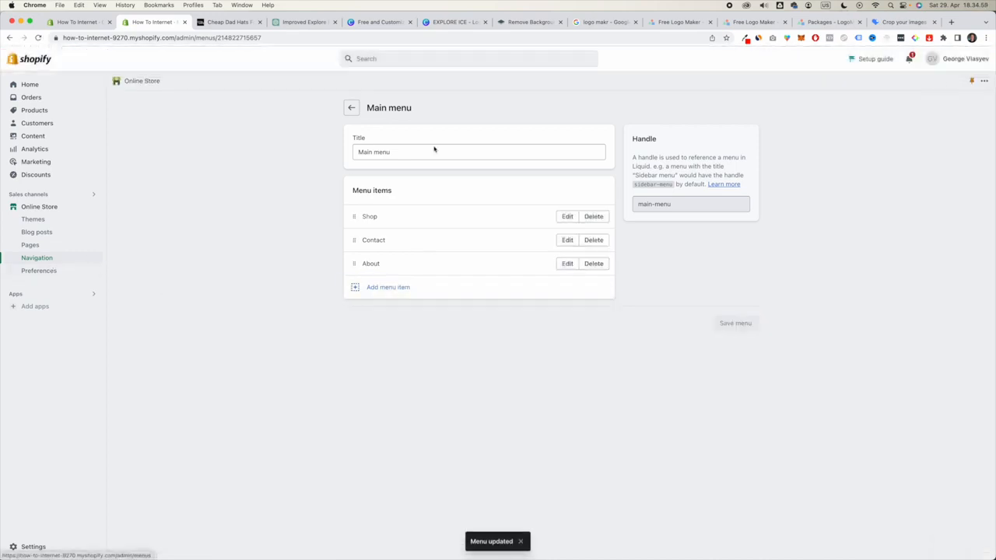
Step: Create and save a page titled Shipping, then start another new page titled Contact
click(50, 246)
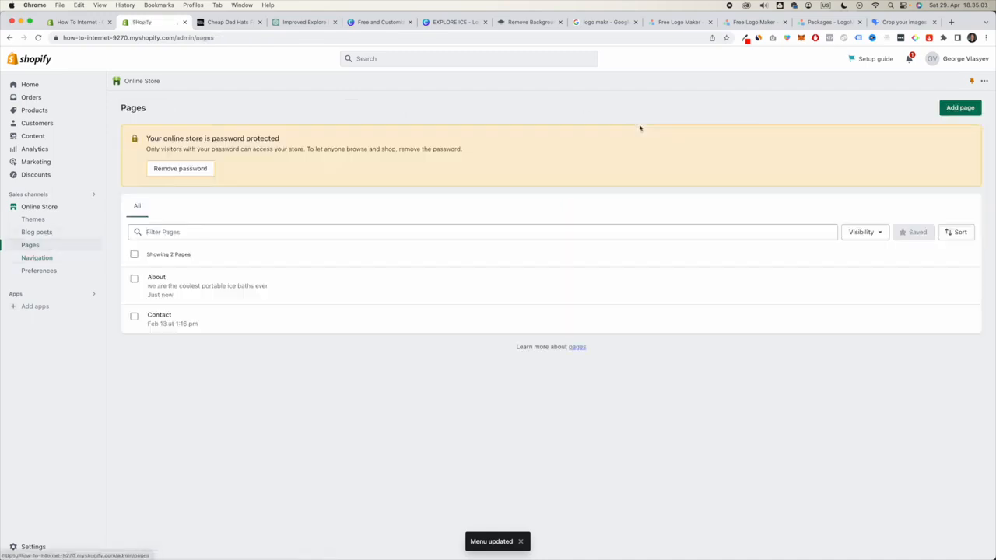
click(960, 107)
click(400, 151)
text(Shipping)
click(745, 59)
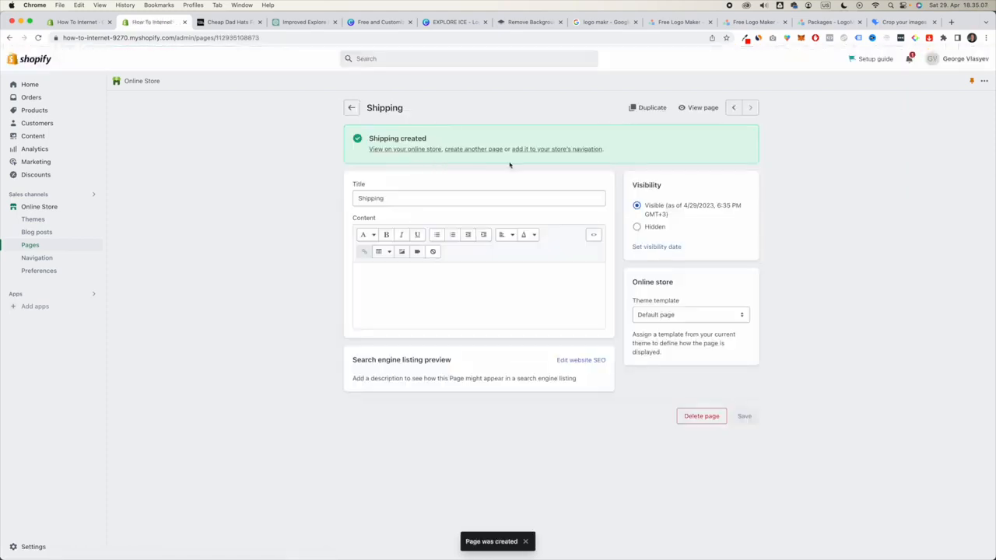
click(482, 150)
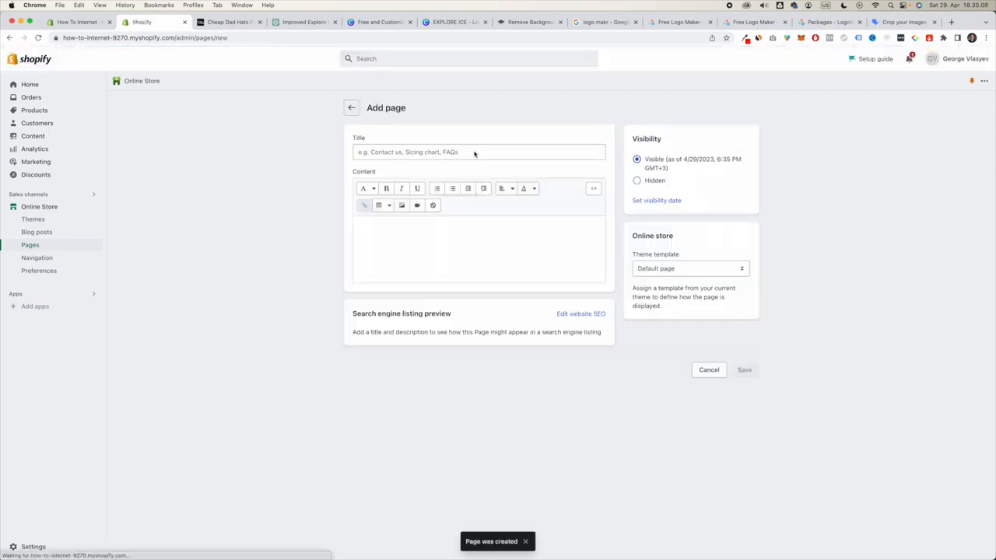
text(Contact)
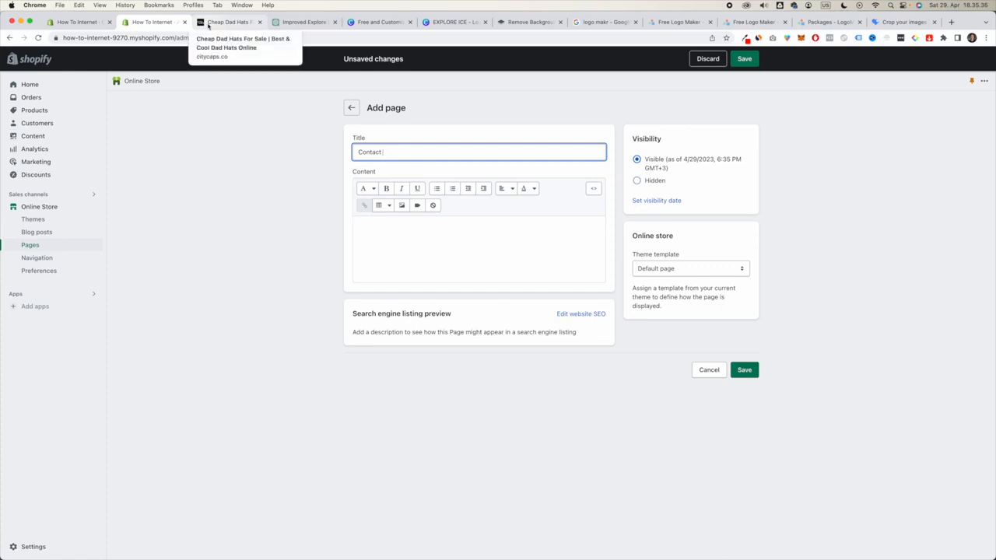
Step: Open the contact page of citycaps.co from its menu and examine its heading, intro text and form fields
click(229, 22)
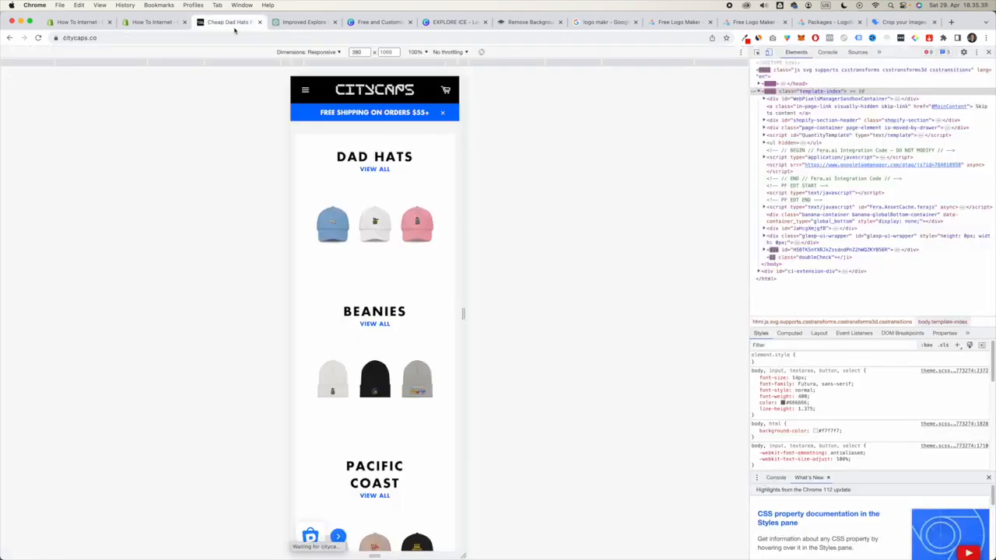
click(305, 89)
click(338, 288)
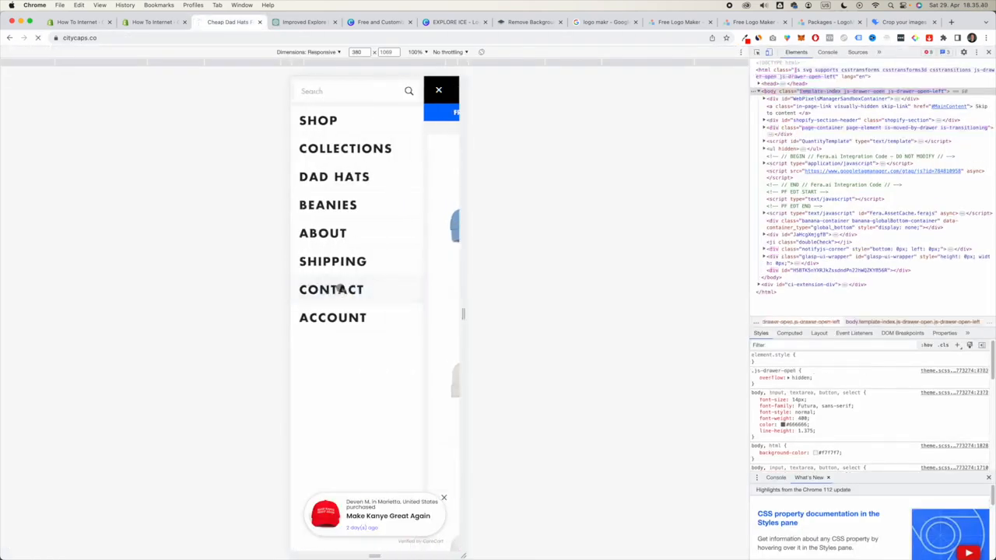
scroll(411, 287, down, 1)
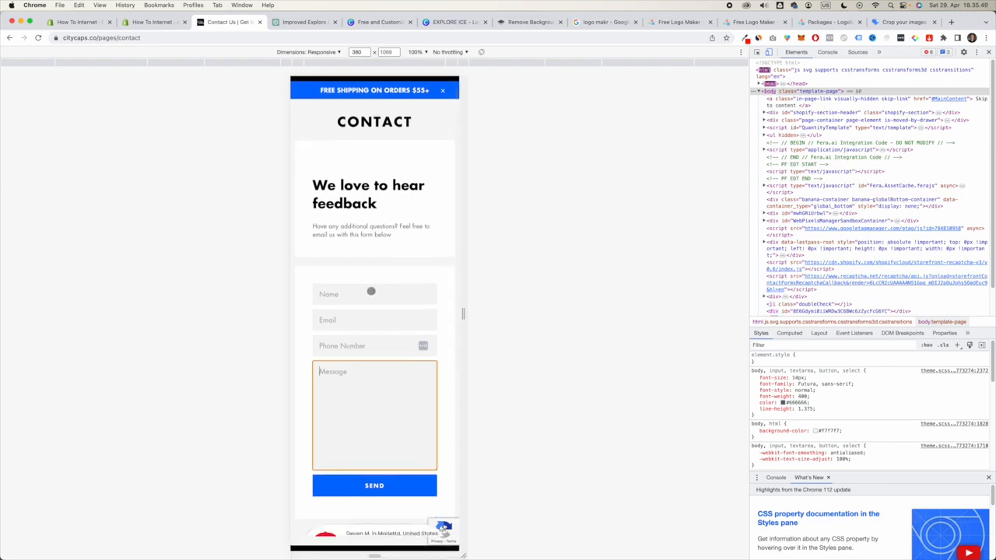
scroll(390, 319, down, 2)
scroll(390, 319, down, 2)
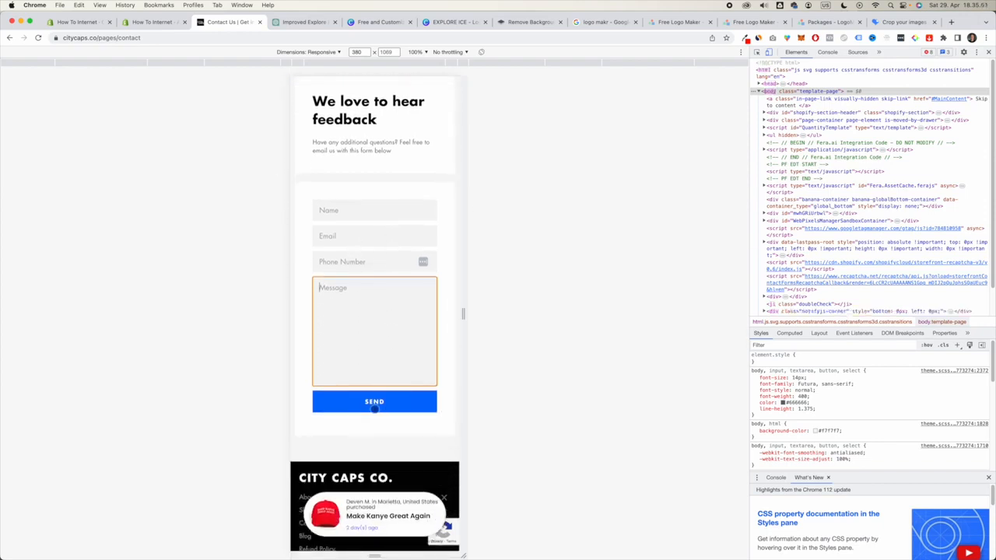
scroll(376, 402, down, 3)
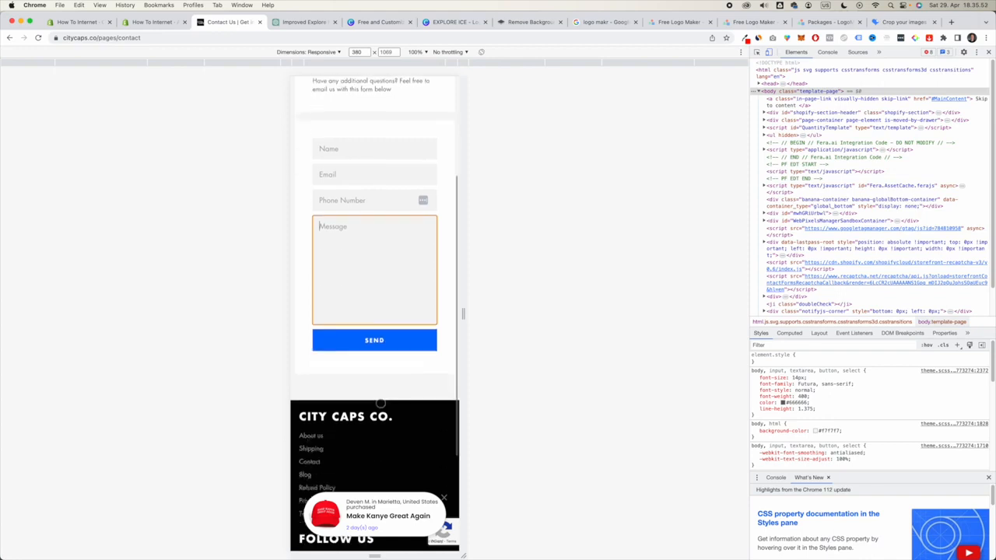
scroll(389, 283, up, 5)
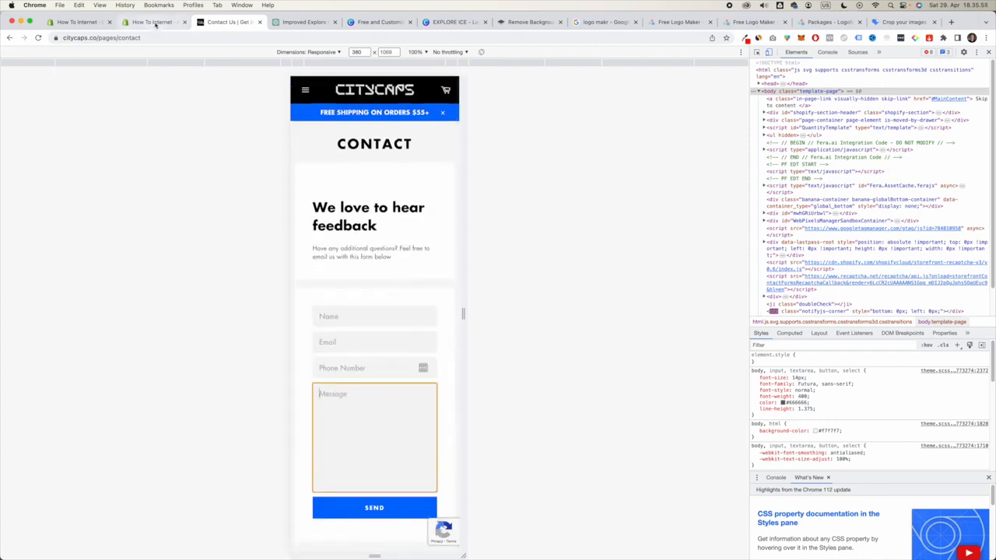
Step: Assign the contact theme template to the new Contact page, save it and view it on the online store
click(154, 22)
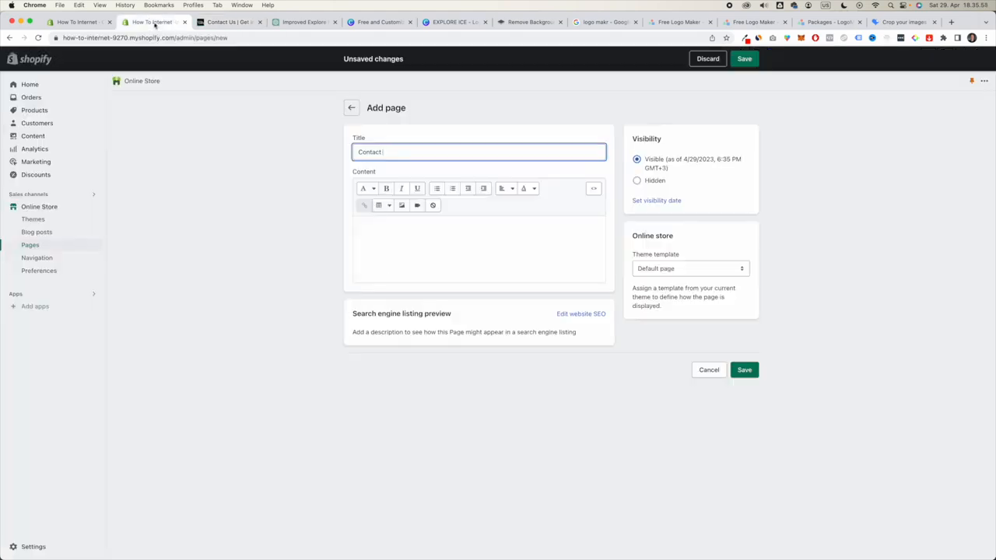
click(674, 269)
click(672, 279)
click(745, 60)
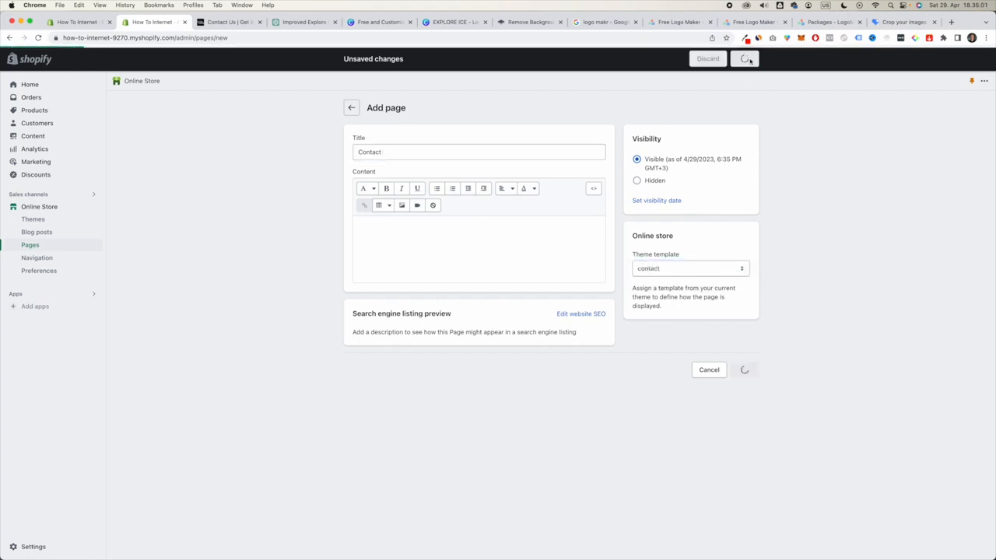
click(425, 152)
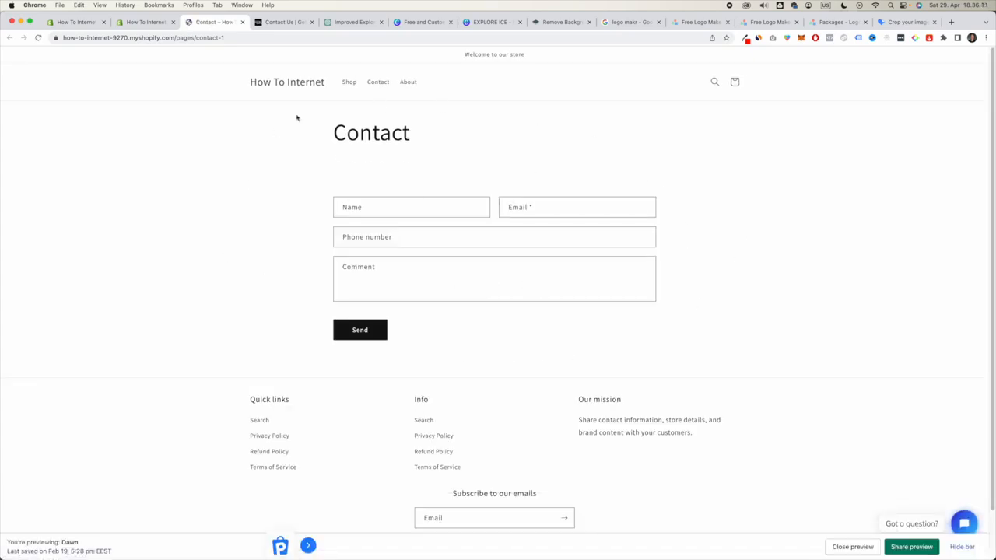
Step: Return to the theme editor, open the home page through the store logo and look over its sections
click(132, 24)
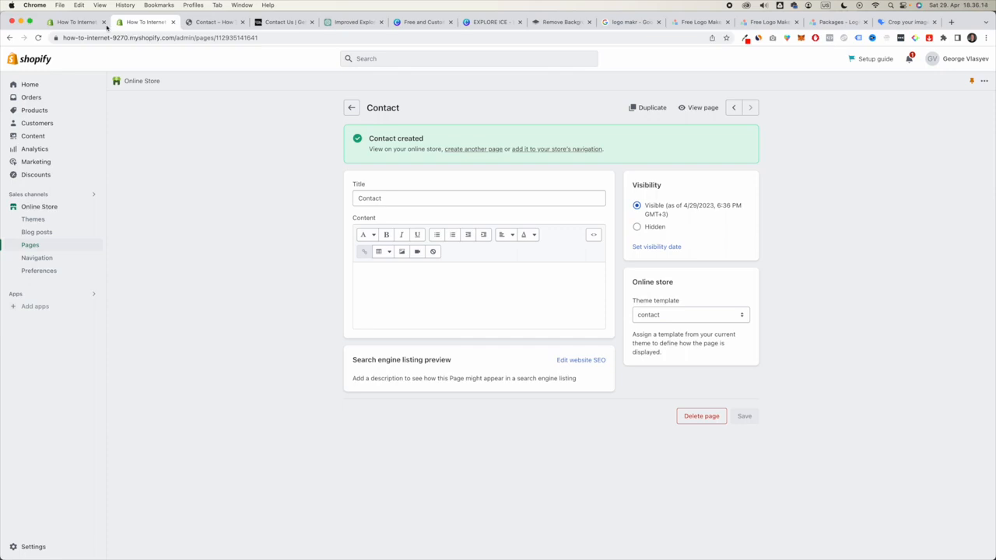
click(89, 25)
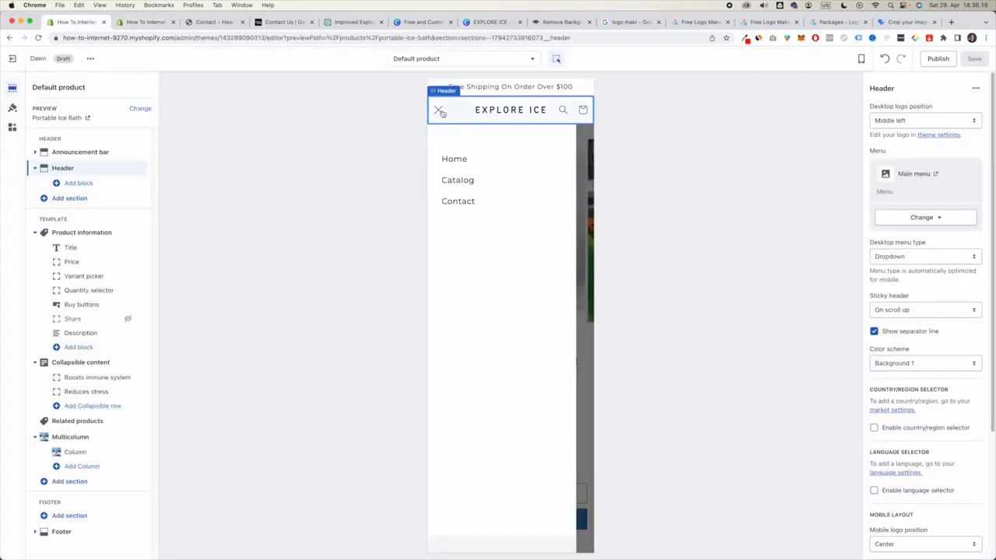
click(441, 113)
click(503, 110)
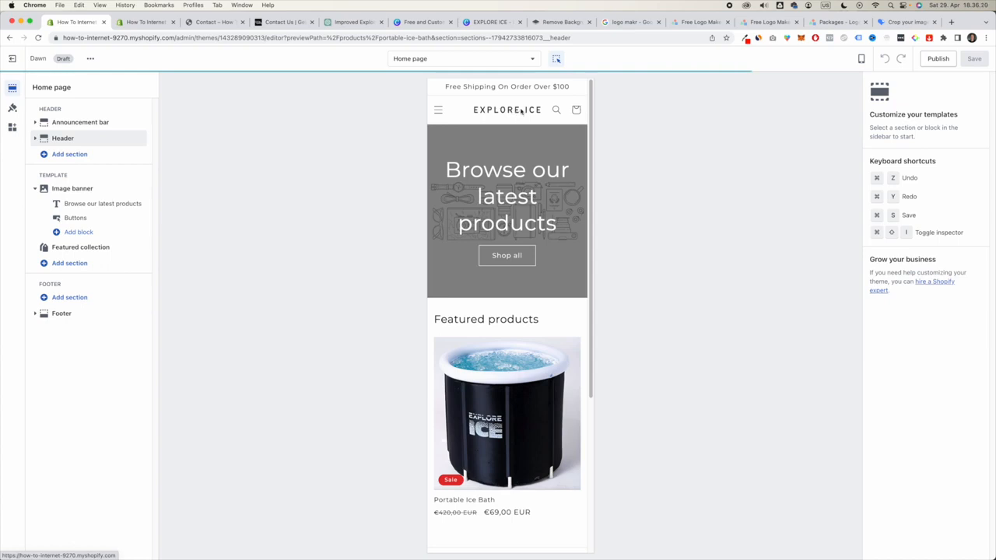
scroll(550, 335, down, 5)
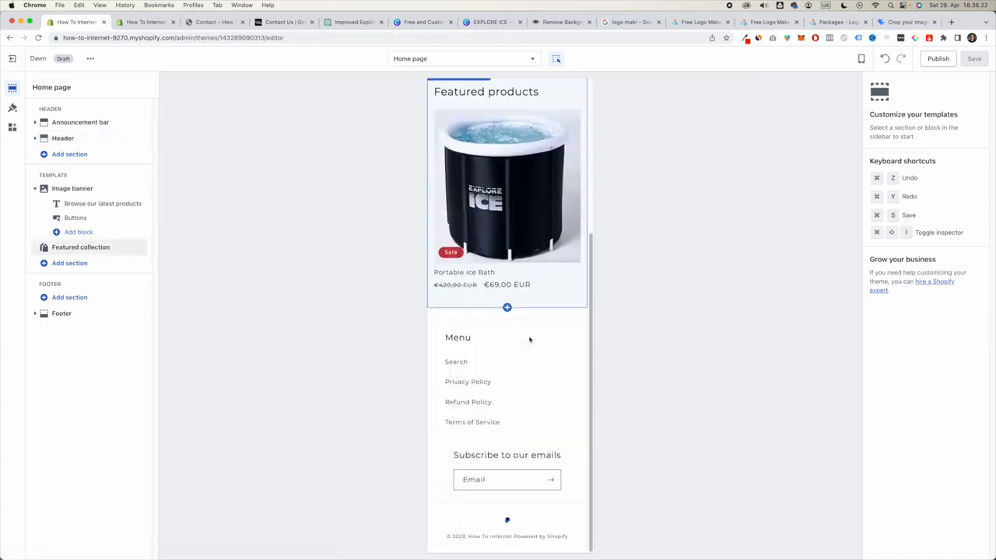
scroll(530, 340, up, 5)
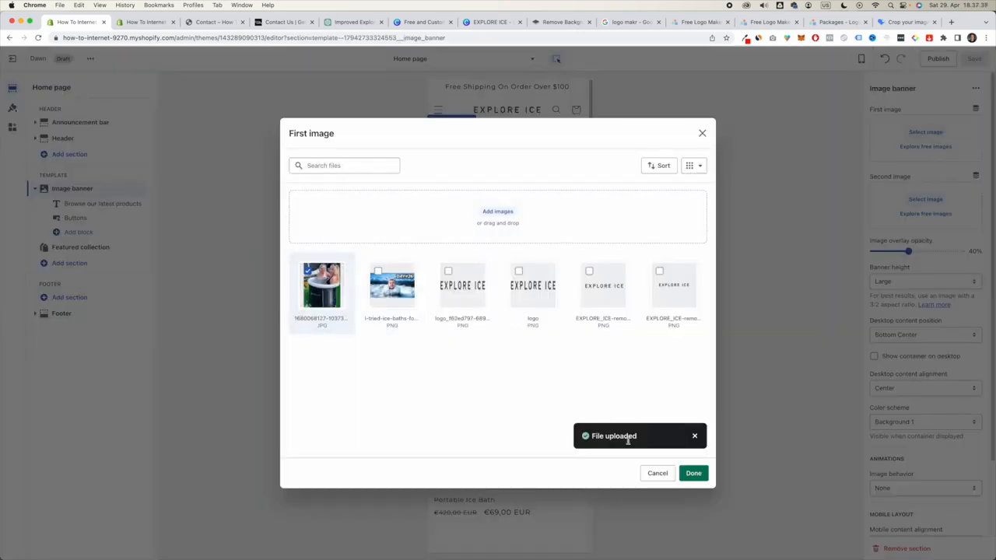
Step: Use the uploaded ice bath photo as the image banner's first image and remove the second image
click(695, 474)
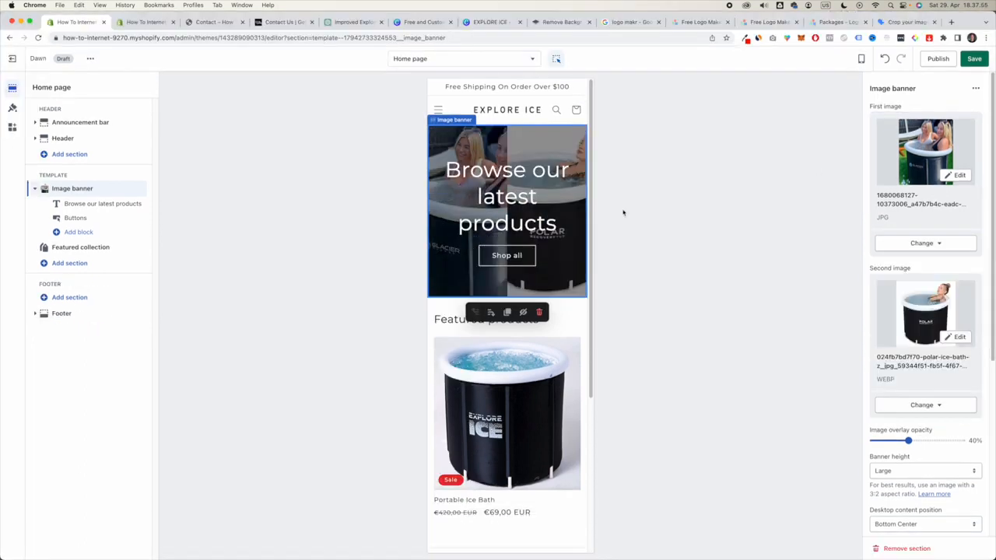
click(944, 407)
click(937, 464)
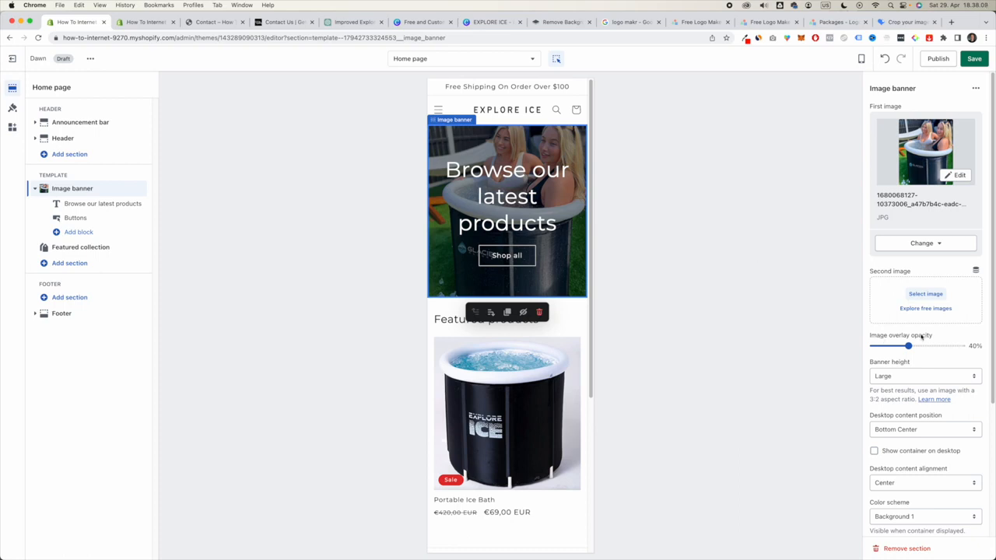
Step: Set the image banner's overlay opacity to 30%
drag(911, 346, 874, 345)
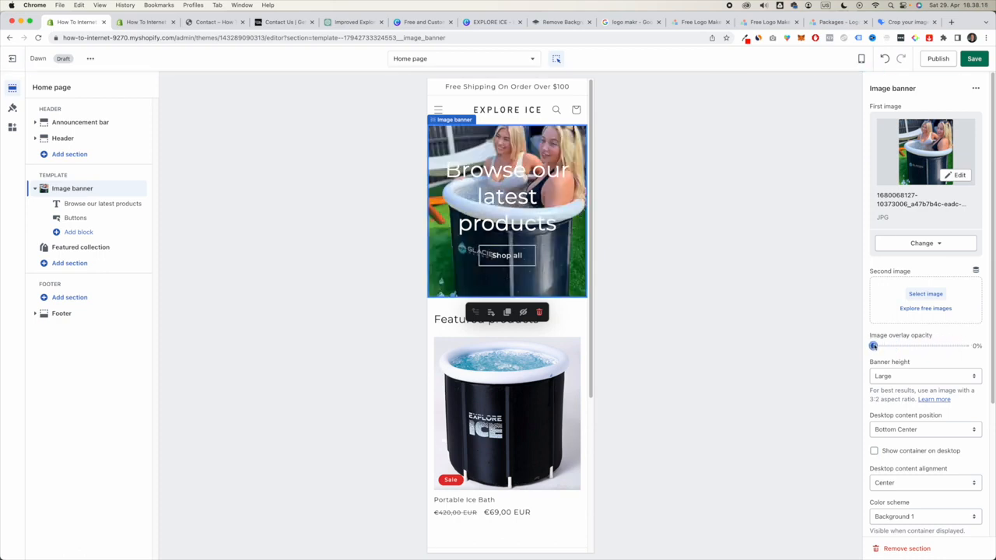
drag(874, 346, 900, 346)
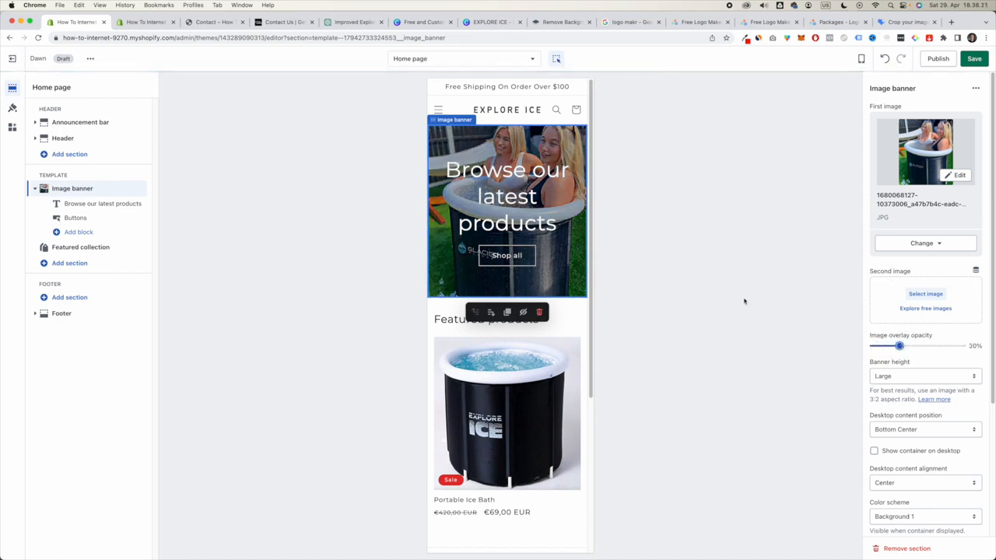
scroll(943, 401, down, 5)
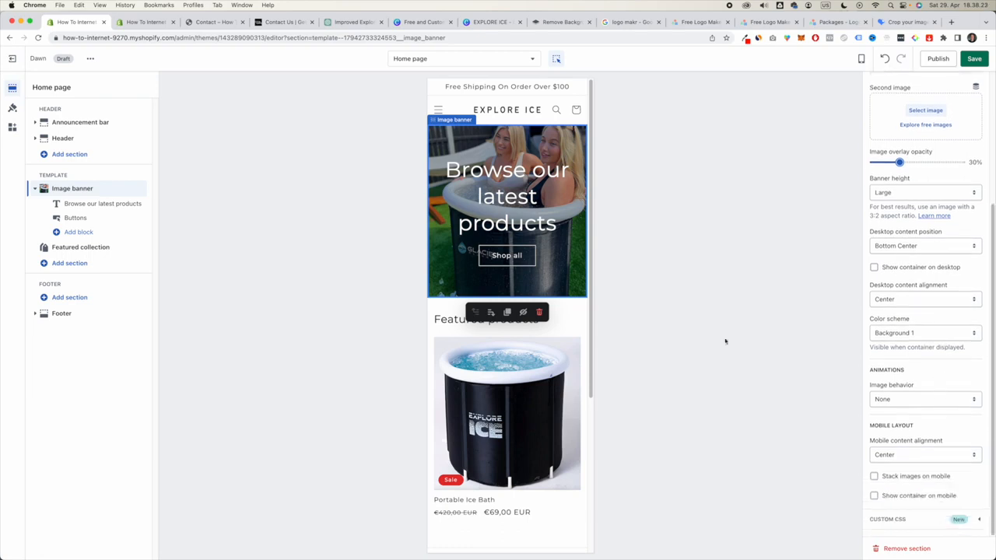
Step: Replace the image banner's heading text with "Exploring Ice Together"
click(525, 182)
triple_click(926, 146)
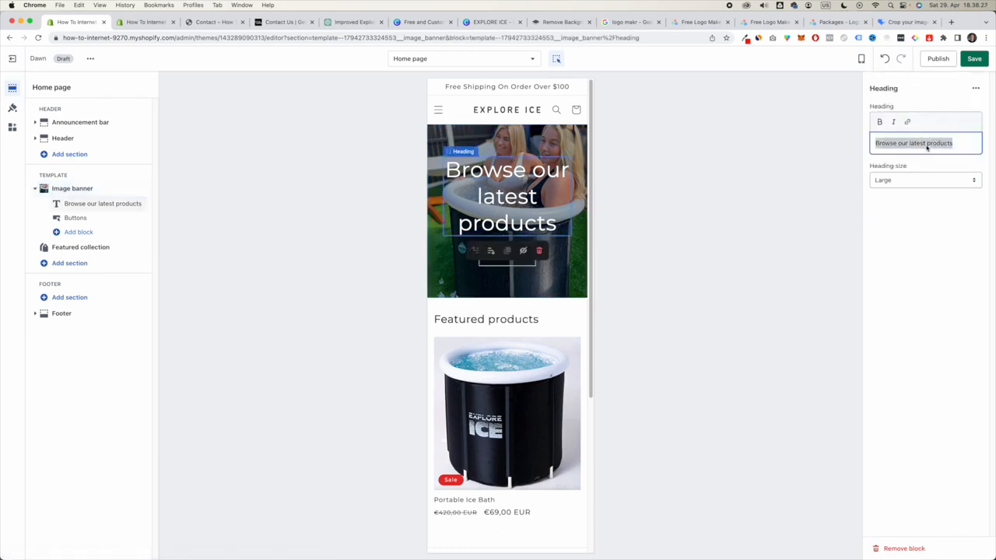
text(50% of)
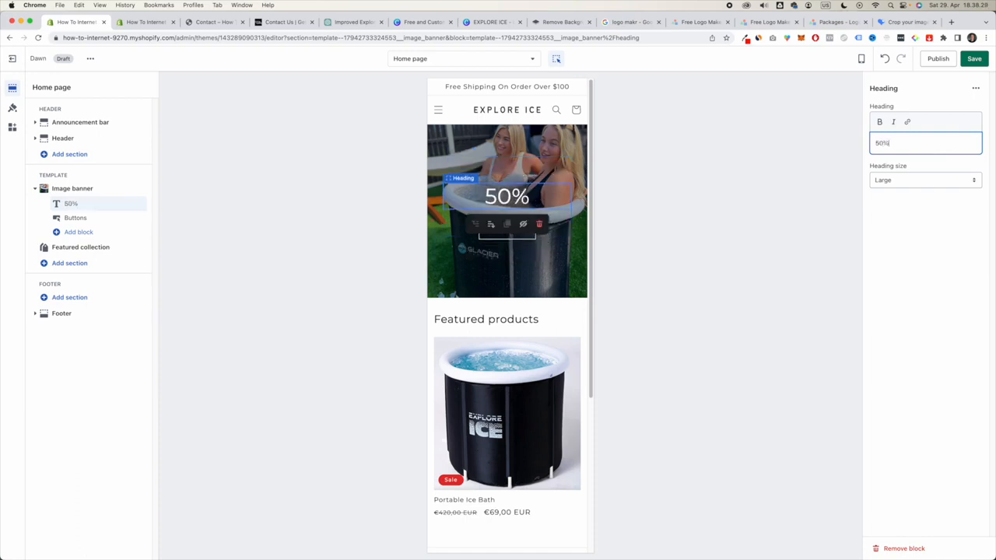
key(BackSpace)
key(BackSpace)
key(BackSpace)
key(BackSpace)
key(BackSpace)
key(BackSpace)
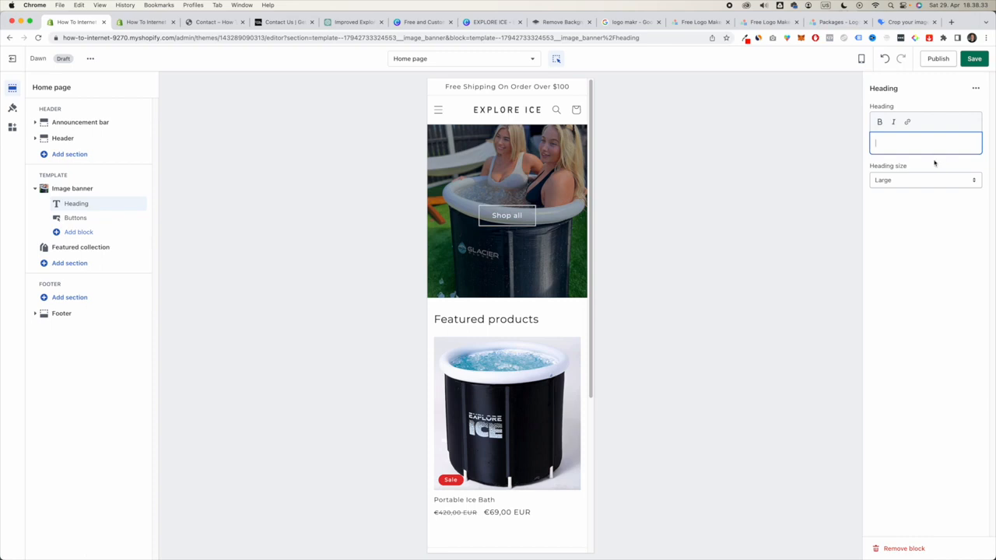
text(Exploring Ice Together)
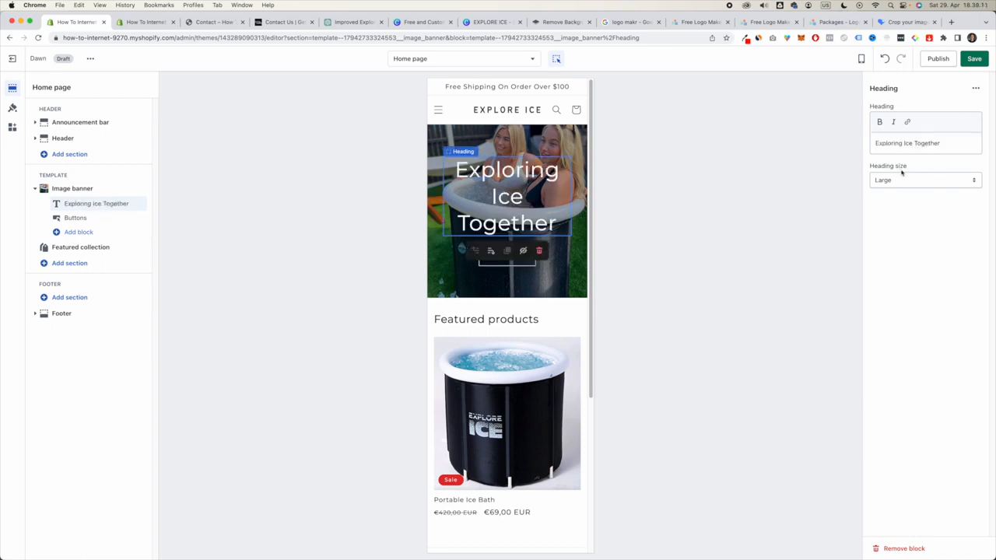
Step: Set the banner heading size to Medium and save the theme changes
click(899, 182)
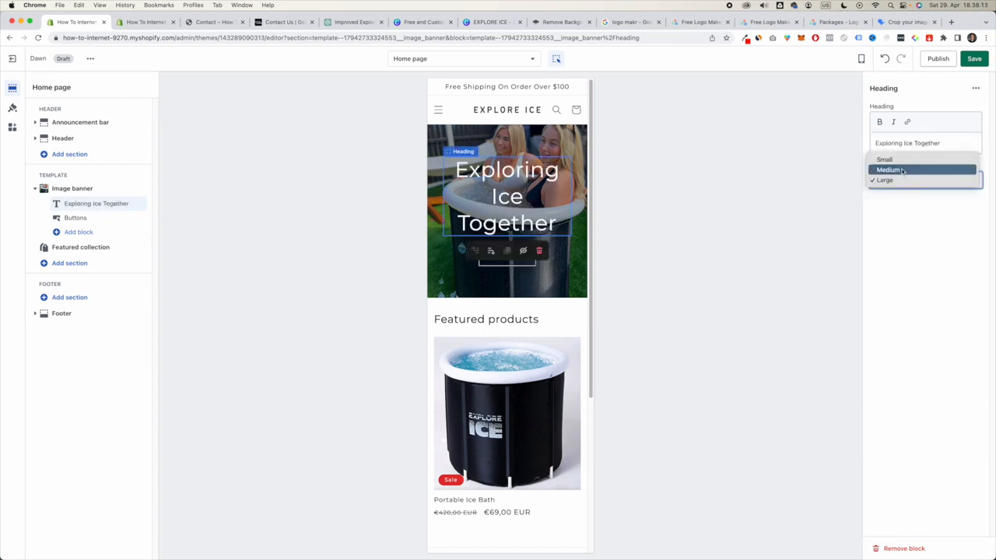
click(902, 170)
click(975, 58)
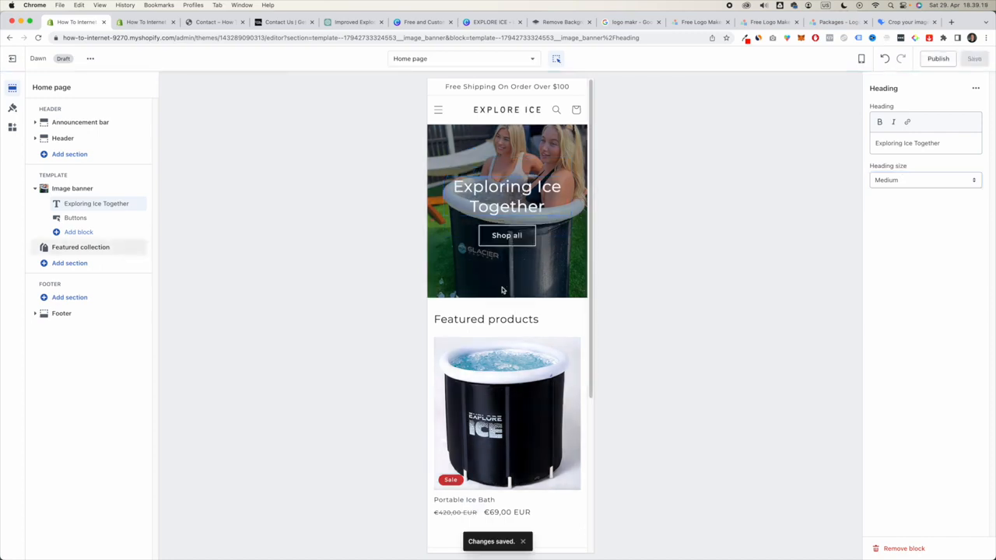
scroll(502, 346, down, 3)
scroll(501, 345, up, 3)
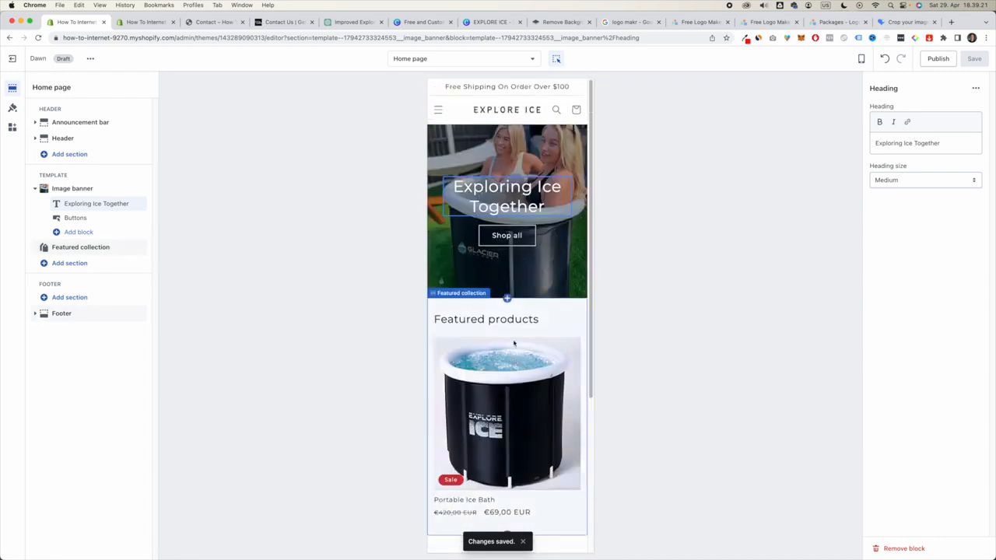
Step: Select the Featured collection section, hide it and show it again
click(555, 317)
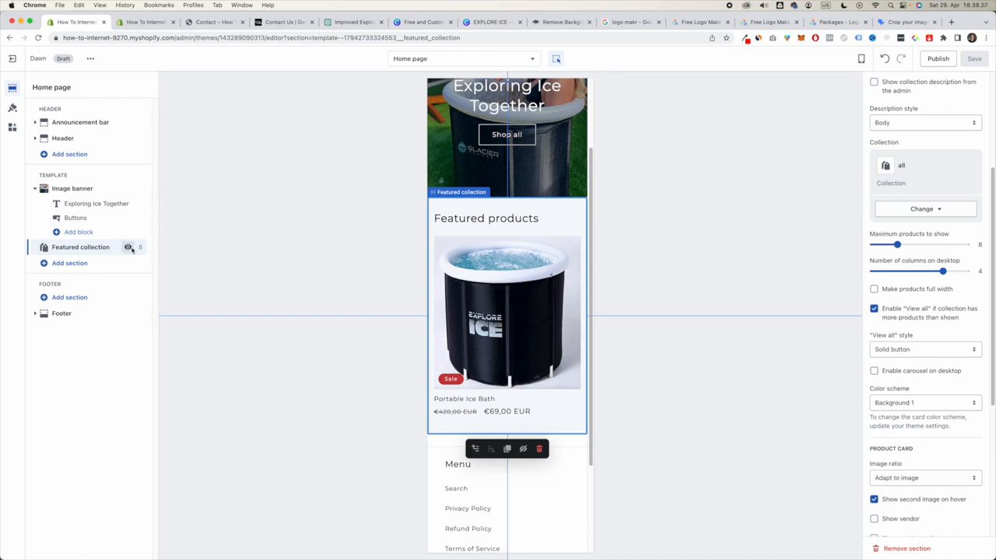
click(129, 248)
click(129, 248)
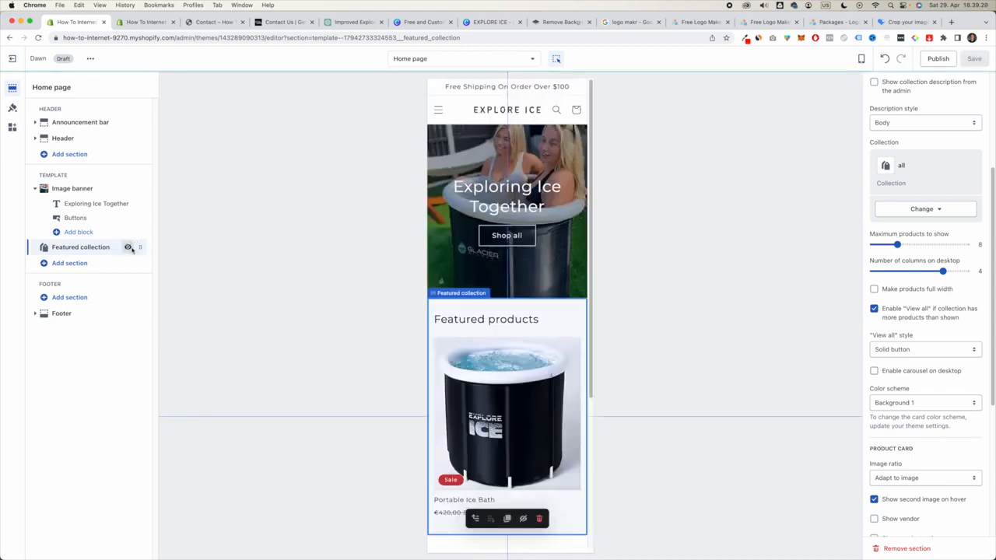
Step: Add a Rich text section below the Featured collection on the home page and select its heading
click(81, 264)
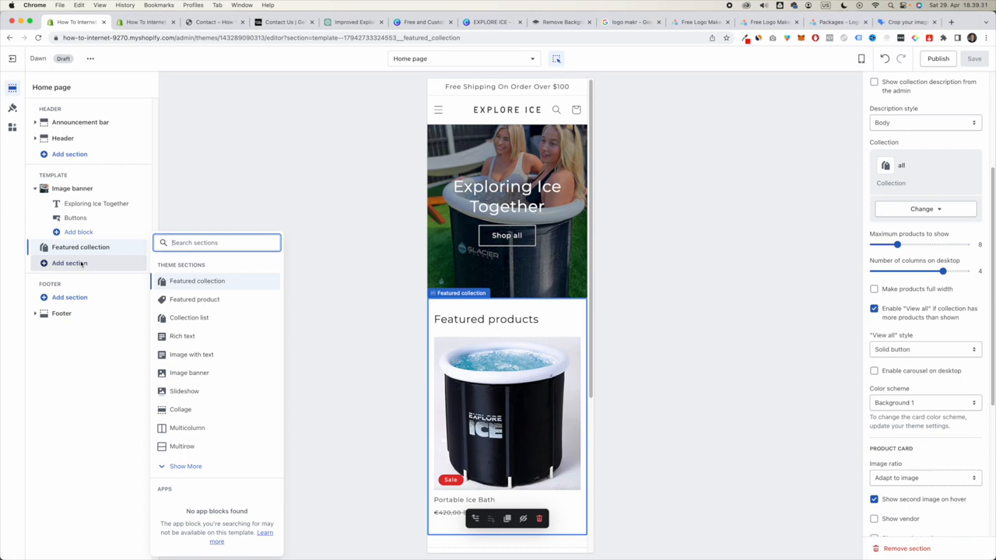
click(203, 337)
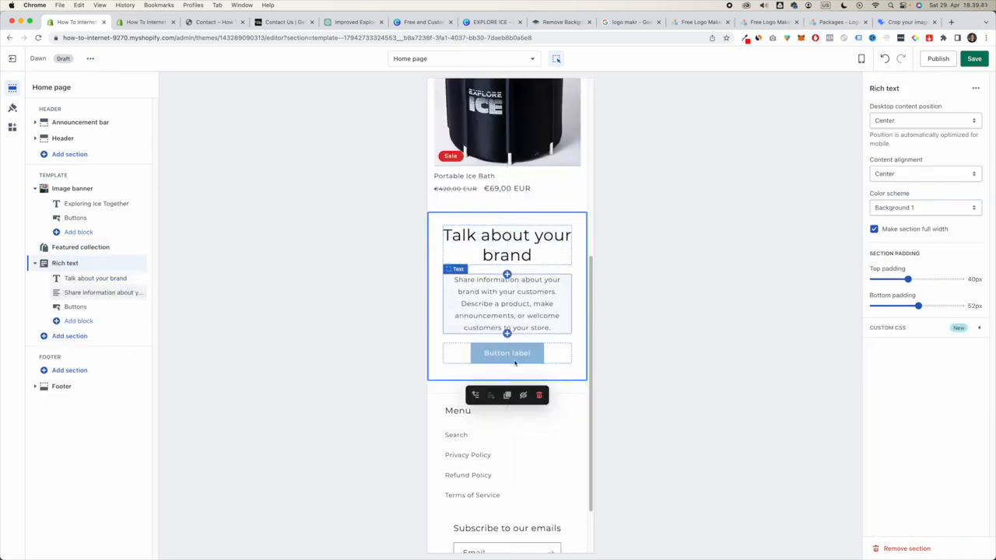
click(513, 253)
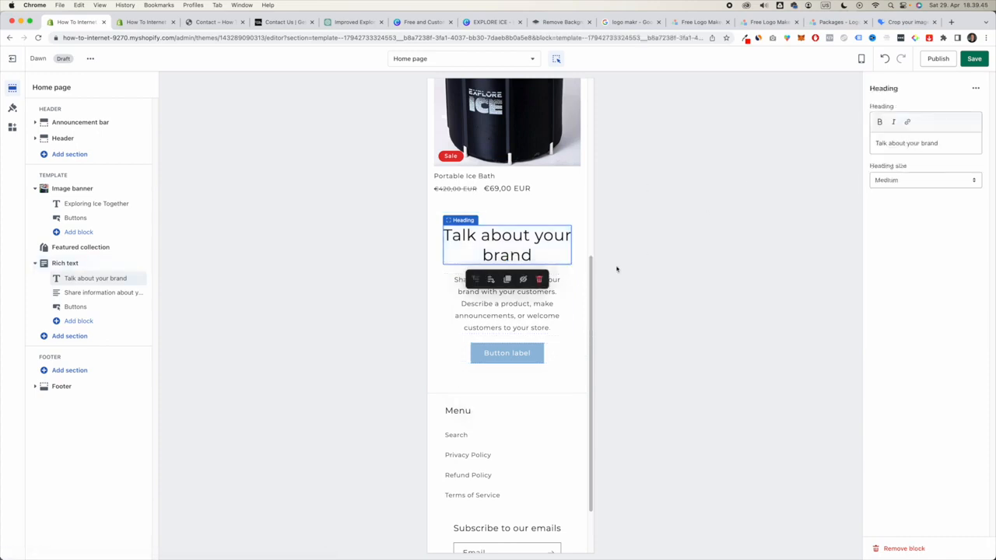
Step: Link the rich text section's first button to the Portable Ice Bath product and save the theme changes
click(507, 357)
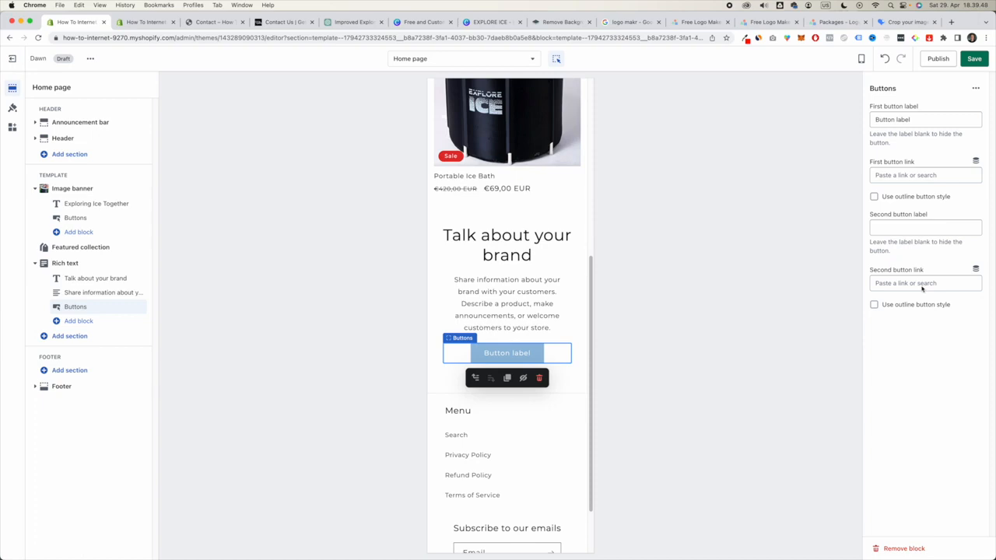
click(918, 175)
click(912, 92)
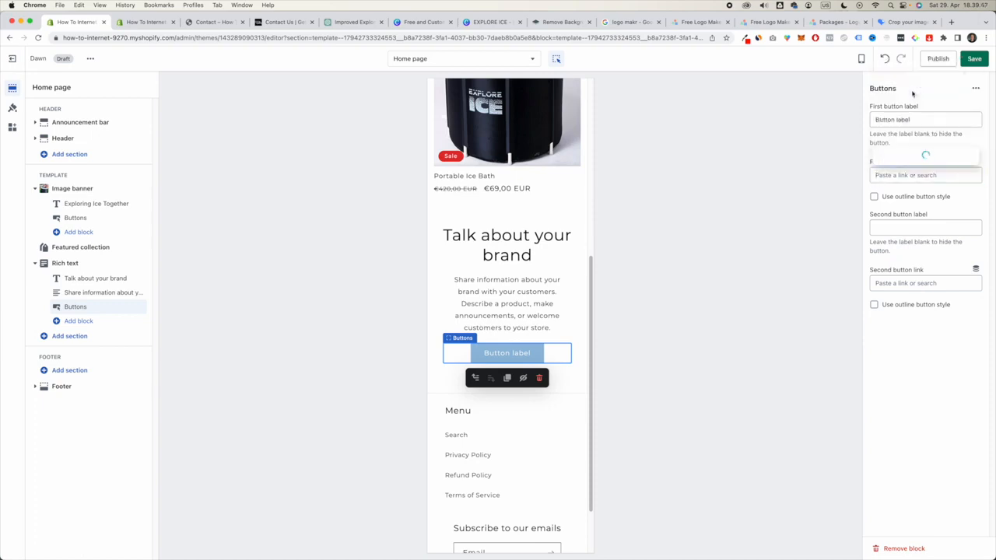
click(918, 156)
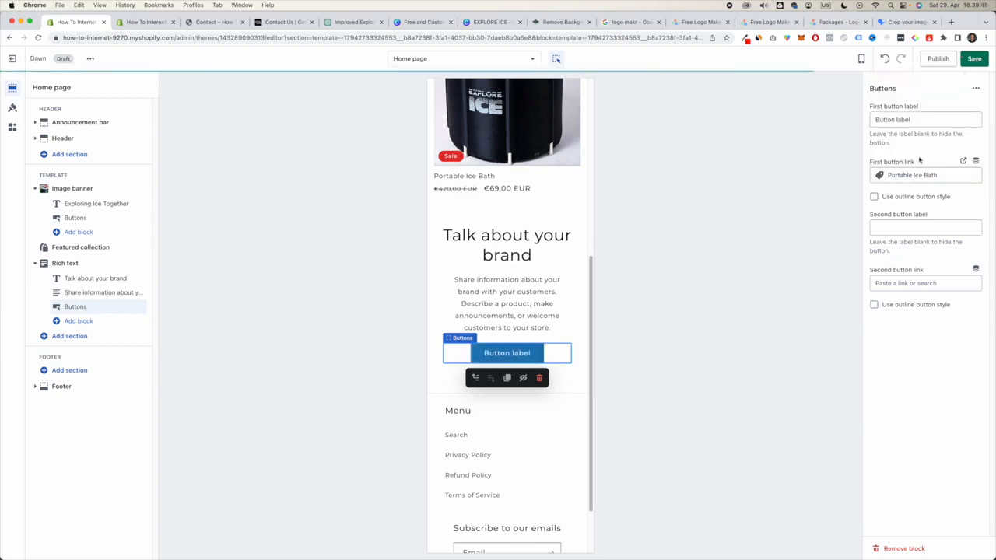
click(975, 58)
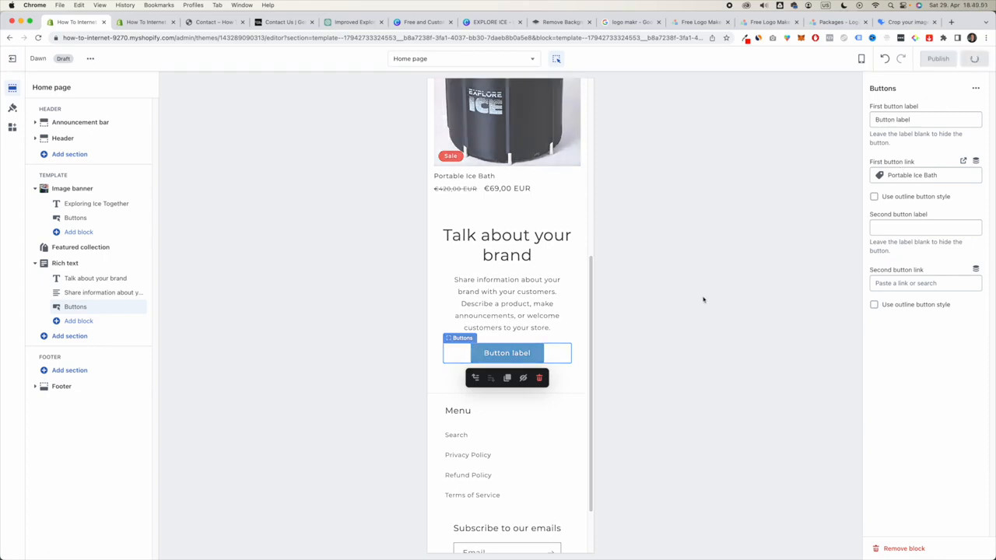
click(517, 355)
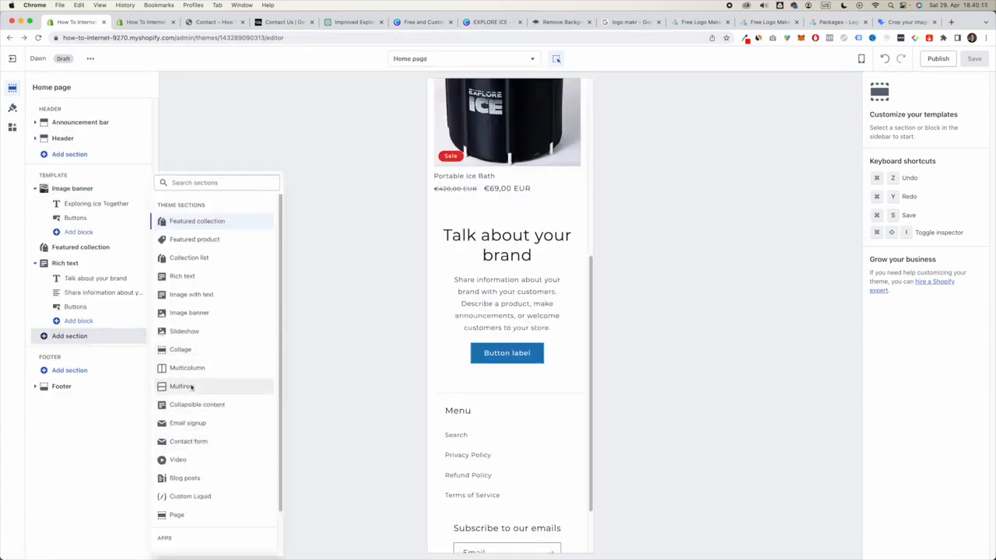
Step: Add a Contact form section and a Video section below the Rich text section
scroll(227, 392, down, 1)
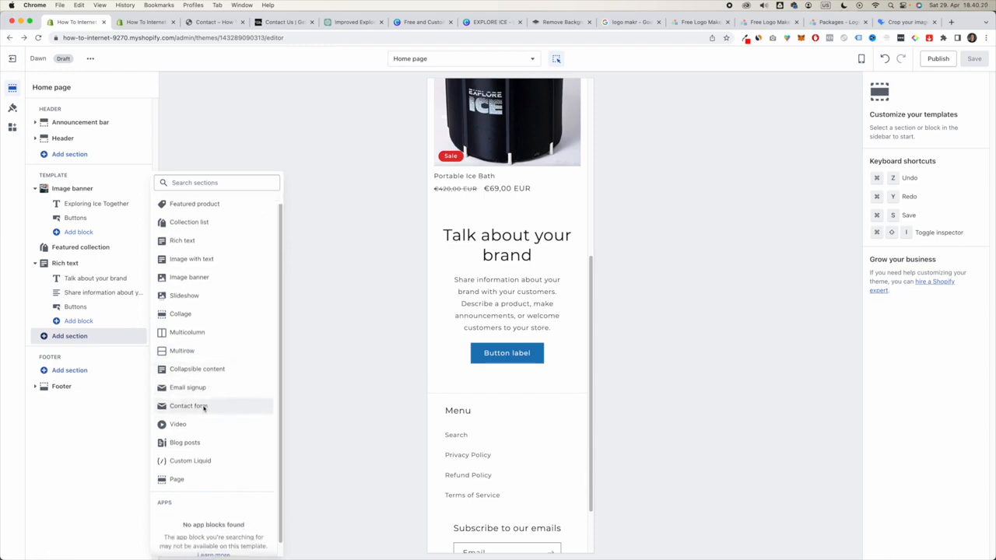
click(204, 407)
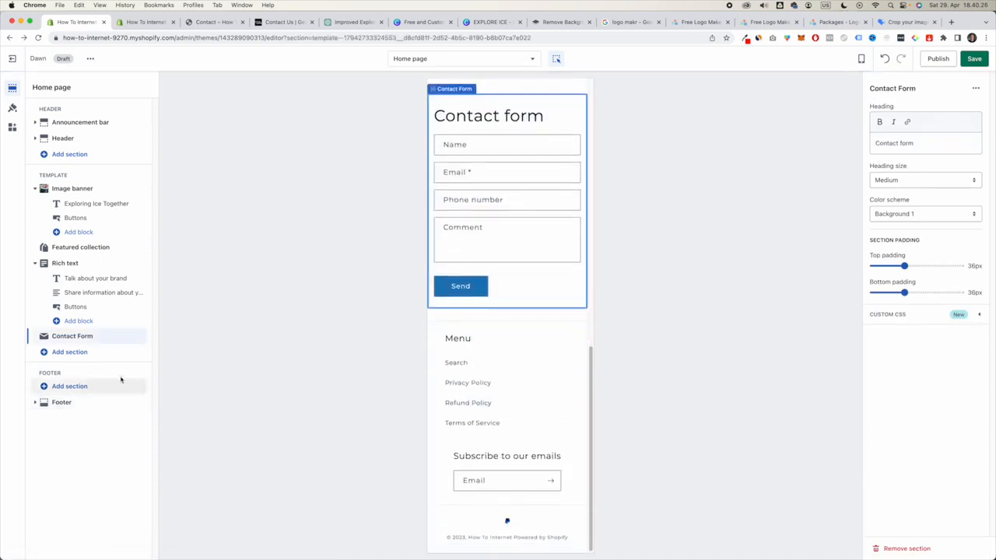
click(86, 356)
click(224, 421)
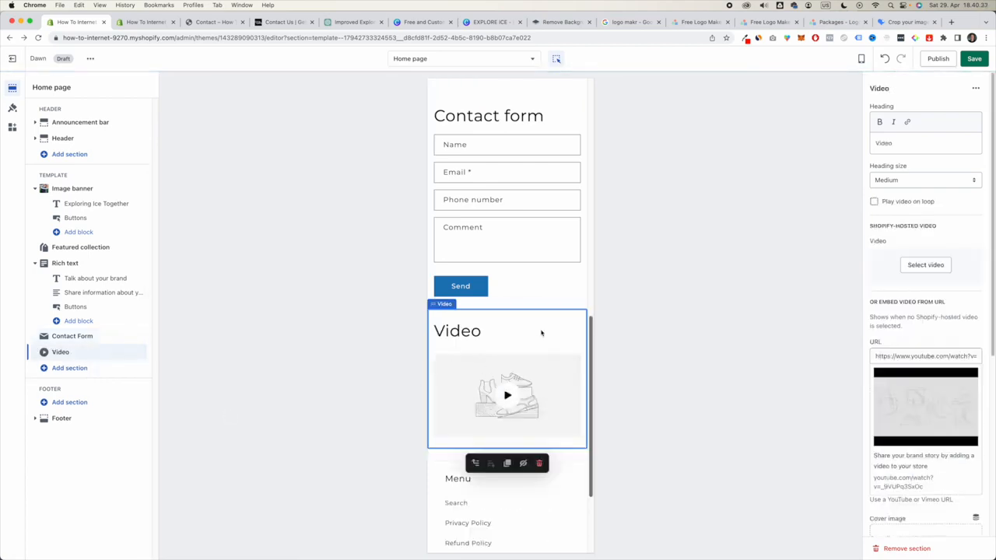
Step: Move the Video section directly below the Image banner
scroll(534, 342, up, 3)
scroll(535, 340, up, 3)
scroll(535, 340, down, 8)
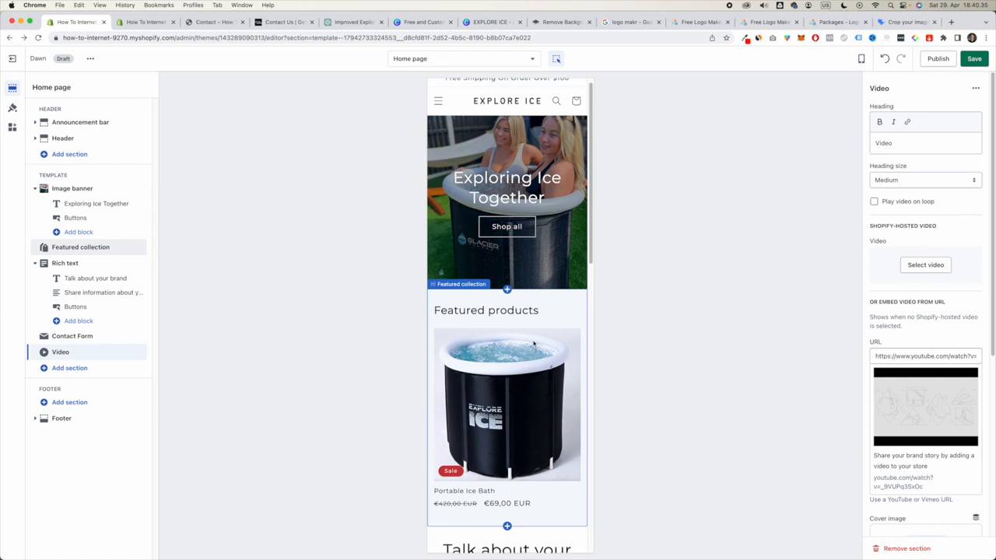
drag(137, 352, 132, 247)
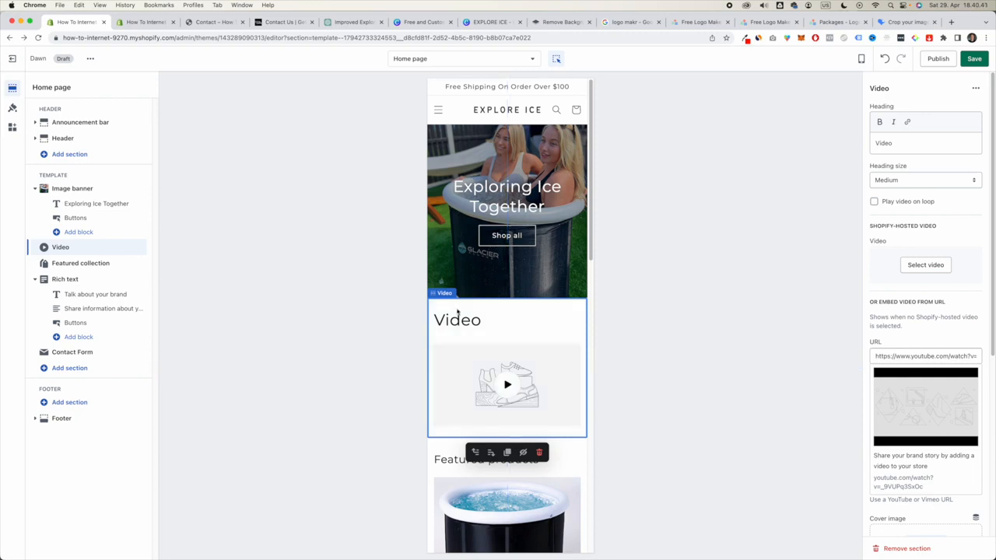
scroll(495, 332, down, 5)
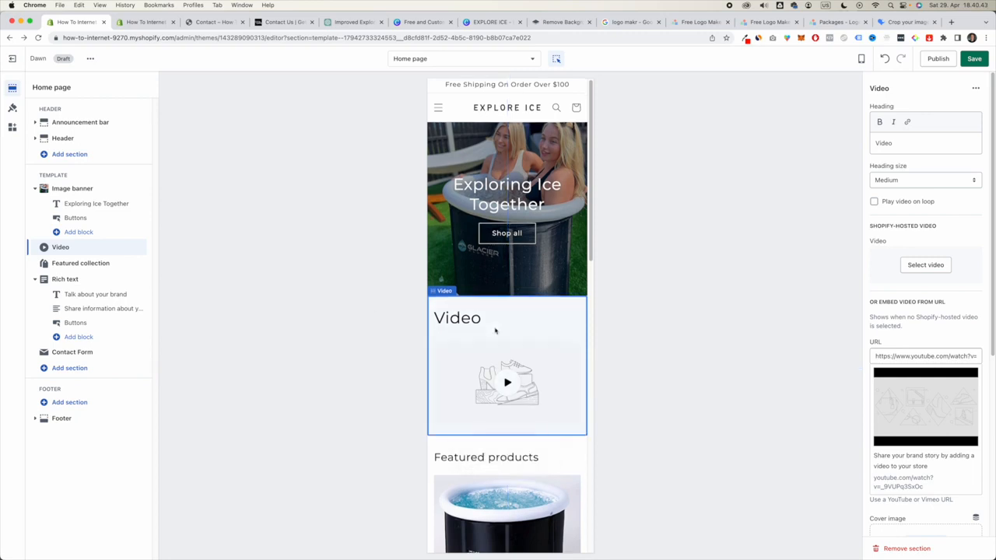
Step: Move the Featured collection section below the Rich text section and review the new page order
drag(134, 263, 137, 333)
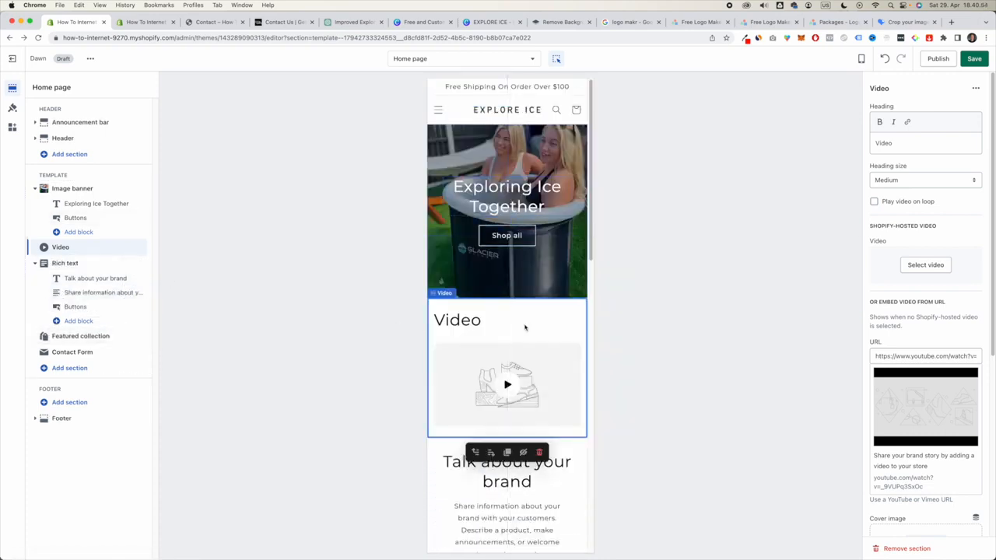
scroll(537, 340, down, 2)
scroll(537, 340, down, 2)
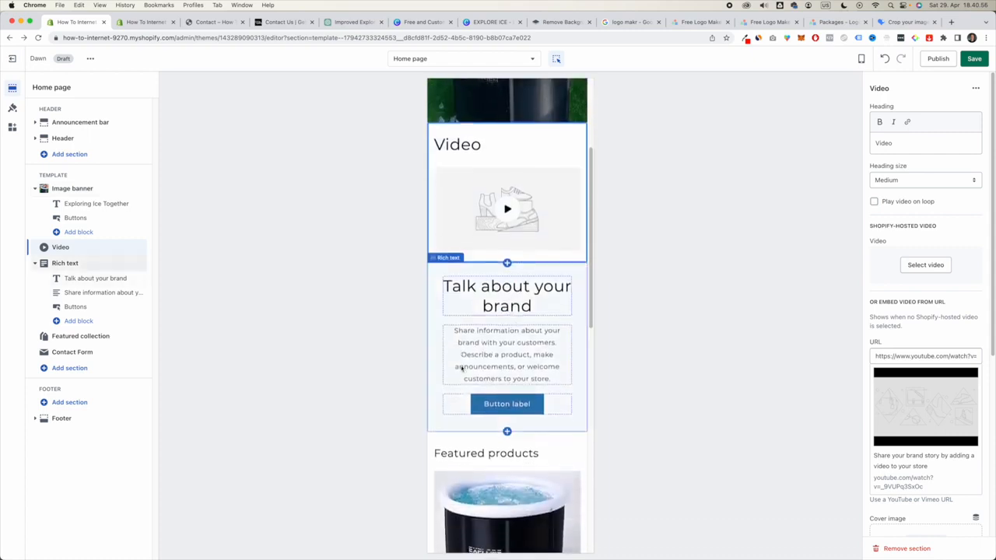
scroll(563, 406, down, 9)
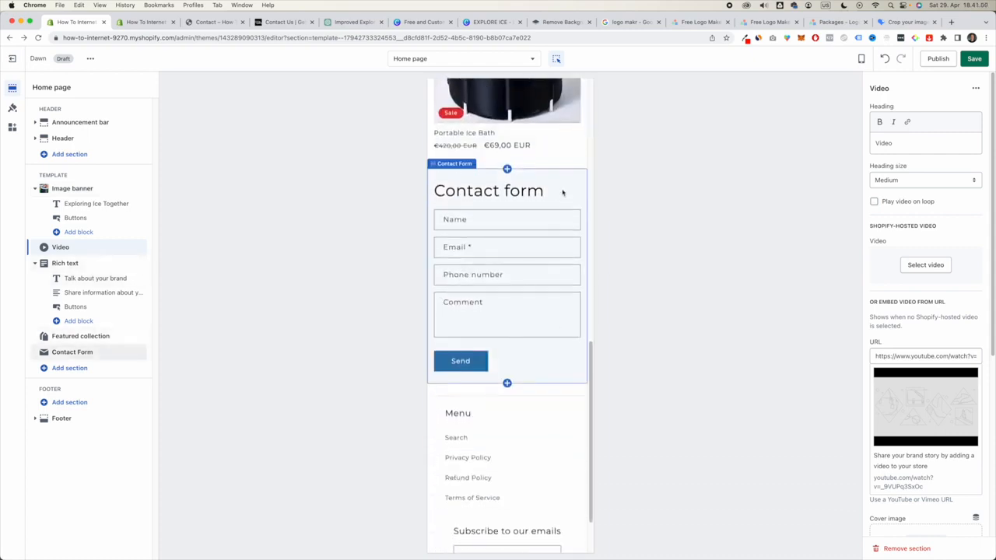
Step: Remove the Contact Form section from the home page
click(564, 192)
click(976, 88)
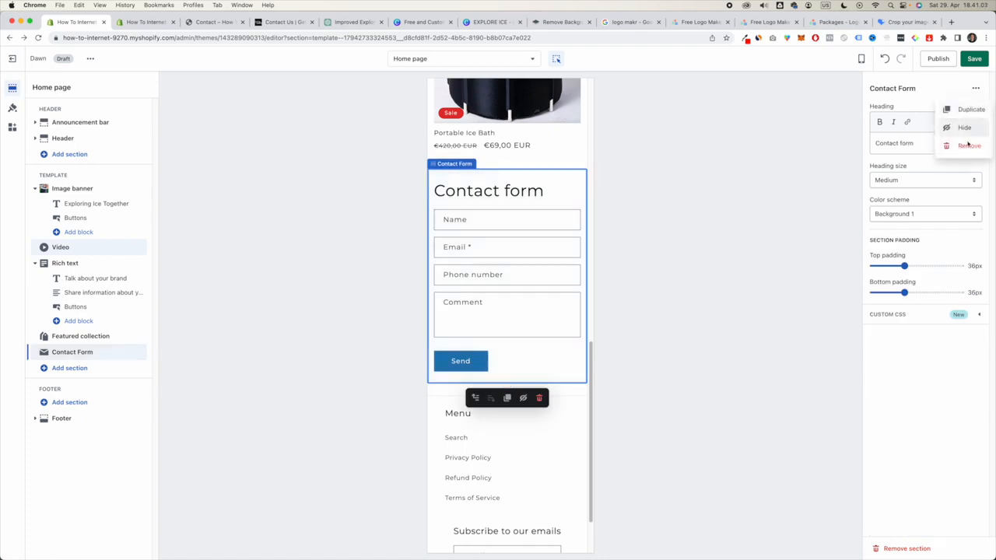
click(969, 145)
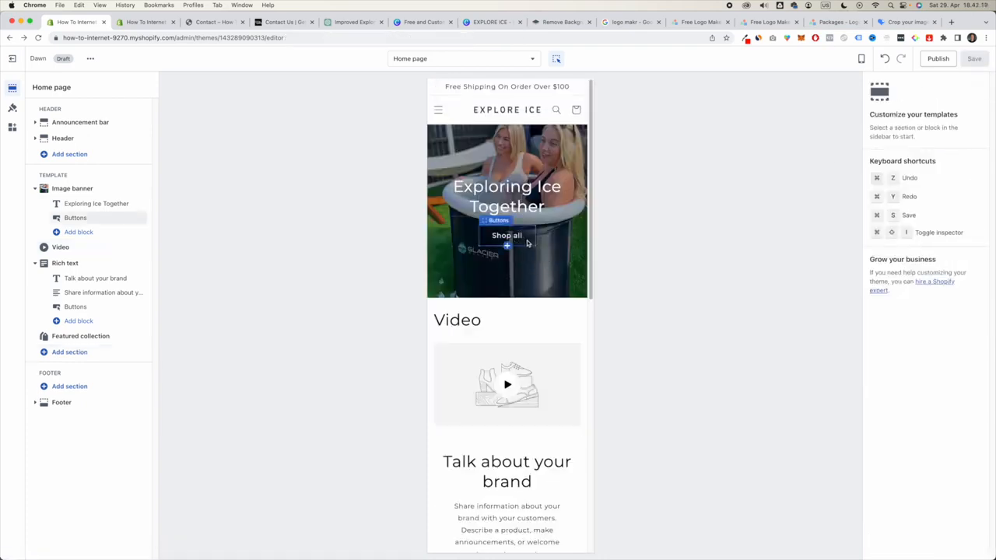
Step: Follow the image banner's "Shop all" button in the preview and return to the home page
click(527, 243)
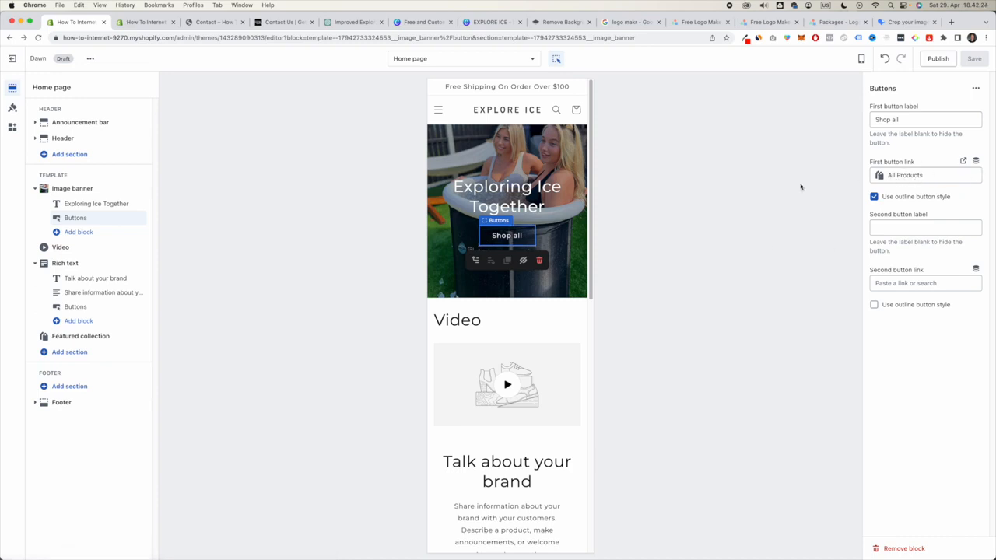
click(514, 242)
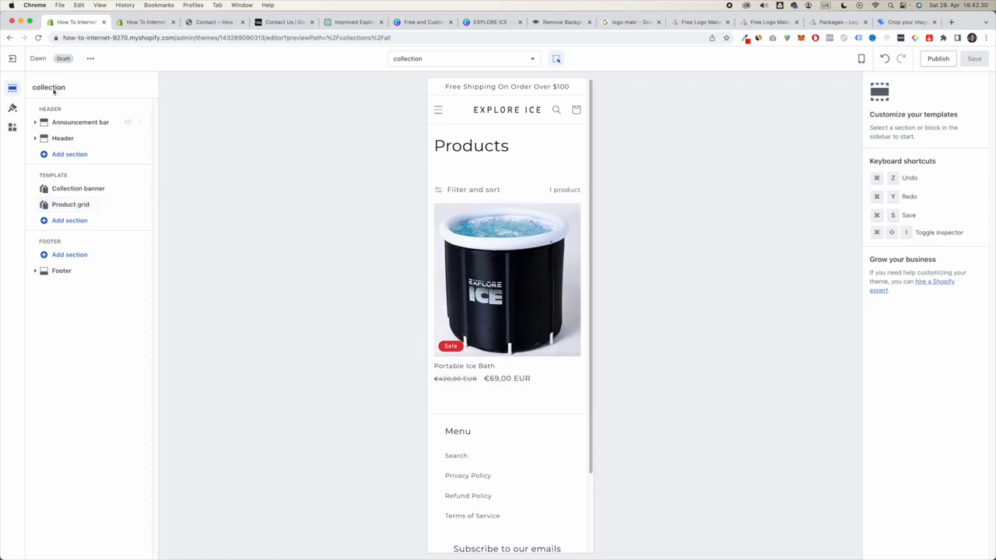
click(10, 38)
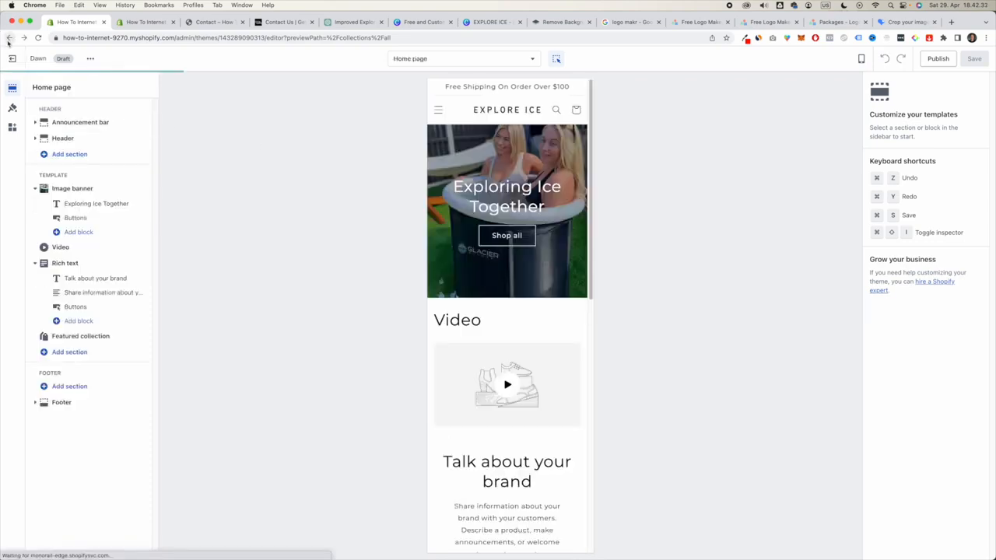
Step: Change the image banner's first button link to the Portable Ice Bath product and save the theme changes
click(519, 240)
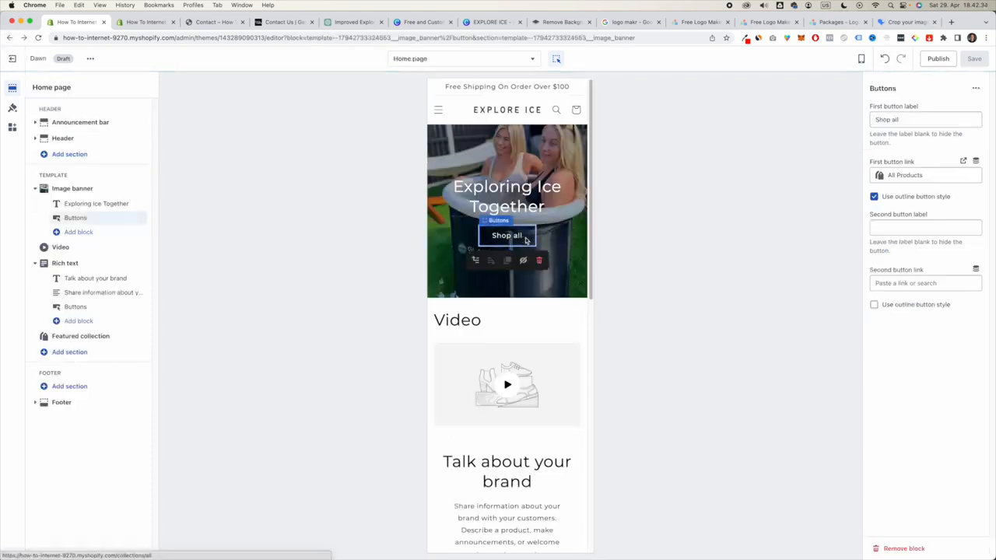
click(919, 176)
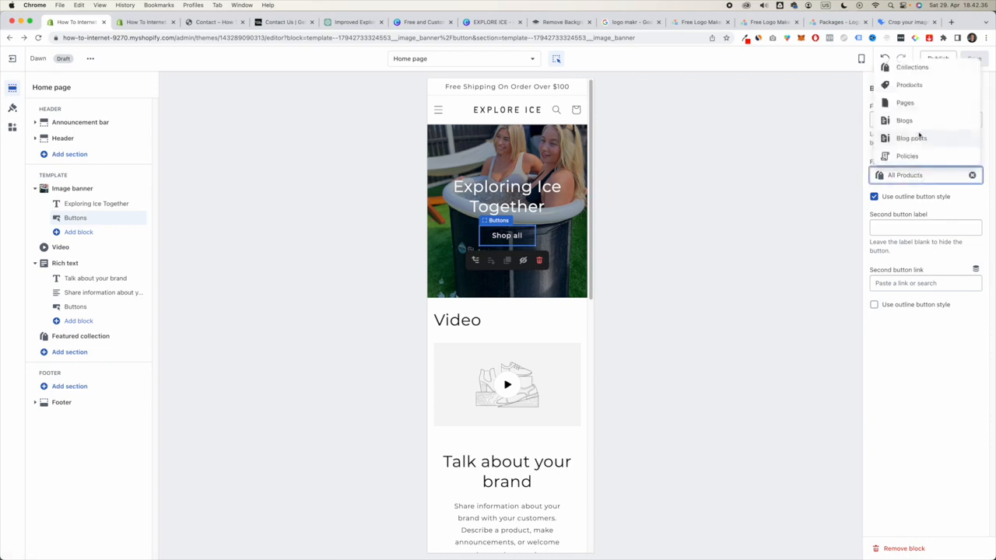
click(912, 86)
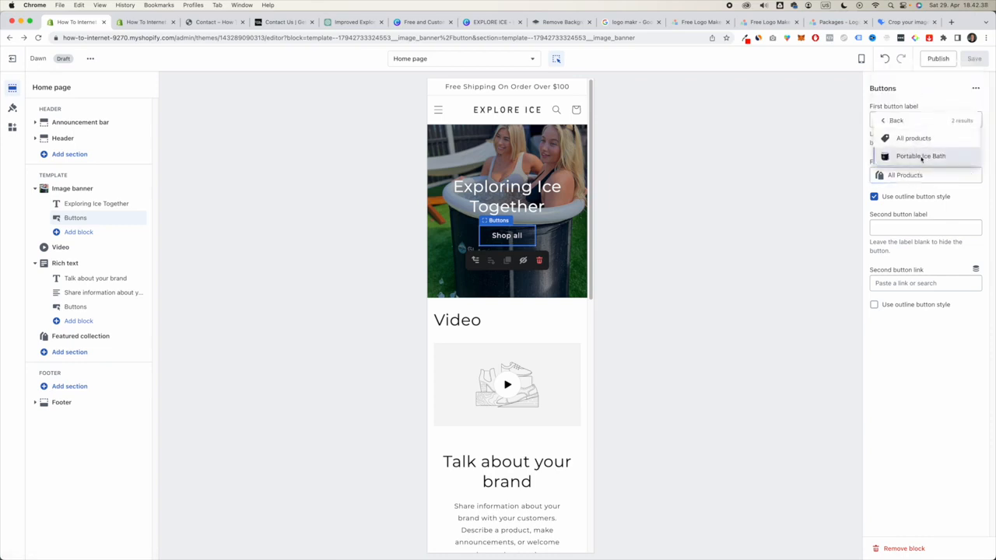
click(922, 156)
click(979, 60)
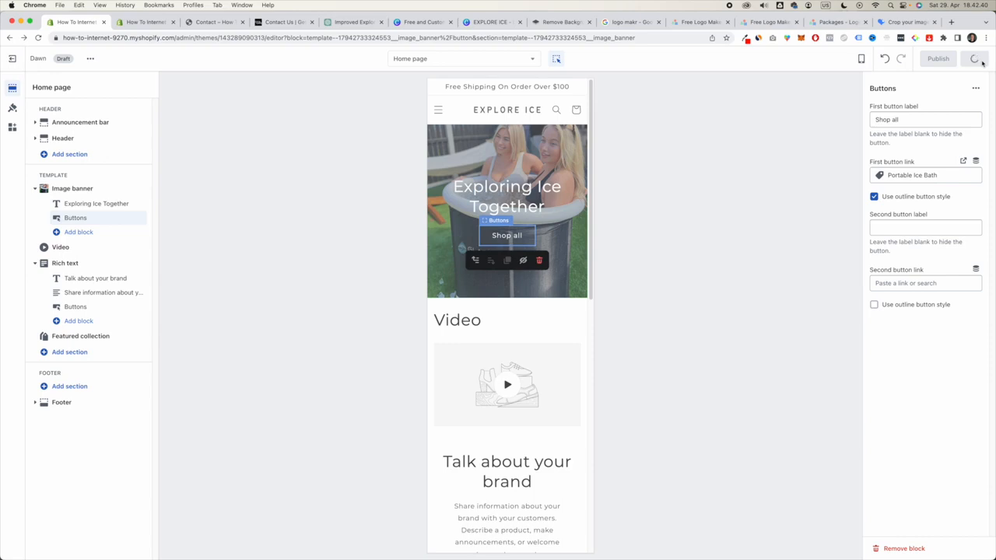
click(522, 239)
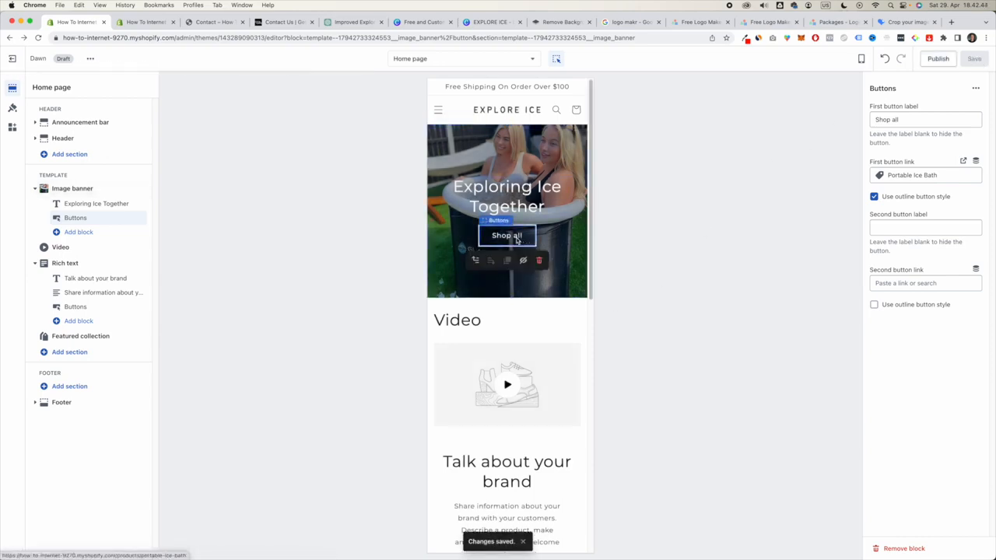
Step: Change the image banner's button label to "Shop" and save the theme changes
click(919, 118)
key(BackSpace)
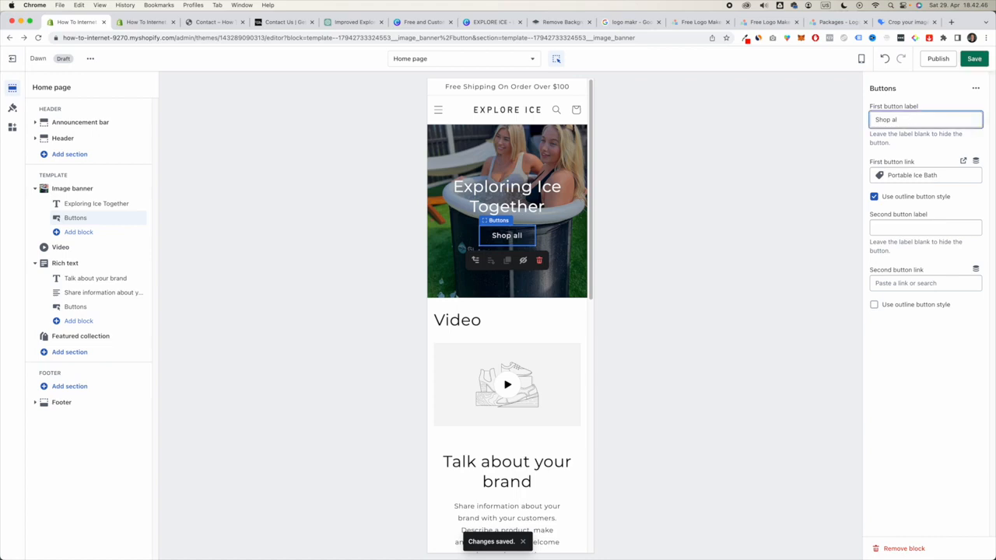
click(974, 60)
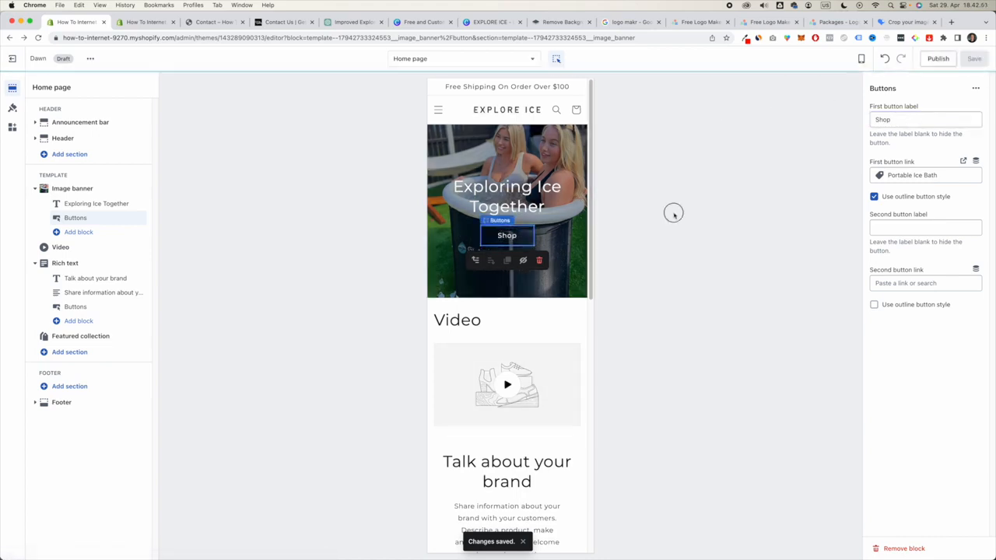
Step: Test the image banner's "Shop" button in the preview and return to the home page
click(496, 241)
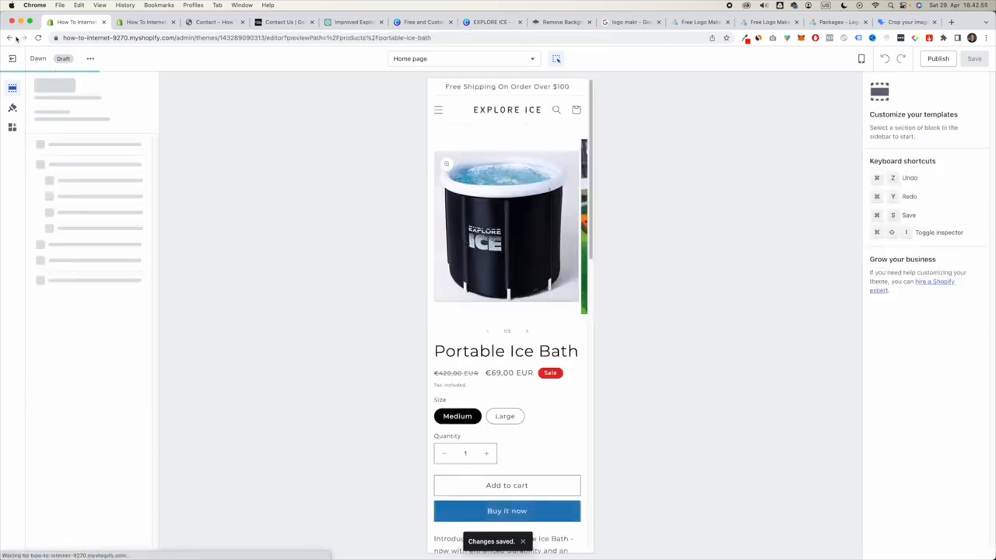
click(8, 37)
scroll(508, 248, down, 5)
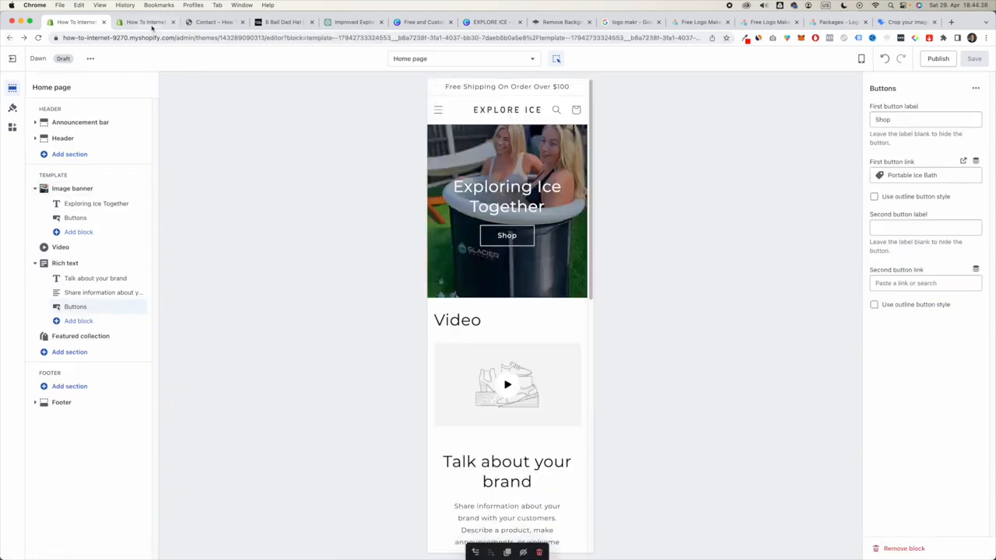
Step: Open the suggested apps in the Shopify admin, checking the CityCaps 8 Ball Dad Hat product page for comparison
click(146, 22)
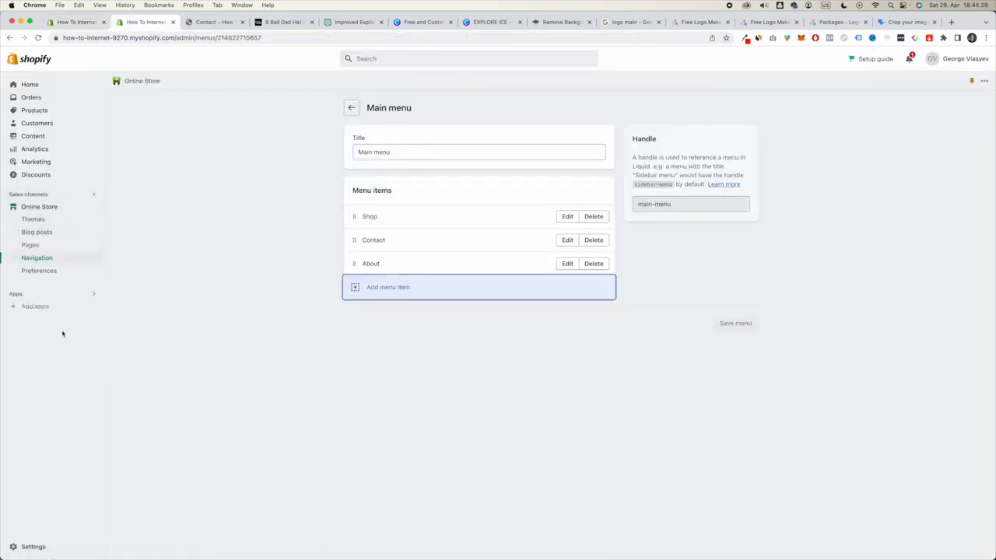
click(55, 306)
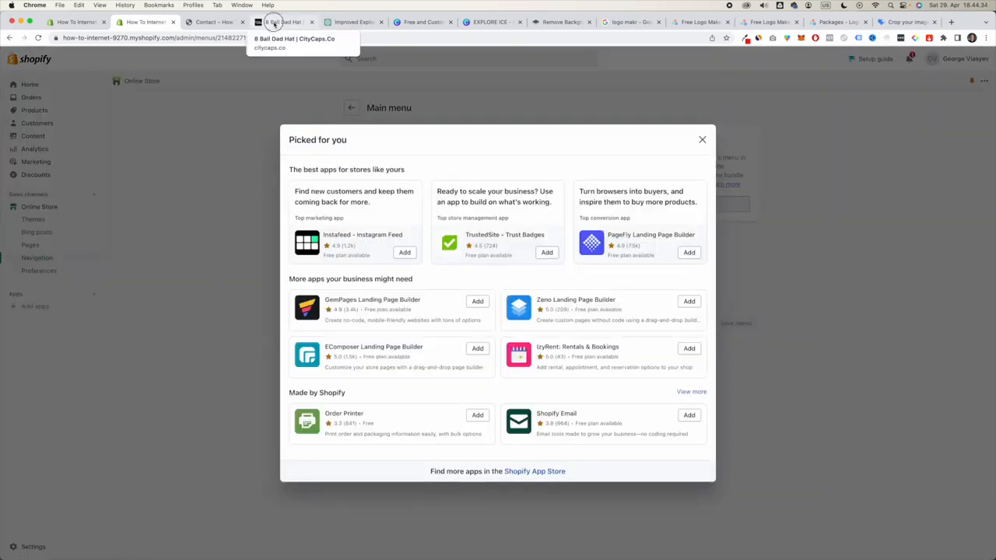
click(274, 22)
scroll(330, 284, down, 5)
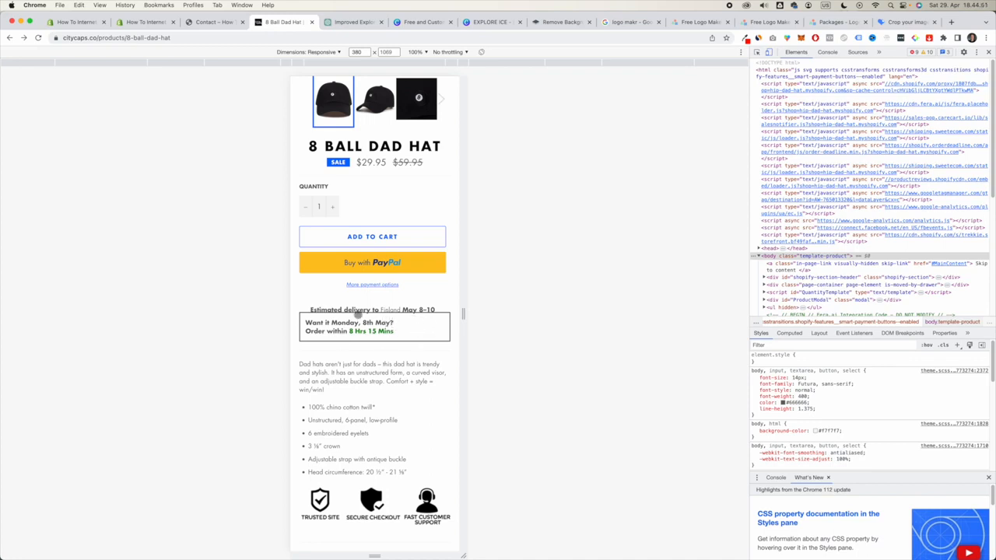
click(77, 22)
click(145, 22)
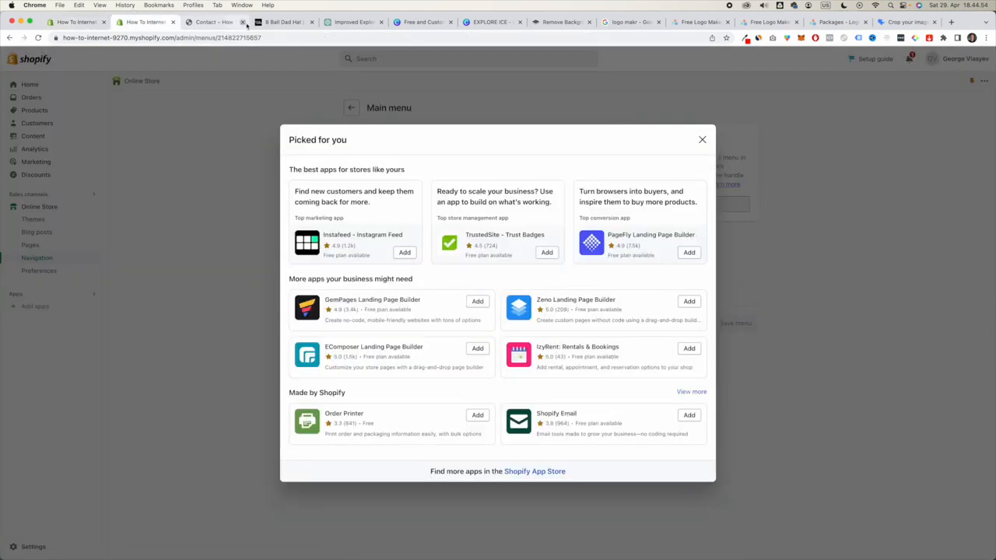
Step: Open the Shopify App Store and search it for "estimated delivery date" apps
click(527, 473)
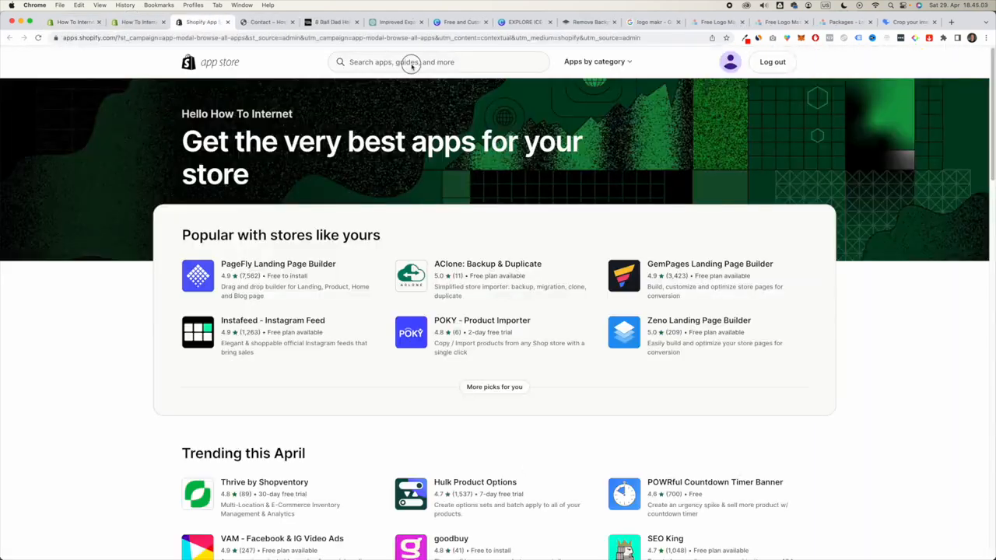
click(412, 67)
text(estimated de)
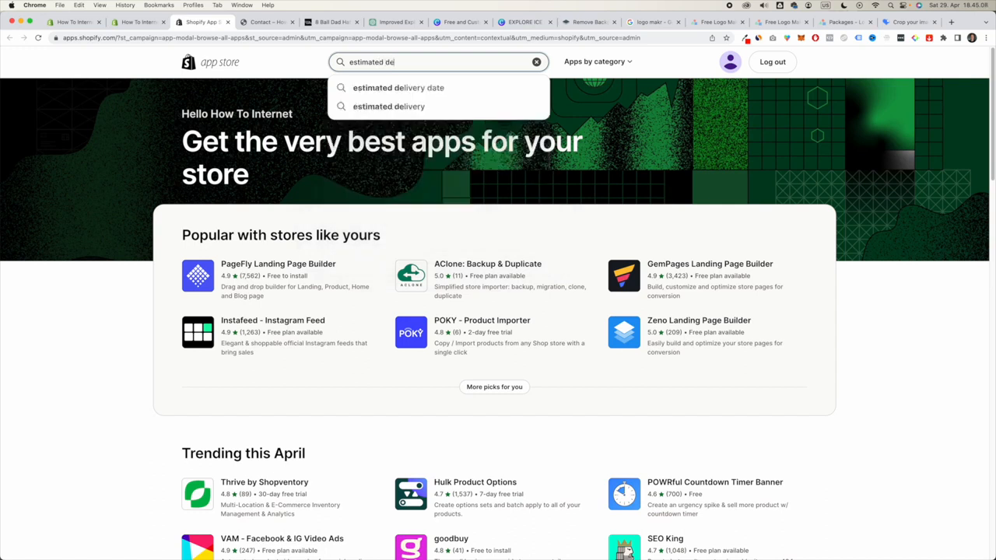
key(Down)
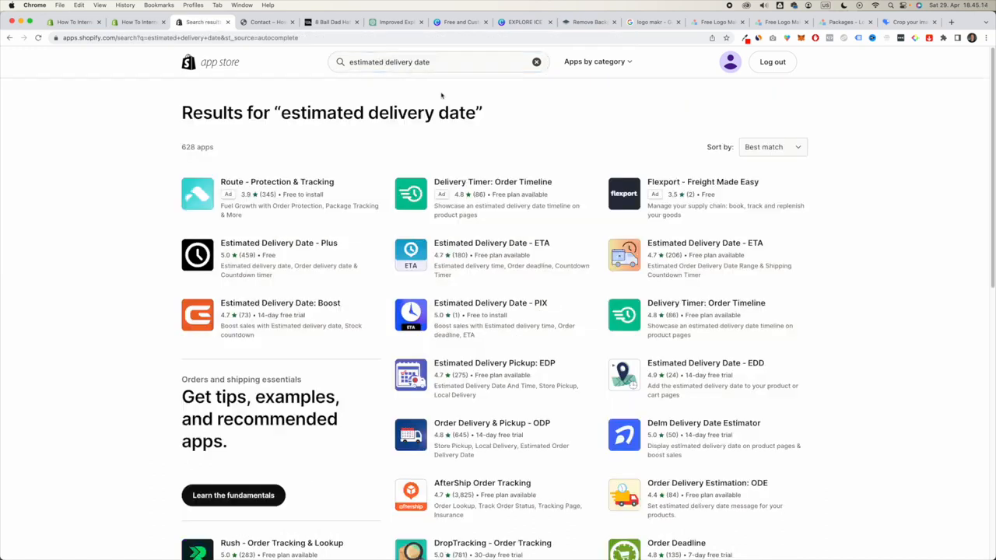
Step: Open the Order Deadline app listing from the search results and examine its price, free trial and reviews
scroll(591, 203, down, 5)
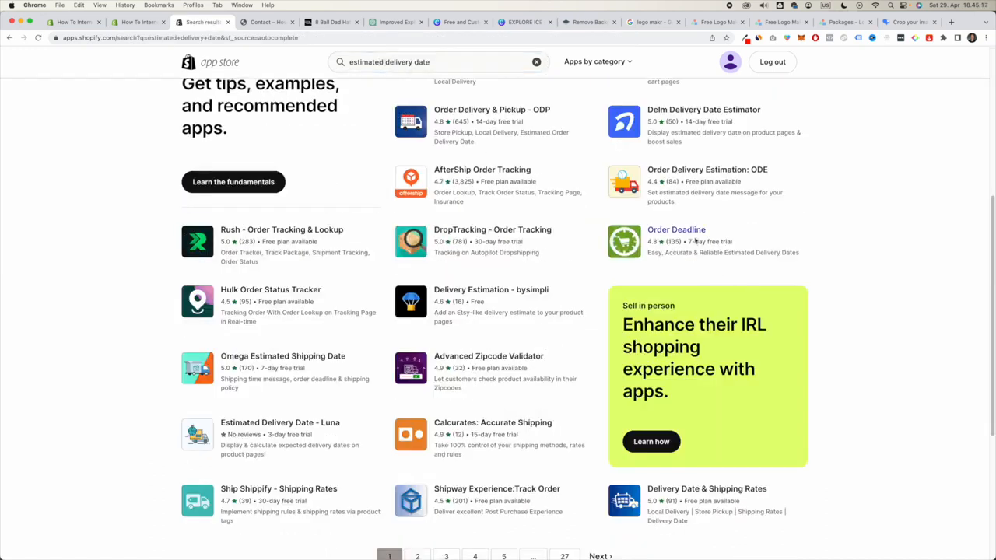
click(648, 240)
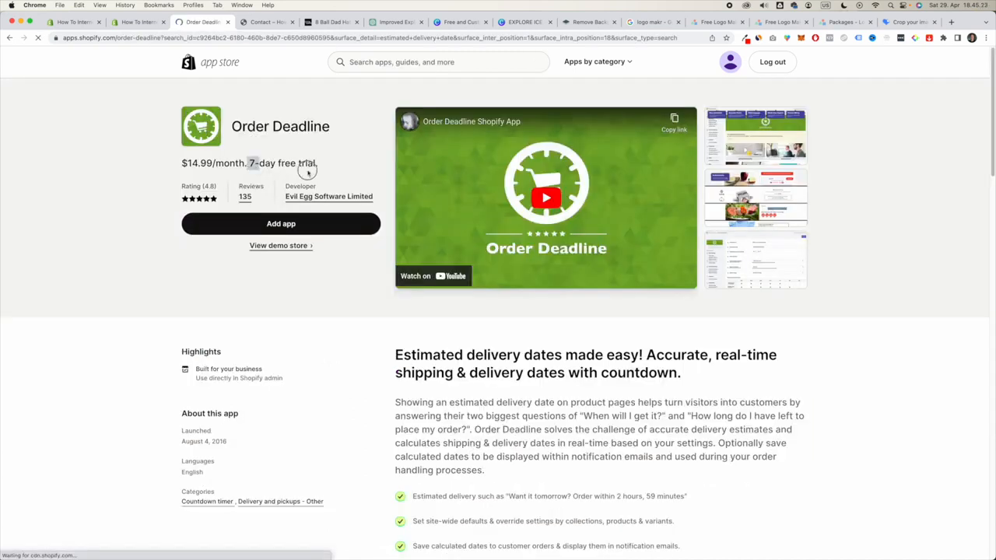
drag(181, 164, 243, 165)
click(243, 166)
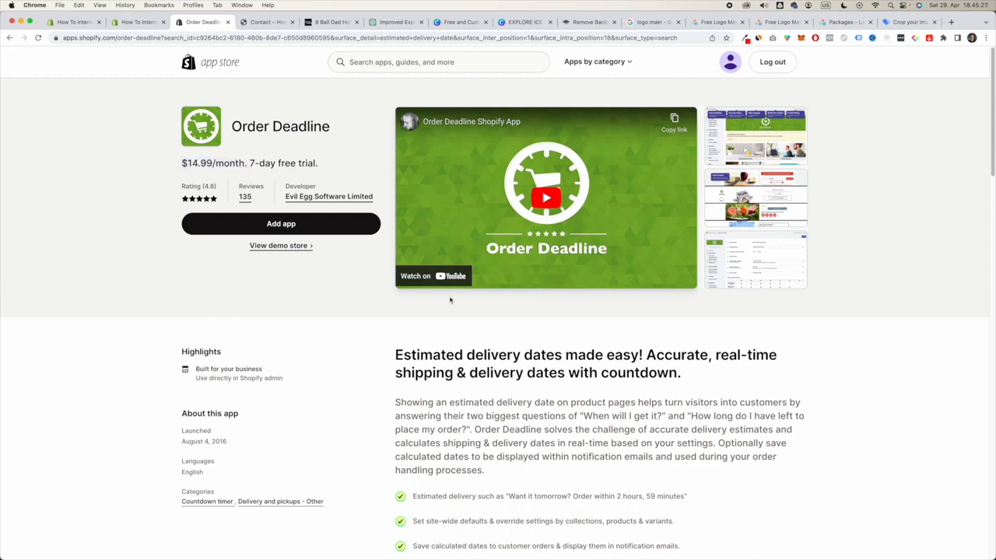
scroll(440, 304, down, 20)
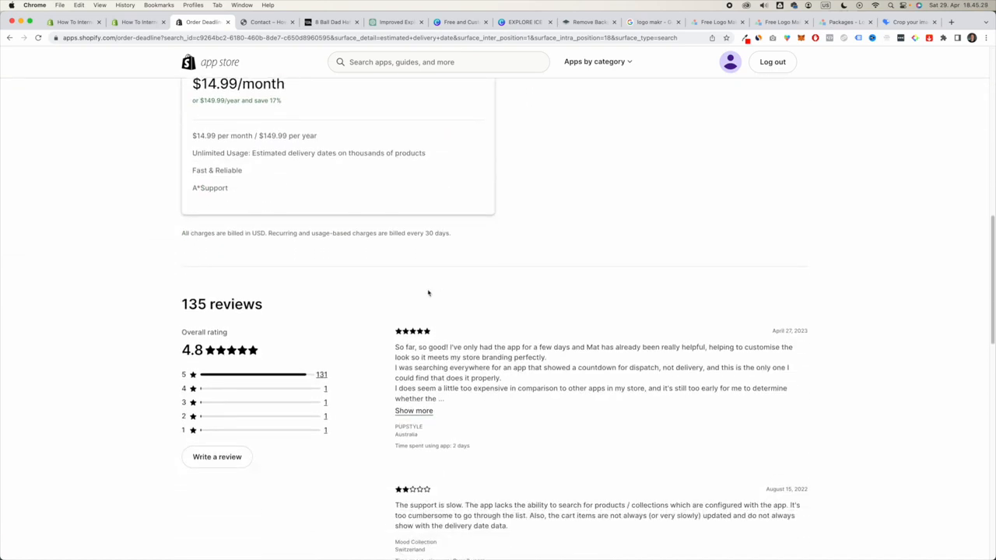
scroll(427, 292, up, 20)
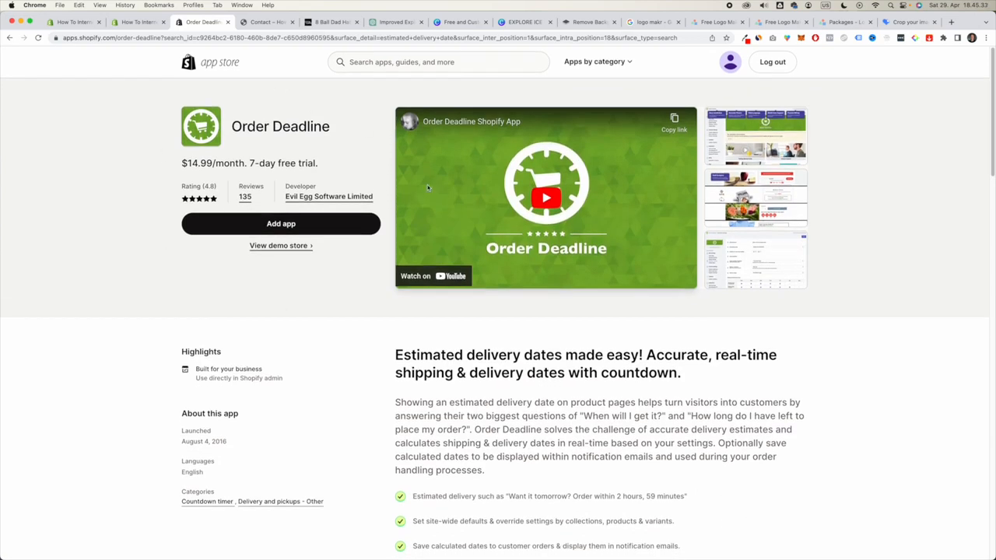
Step: Check the reference hat product page, then open the Loox Product Reviews & Photos listing from a "loox" search and examine its pricing and trial
click(327, 21)
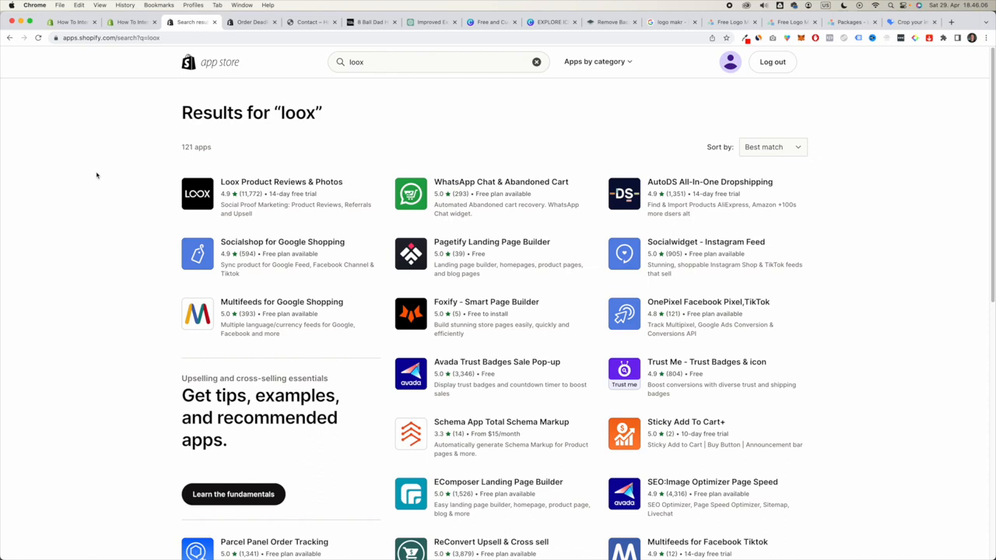
click(205, 195)
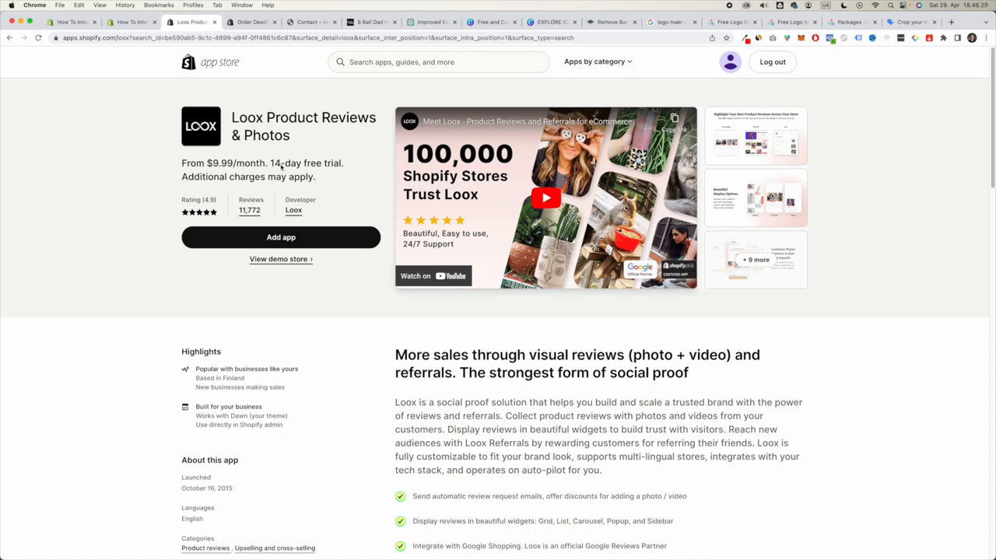
drag(272, 165, 332, 164)
click(327, 165)
drag(184, 164, 264, 164)
click(270, 165)
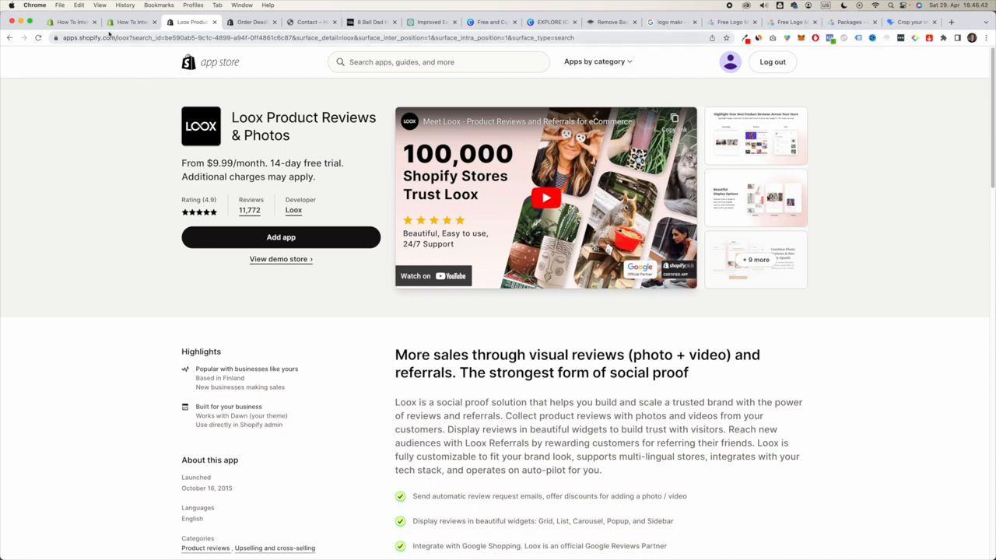
Step: Compare the Loox and Order Deadline app listings once more and return to the Dawn home page in the theme editor
click(71, 22)
click(181, 23)
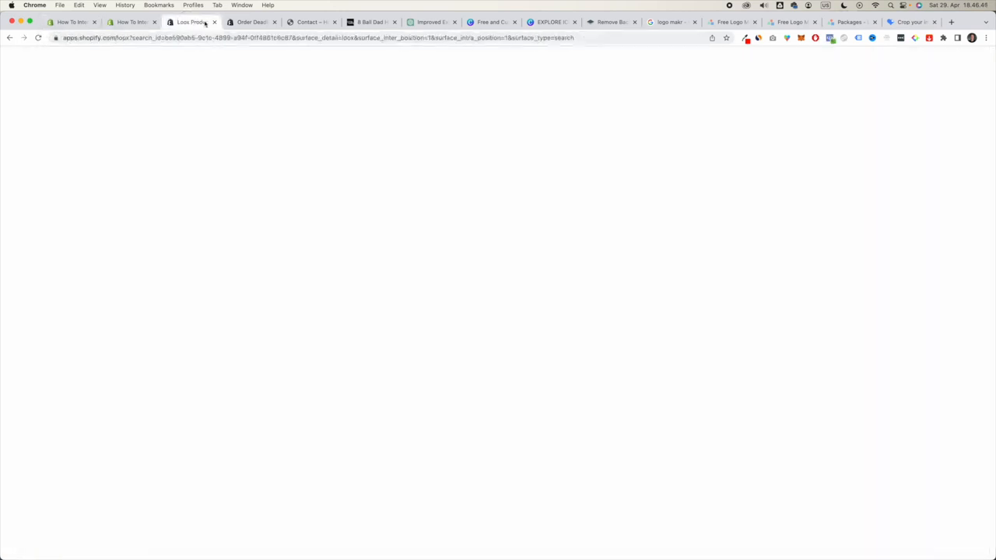
click(250, 22)
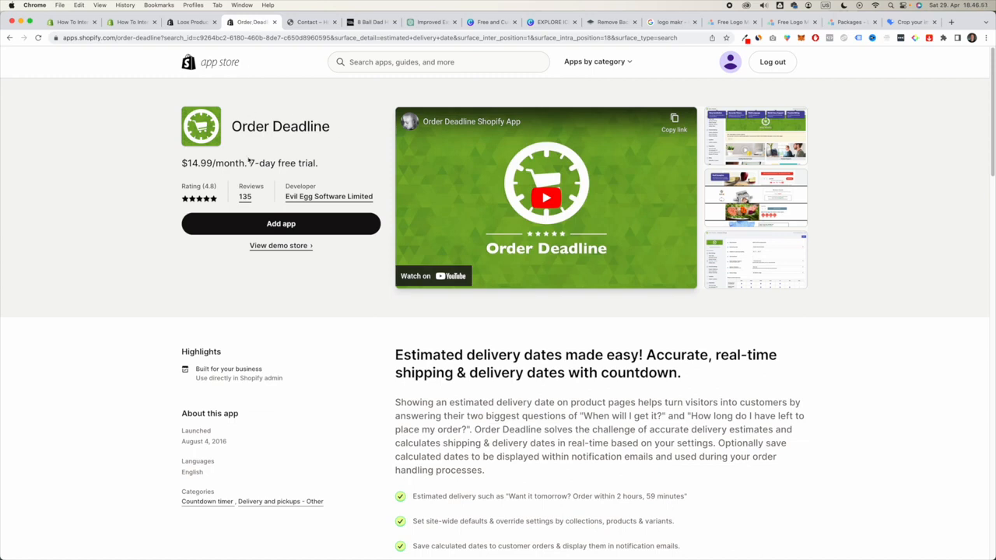
click(196, 22)
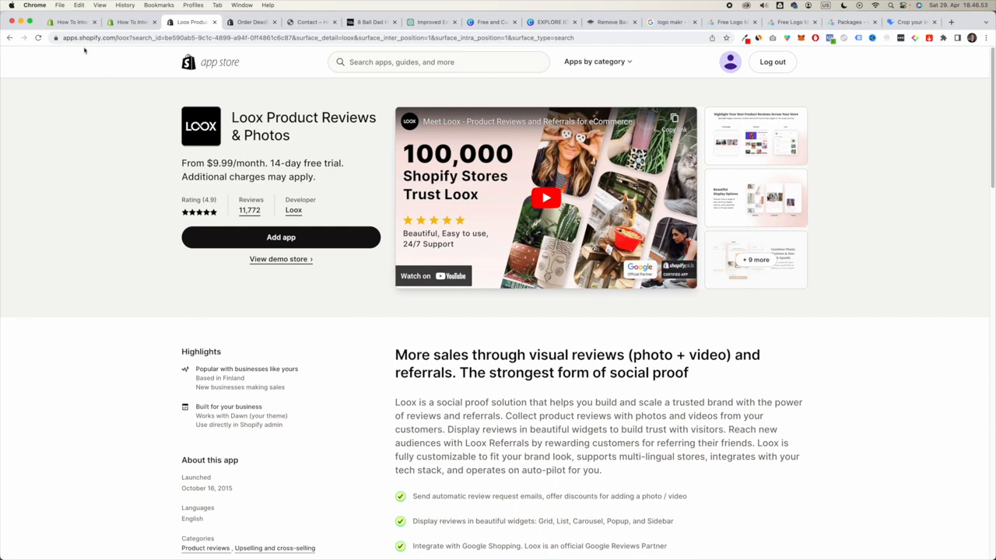
click(74, 22)
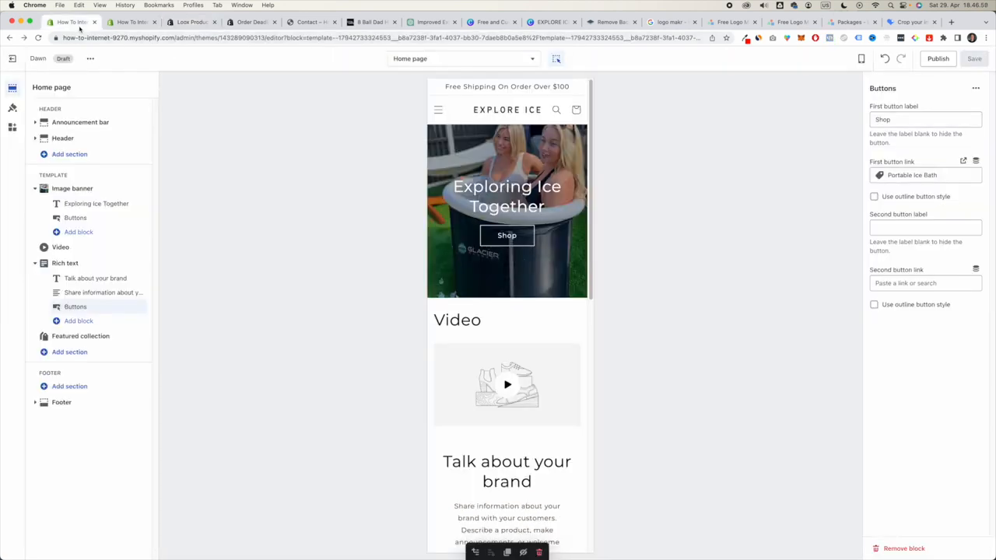